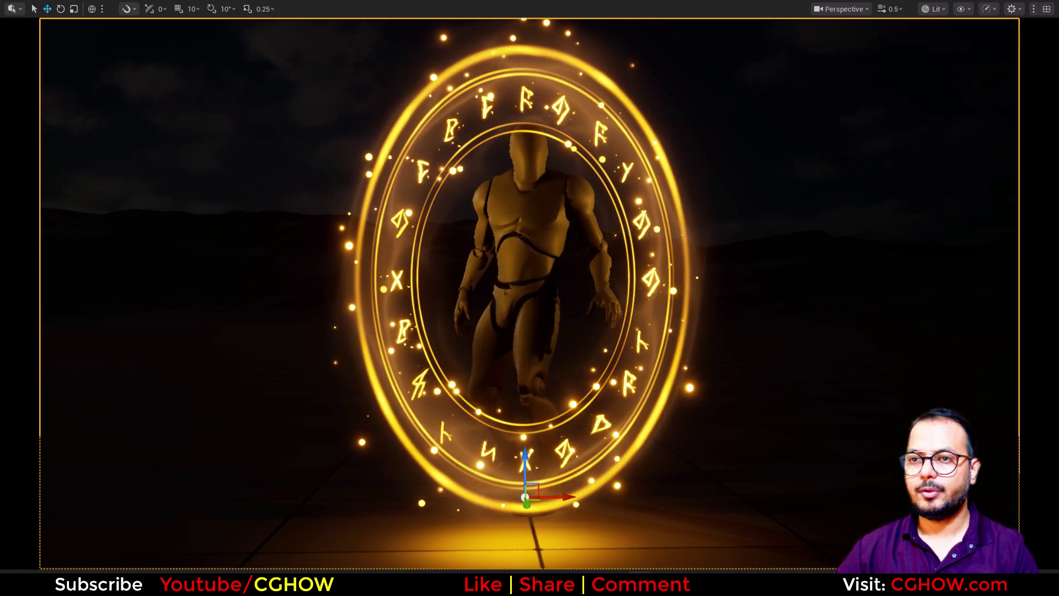
Examine the Enchanted Aura Shield reference image in a resized image viewer window, and put it away
key(g)
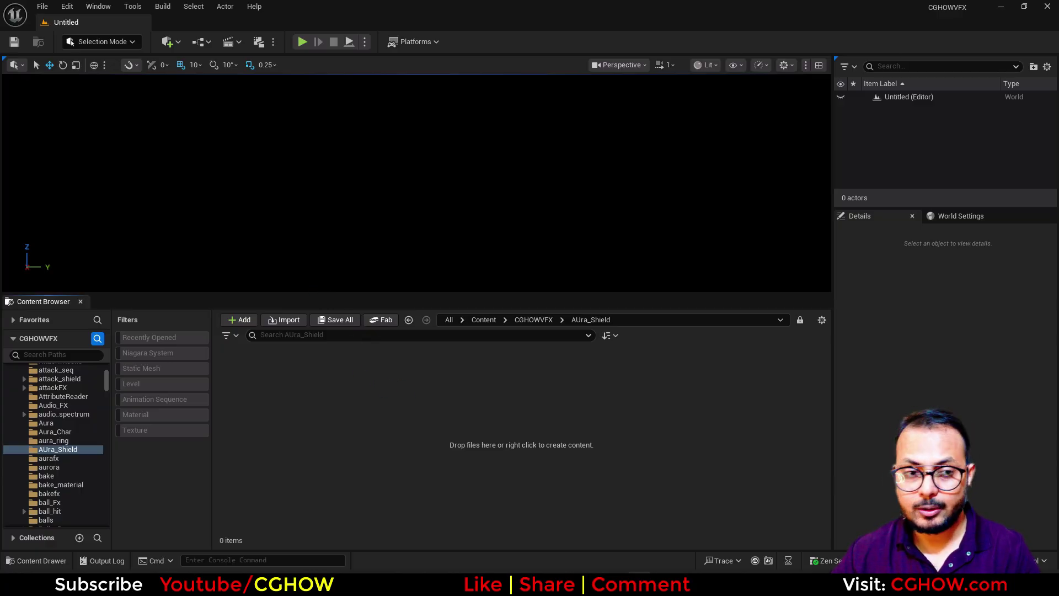
drag(0, 116, 618, 3)
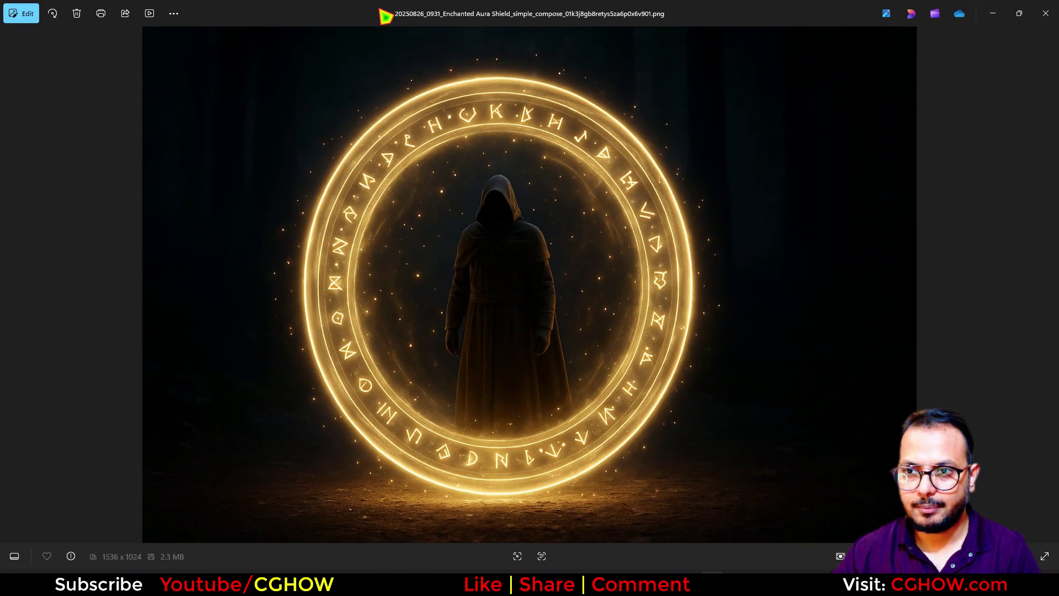
click(342, 10)
double_click(342, 11)
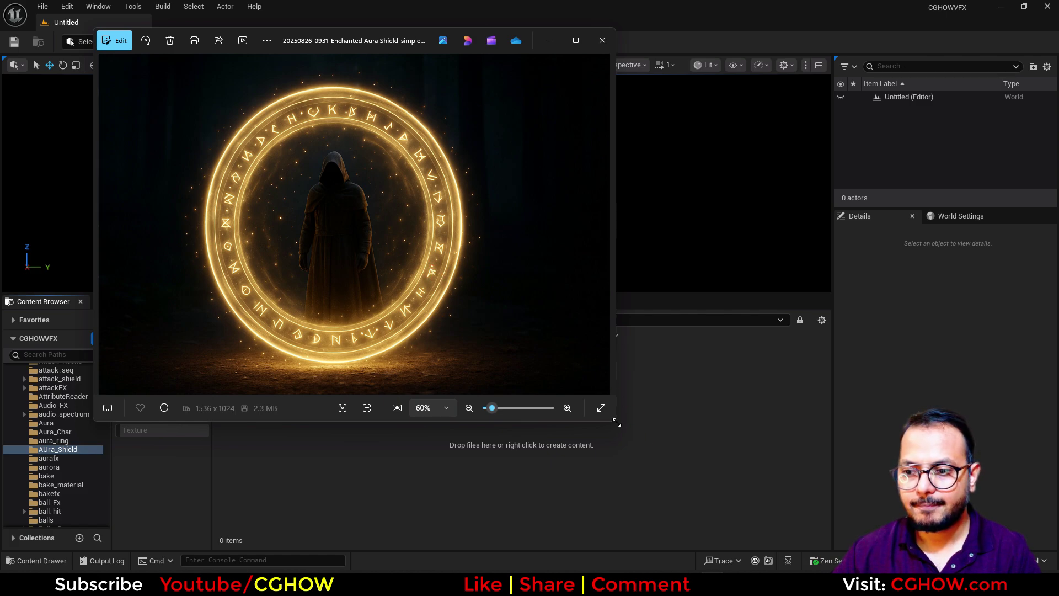
drag(617, 422, 742, 519)
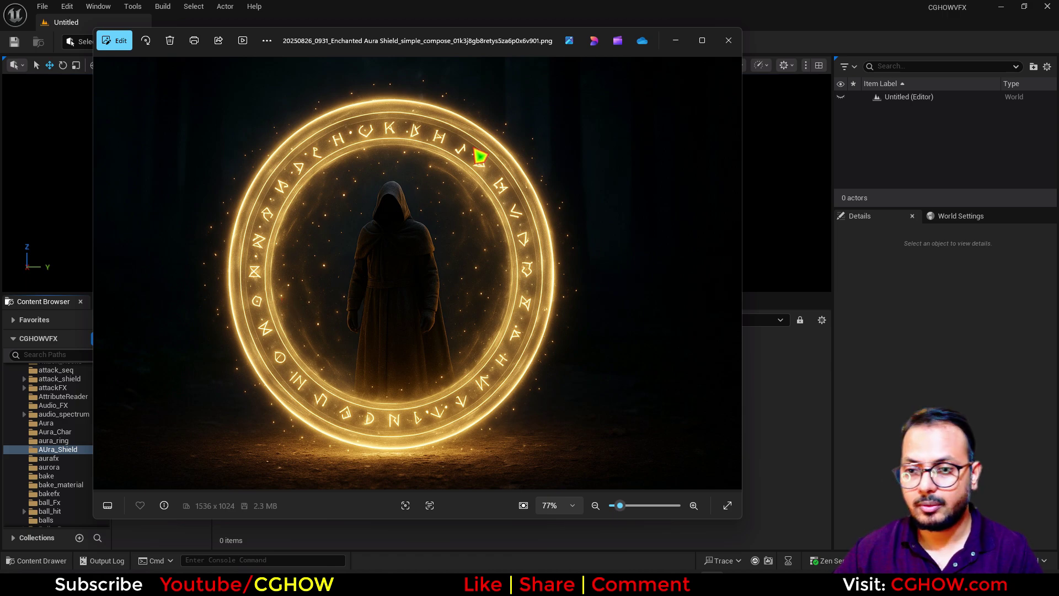
drag(495, 39, 0, 201)
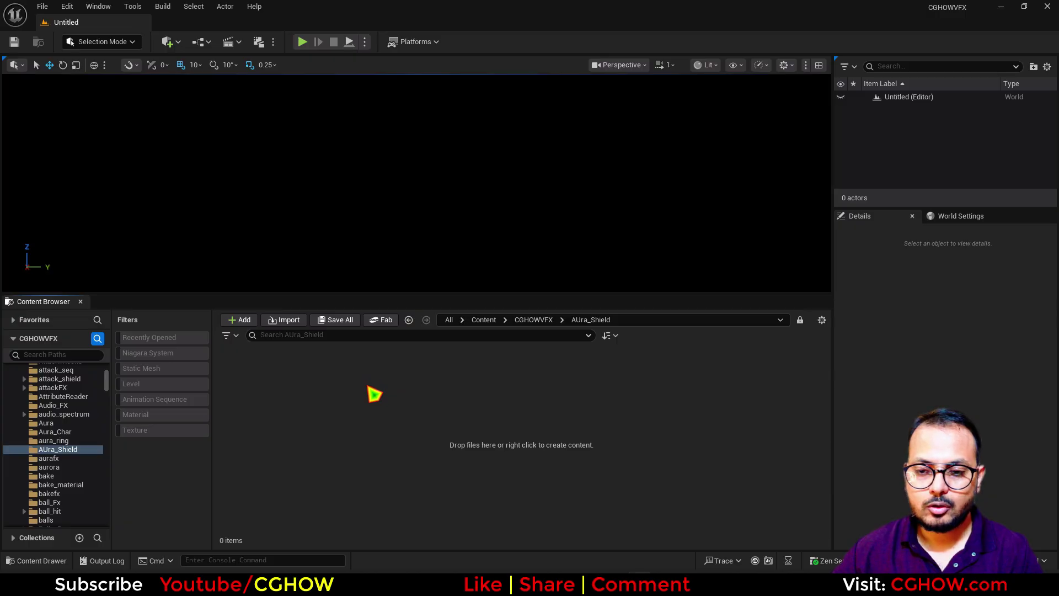
Create a new level from one of the level templates
click(43, 6)
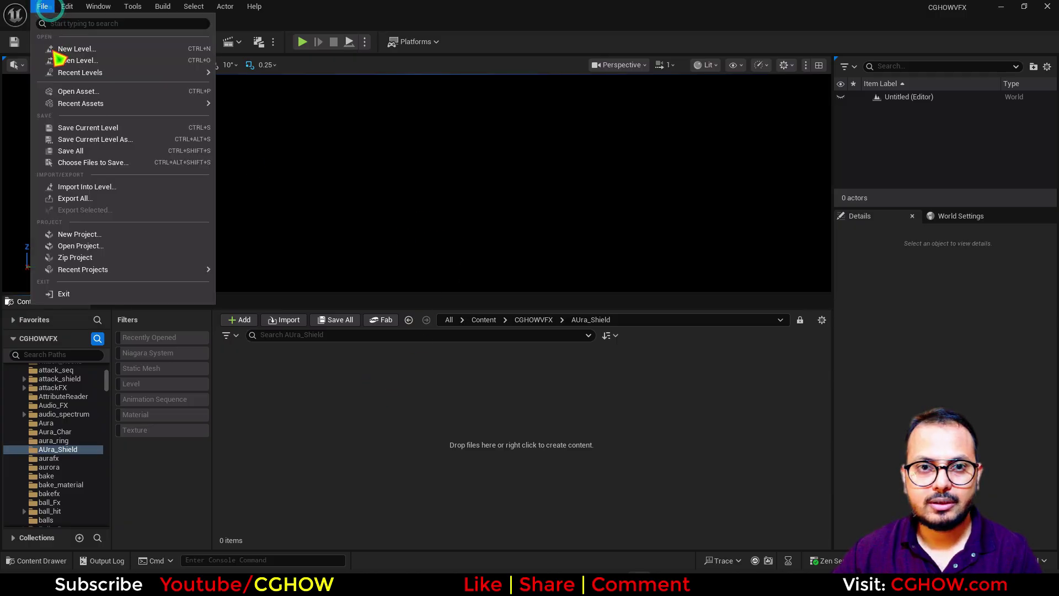
click(97, 49)
double_click(441, 271)
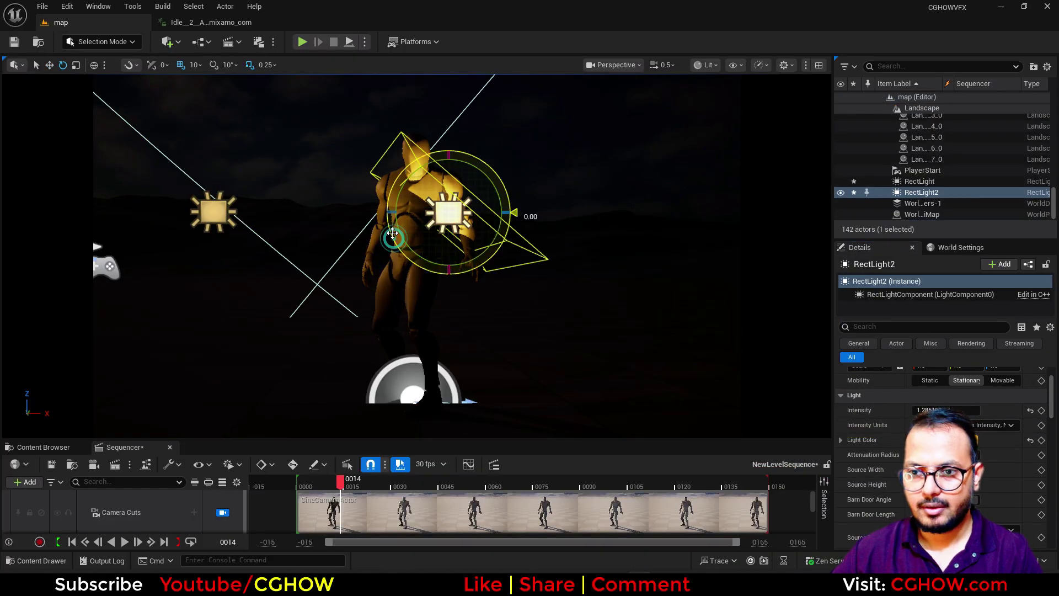
Rotate RectLight2 and shift it sideways away from the character to adjust how it lights the figure
drag(393, 235, 390, 206)
key(w)
drag(485, 213, 664, 214)
key(e)
drag(574, 237, 516, 204)
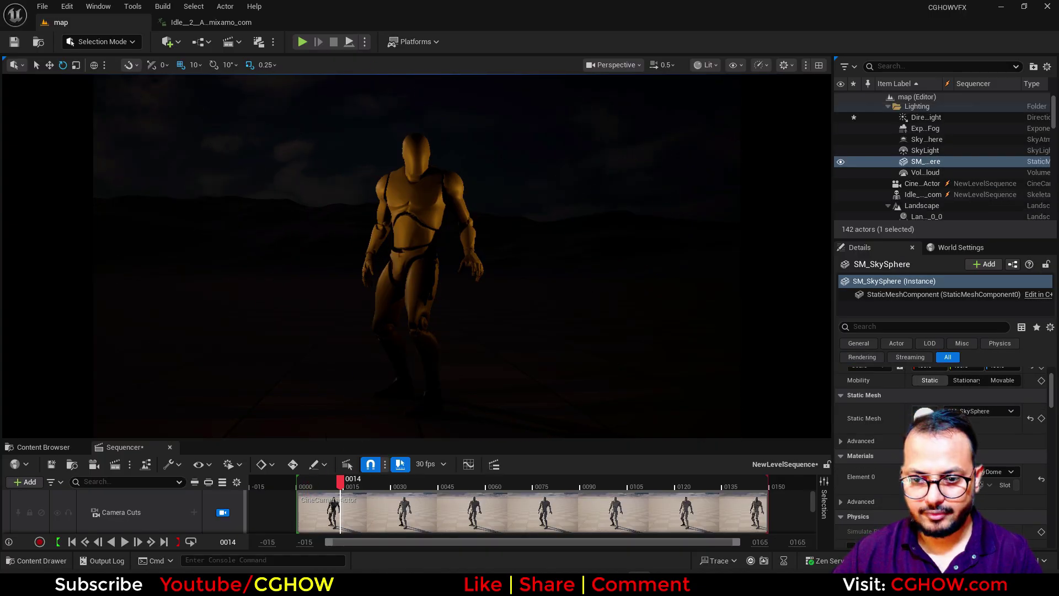
click(44, 448)
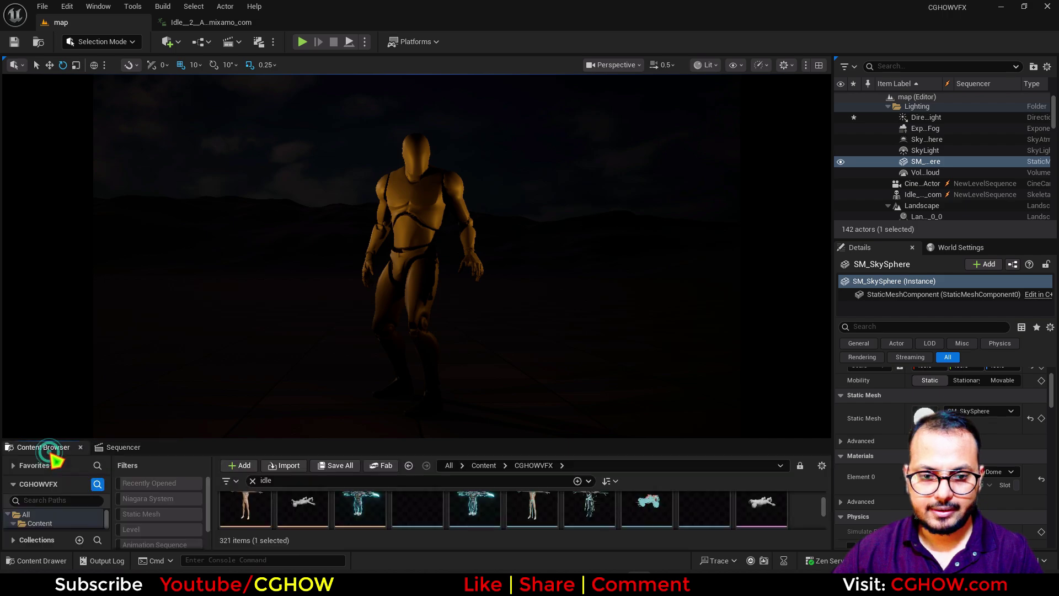
click(128, 447)
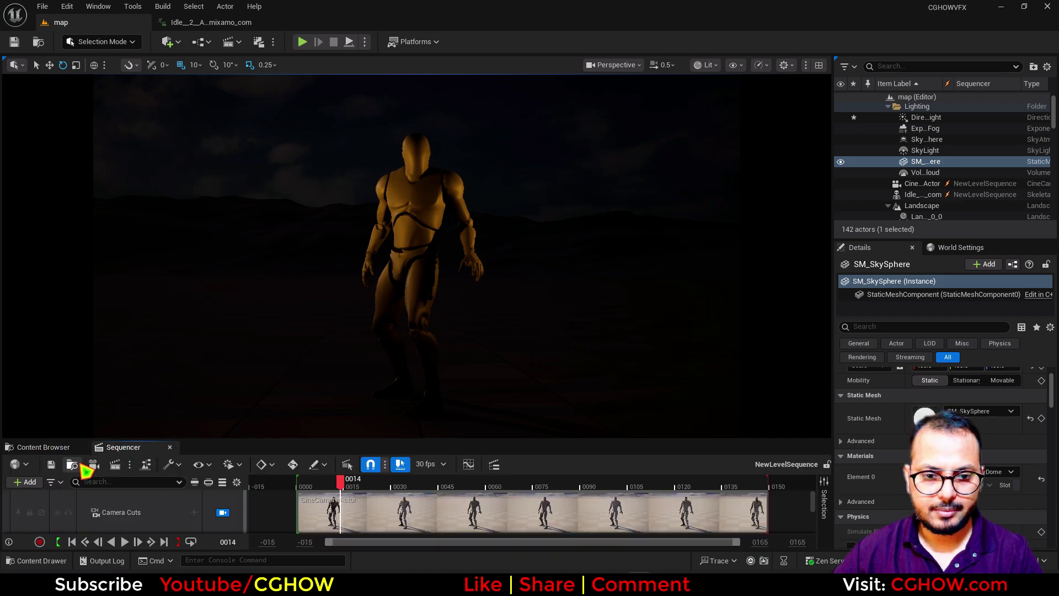
click(72, 465)
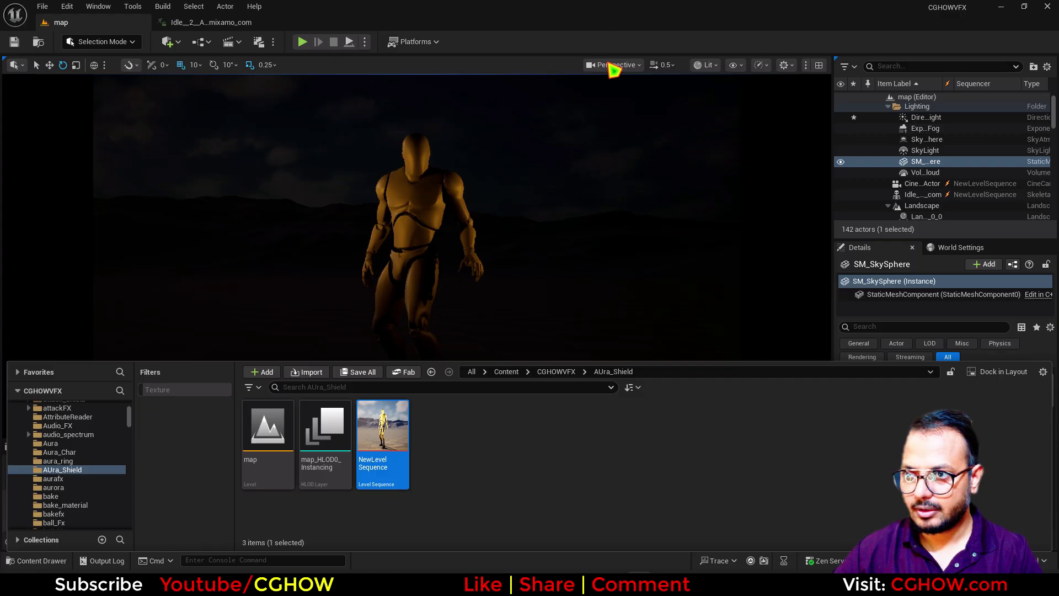
click(377, 69)
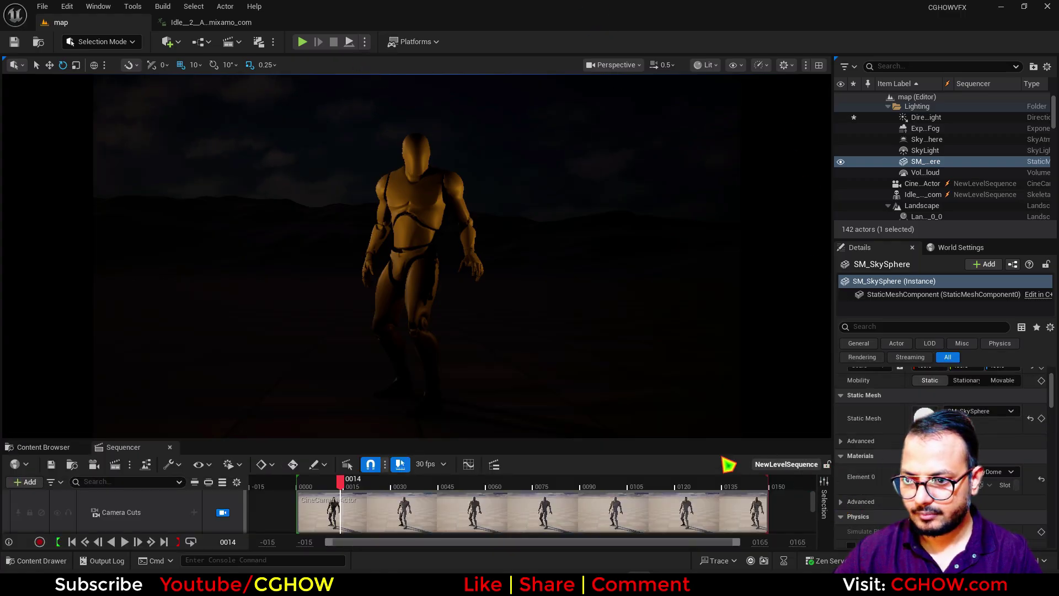
Unlock the docked content browser and locate the NewLevelSequence asset in the AUra_Shield folder
click(47, 446)
click(800, 465)
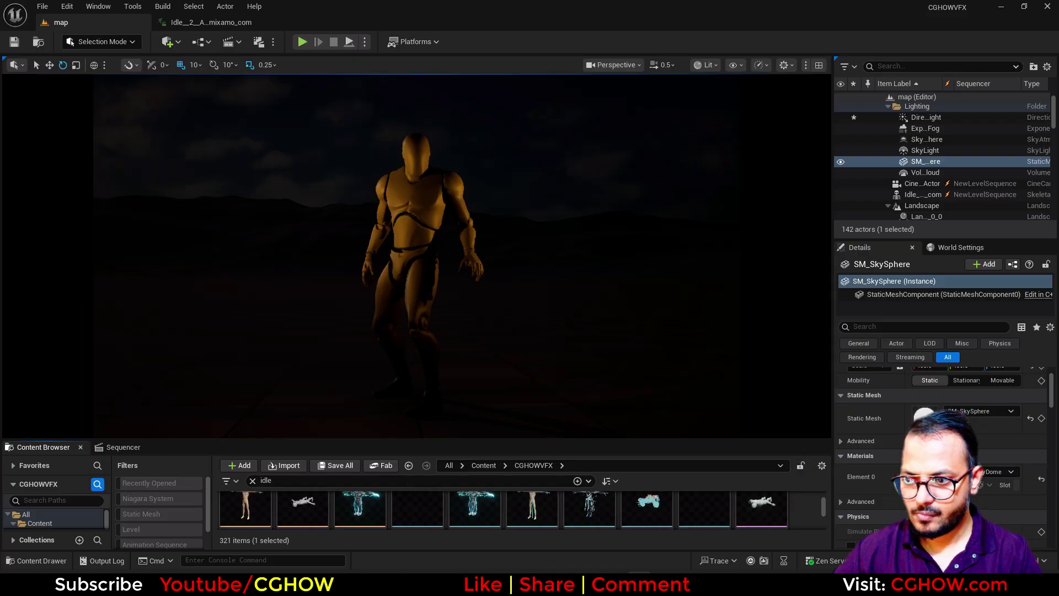
click(120, 447)
click(72, 466)
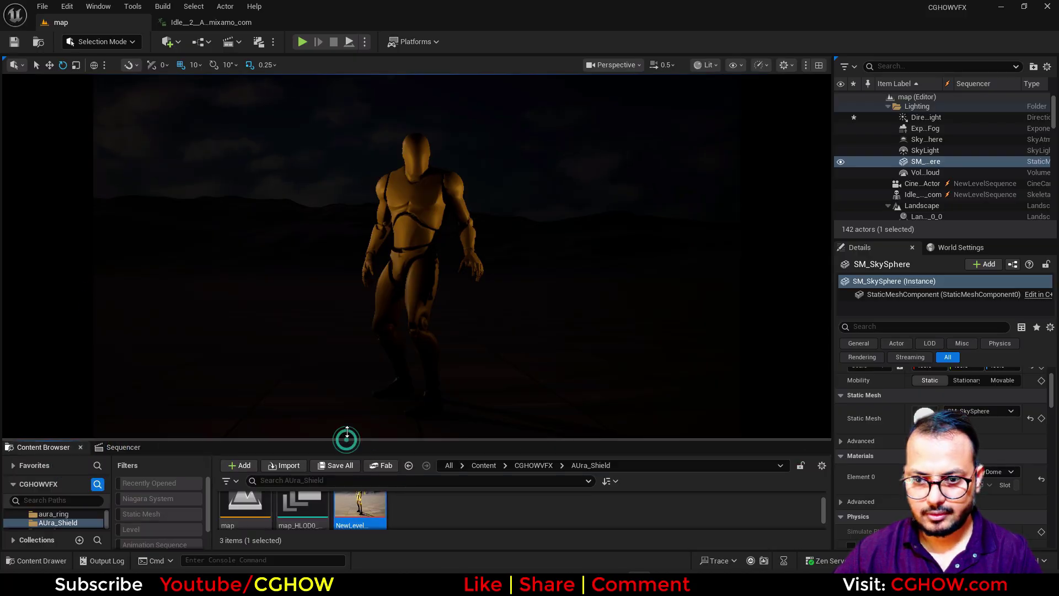
Enlarge the content browser, create a material named M_Ring01 in the AUra_Shield folder, and open it for editing
drag(345, 440, 346, 322)
right_click(553, 469)
click(589, 187)
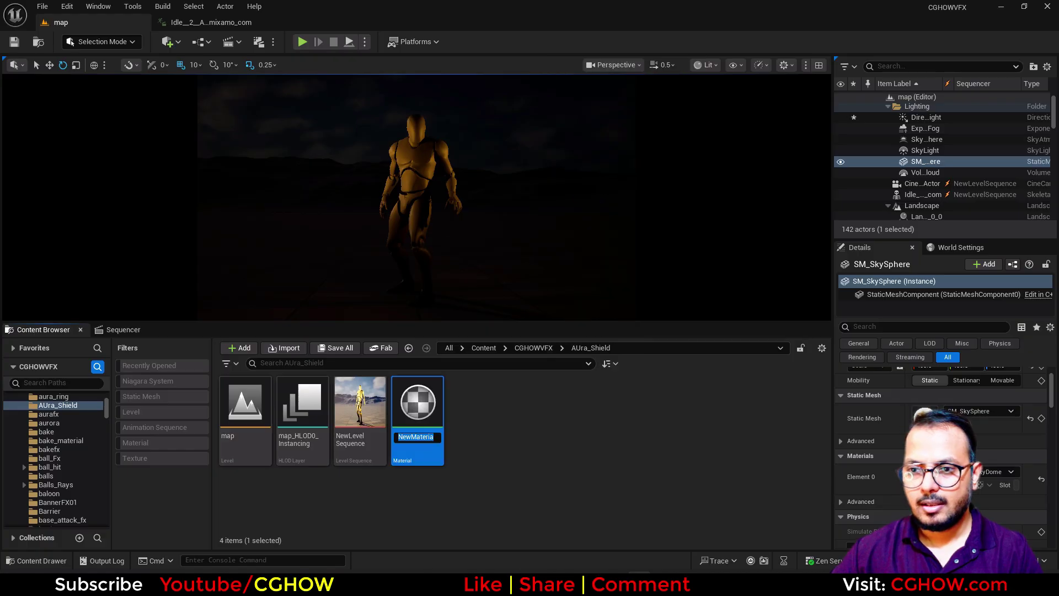
text(M_Ring)
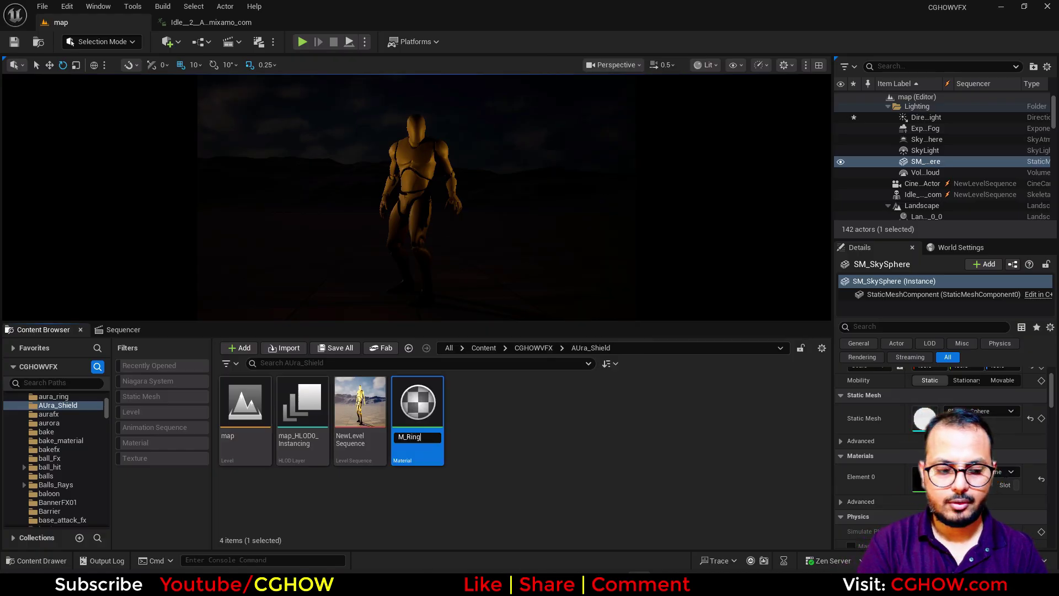
text(01)
key(Return)
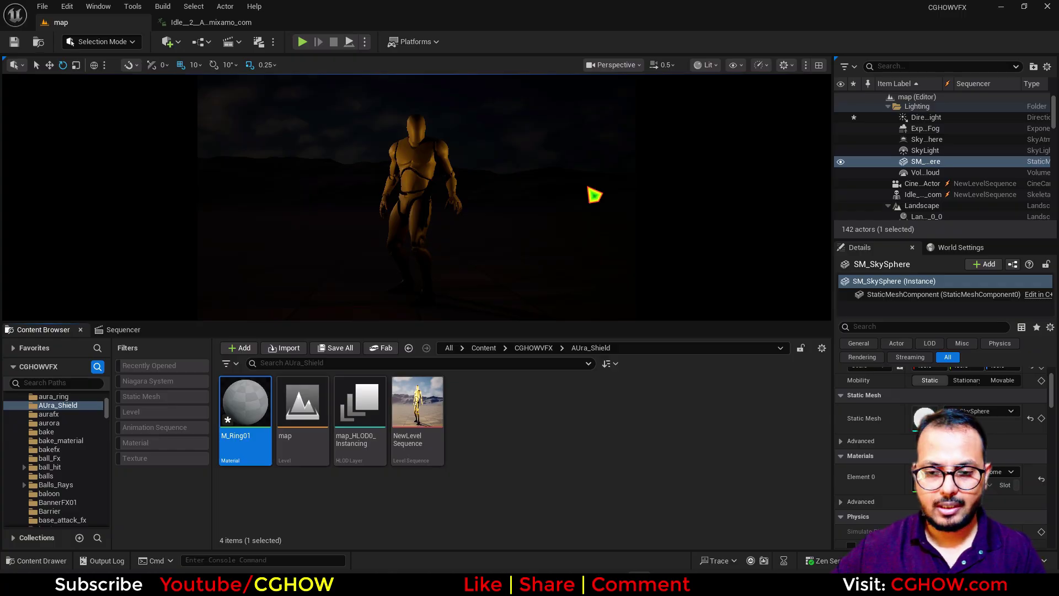
key(Return)
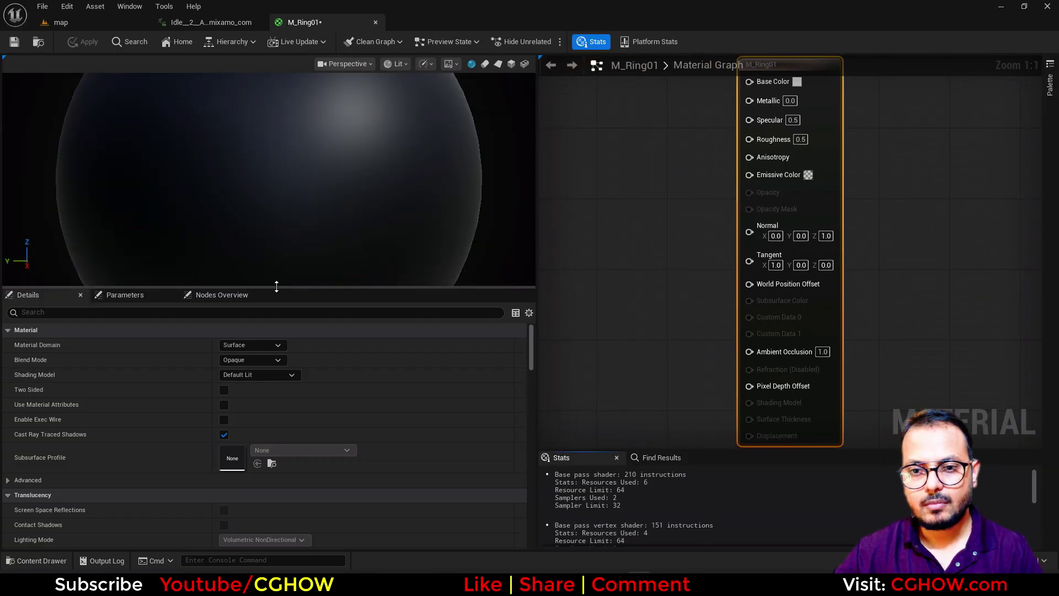
Enlarge the material preview and switch its preview shape to a plane
drag(276, 286, 277, 424)
drag(536, 239, 484, 239)
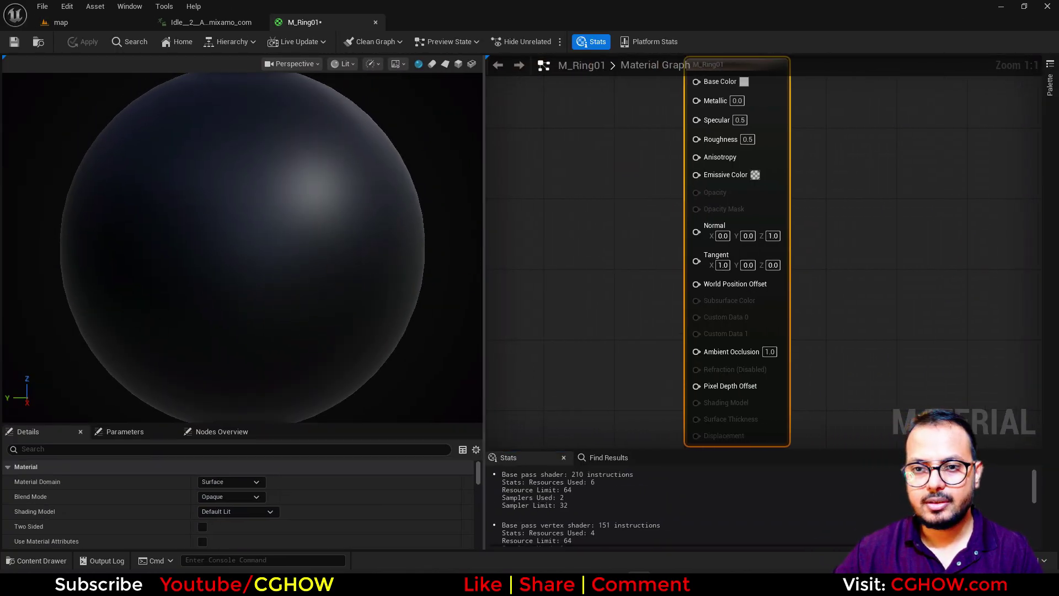
click(446, 63)
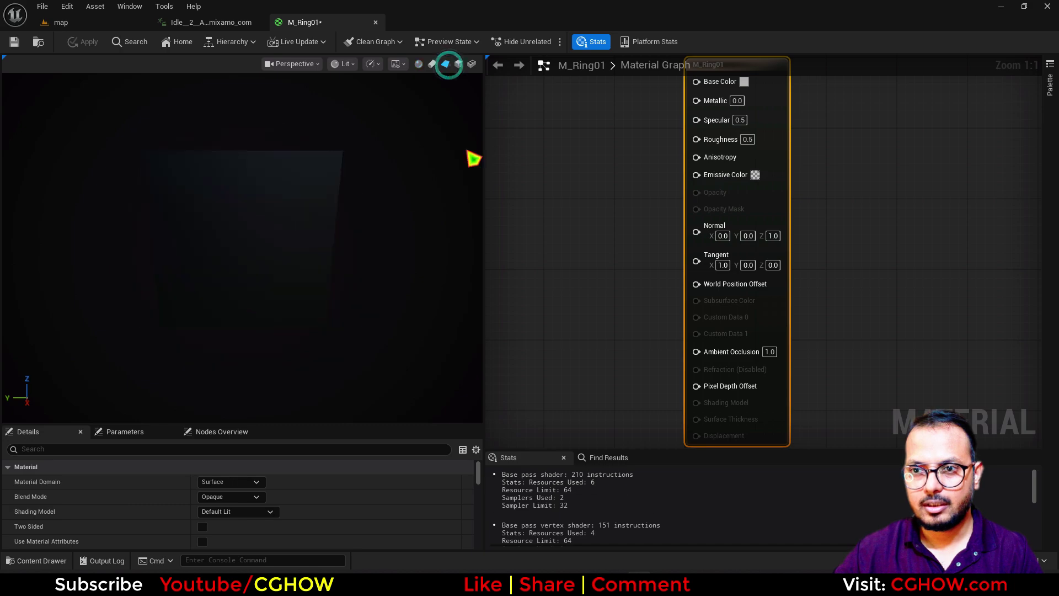
Set the material's blend mode to Translucent and shading model to Unlit, and make it two-sided
click(782, 106)
click(242, 497)
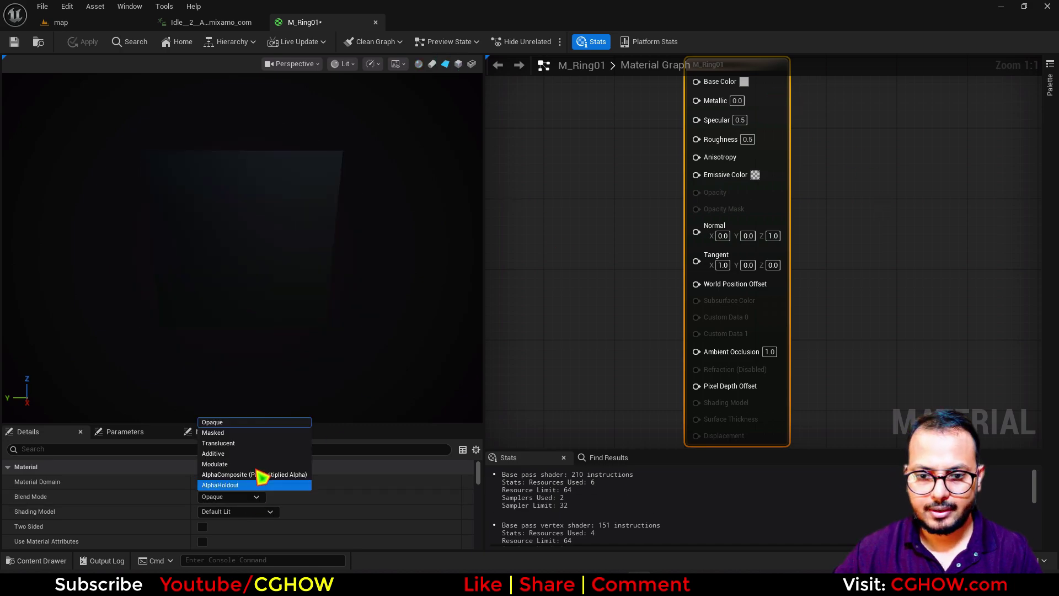
click(249, 434)
click(229, 497)
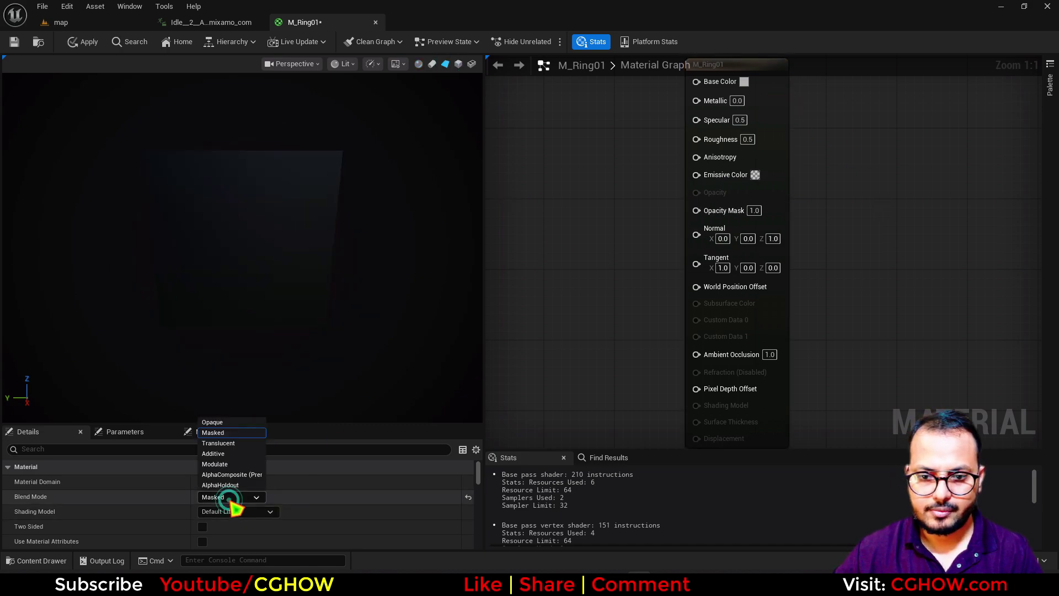
click(237, 443)
click(243, 511)
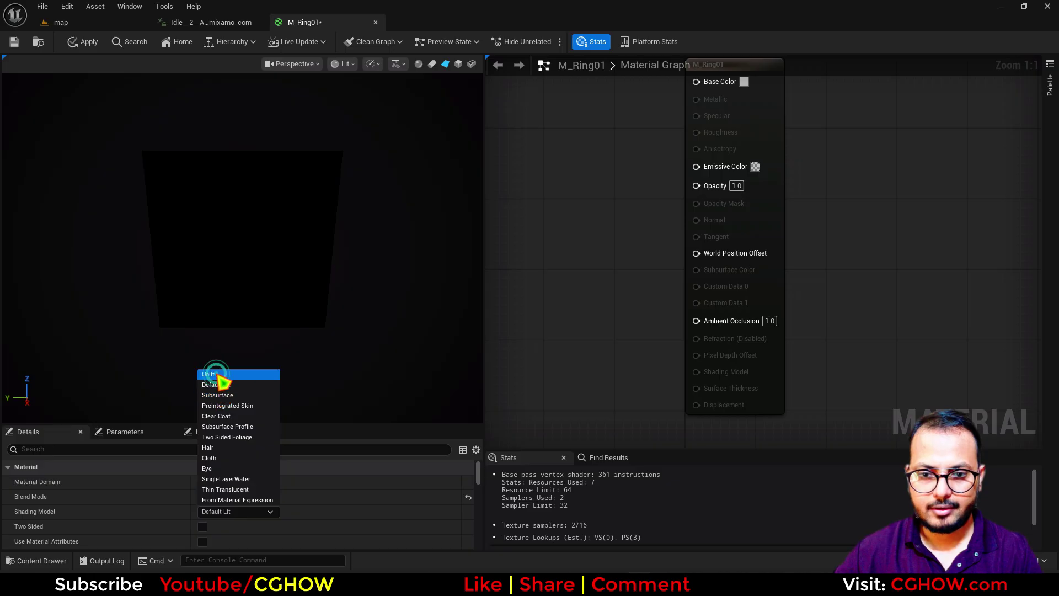
click(216, 374)
click(202, 526)
Add a RadialGradientExponential node to the material graph and place it well before the material output node
mouse_move(622, 239)
right_down()
mouse_move(805, 275)
mouse_move(817, 253)
right_up()
right_click(601, 178)
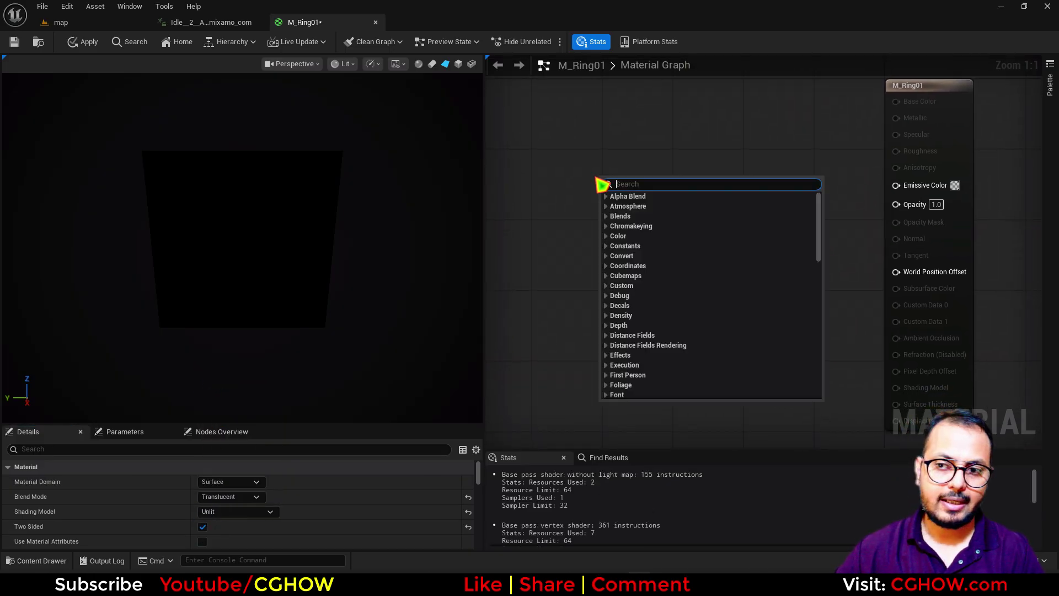
text(radial)
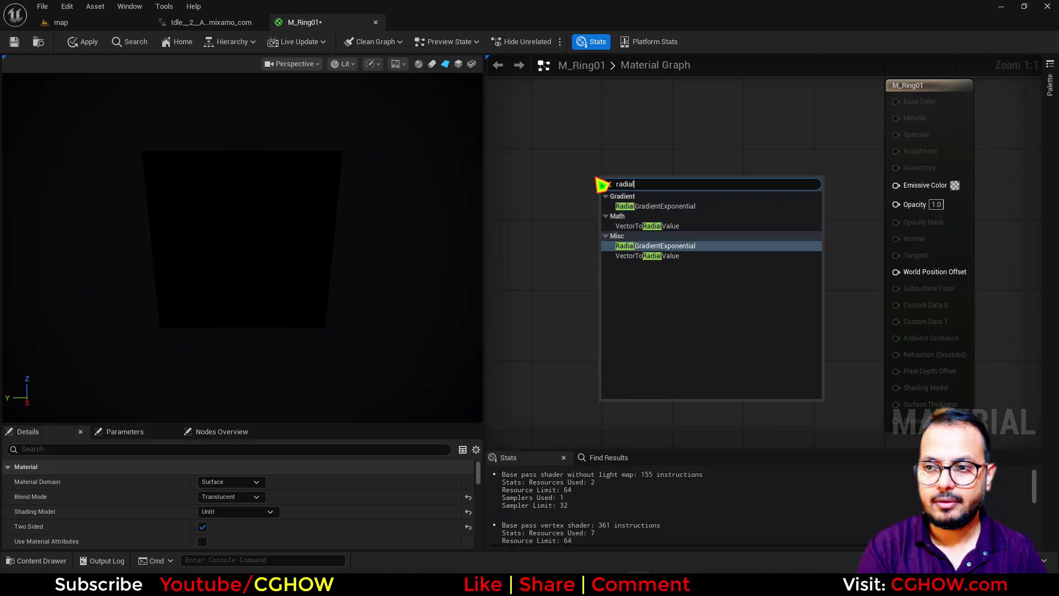
key(Return)
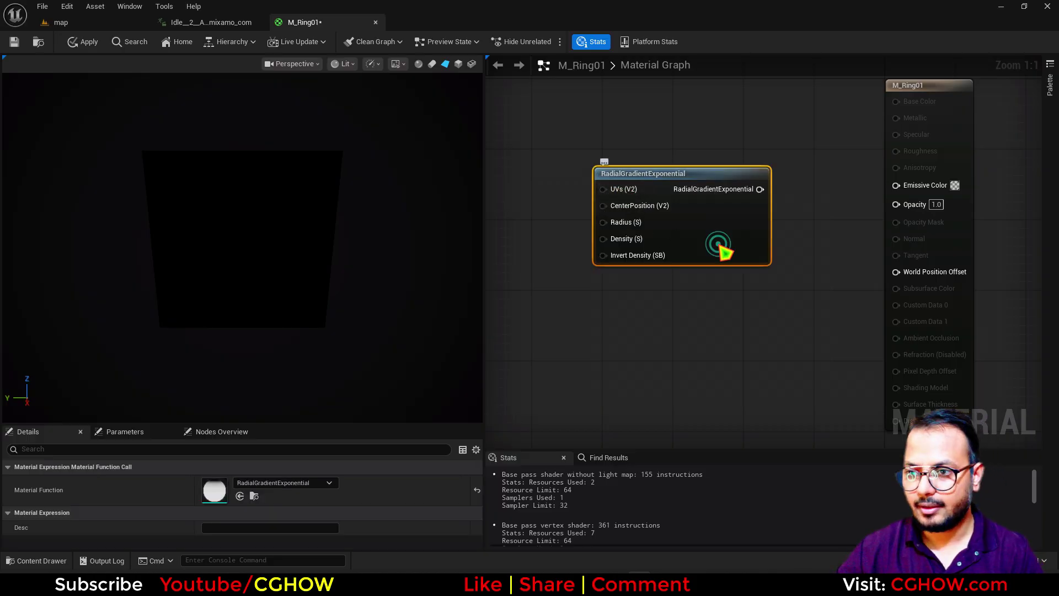
drag(721, 244, 614, 261)
Widen the graph area, space the nodes apart, and add a Sine node fed by the RadialGradientExponential output
drag(645, 206, 696, 202)
click(499, 348)
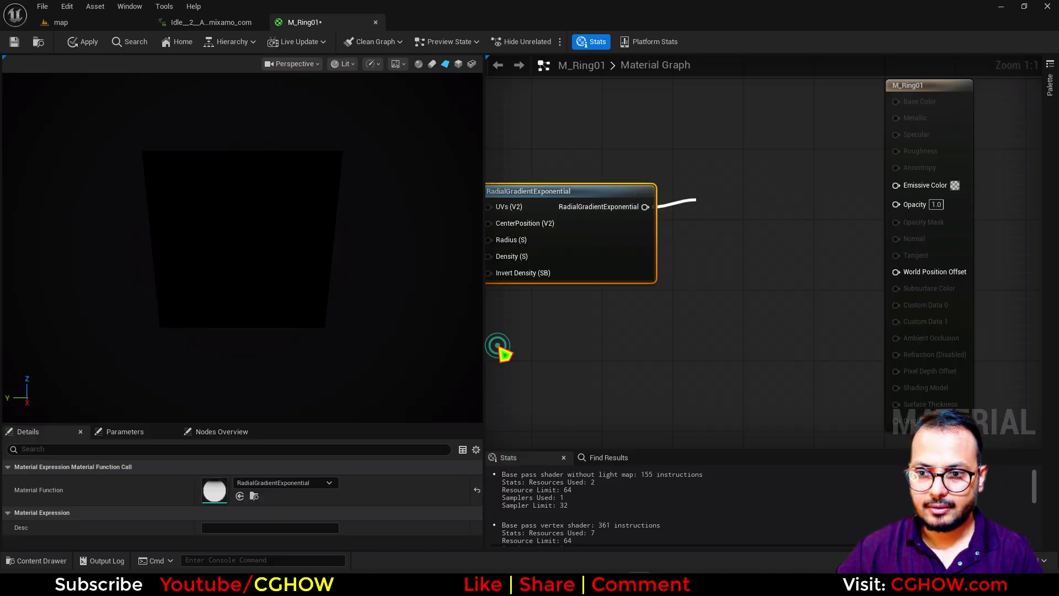
click(494, 349)
drag(485, 342, 337, 342)
drag(473, 245, 521, 264)
drag(806, 151, 927, 160)
drag(522, 231, 598, 217)
text(sine)
key(Return)
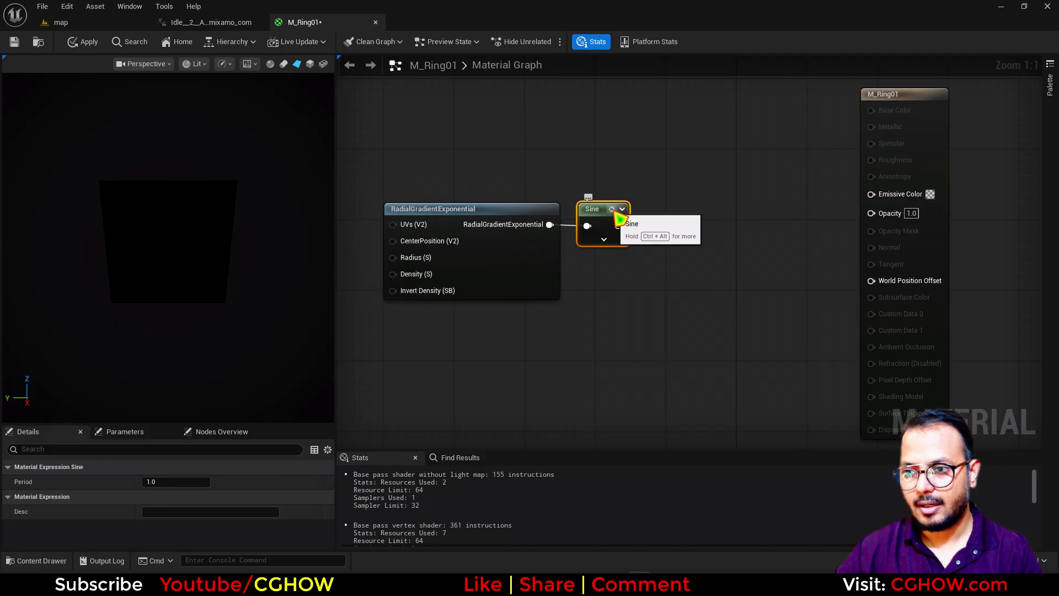
Preview the Sine node on the plane and set its period to 2
key(space)
scroll(220, 183, up, 3)
drag(206, 270, 206, 254)
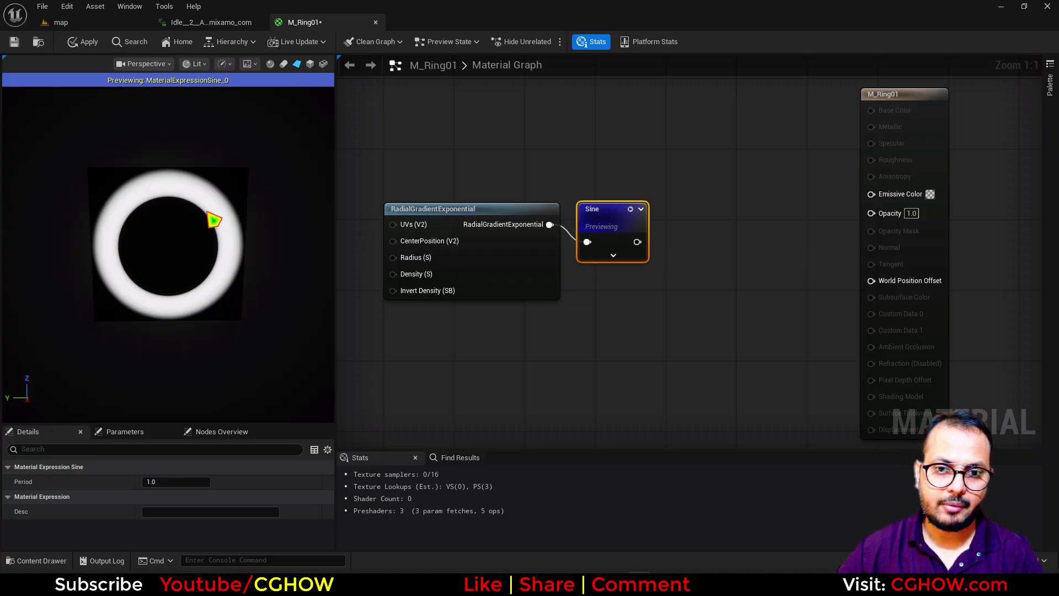
click(175, 481)
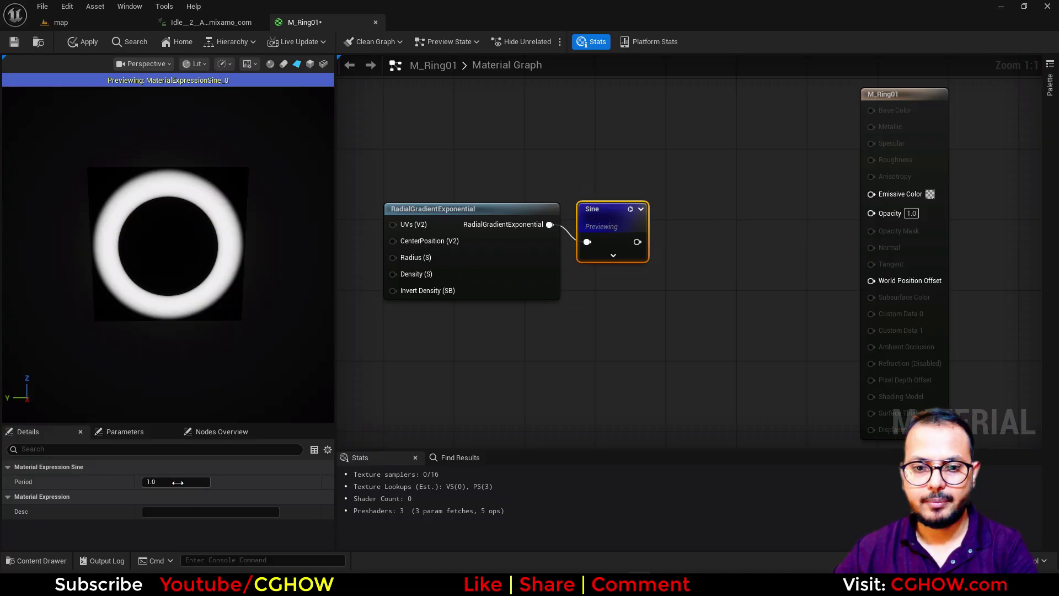
text(2)
key(Return)
Add a Power node, connect the Sine output to its Base, and preview the Power result
click(677, 237)
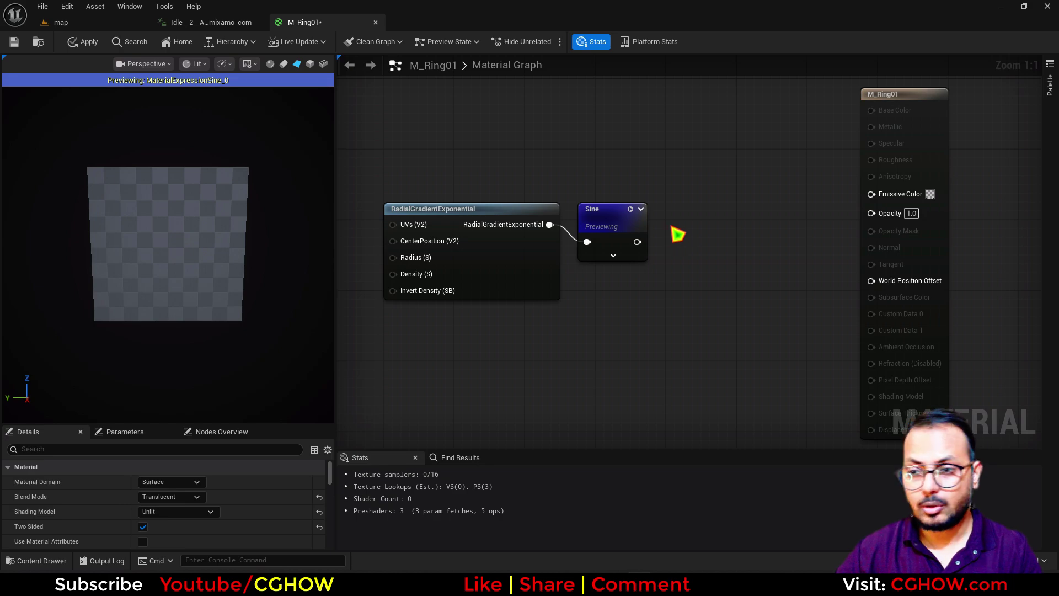
click(673, 220)
drag(637, 241, 775, 269)
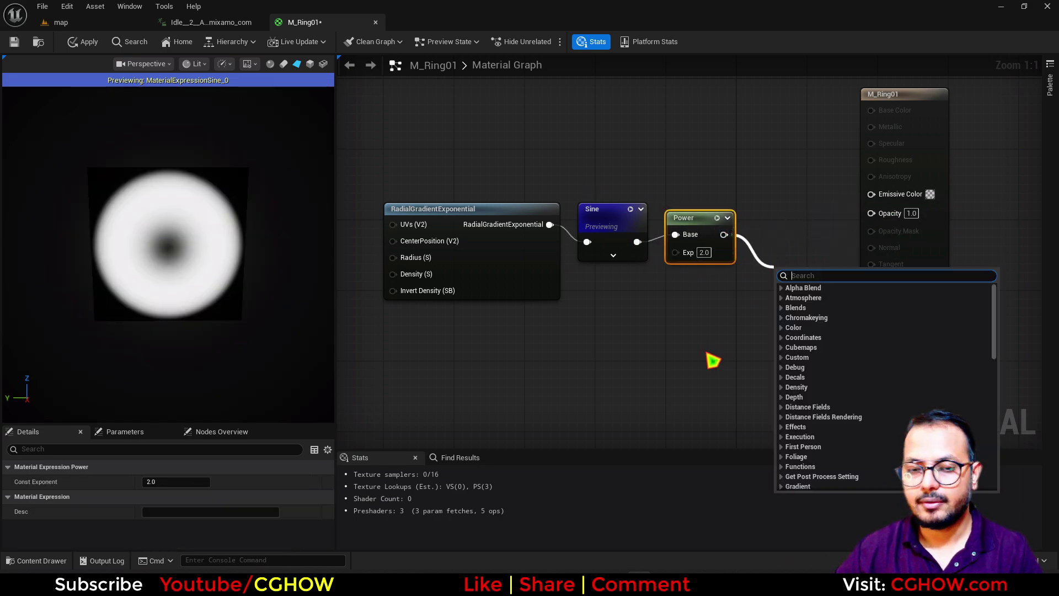
click(713, 361)
click(717, 218)
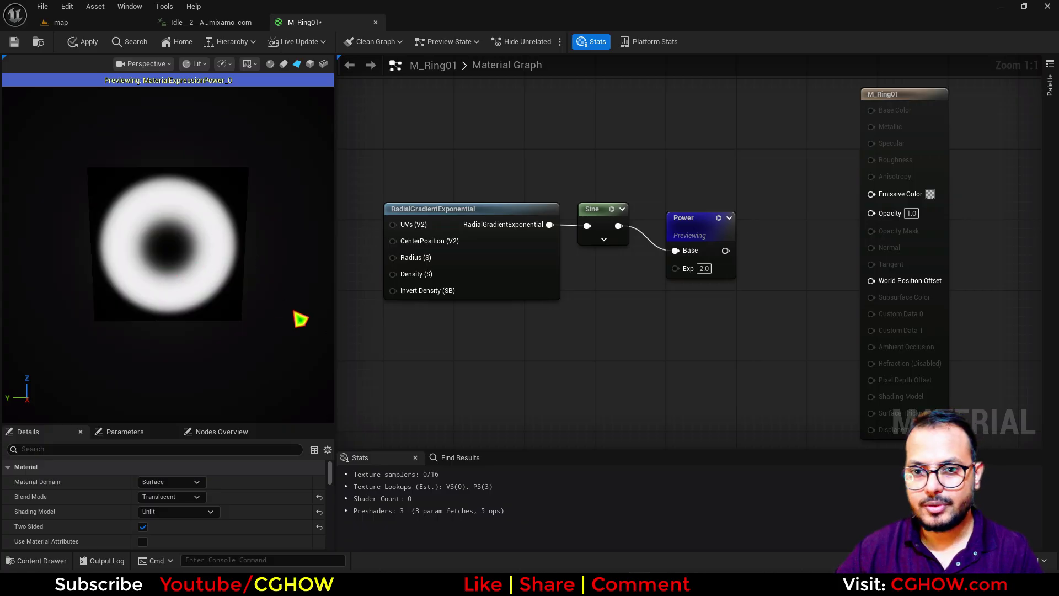
Add a Texture Sample node below the RadialGradientExponential, assign the T_Aura texture to it, and preview it on the plane
right_drag(562, 330, 511, 307)
click(511, 307)
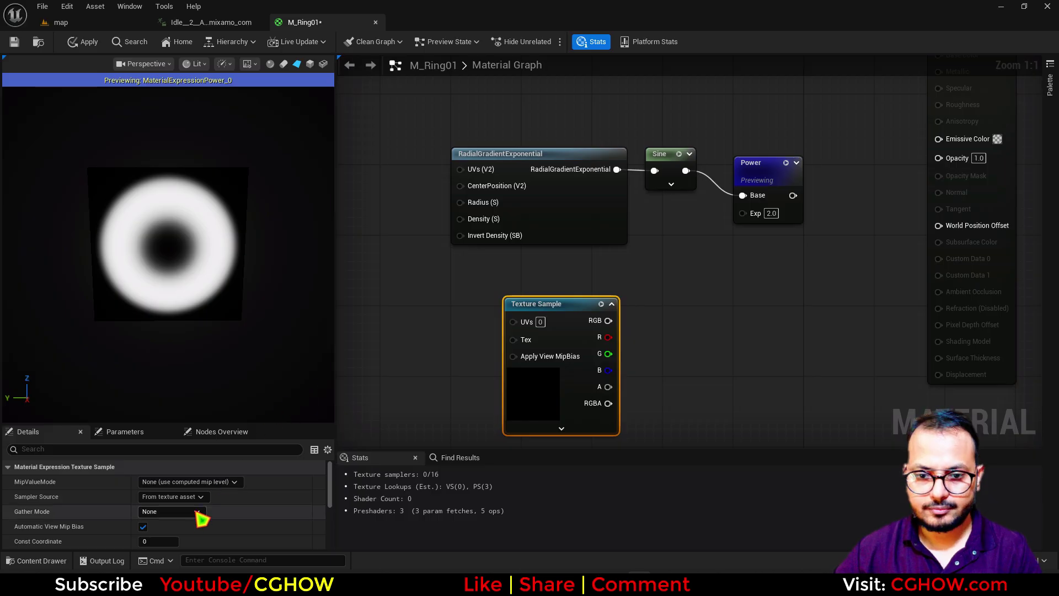
scroll(201, 515, down, 3)
click(216, 467)
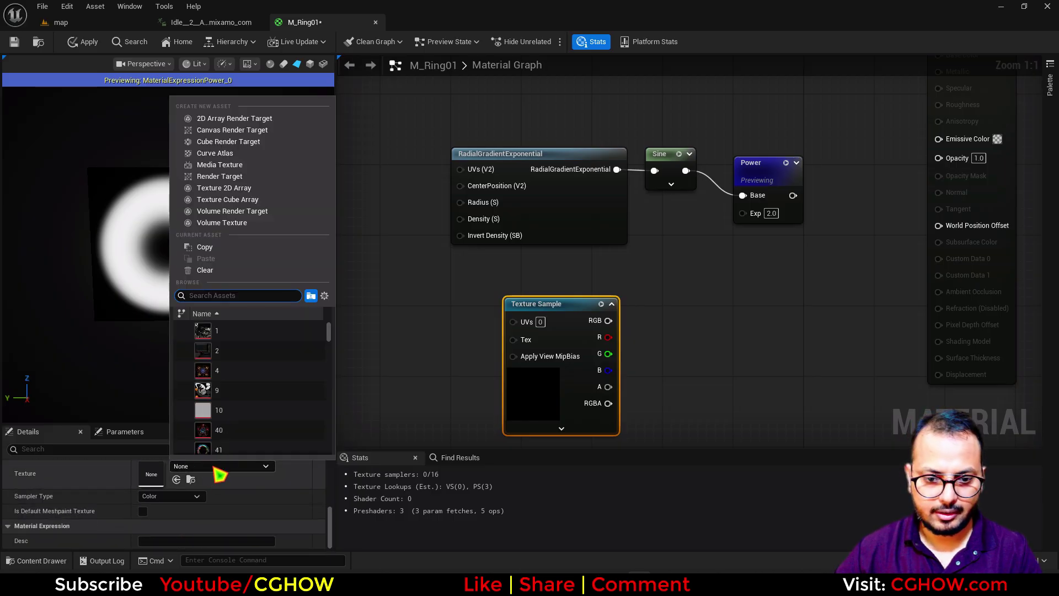
text(aura)
scroll(243, 346, down, 3)
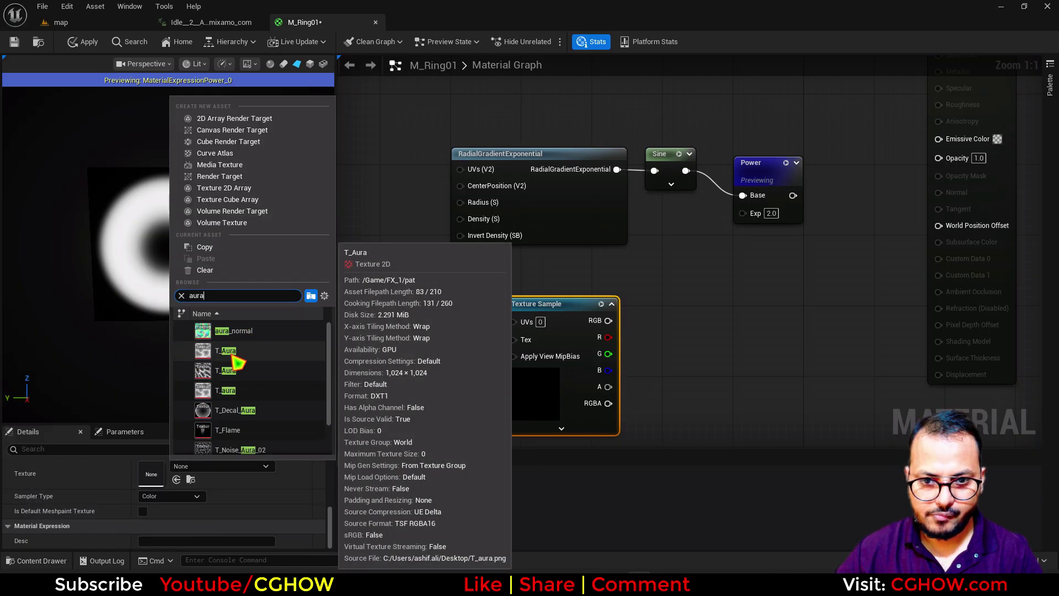
click(230, 353)
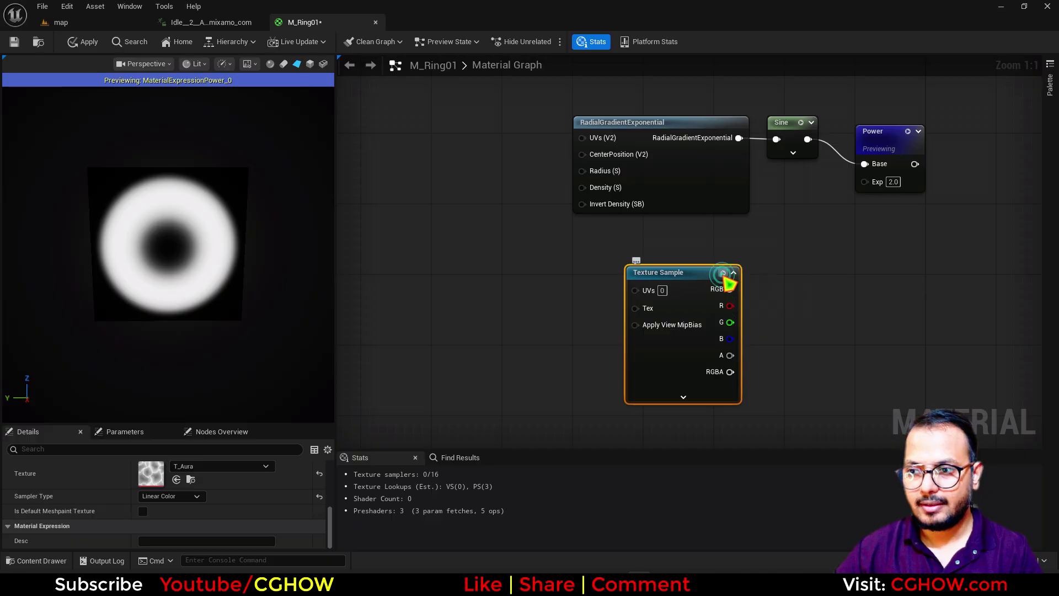
click(723, 272)
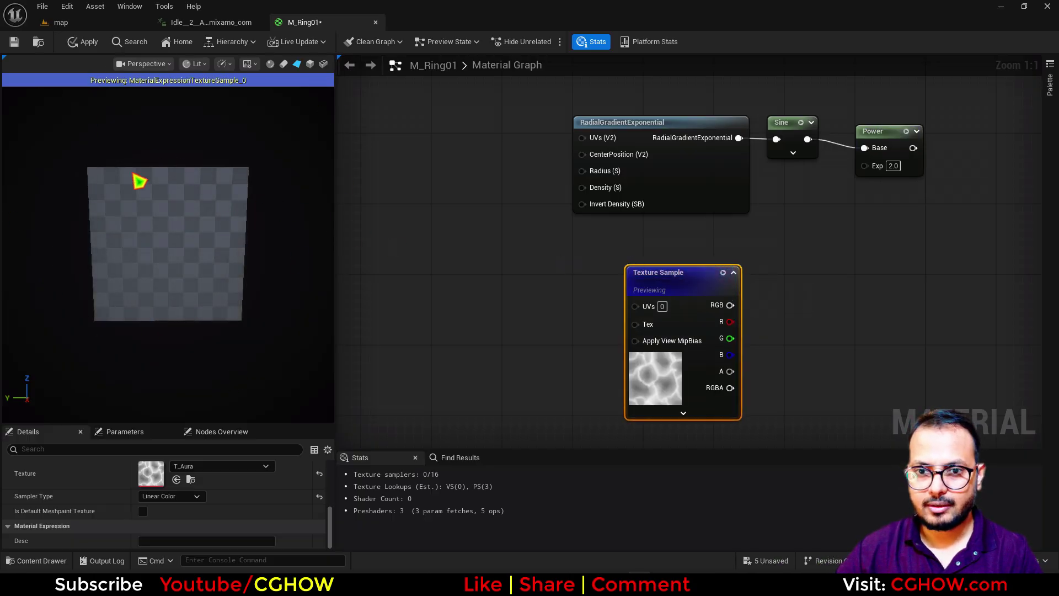
Add a VectorToRadialValue node and place it well ahead of the Texture Sample node
right_click(459, 273)
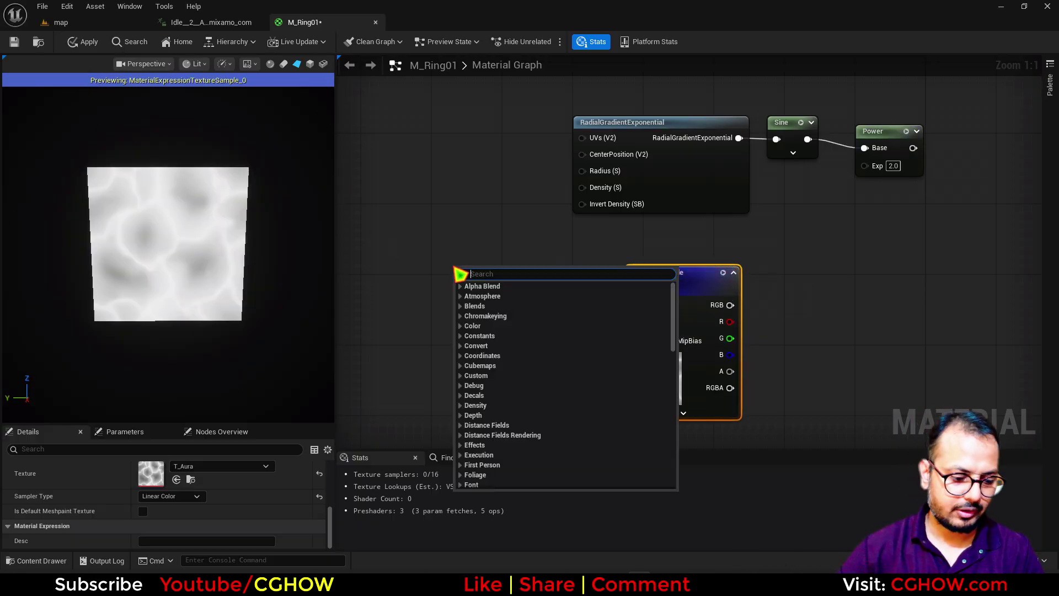
text(vector)
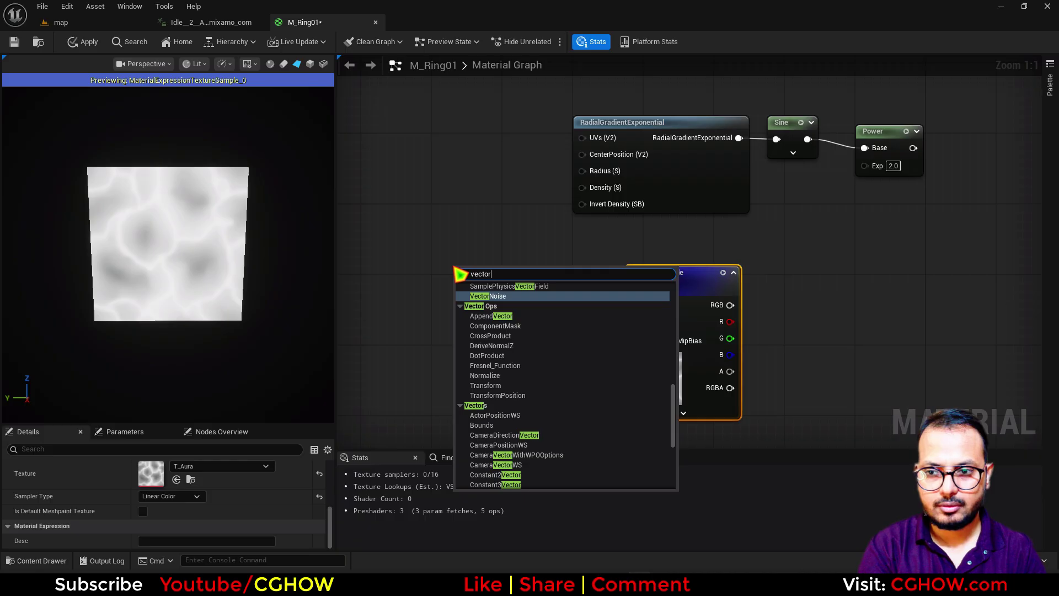
text(to)
key(Return)
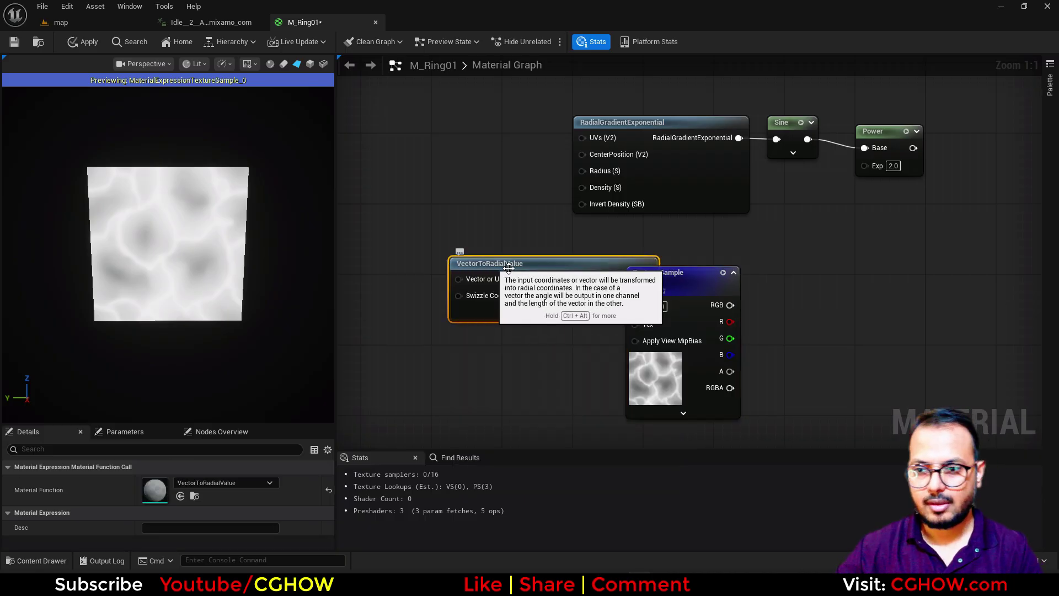
drag(509, 267, 343, 295)
right_drag(584, 300, 607, 242)
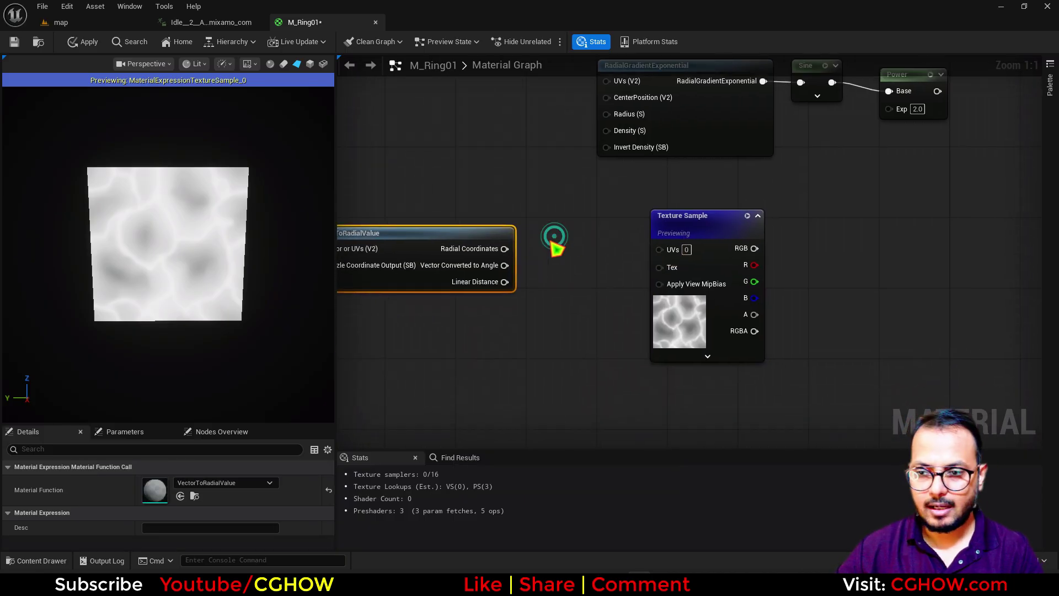
Add a Multiply node after VectorToRadialValue and feed Radial Coordinates into its A input
click(555, 248)
drag(504, 249, 562, 259)
right_drag(491, 340, 522, 301)
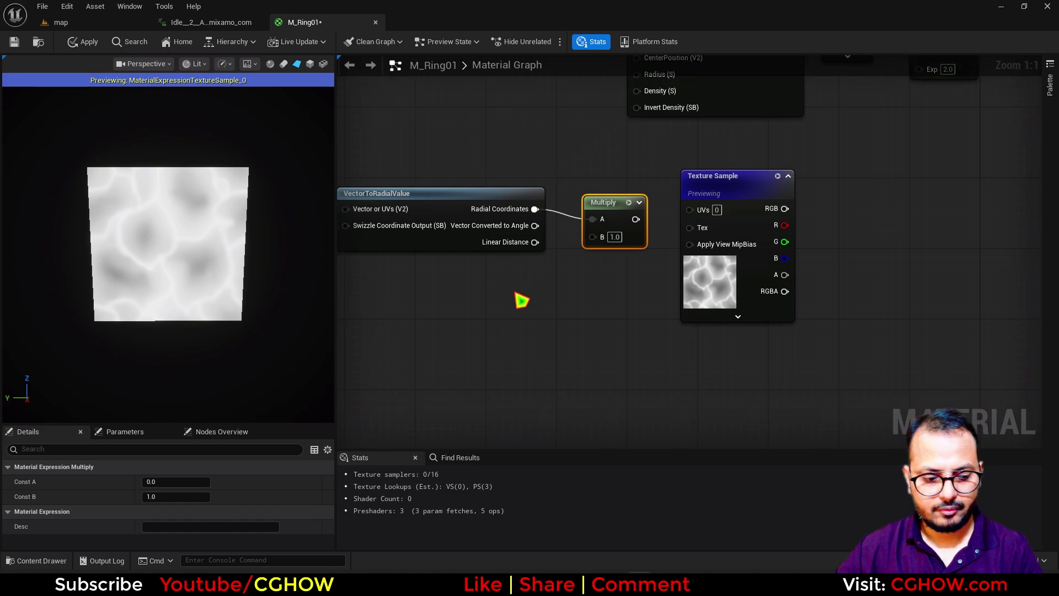
key(2)
click(513, 283)
key(Delete)
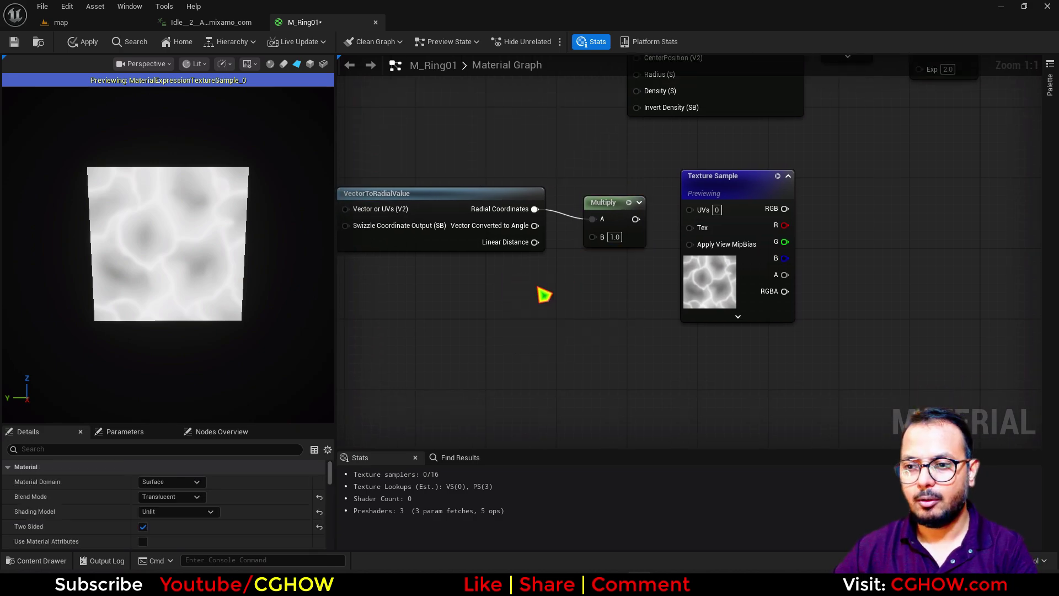
Add an AppendVector node below the Multiply node and connect its output to Multiply's B input
right_click(544, 295)
text(app)
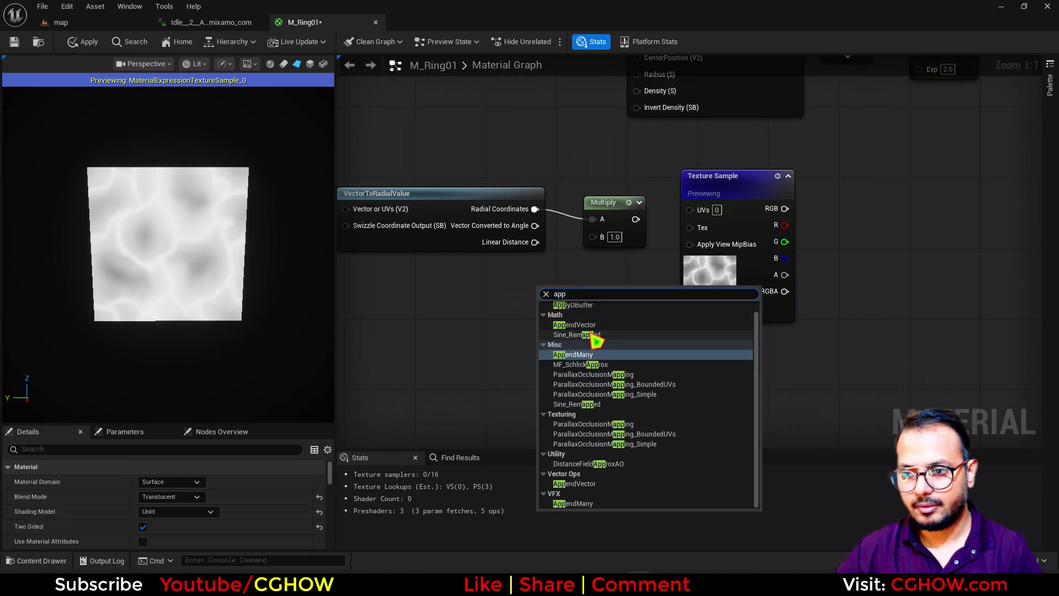
click(576, 325)
drag(582, 307, 593, 237)
right_drag(446, 330, 487, 298)
Add a Dynamic Parameter node before Append and connect Param1 to Append's A and Param2 to its B
right_click(470, 284)
text(dy)
click(510, 363)
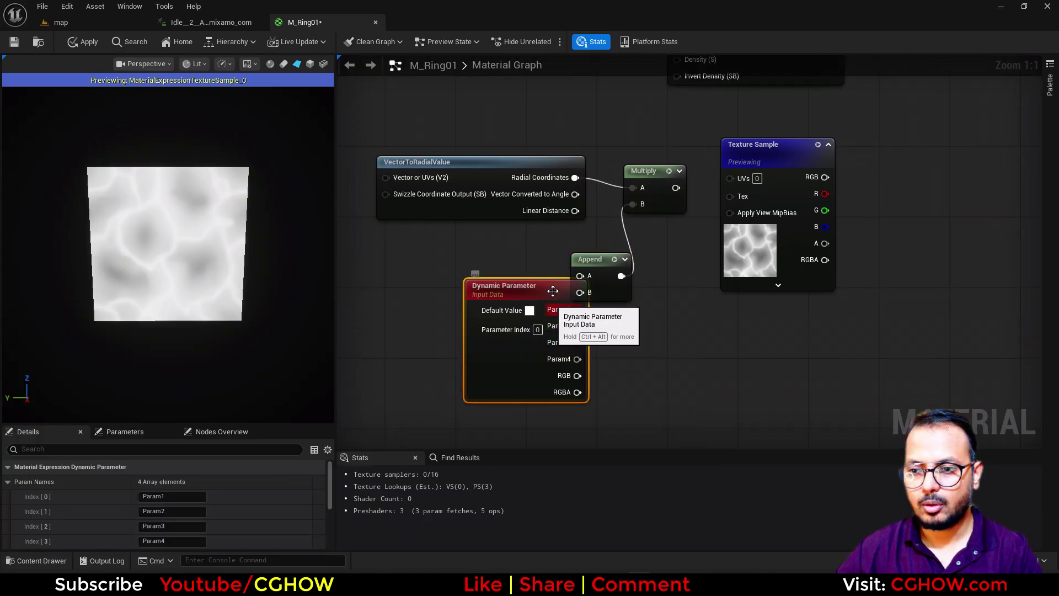
drag(552, 290, 507, 317)
Connect the Multiply output to the Texture Sample's UVs and preview the radial texture on the enlarged plane
drag(676, 188, 735, 164)
drag(676, 188, 743, 179)
click(819, 146)
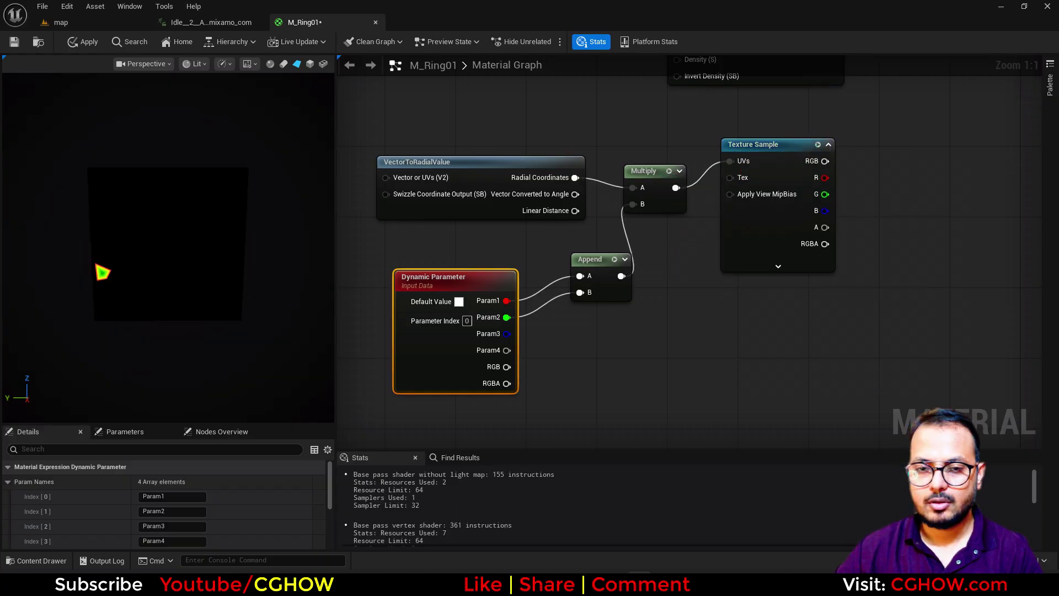
scroll(185, 325, up, 3)
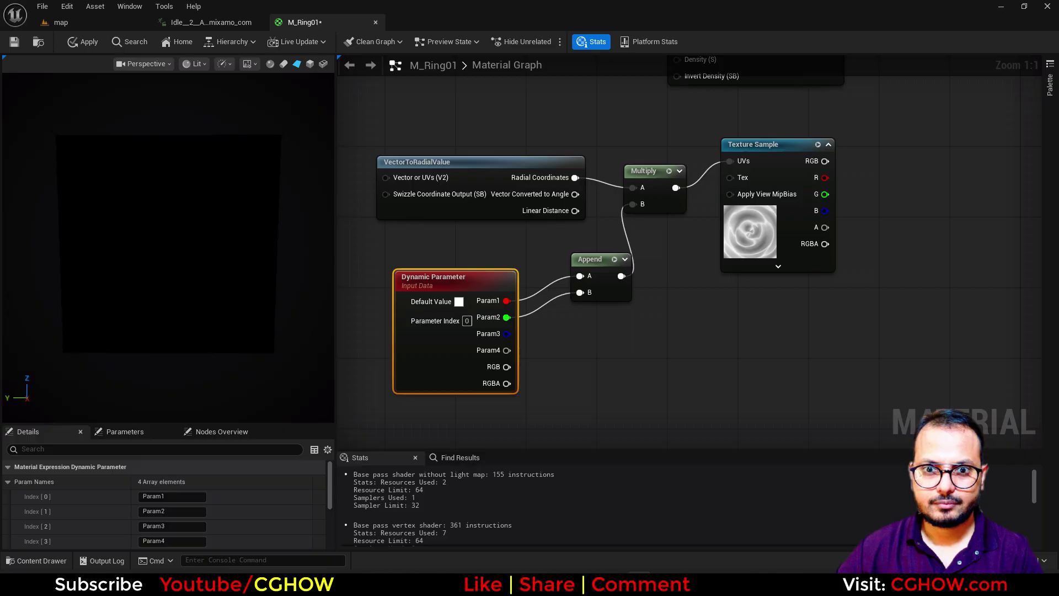
right_drag(185, 326, 186, 334)
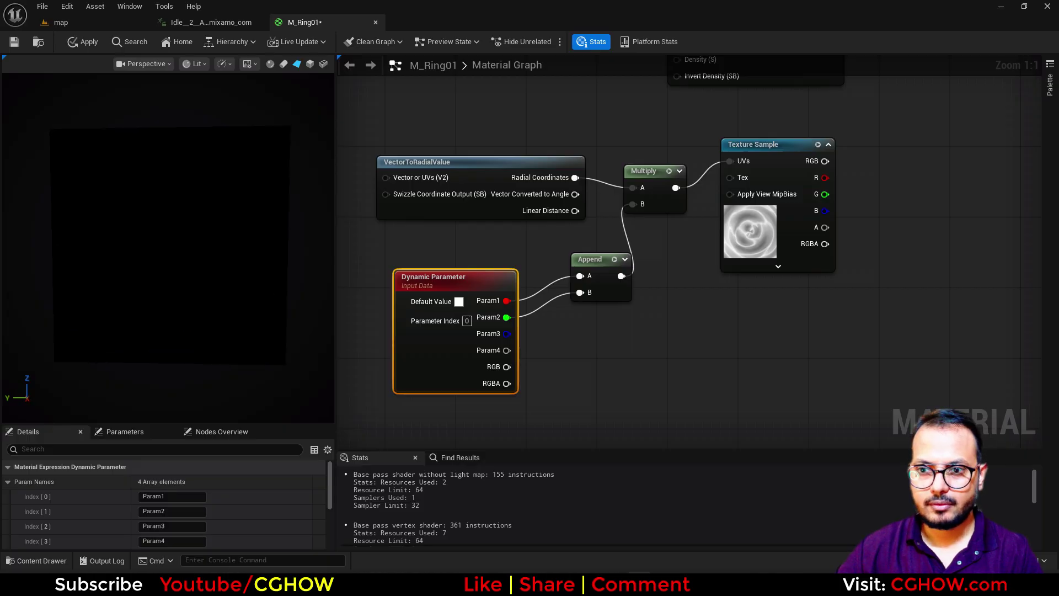
click(818, 144)
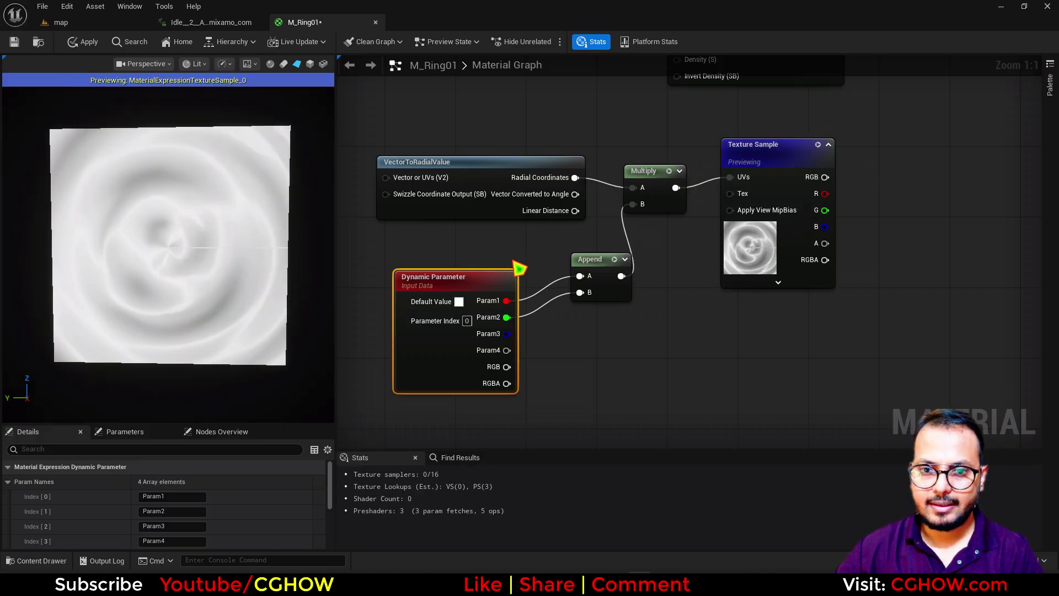
Set the Texture Sample's MipValueMode to MipLevel (absolute, 0 is full resolution)
click(736, 243)
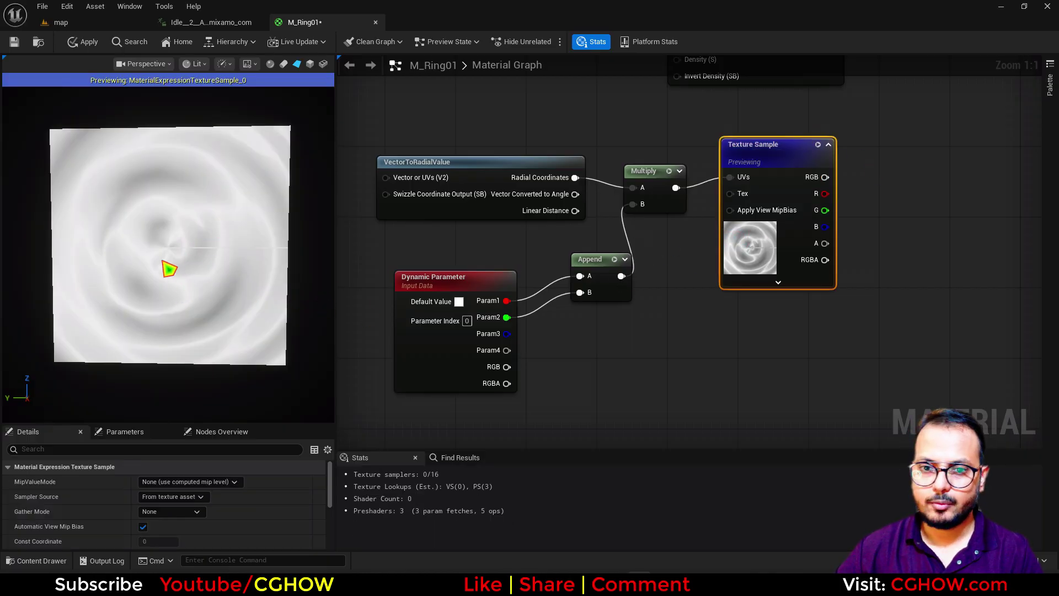
click(190, 481)
click(182, 496)
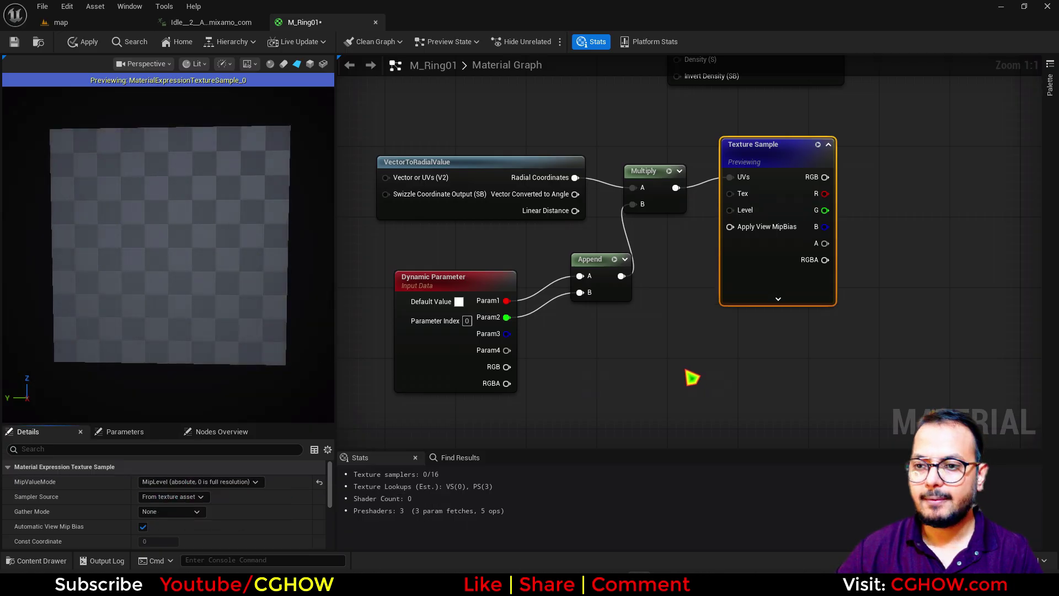
Add a Multiply node combining the Power output as A with the texture's red channel as B, and move the material output farther away
right_drag(853, 226, 594, 383)
click(633, 303)
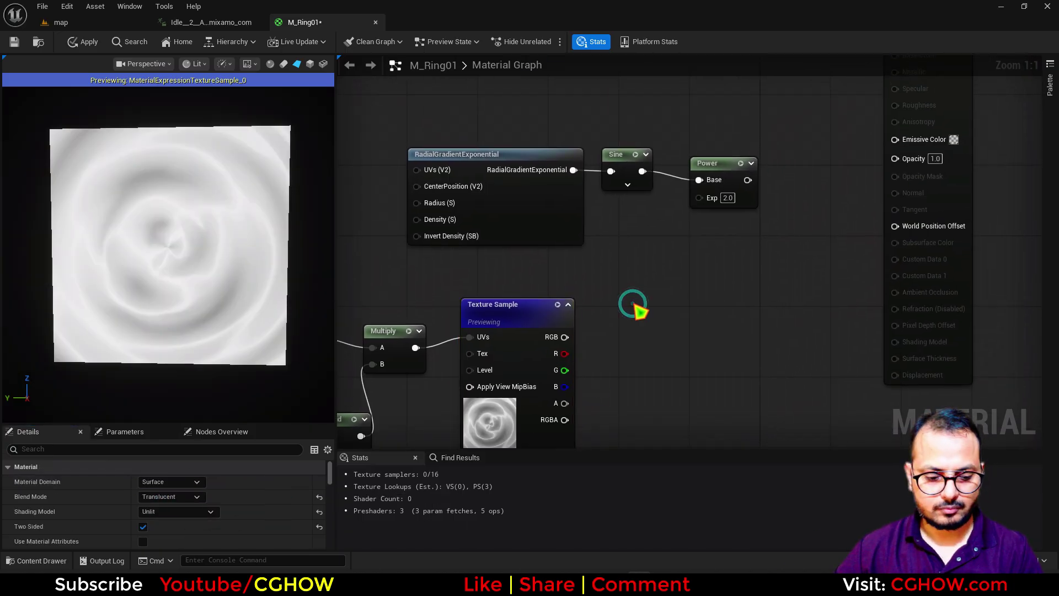
click(632, 305)
drag(564, 353, 645, 348)
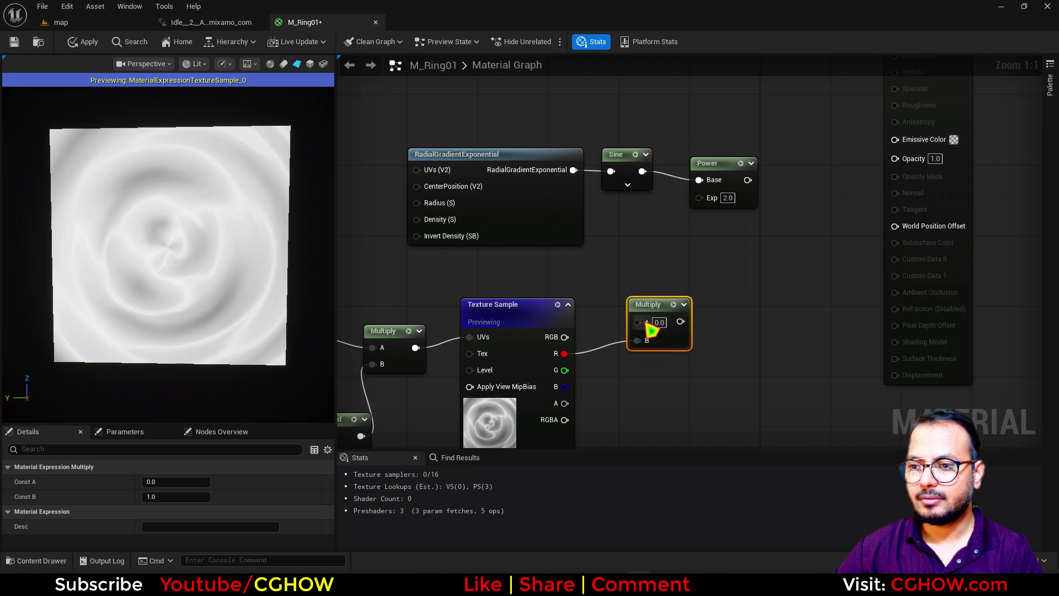
drag(649, 309, 729, 283)
right_drag(717, 237, 646, 260)
drag(676, 202, 655, 321)
right_drag(689, 307, 587, 304)
drag(569, 298, 658, 296)
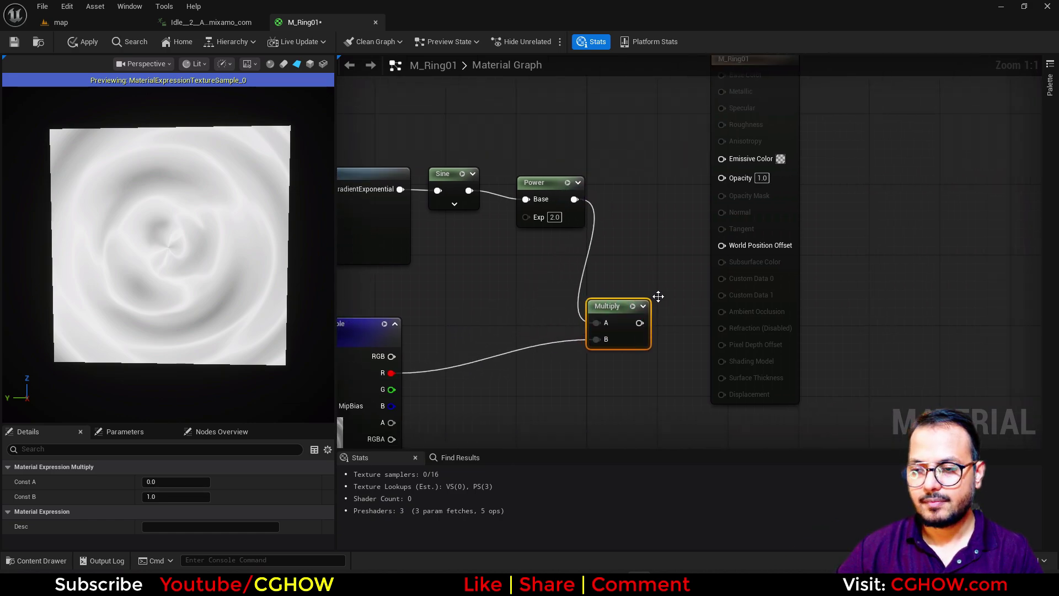
drag(778, 118, 918, 118)
Drive the gradient Power node's Exp input with Param3 of the Dynamic Parameter
right_drag(534, 326, 653, 294)
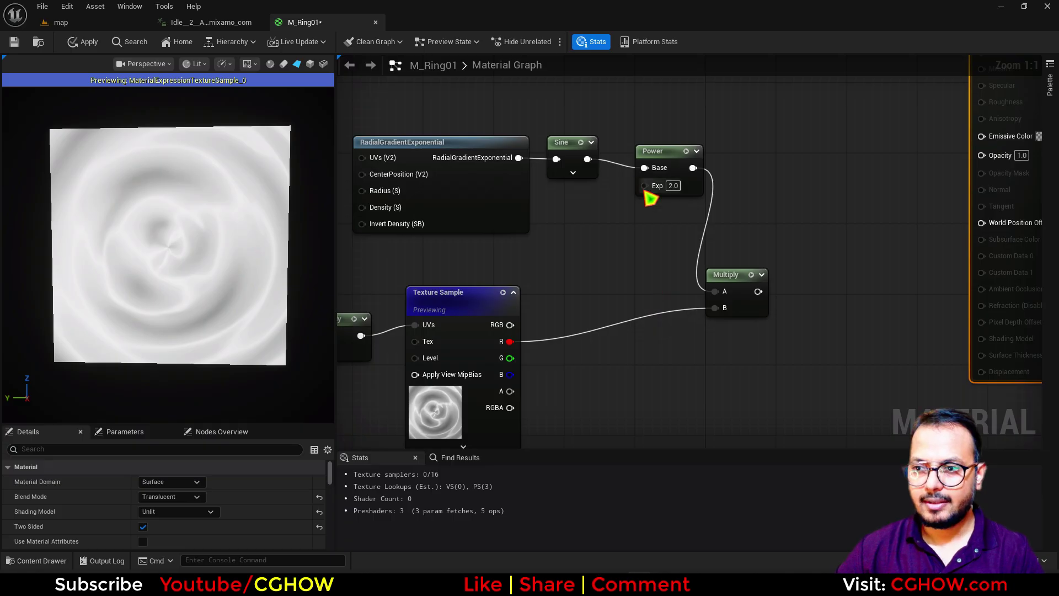
scroll(651, 199, down, 2)
right_drag(633, 254, 768, 236)
drag(790, 180, 450, 402)
right_drag(731, 328, 662, 317)
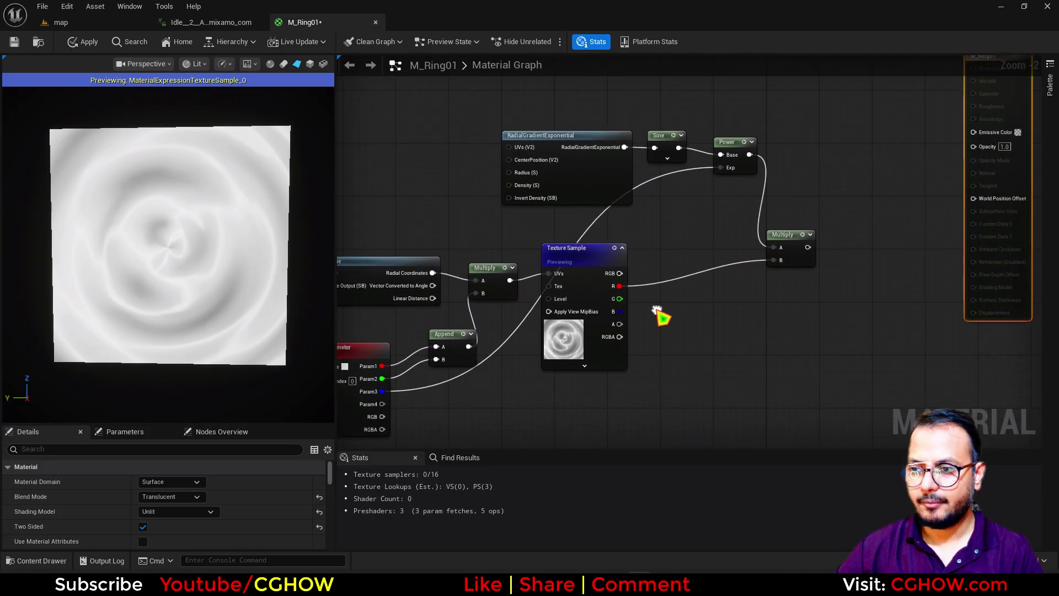
Insert a Power node between the texture's red channel and Multiply's B input, with its Exp driven by Param4
key(e)
click(649, 269)
drag(618, 286, 780, 260)
right_drag(663, 325, 763, 272)
drag(756, 261, 486, 364)
Rename the four Dynamic Parameter entries to tX, tY, width and dissolve
click(413, 375)
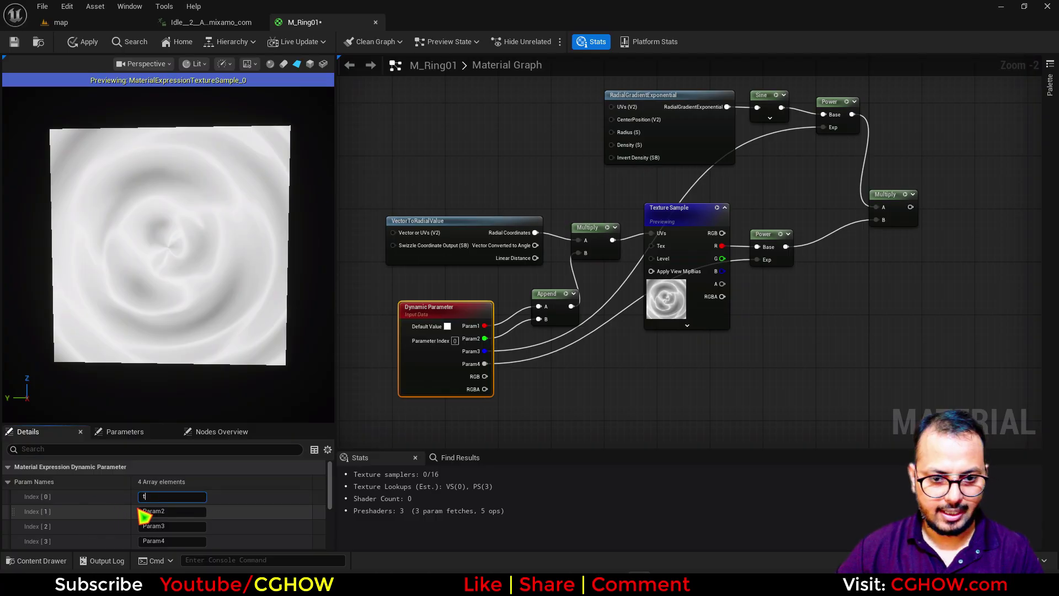
click(173, 511)
text(tY)
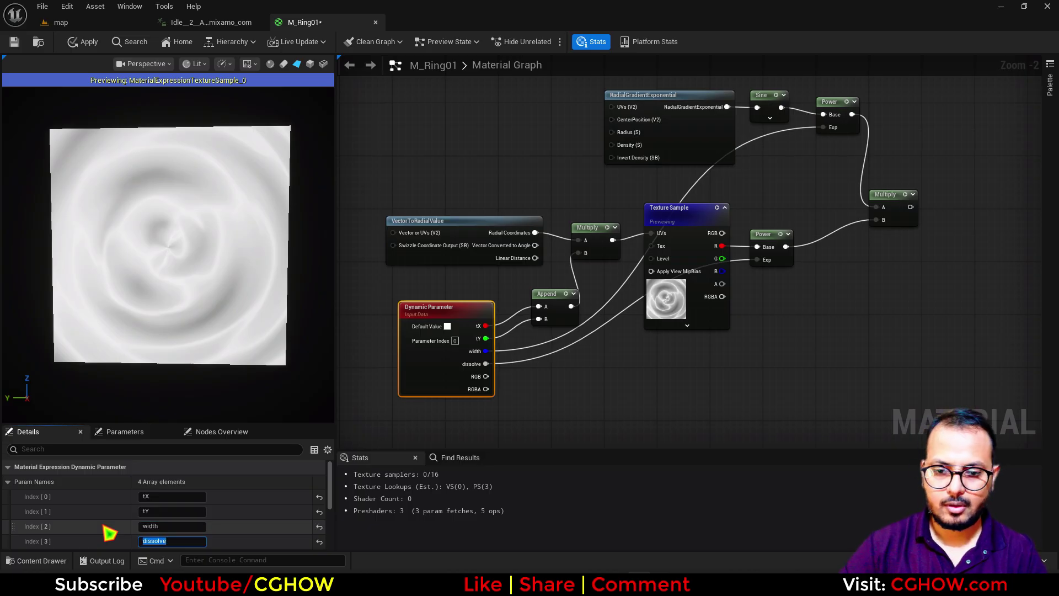
Add a ParticleColor node near the material output and connect its RGB to Emissive Color
right_drag(893, 217, 604, 313)
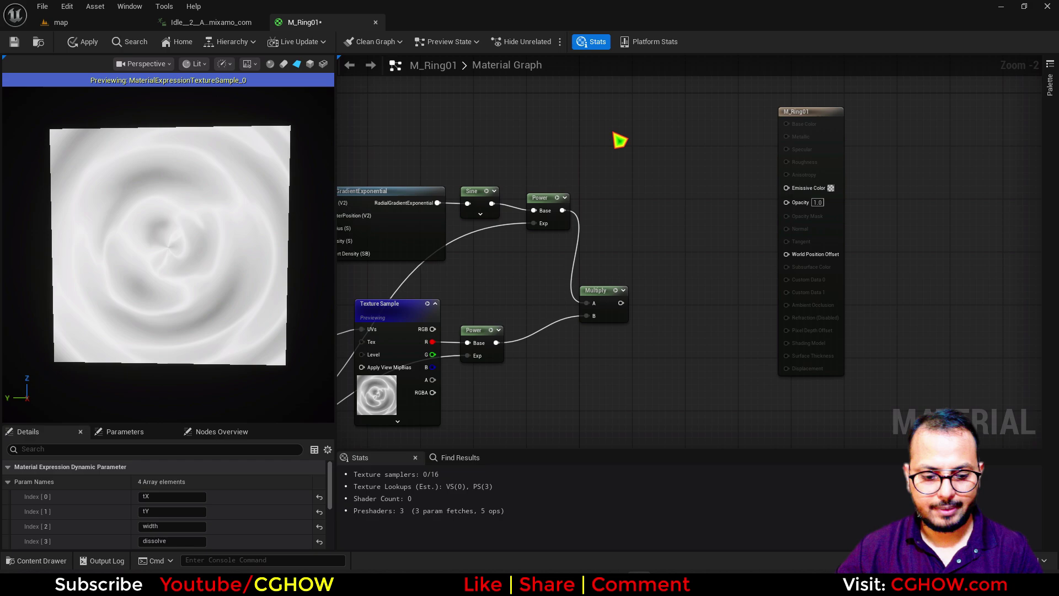
right_click(614, 134)
text(par)
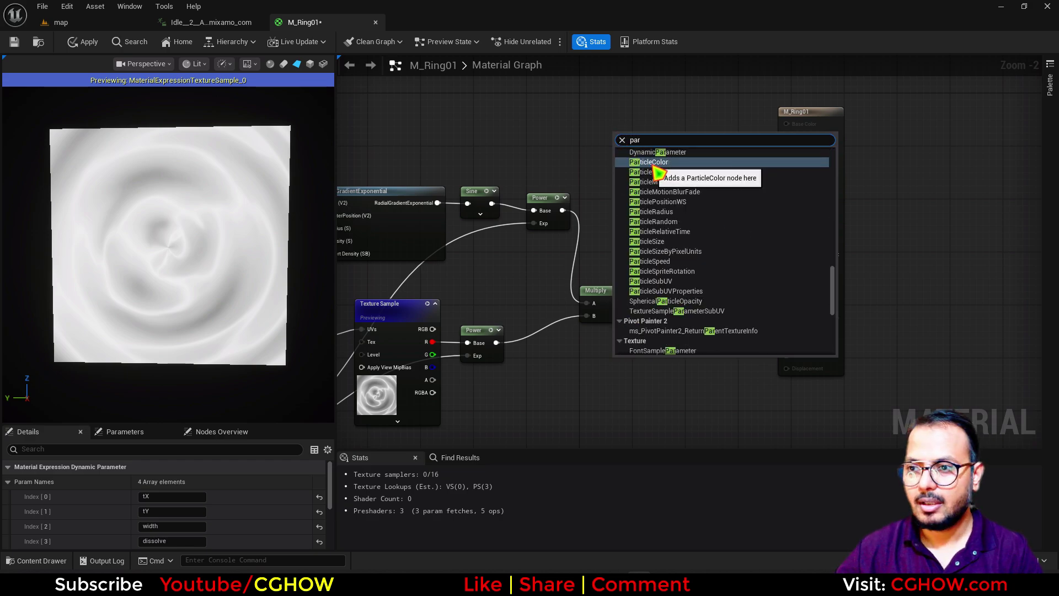
click(655, 165)
drag(660, 150, 808, 199)
Multiply the Particle Color alpha by the combined ring mask with a new Multiply node and connect the result to Opacity
click(688, 276)
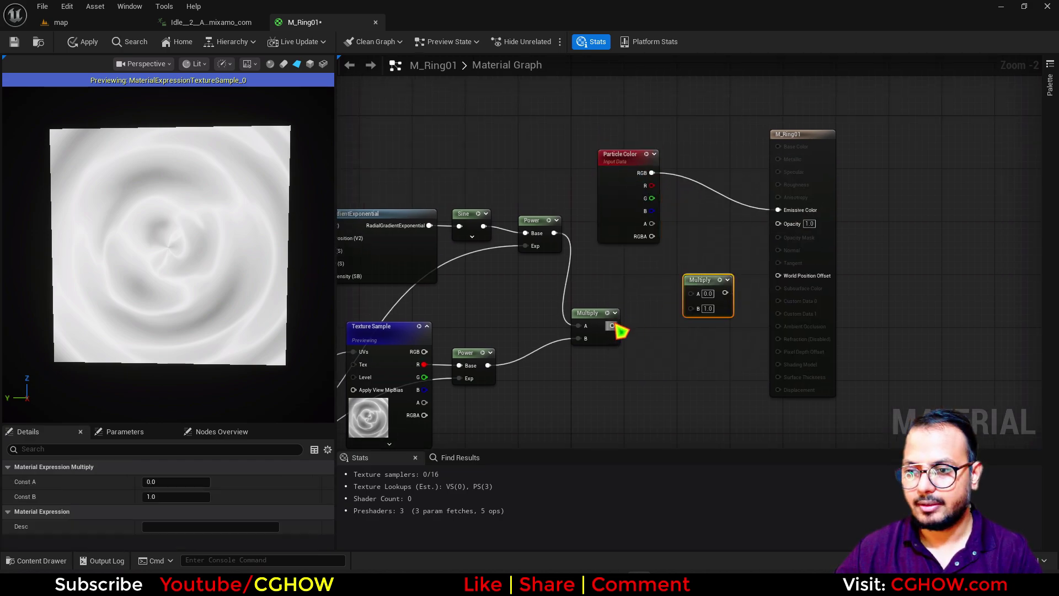
drag(612, 326, 696, 318)
drag(652, 223, 778, 224)
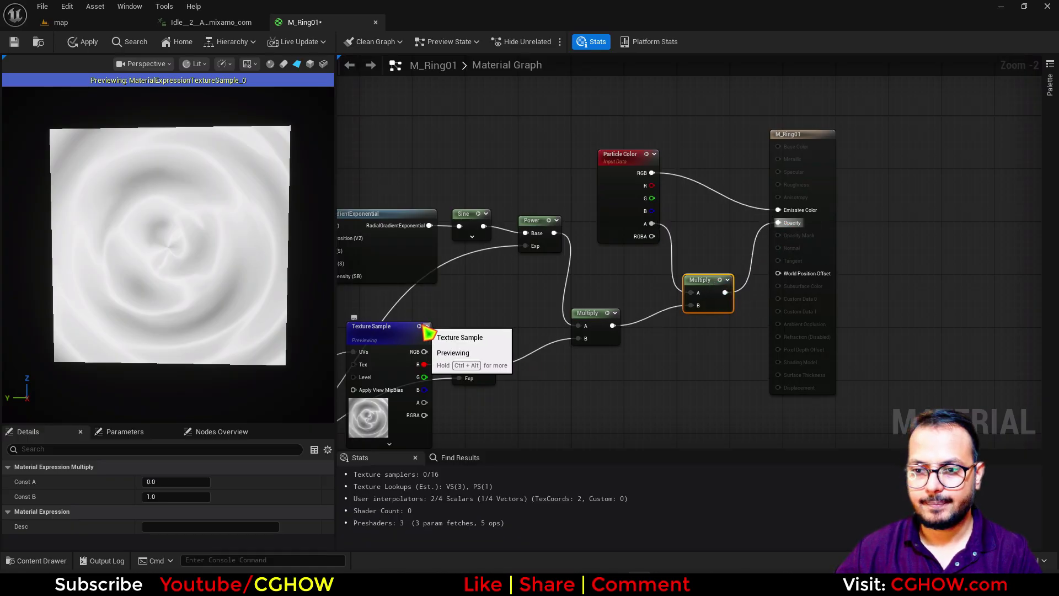
Stop previewing the Texture Sample node, then apply and save the M_Ring01 material
click(418, 326)
right_drag(514, 418, 625, 293)
click(546, 324)
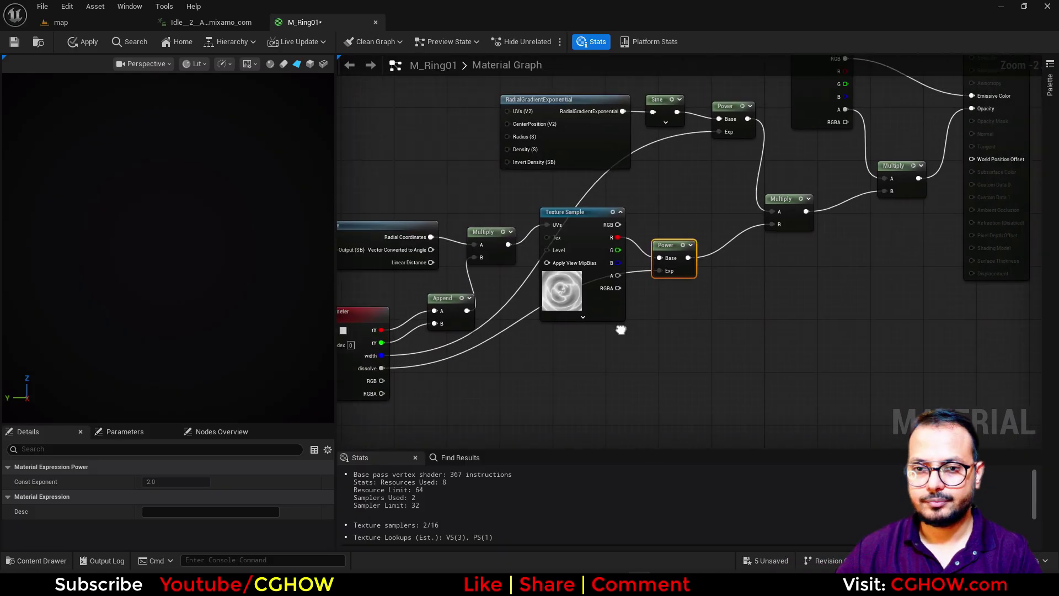
click(17, 48)
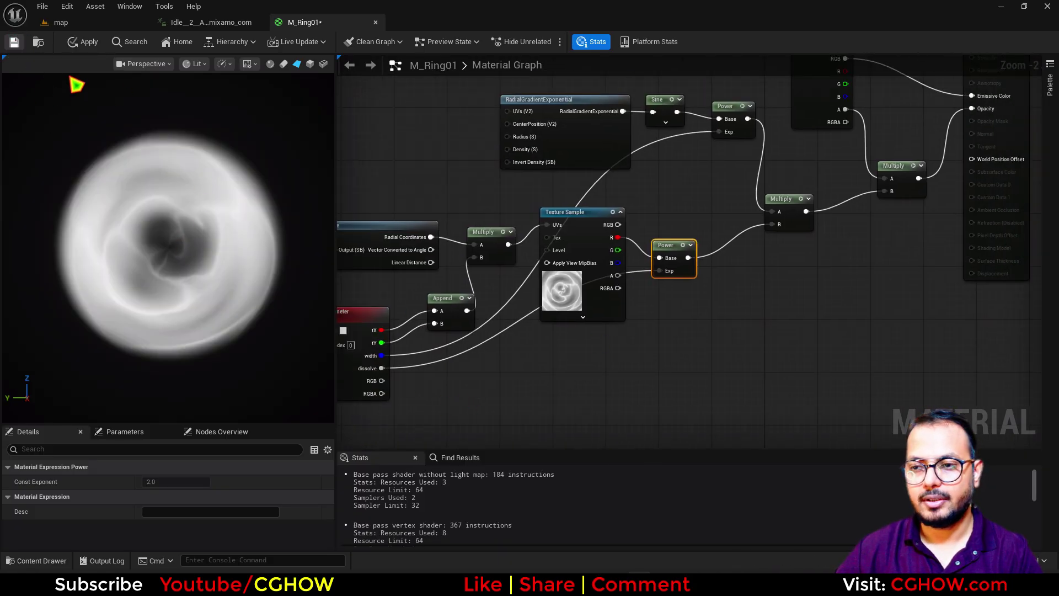
click(90, 44)
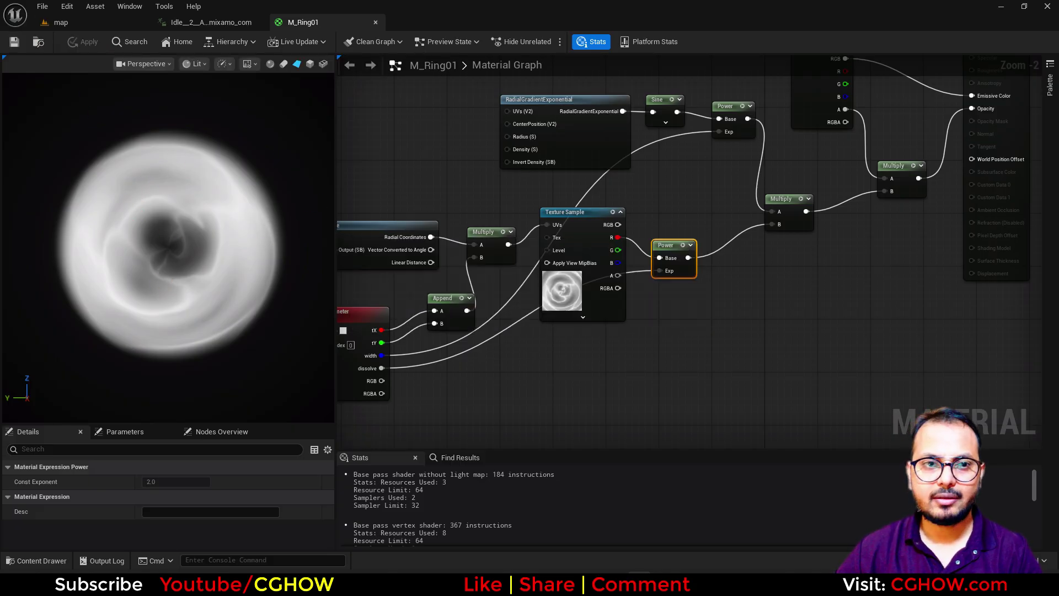
Switch to the Enchanted Aura Shield reference image in the photo viewer and zoom in on the rune ring's edge
drag(0, 58, 418, 59)
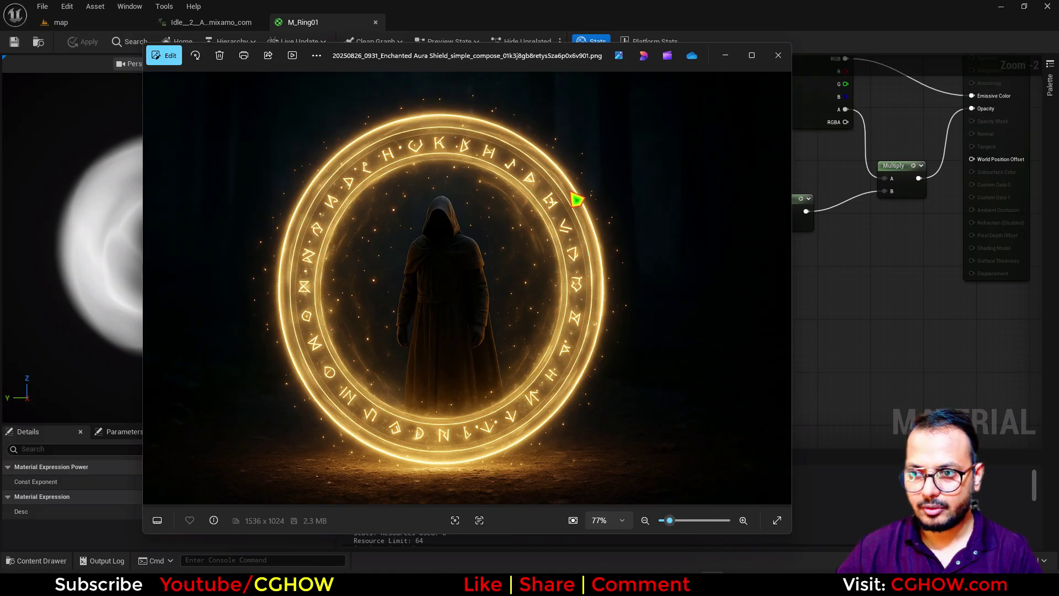
scroll(624, 267, up, 10)
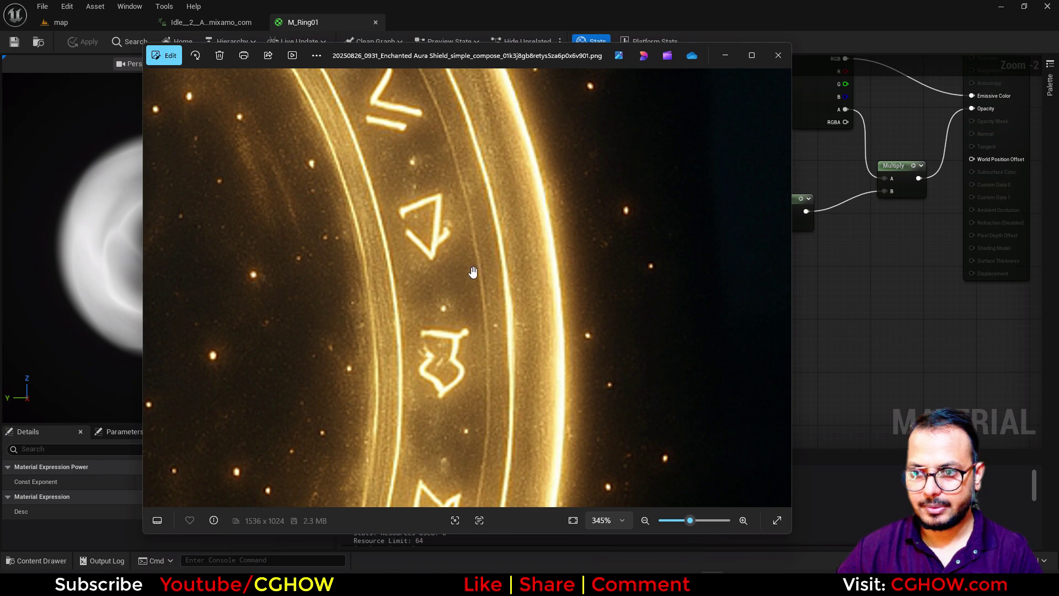
Return to the map level, create an empty Niagara System named NS_Aura_Shield in the AUra_Shield folder, and open it
click(725, 56)
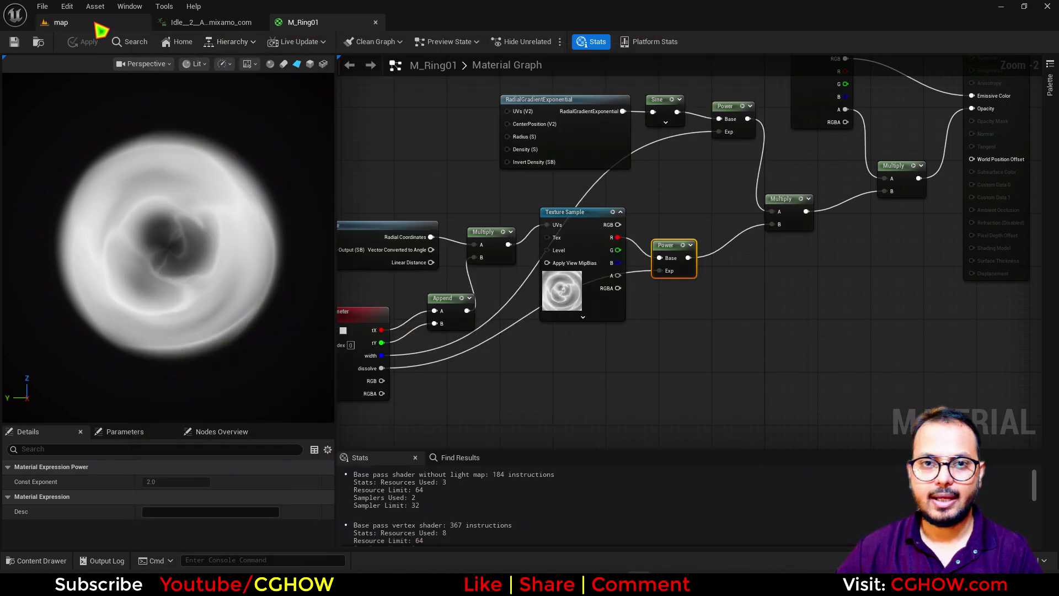
click(60, 22)
right_click(577, 455)
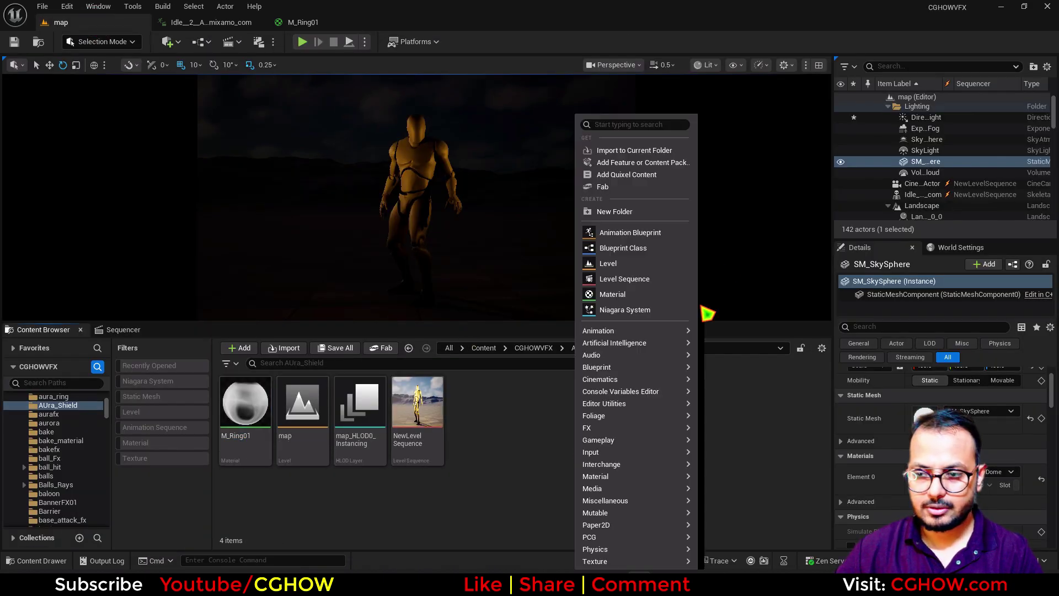
click(624, 315)
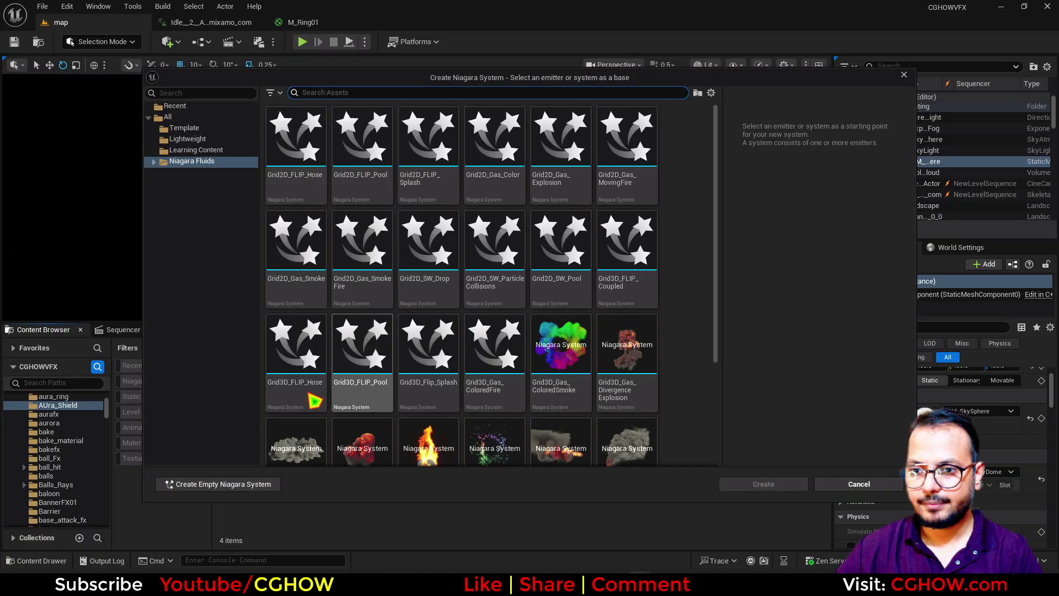
click(241, 490)
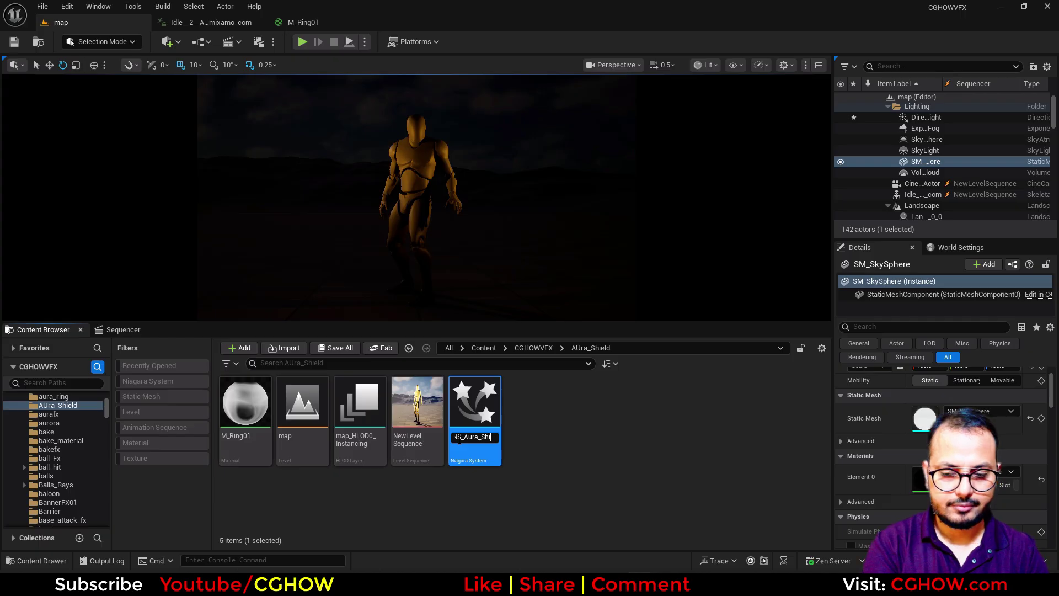
key(Return)
double_click(468, 435)
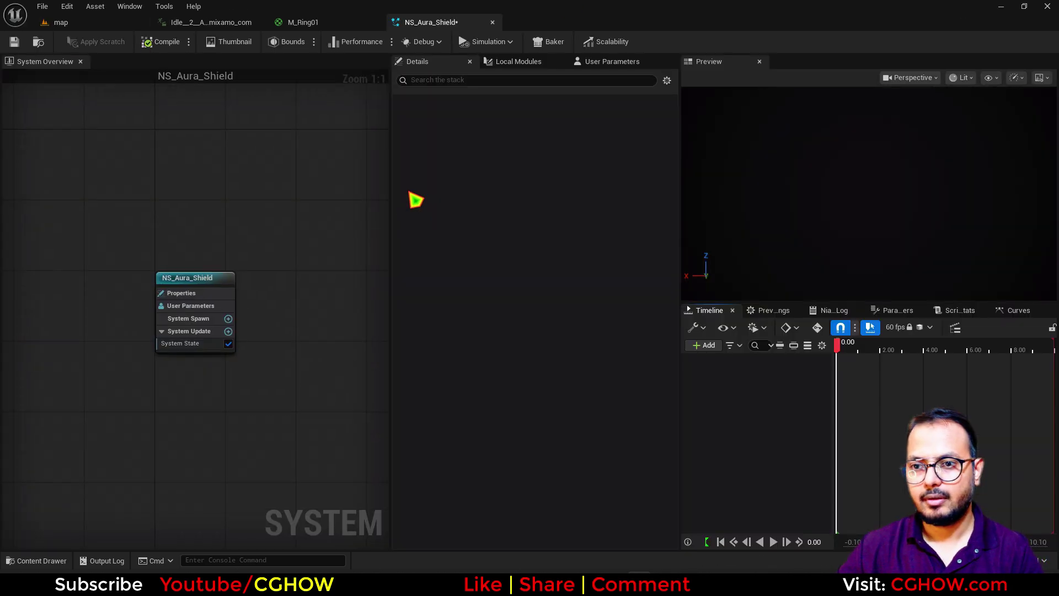
Add a Minimal emitter to the NS_Aura_Shield system
right_drag(303, 298, 201, 203)
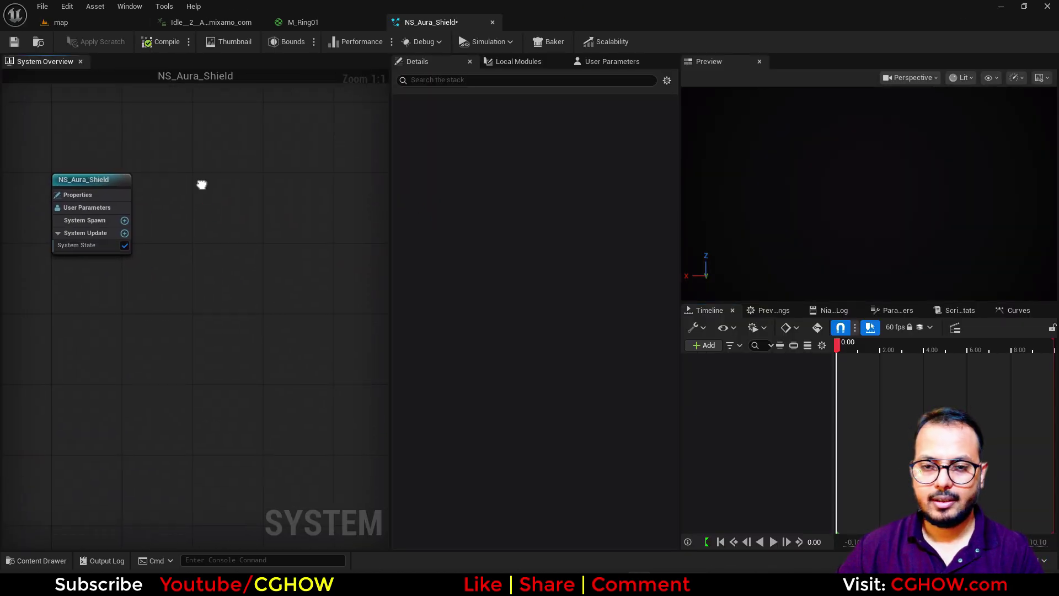
right_click(202, 184)
click(359, 233)
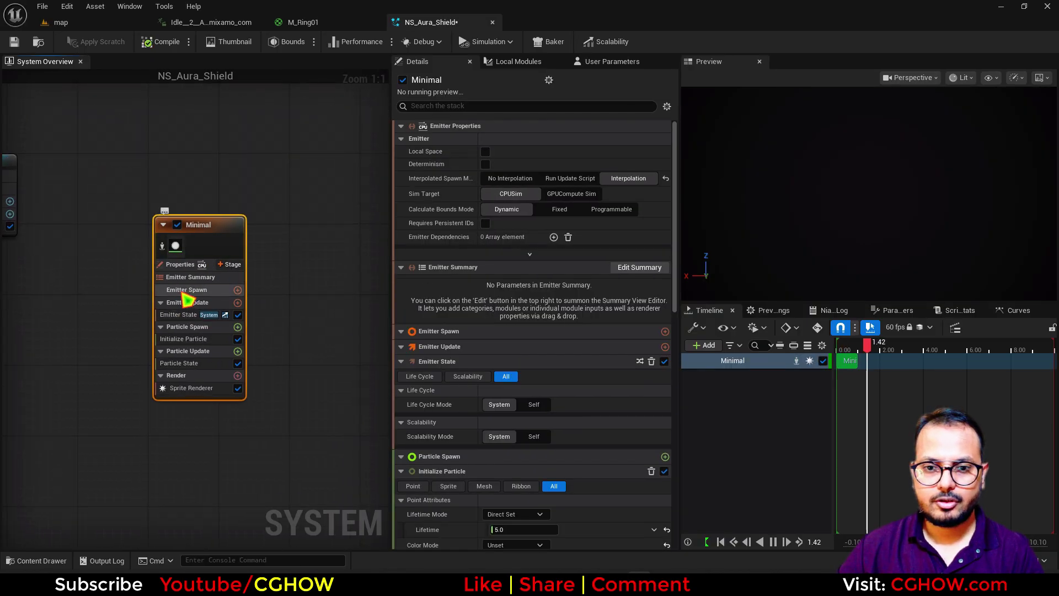
Set the emitter's Life Cycle Mode to Self and its Loop Behavior to Once
click(182, 315)
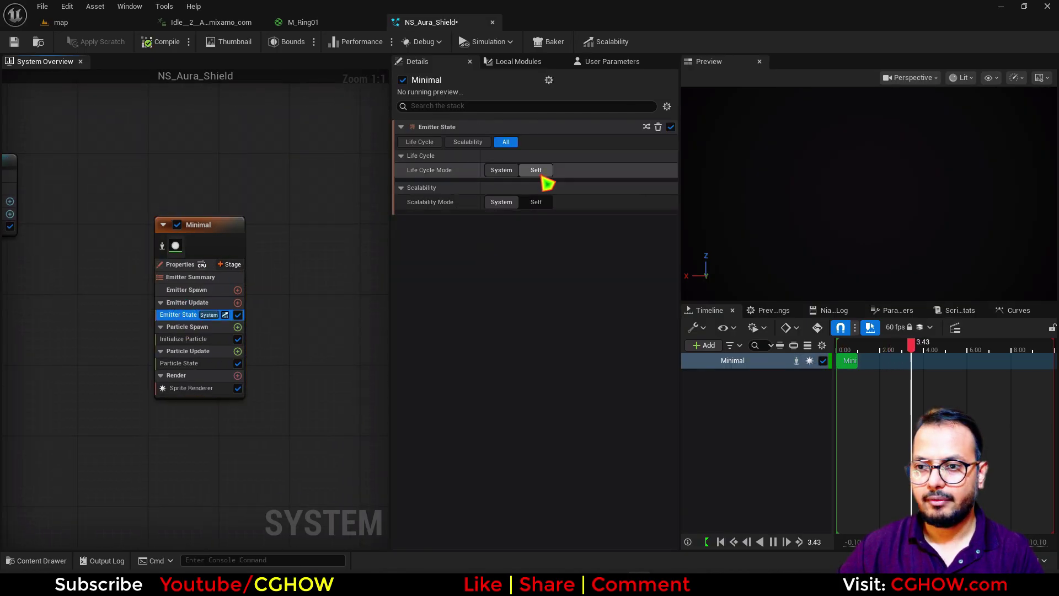
click(537, 169)
click(536, 202)
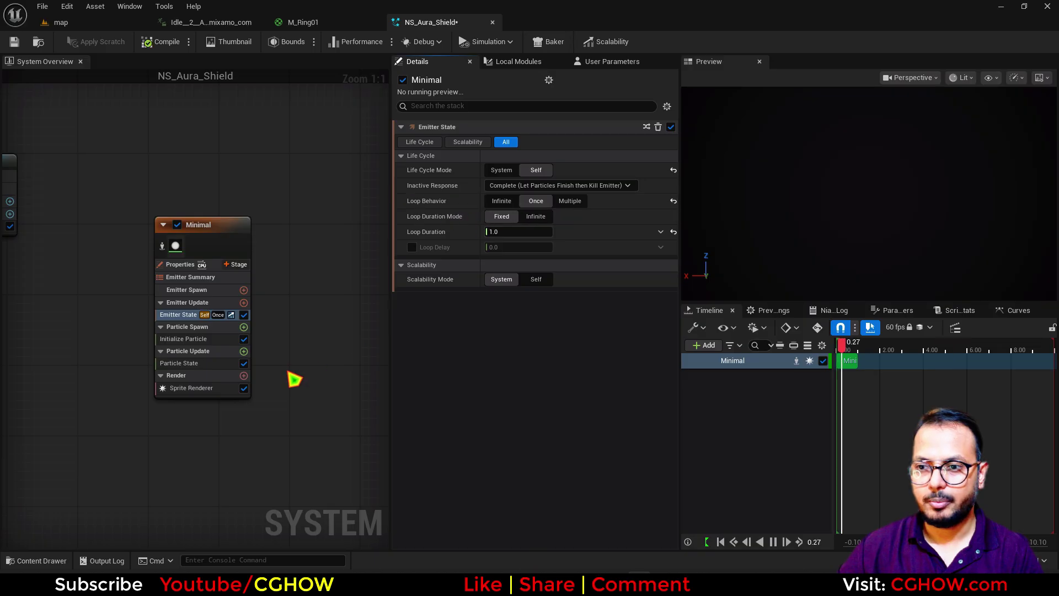
Add a Spawn Burst Instantaneous module to the emitter's Emitter Update stage
click(243, 277)
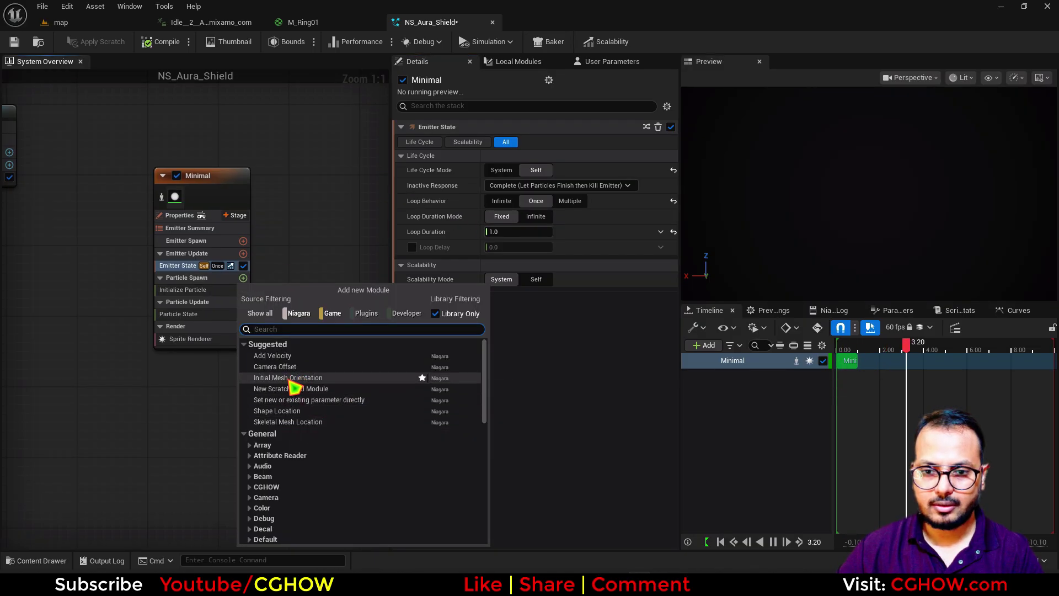
click(243, 253)
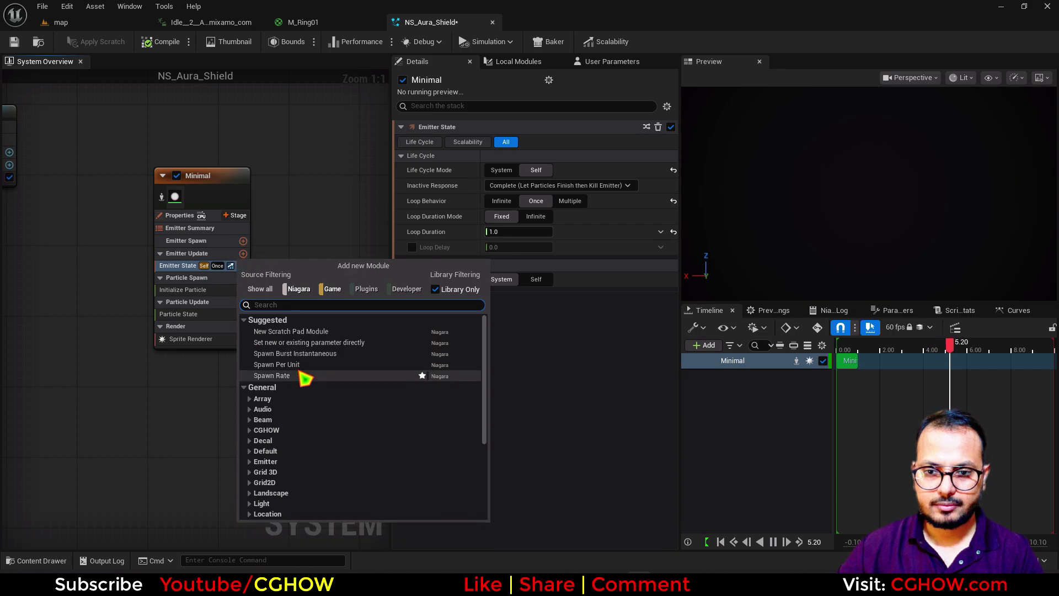
click(309, 354)
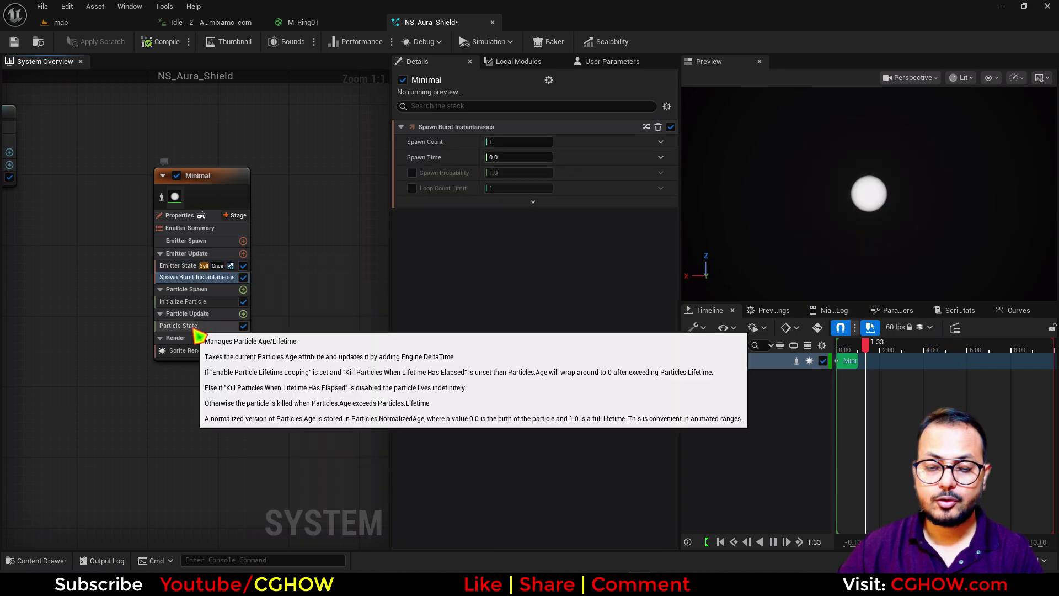
Disable killing particles when their lifetime has elapsed in the Particle State module
click(188, 326)
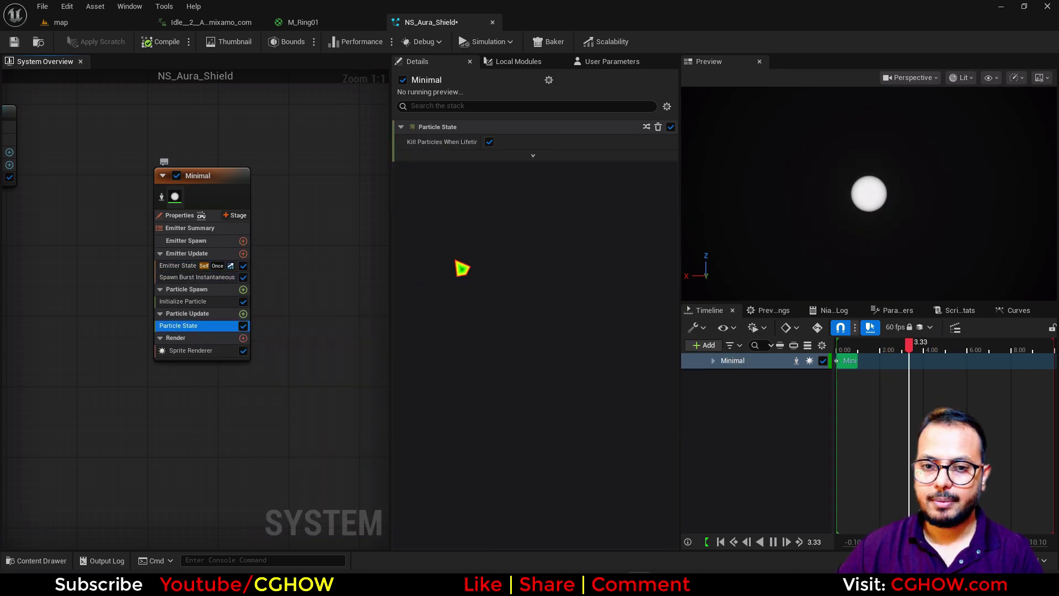
click(533, 156)
click(489, 142)
right_drag(335, 375, 328, 341)
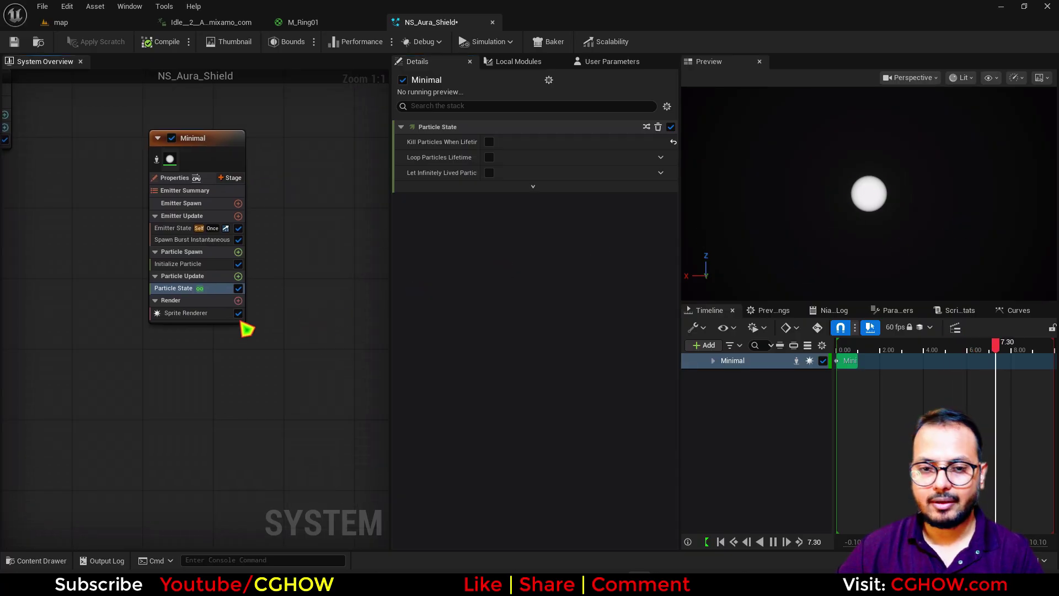
Locate the M_Ring01 material in the project and assign it to the emitter's Sprite Renderer
click(303, 22)
click(61, 22)
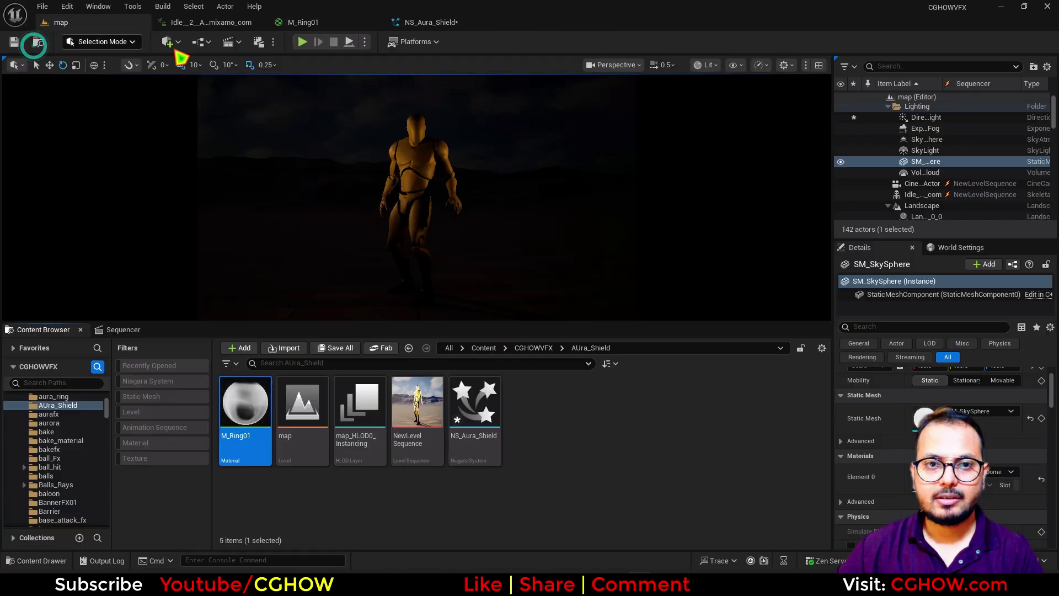
click(436, 25)
click(186, 312)
click(521, 169)
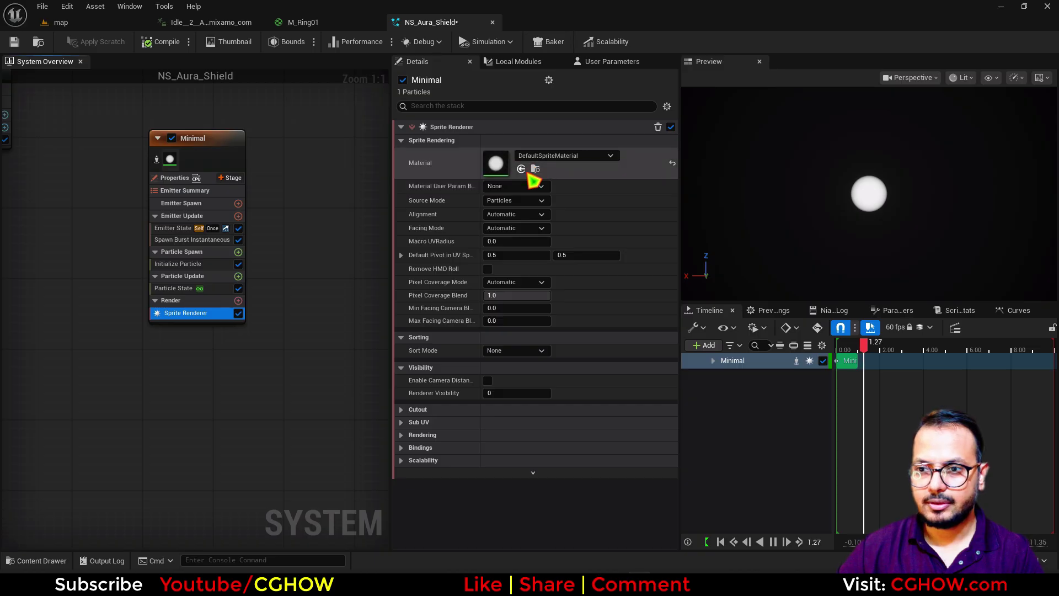
Add a Dynamic Material Parameters module to the emitter's Particle Update stage
right_drag(281, 343, 287, 360)
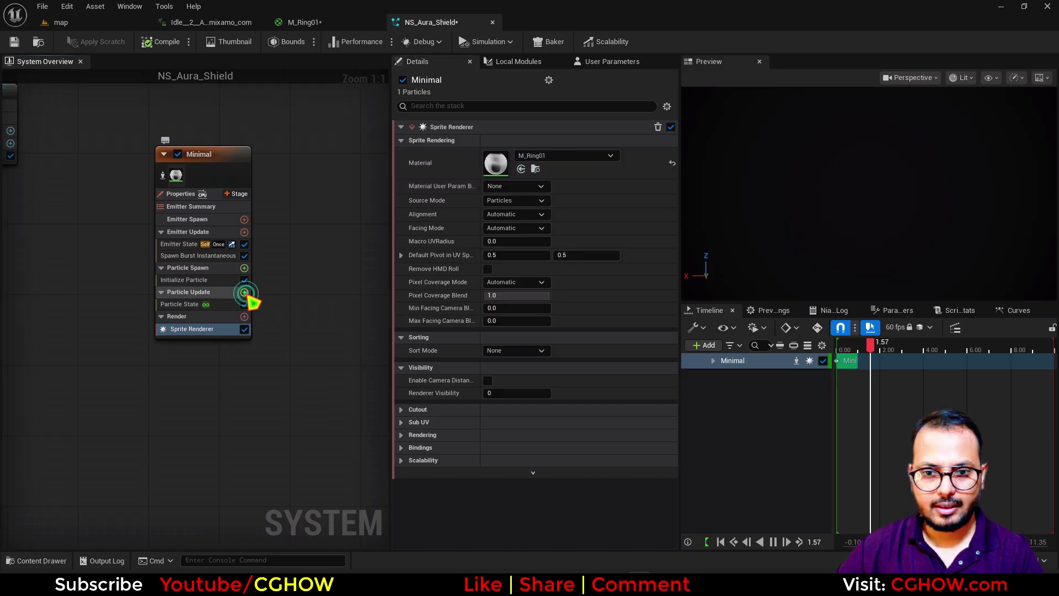
click(244, 293)
text(dy)
click(276, 393)
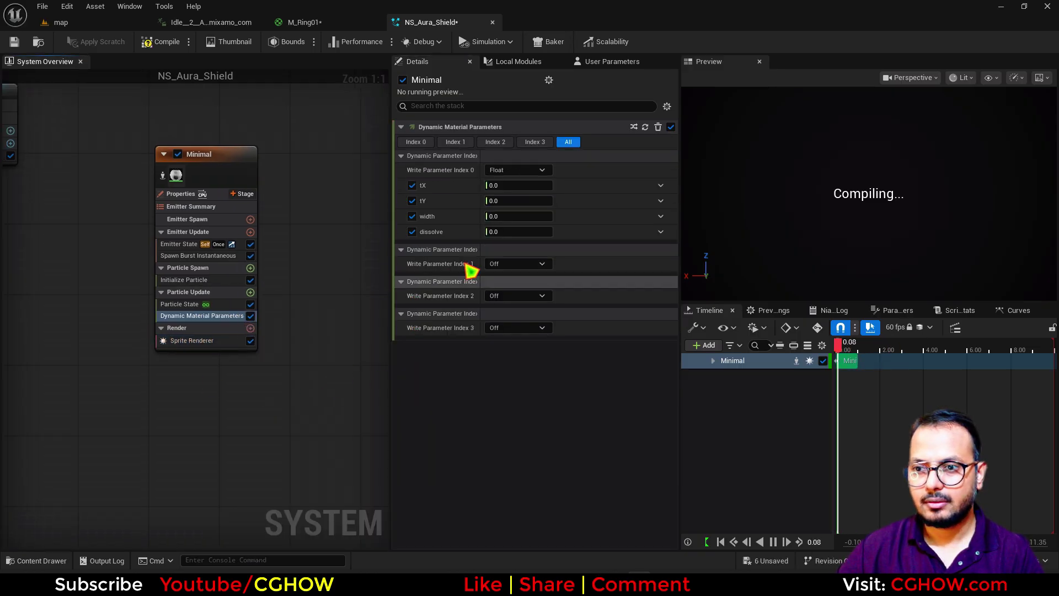
Set all four dynamic material parameters to 1, raising tY to about 1.45, width to about 2.81 and dissolve to about 2.85
click(503, 185)
text(1)
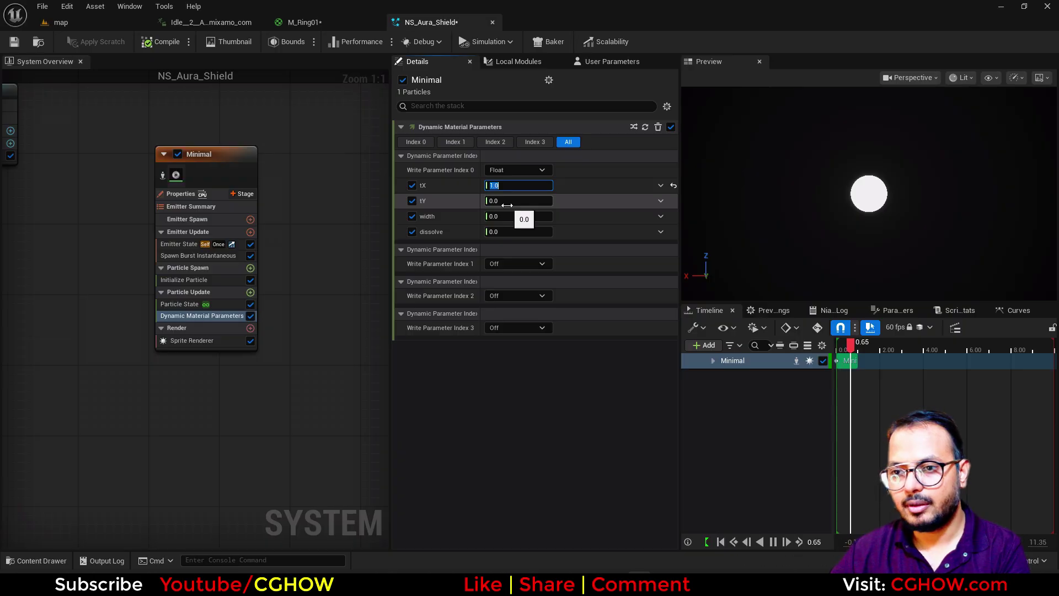
click(507, 202)
text(1)
click(511, 217)
text(1)
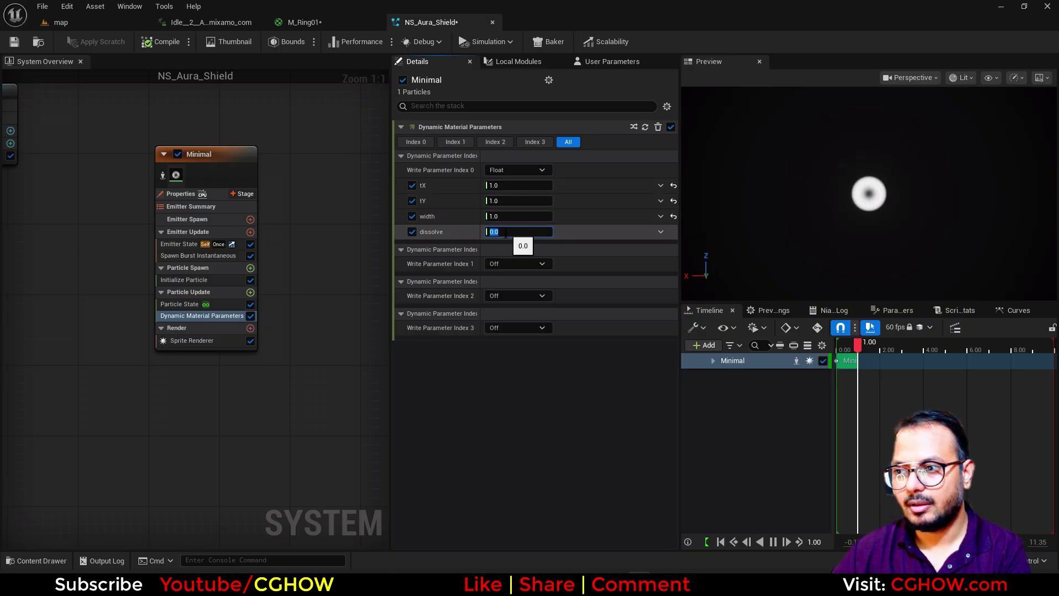
text(1)
key(Return)
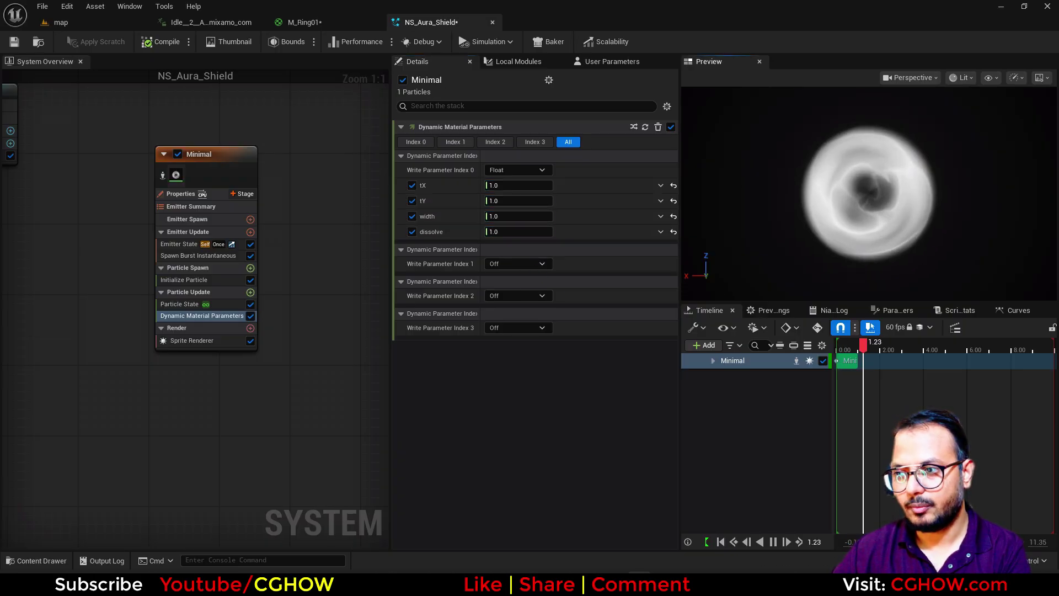
mouse_move(532, 216)
mouse_down()
mouse_move(568, 217)
mouse_move(526, 232)
mouse_move(543, 231)
mouse_move(517, 201)
mouse_move(526, 202)
mouse_up()
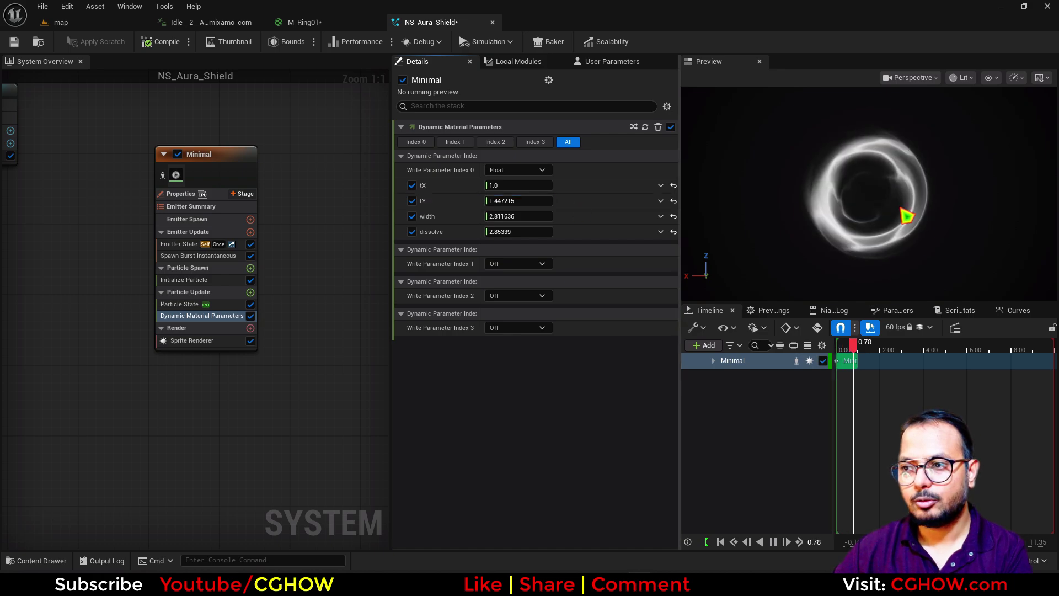
right_drag(901, 209, 900, 231)
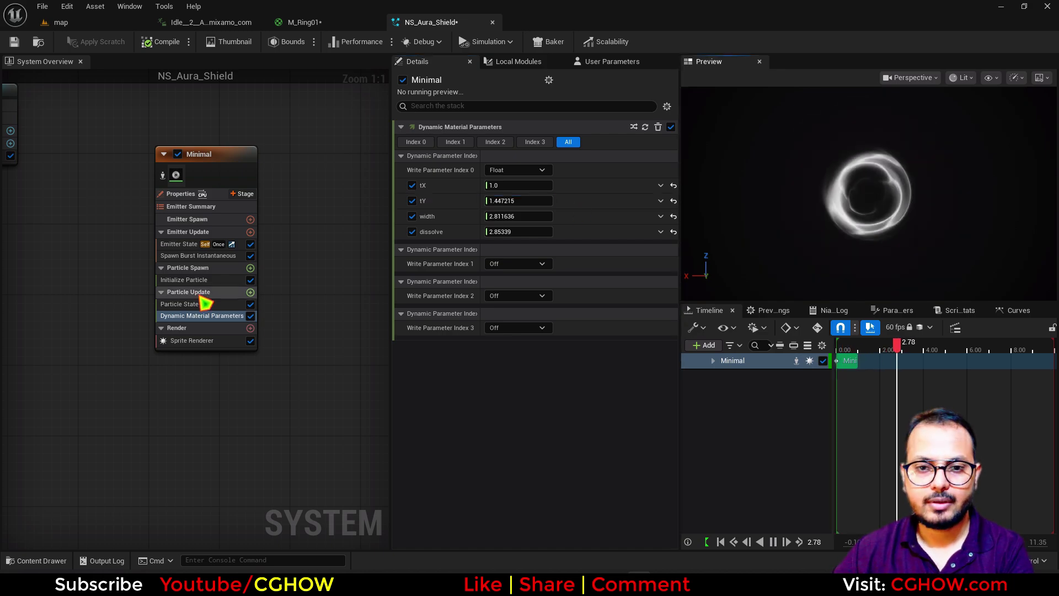
Set the particle's Color Mode to Direct Set with orange, about hex FFAC5BFF, and enable Local Space for the emitter
click(184, 279)
click(511, 200)
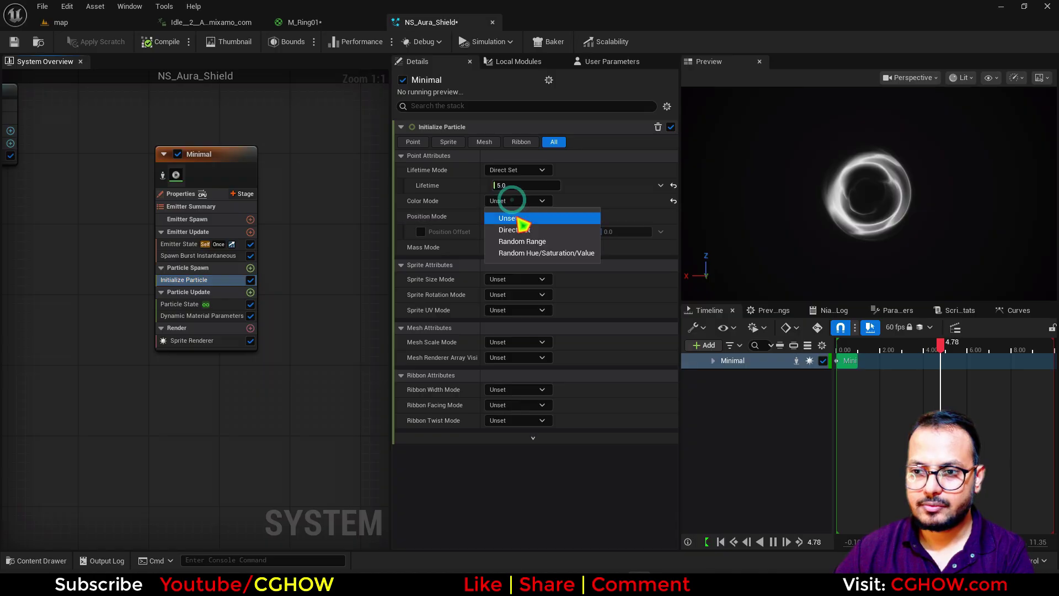
click(518, 230)
click(529, 216)
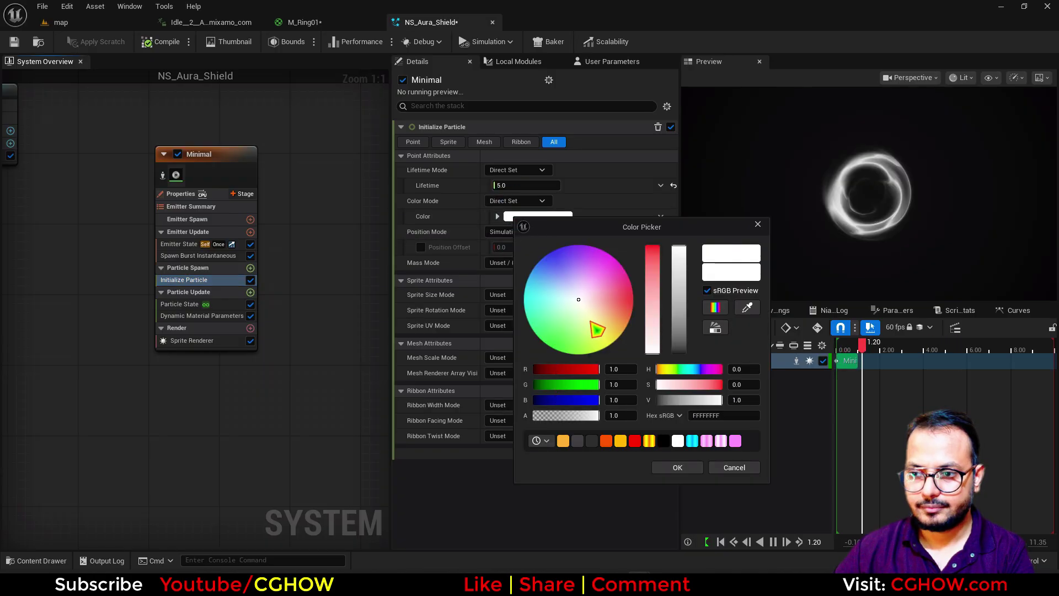
drag(617, 329, 624, 317)
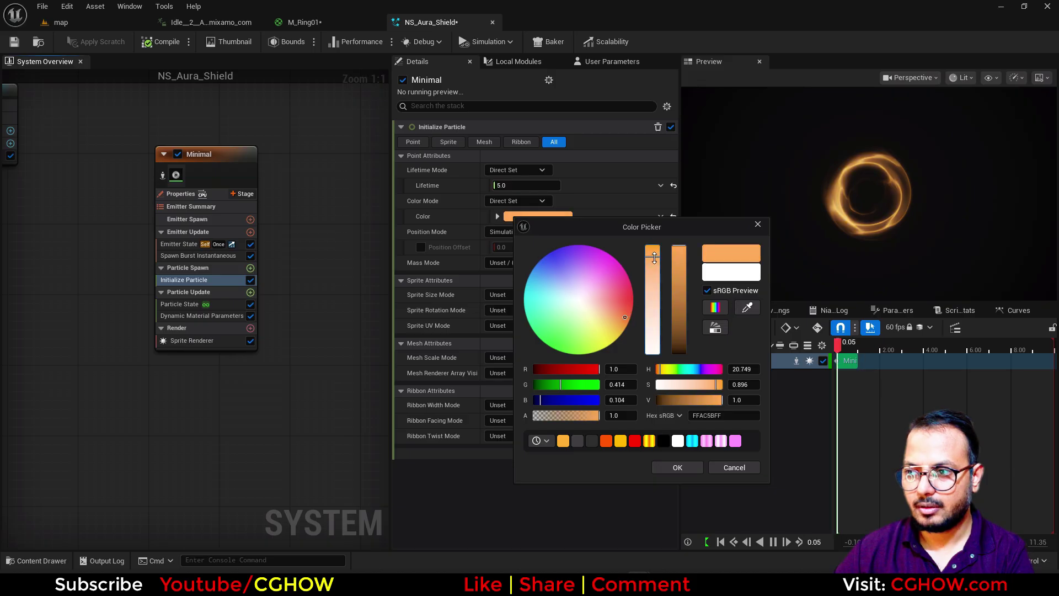
click(677, 467)
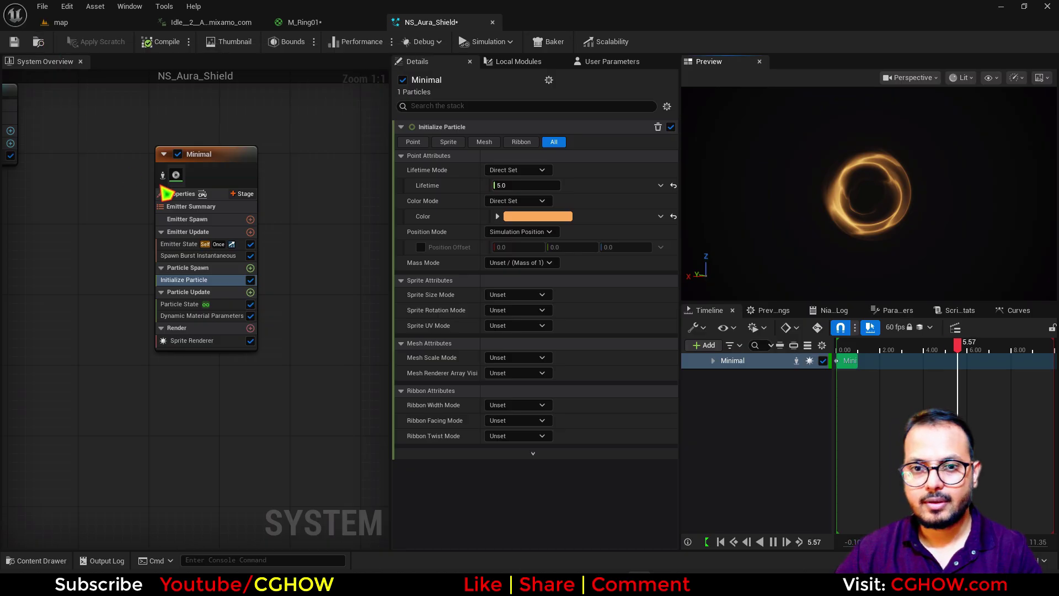
click(175, 193)
click(487, 151)
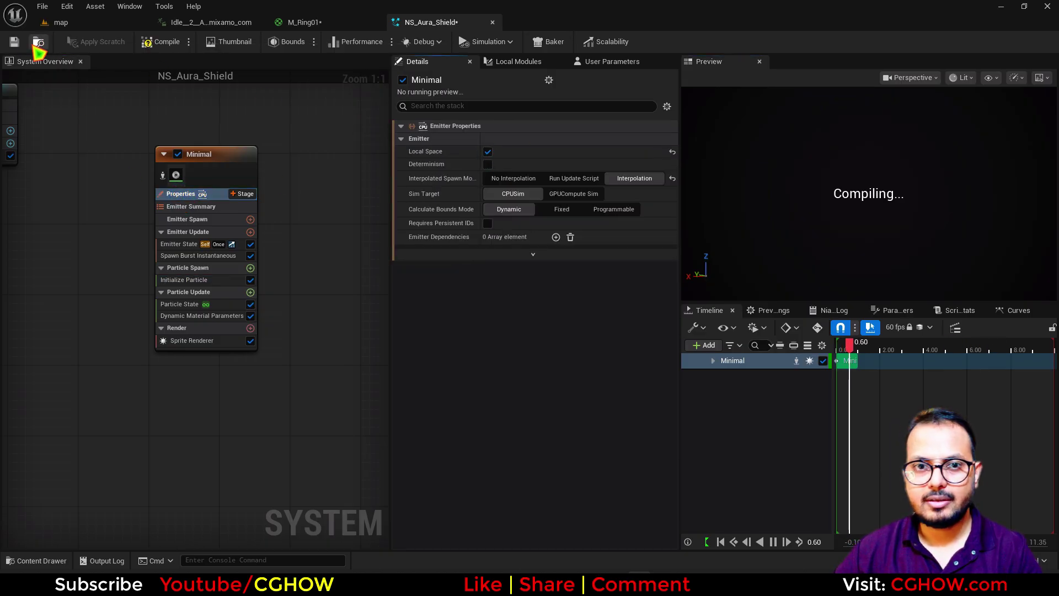
Add NS_Aura_Shield to the level sequence and raise the effect to the mannequin's torso height
click(38, 42)
drag(475, 408, 135, 489)
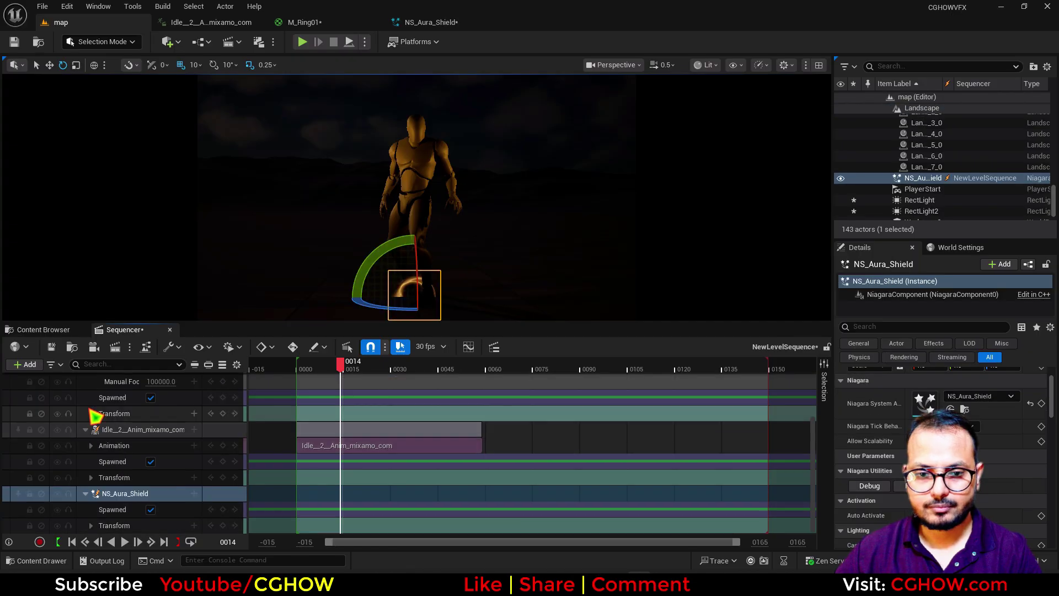
scroll(99, 424, up, 4)
click(85, 426)
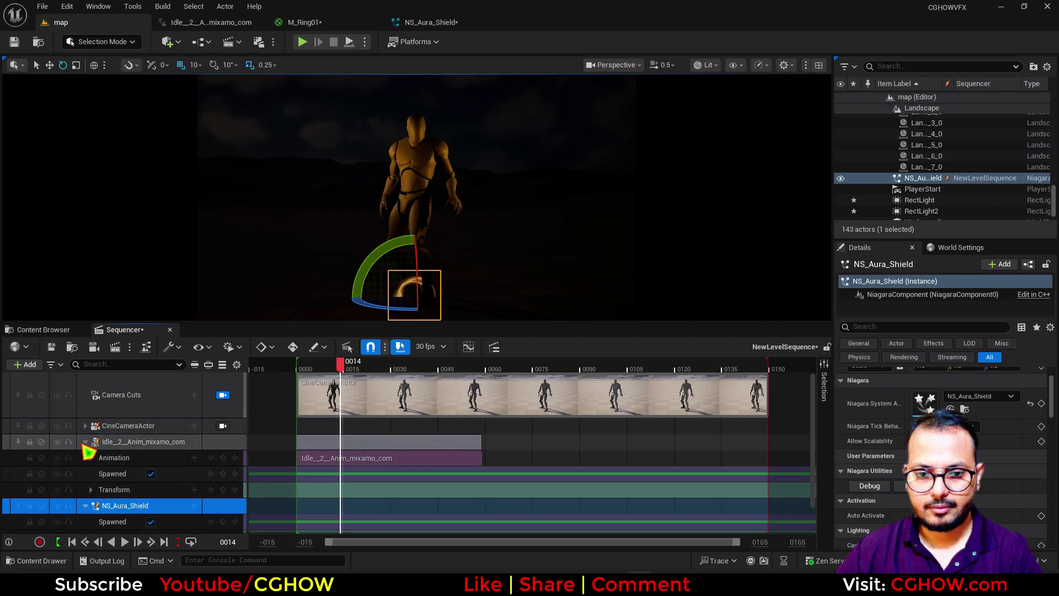
click(85, 441)
key(w)
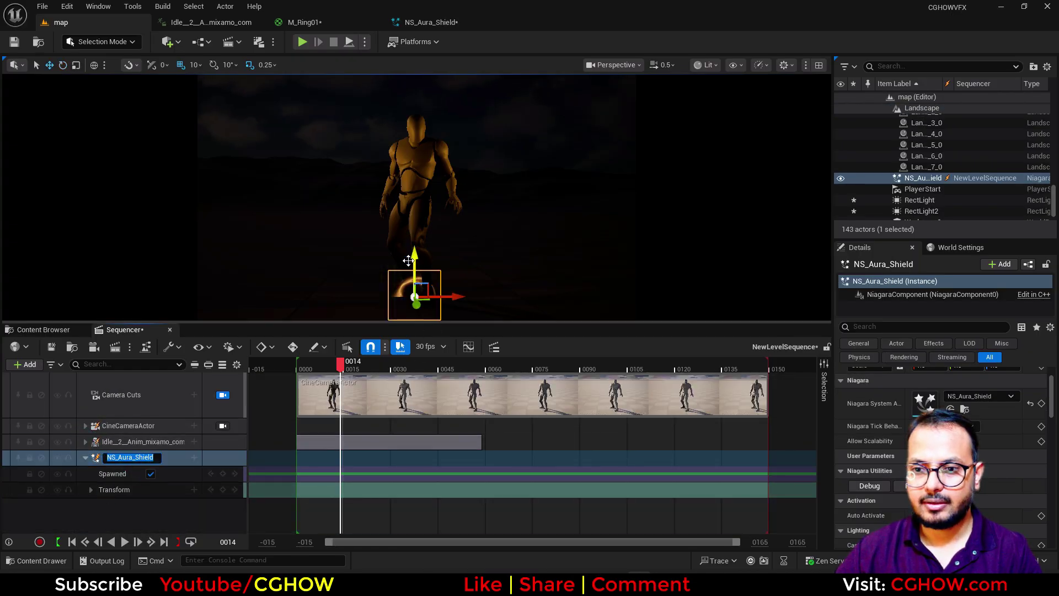
drag(413, 259, 410, 163)
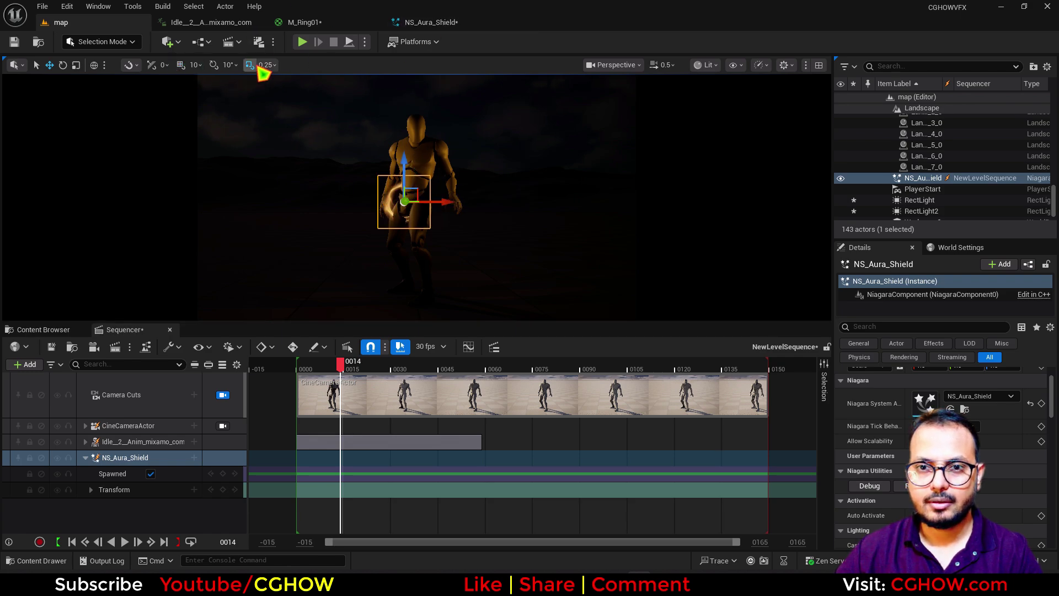
Set the Sprite Size Mode to Uniform and enlarge the sprite so the ring is about twice as big in the level
click(427, 22)
click(184, 279)
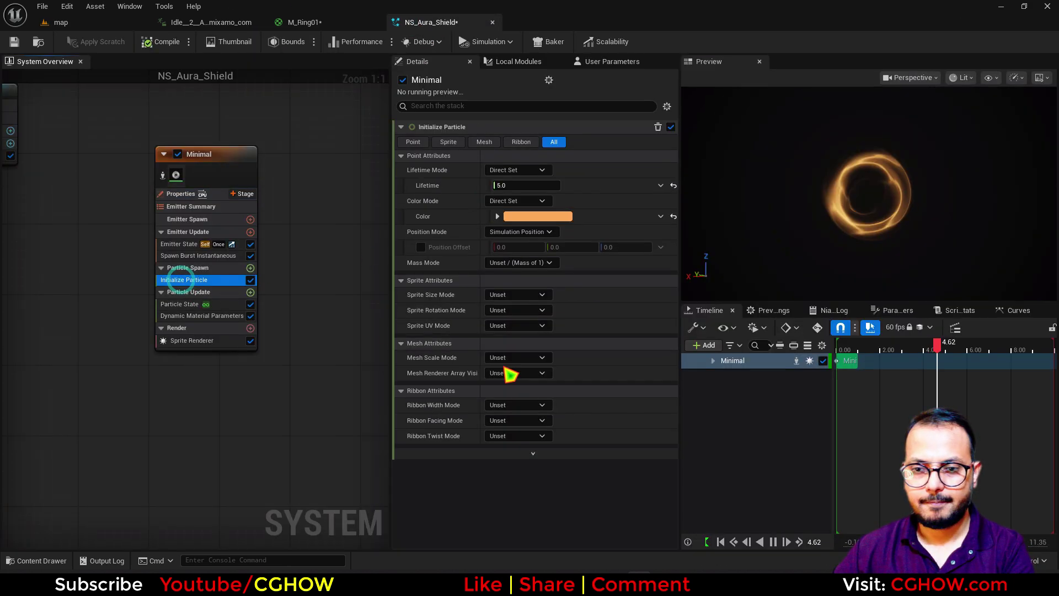
click(516, 295)
click(524, 326)
click(526, 310)
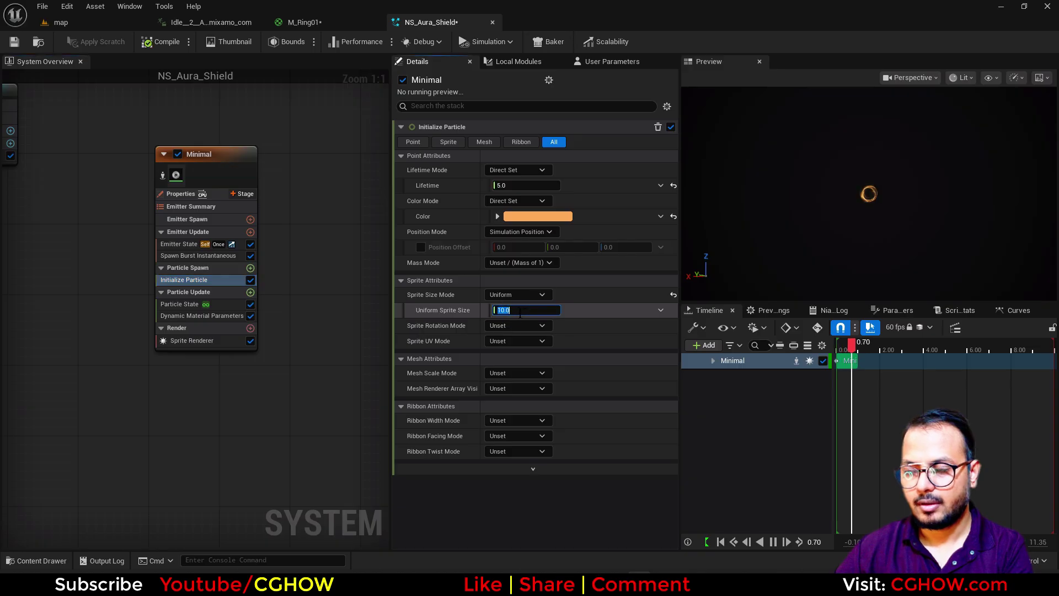
text(10)
key(Return)
click(140, 23)
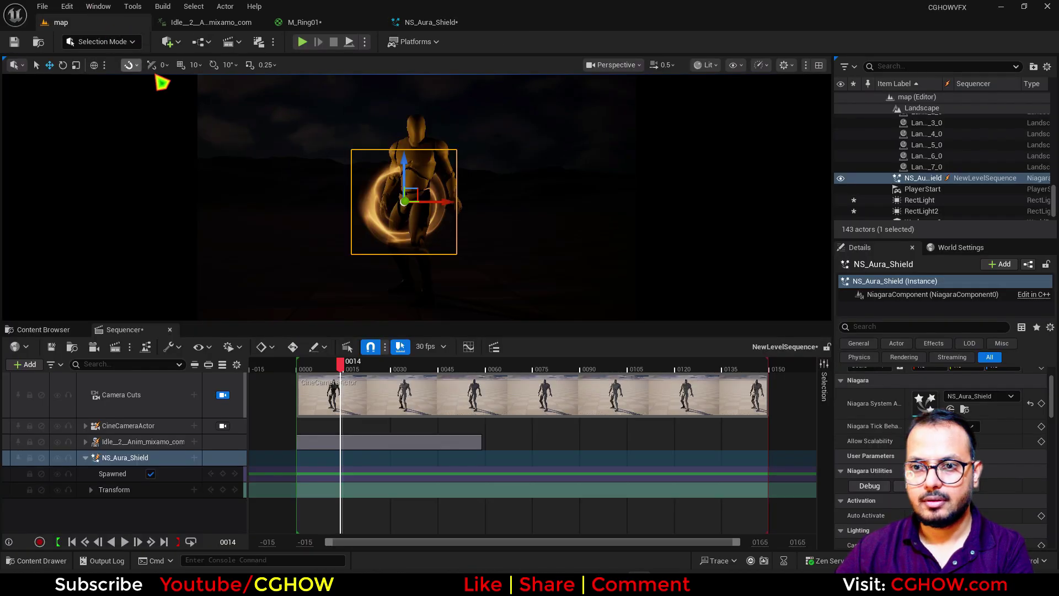
Set the Uniform Sprite Size to 200 and inspect the enlarged ring around the mannequin outside the sequence camera
click(444, 25)
click(524, 307)
text(200)
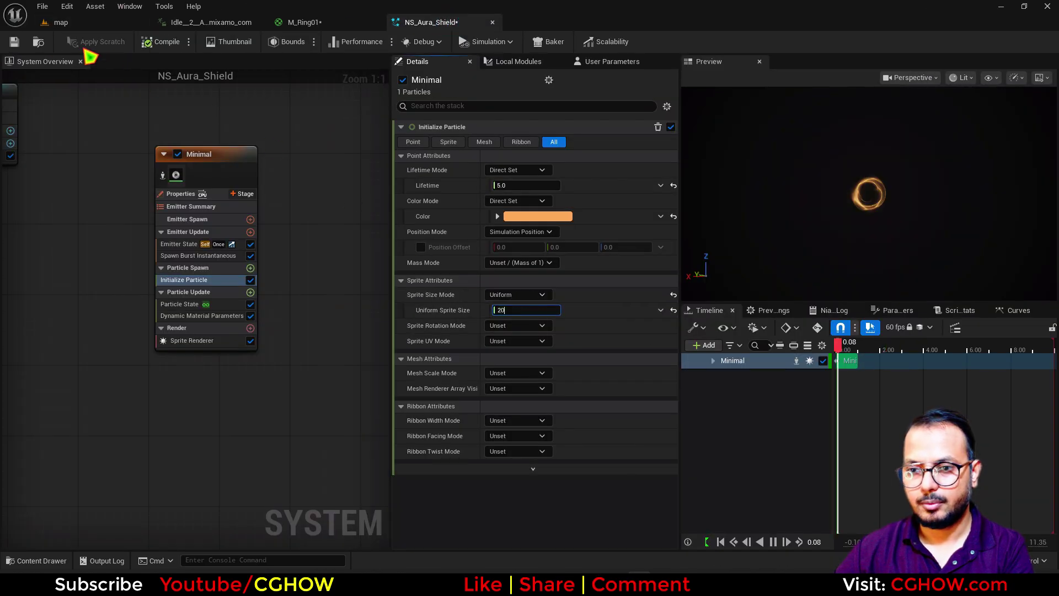
click(76, 23)
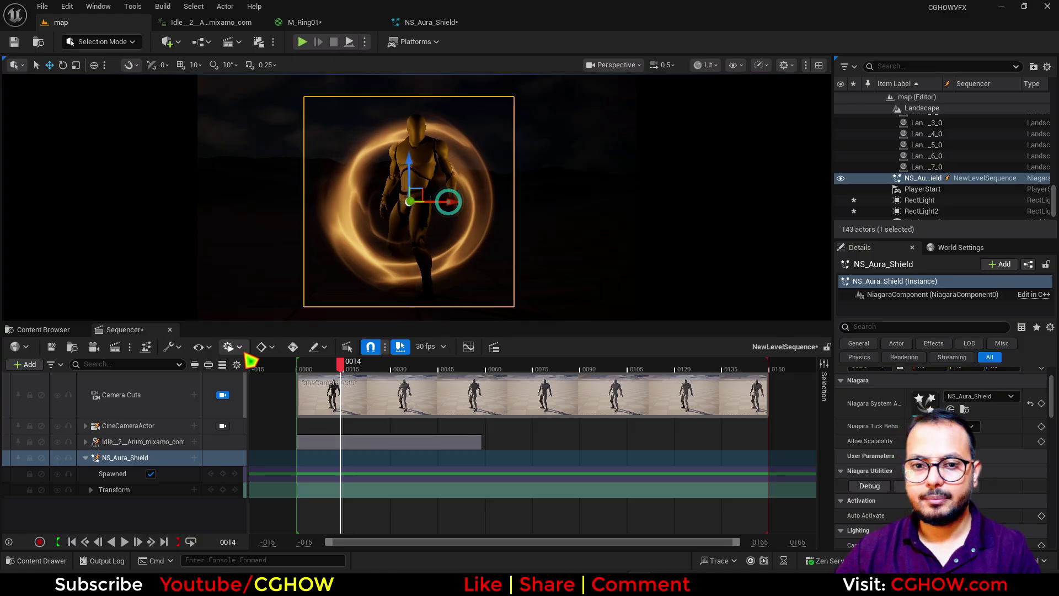
click(222, 395)
right_drag(387, 193, 313, 199)
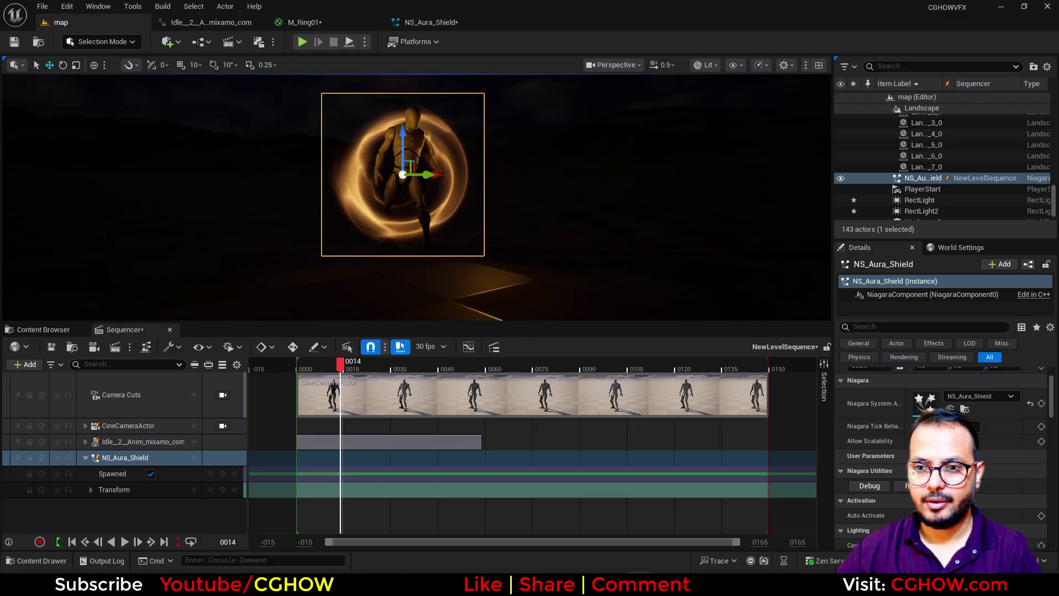
Set the Sprite Renderer's Alignment to Custom Alignment and its Facing Mode to Custom Facing Vector
click(402, 23)
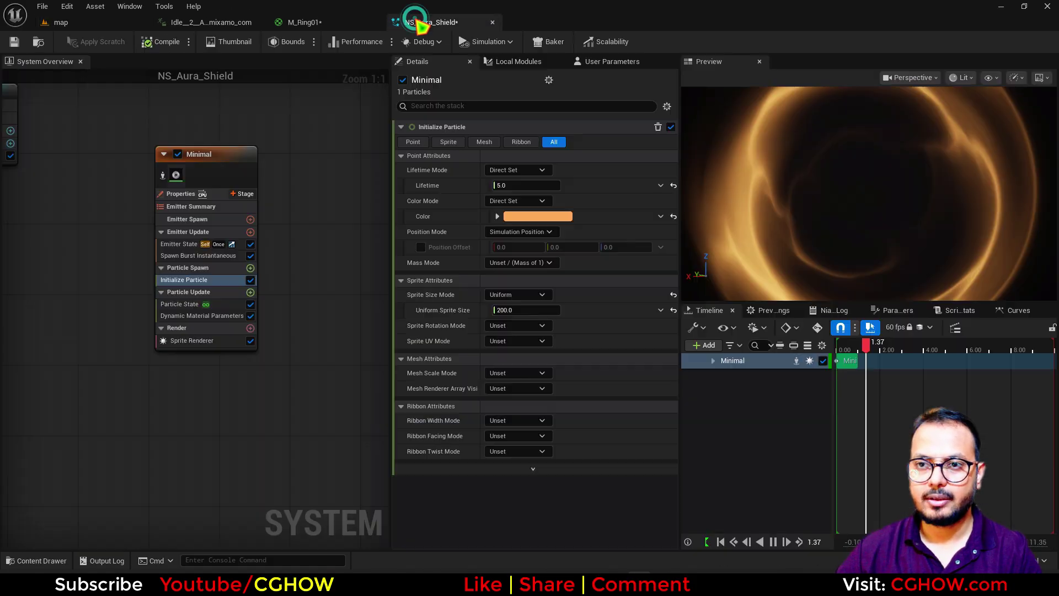
click(192, 340)
click(515, 214)
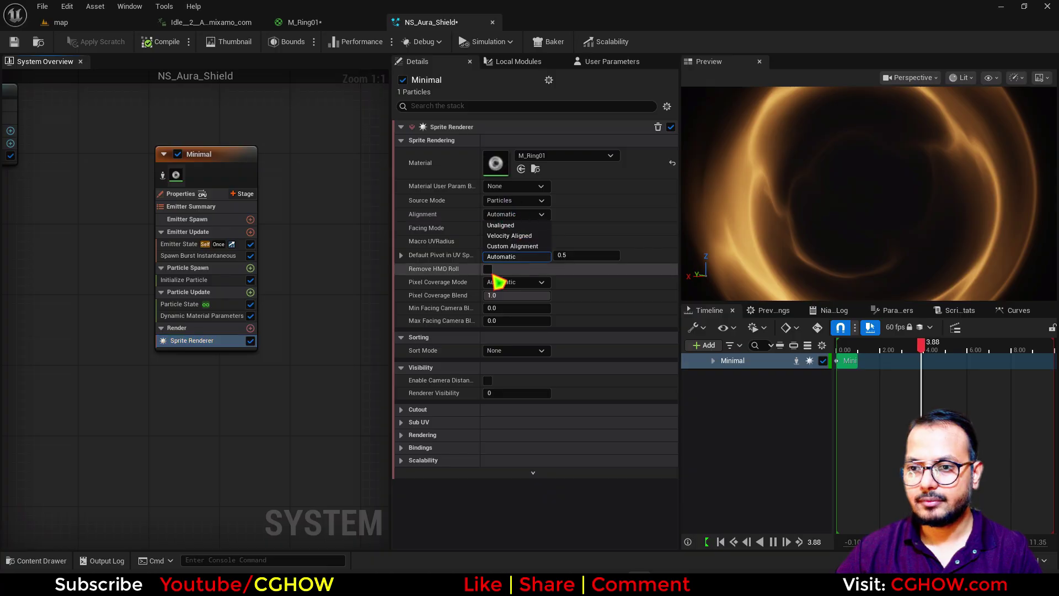
click(504, 246)
click(521, 229)
click(513, 274)
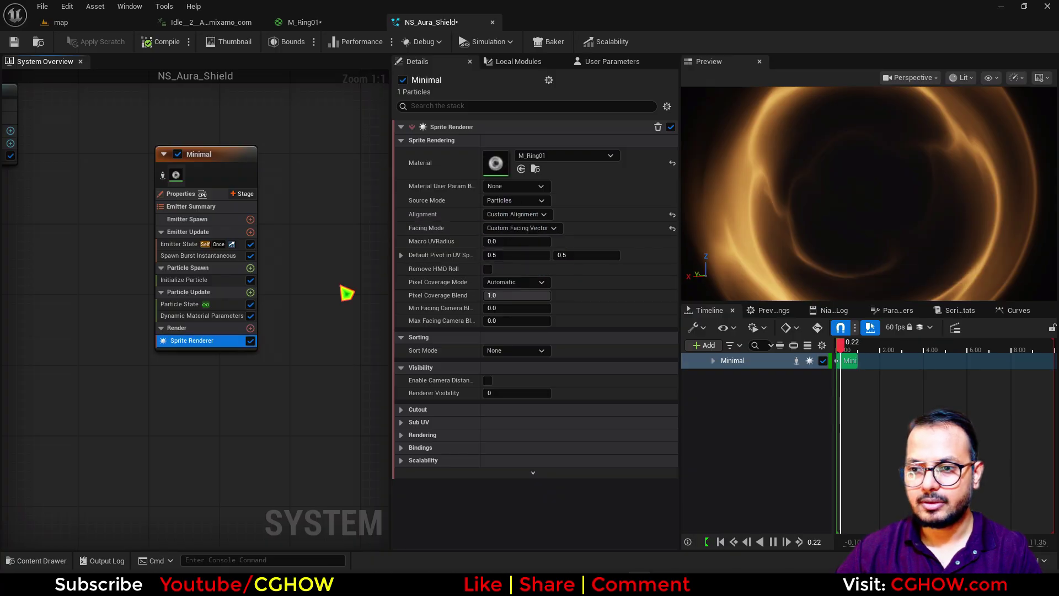
Add an Align Sprite to Mesh Orientation module to Particle Update, fix its missing dependency, and check the ring's direction in the level
click(250, 292)
text(alig)
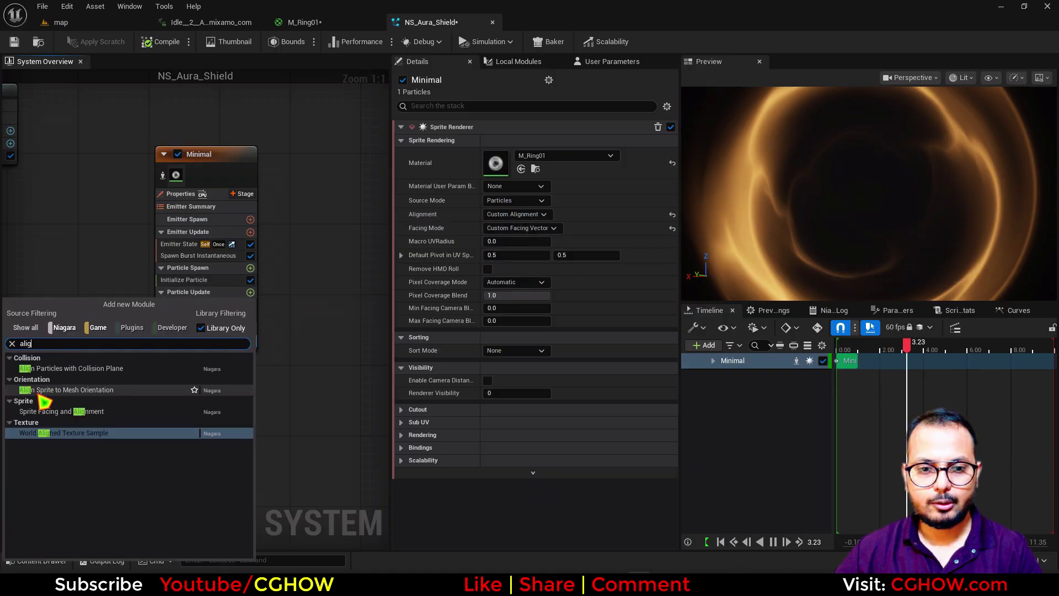
click(40, 390)
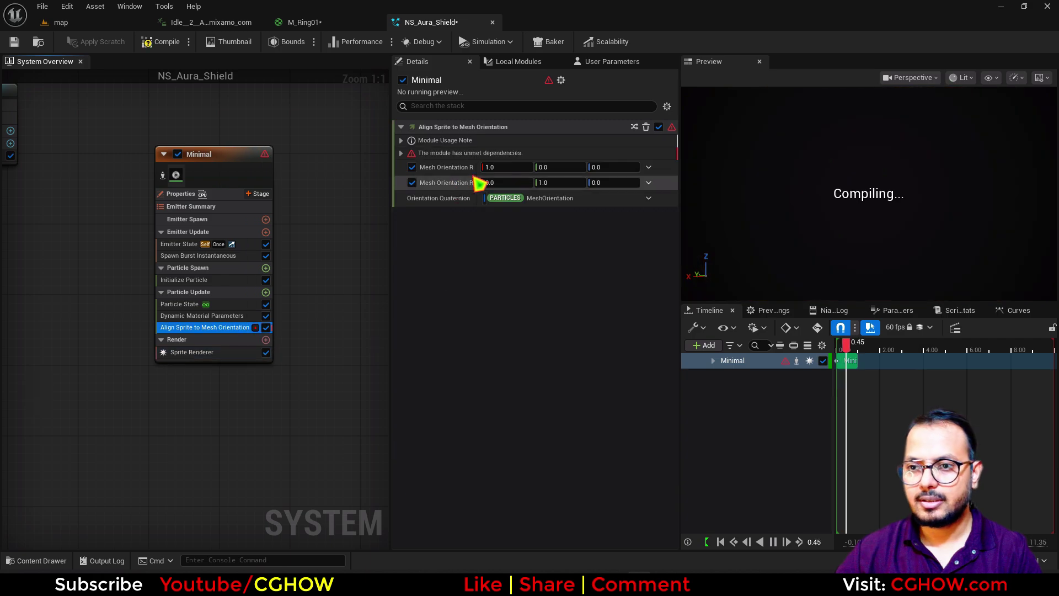
click(401, 153)
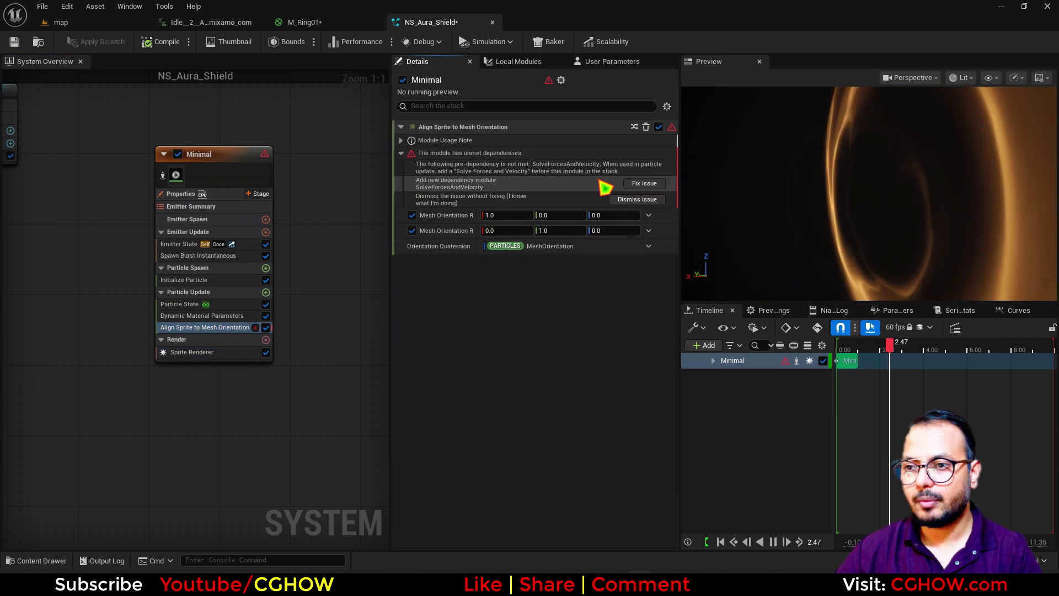
click(642, 185)
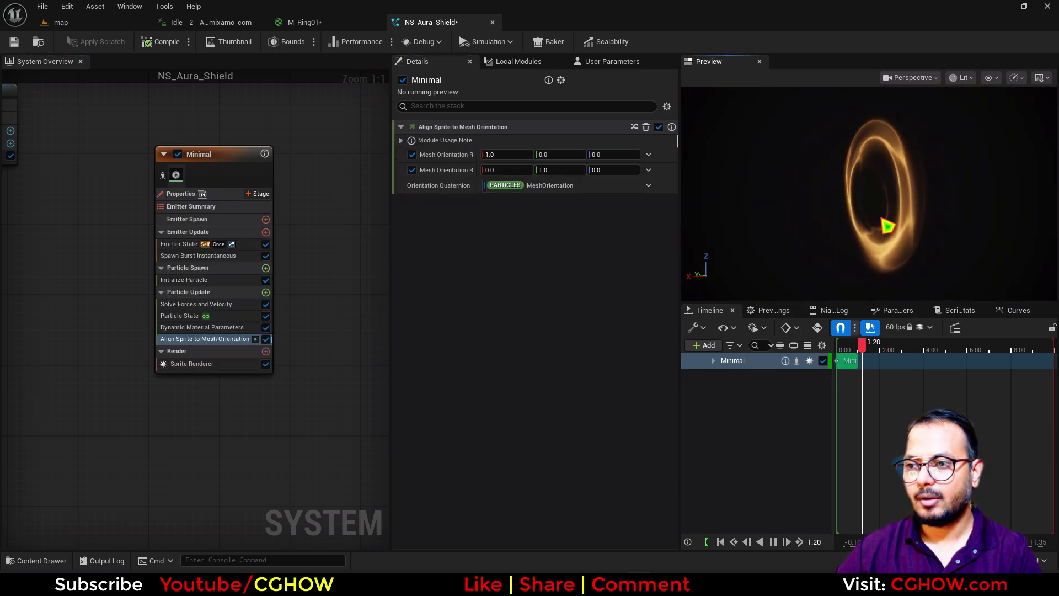
click(113, 22)
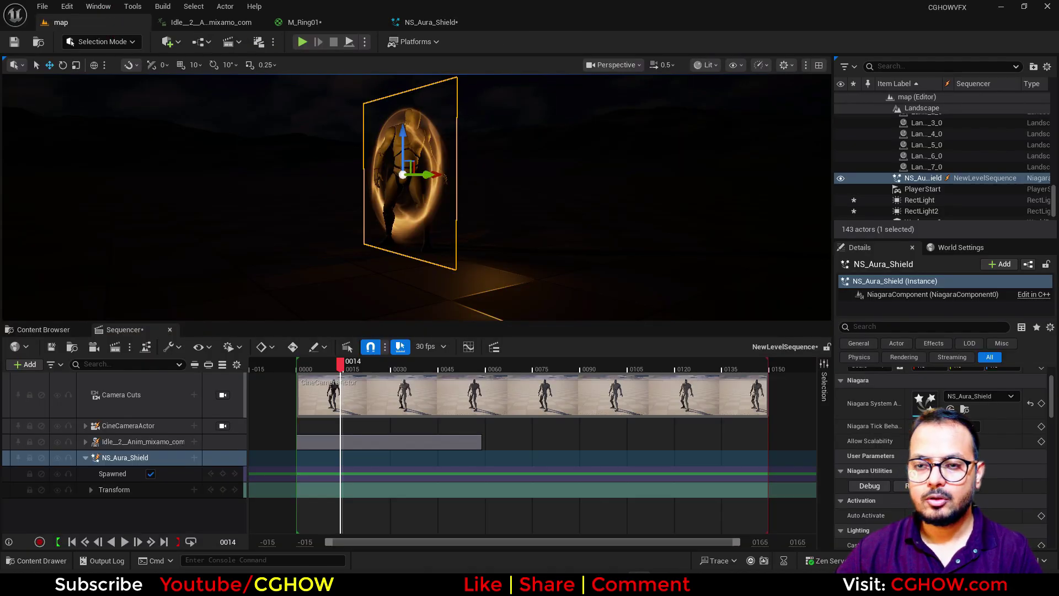
alt+drag(419, 182, 346, 185)
scroll(865, 421, up, 2)
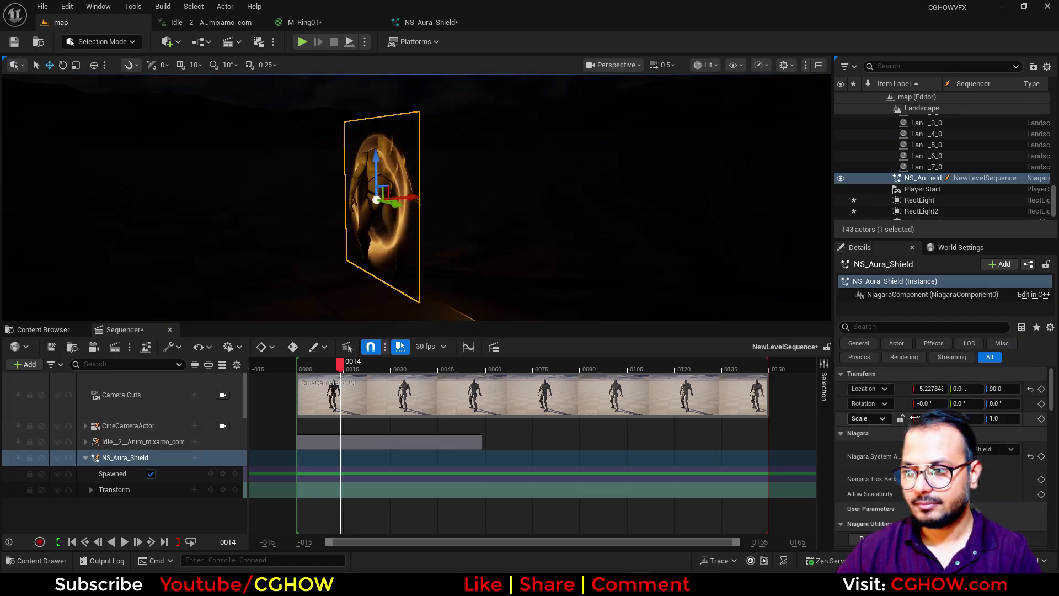
Set the first mesh orientation vector to 0, 0, 1 and the second to 1, 0, 0
click(419, 25)
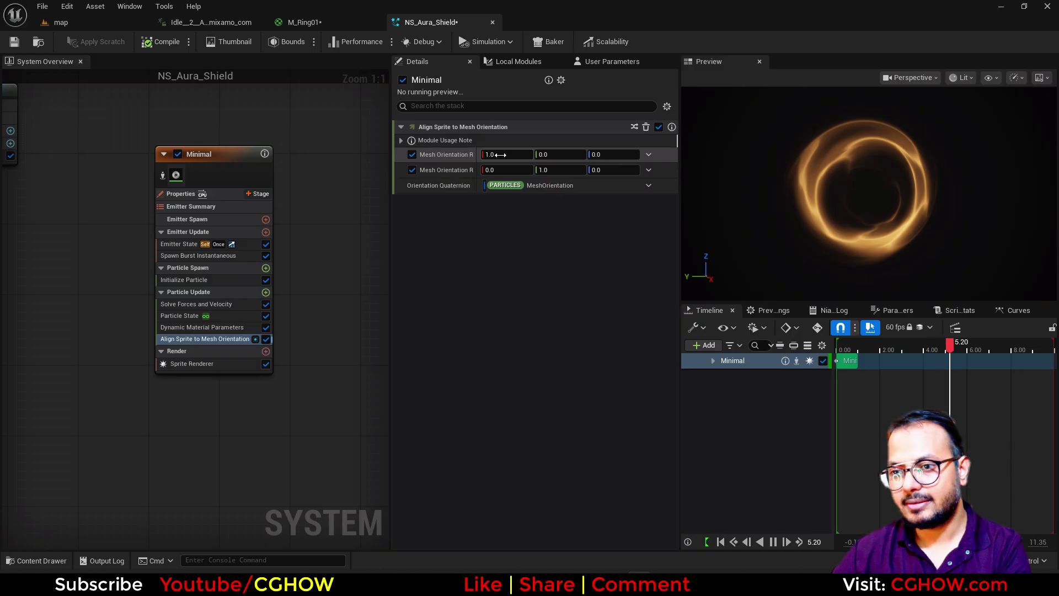
text(0)
key(Return)
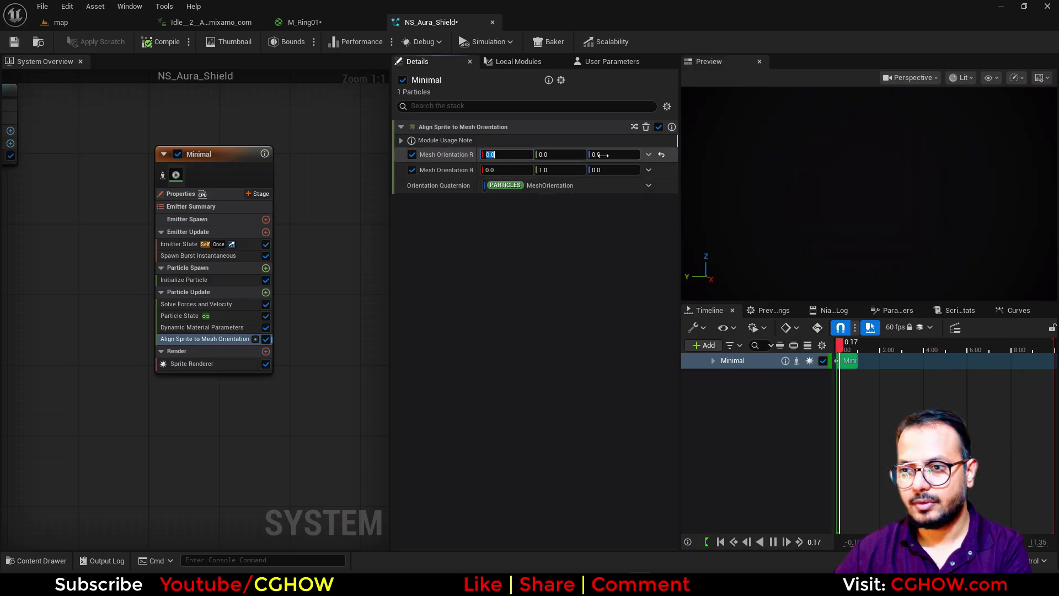
text(1)
key(Return)
text(0)
click(489, 170)
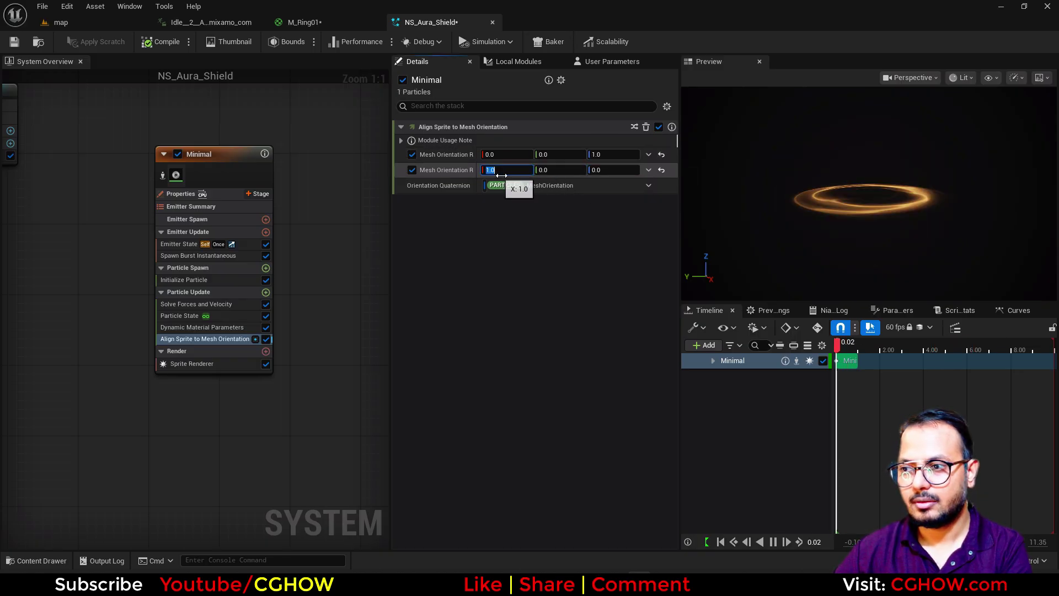
text(1)
key(Return)
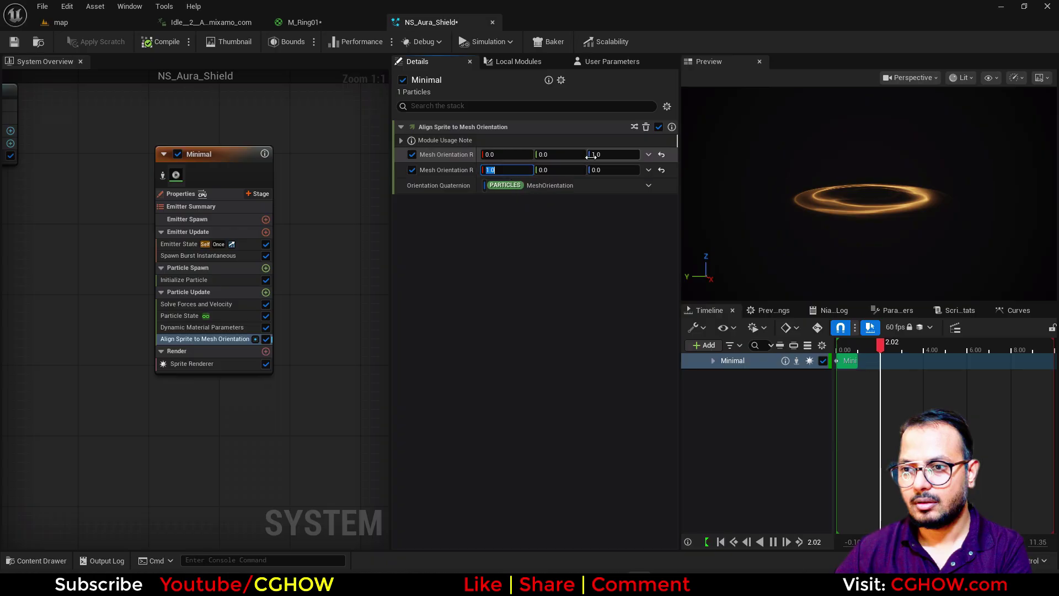
Set the first mesh orientation vector to 0, 1, 0 and move the effect in the level to about Y 39.4
click(546, 154)
text(1)
key(Return)
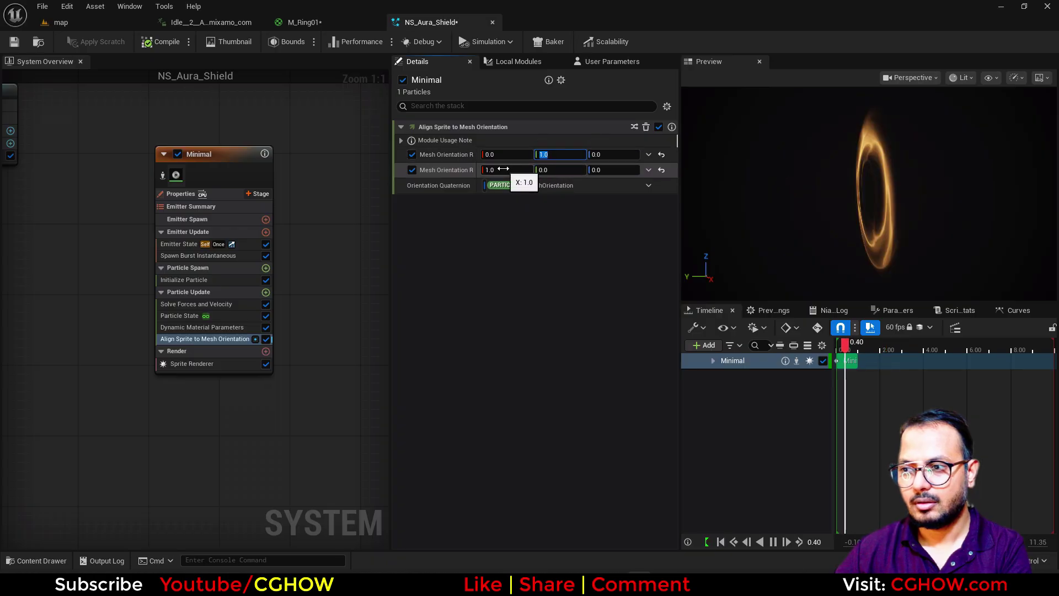
click(97, 25)
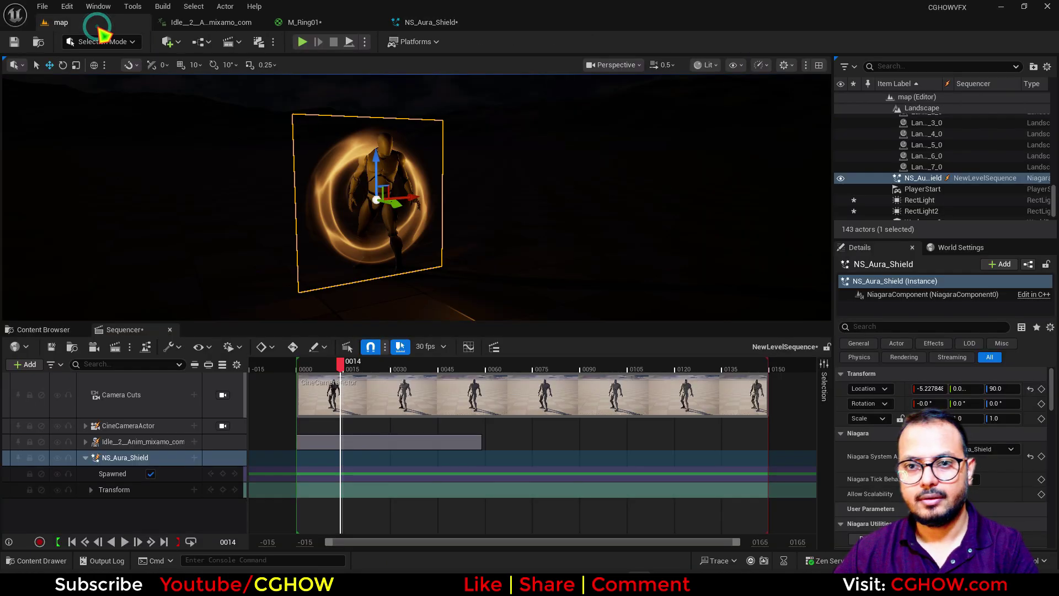
drag(396, 204, 413, 214)
right_drag(412, 214, 399, 240)
Switch the particle's Sprite Size Mode to Non-Uniform and set the Sprite Size to 200 by 200
click(418, 28)
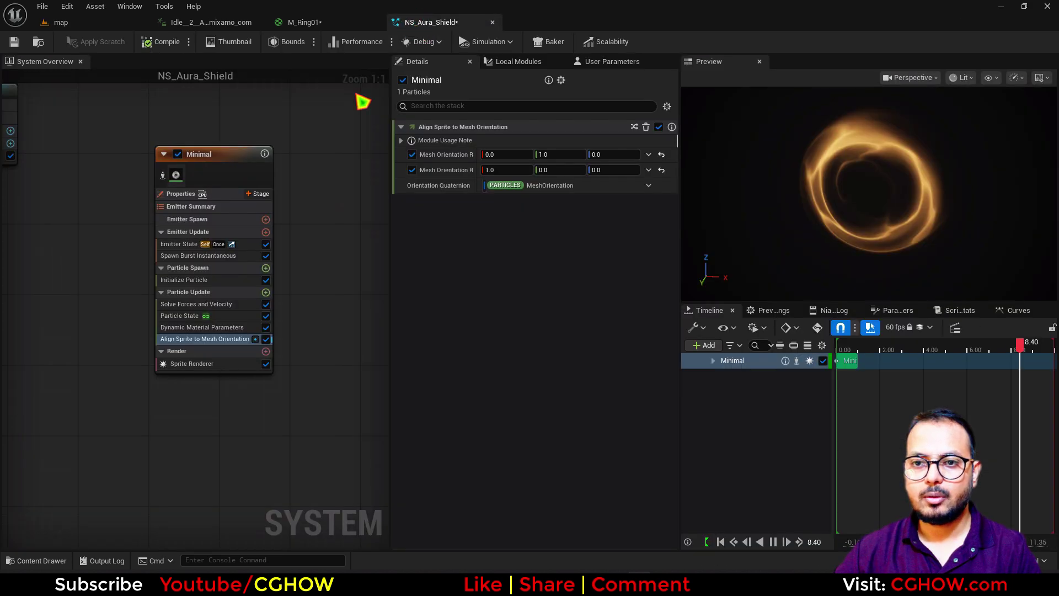
click(188, 280)
click(513, 294)
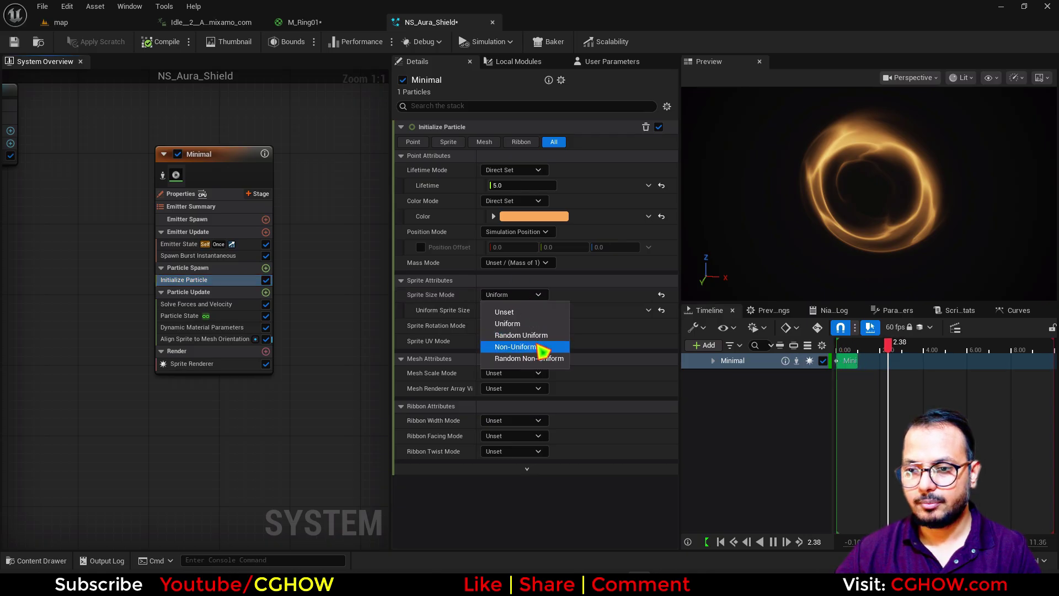
click(539, 348)
click(520, 314)
text(200)
key(Return)
click(584, 310)
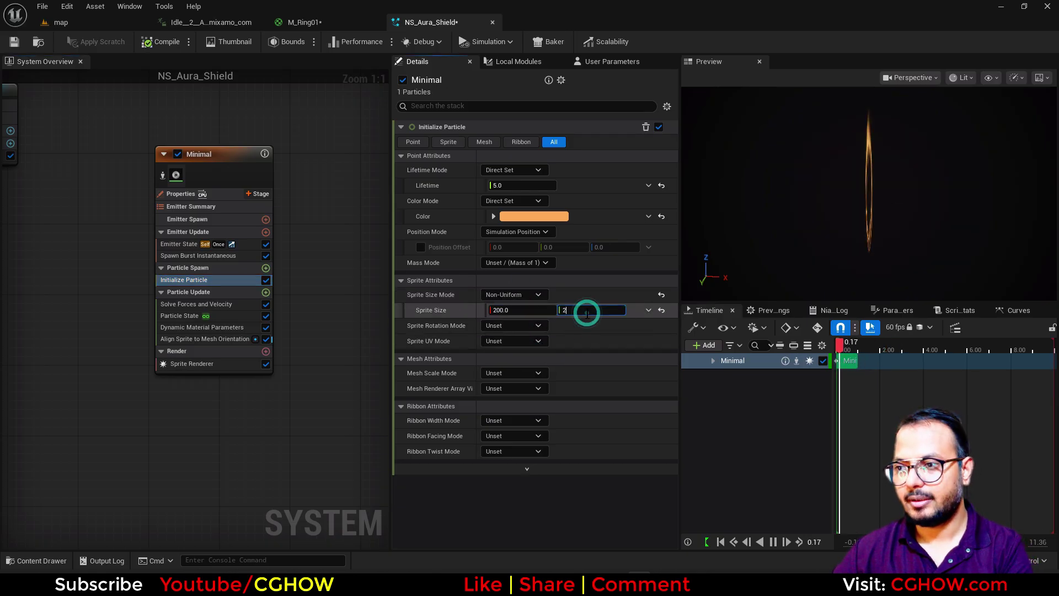
text(200)
key(Return)
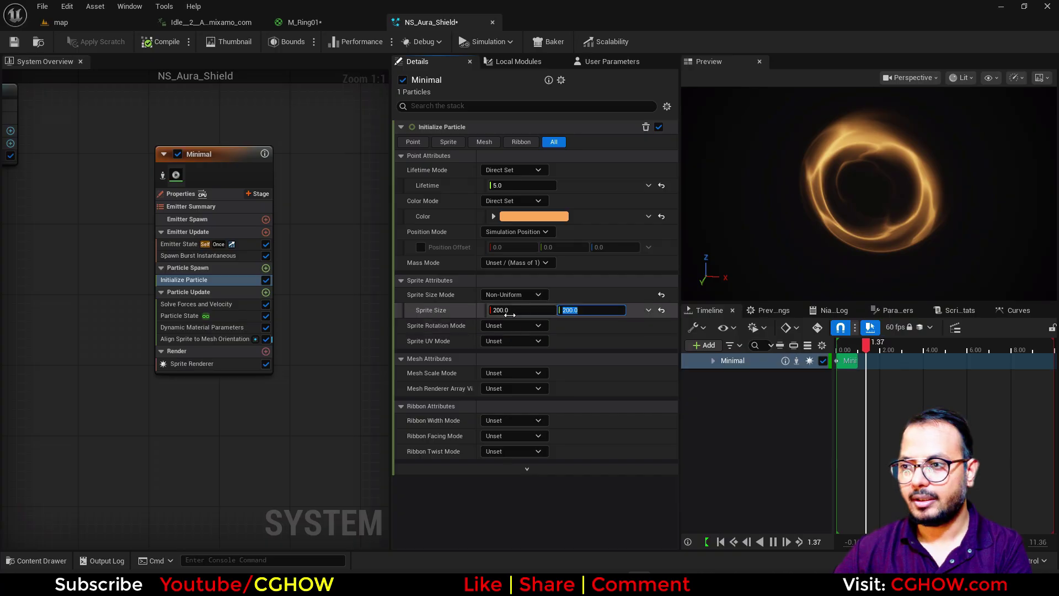
Increase the first Sprite Size value to about 302 and move the effect to about X 1.78, Z 123
drag(499, 310, 546, 310)
click(102, 23)
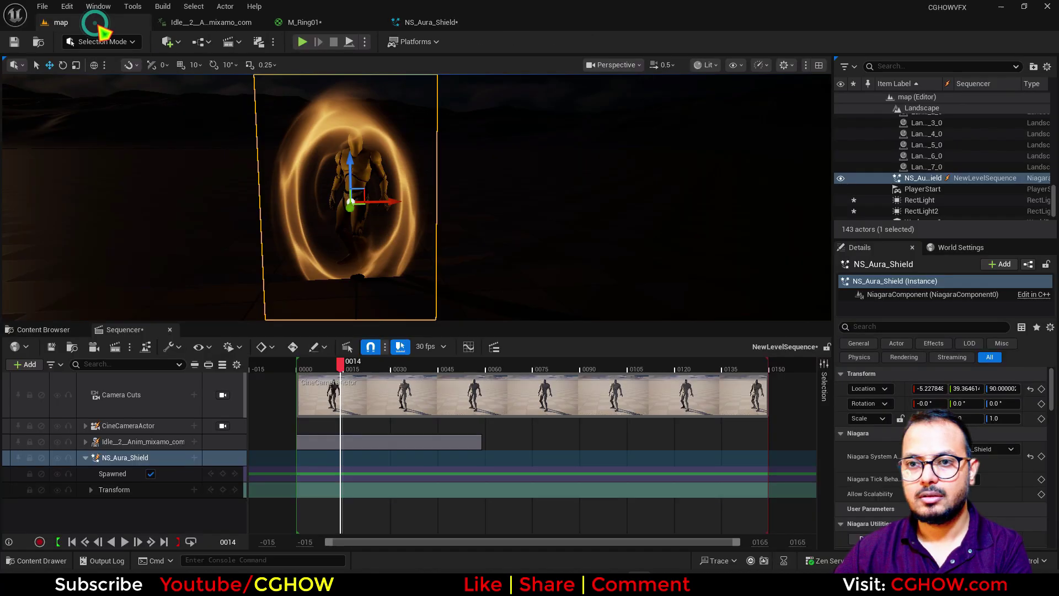
drag(353, 164, 349, 131)
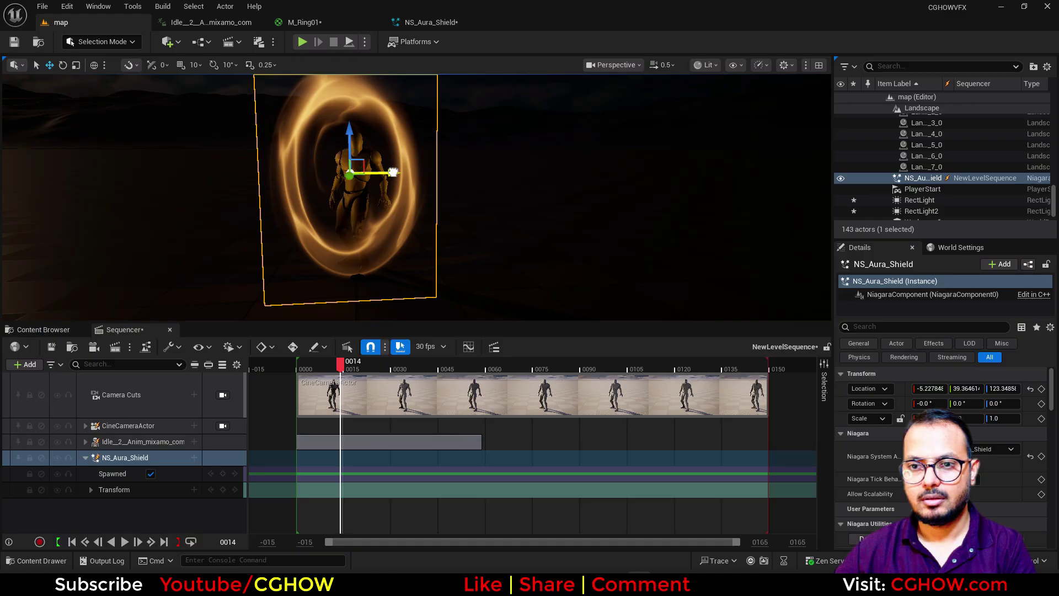
drag(393, 172, 399, 172)
Through the sequence camera, fit the ring to the mannequin with a Sprite Size of 200 by 150, lowering the effect to about Z 87
click(223, 395)
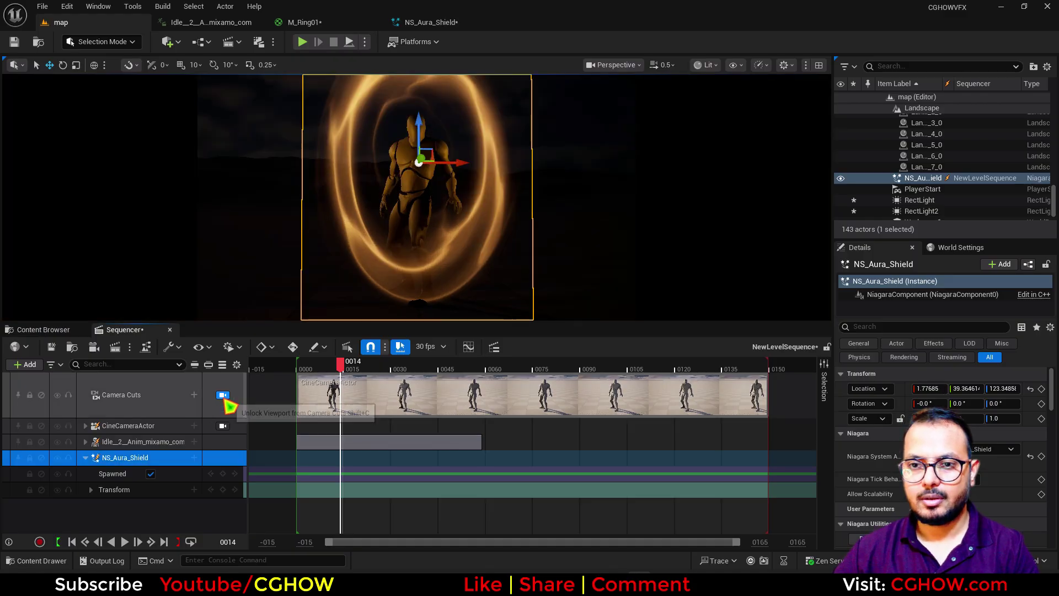
click(661, 215)
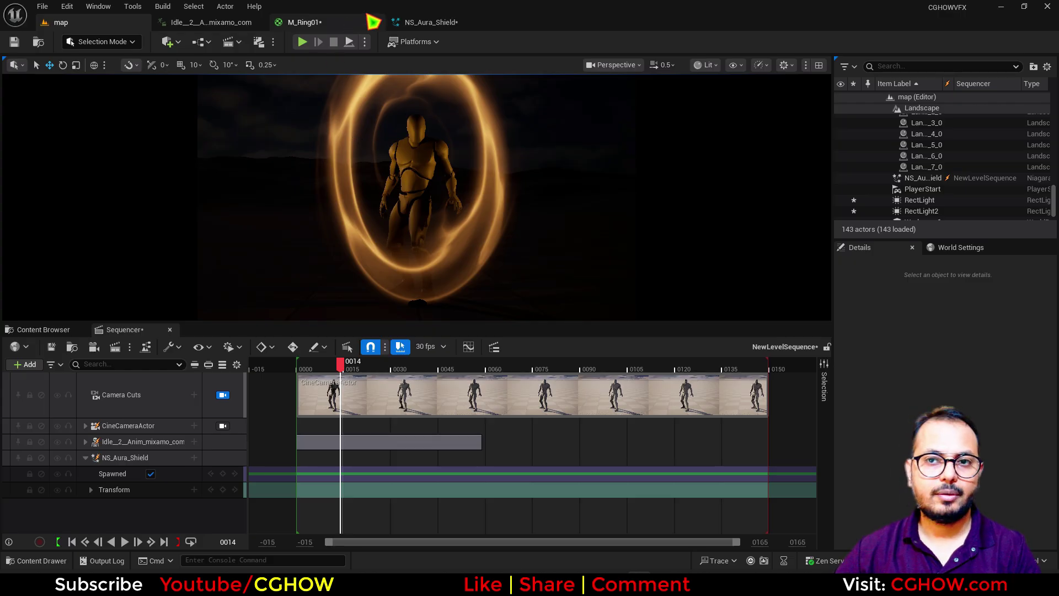
click(422, 22)
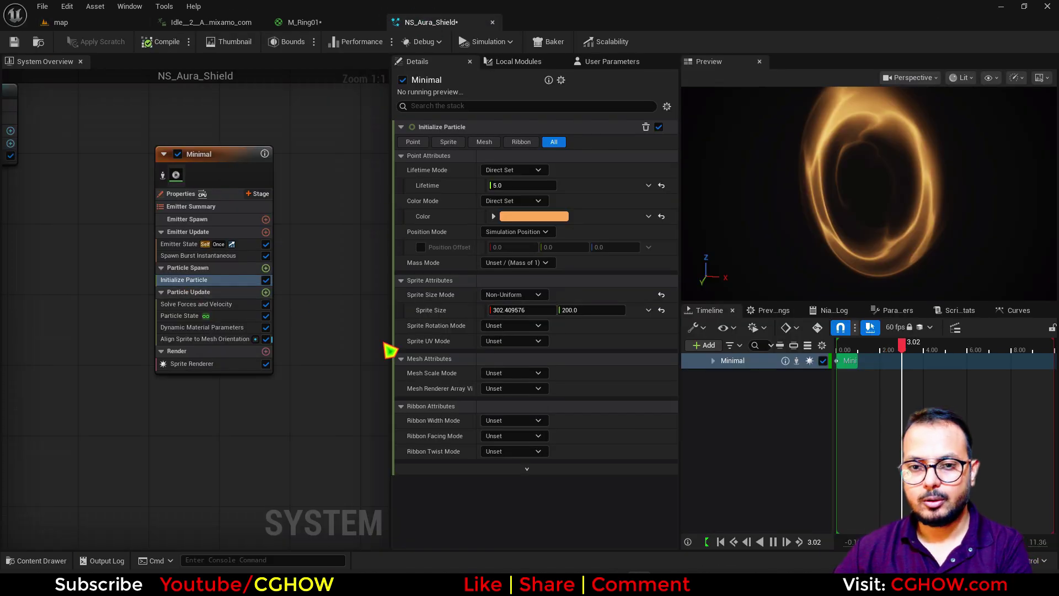
click(522, 310)
text(200)
click(585, 310)
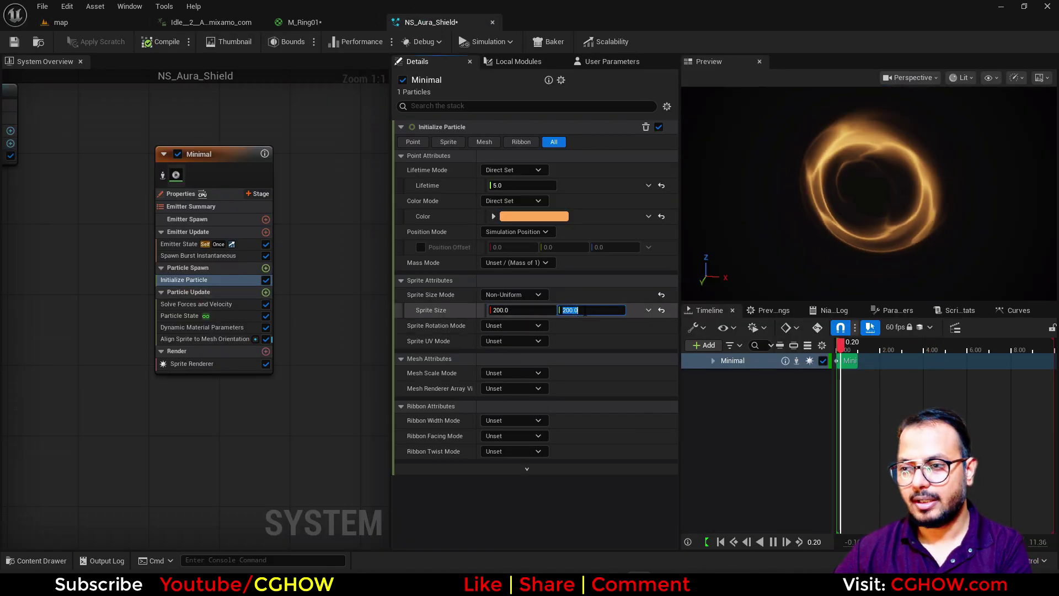
click(60, 22)
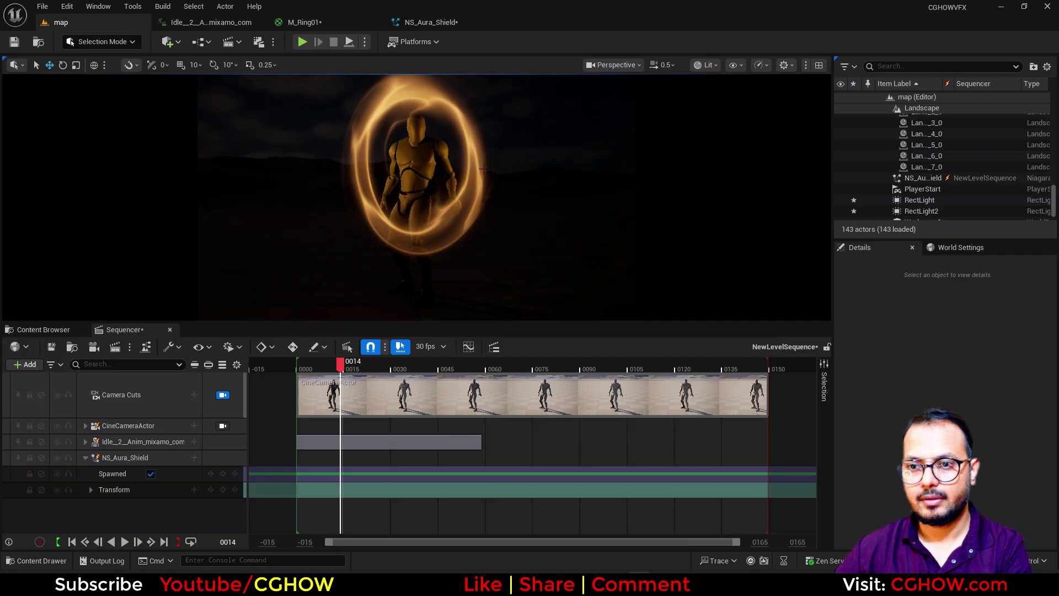
click(467, 129)
drag(419, 160, 420, 204)
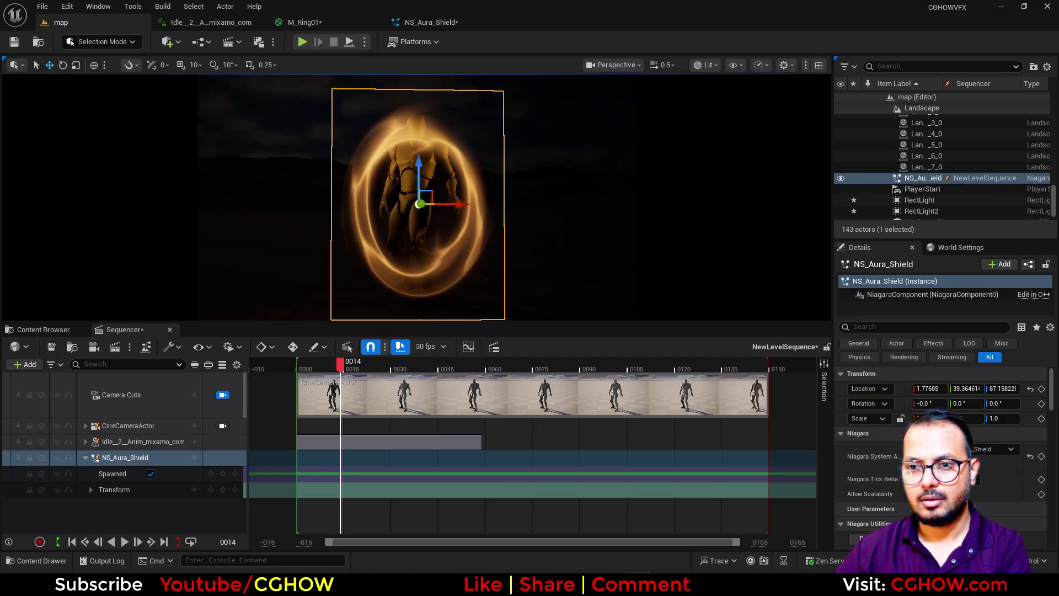
Set the dynamic material parameters tX to 2, tY to about 1.91 and width to about 5.91, and check the ring in the level
click(444, 23)
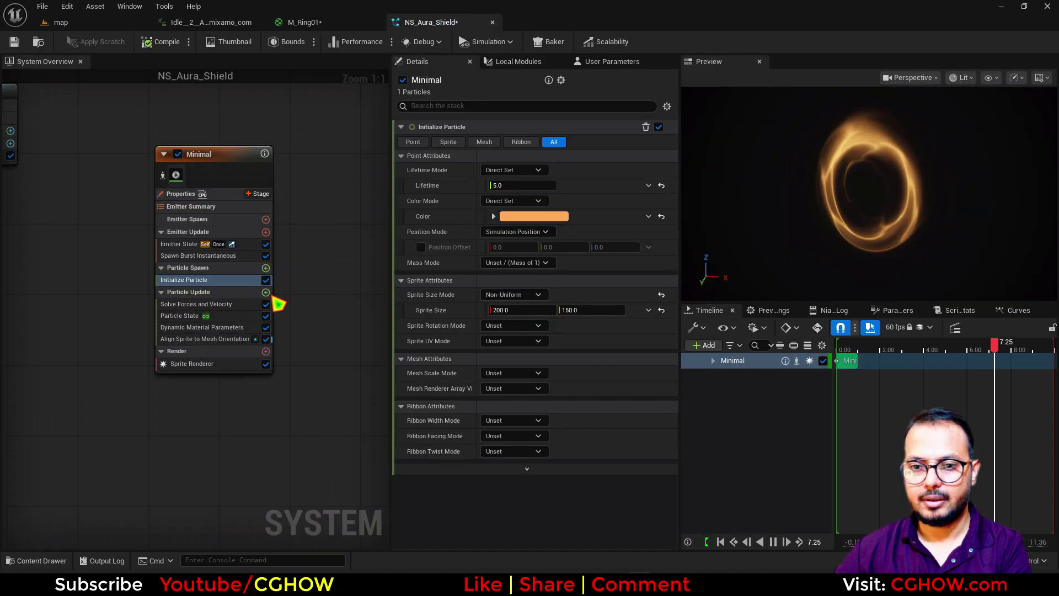
click(208, 339)
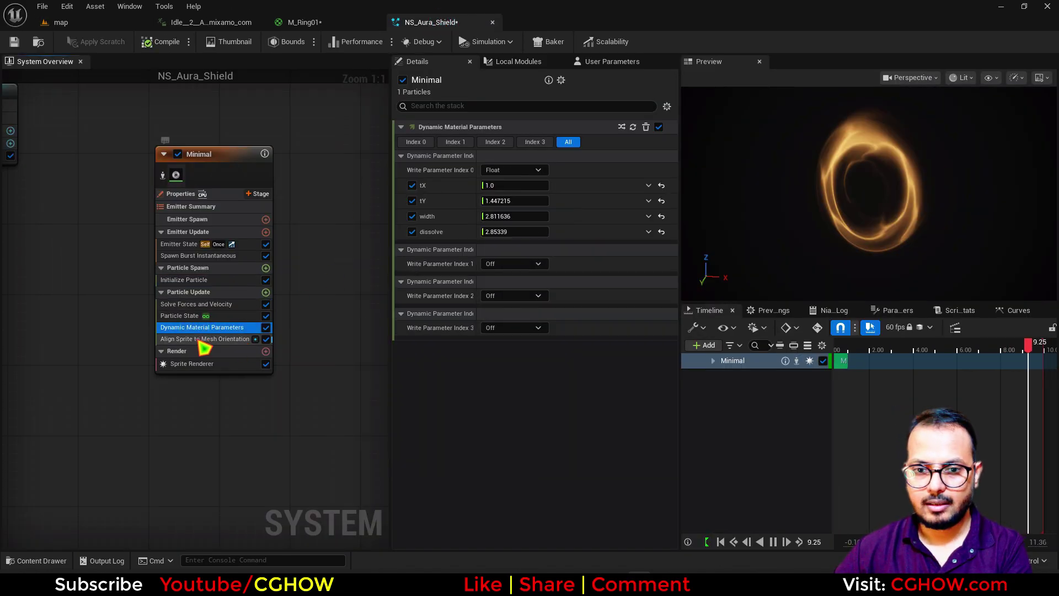
click(210, 328)
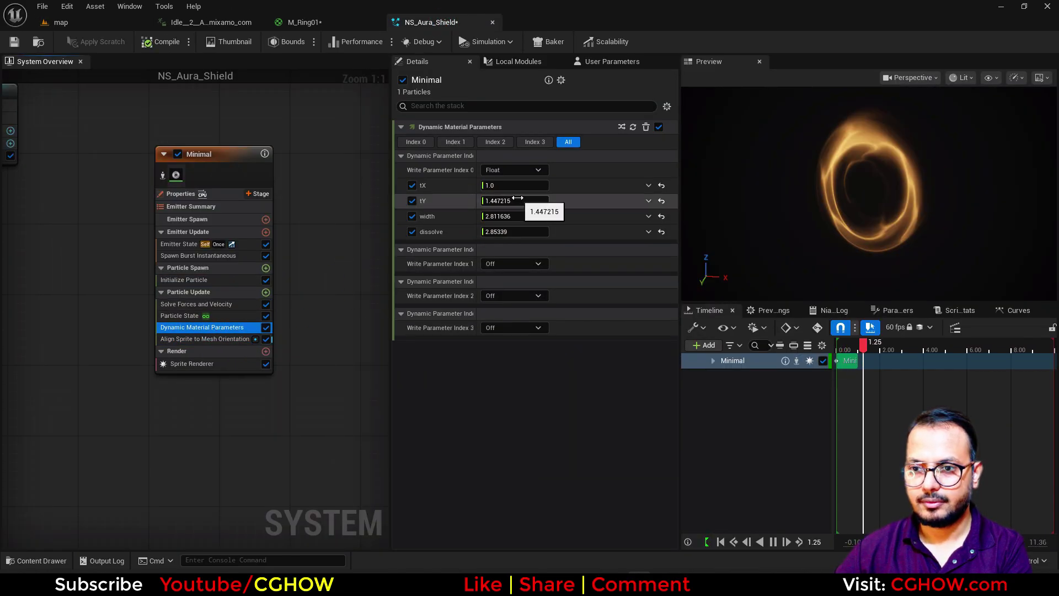
click(518, 216)
drag(518, 215, 517, 184)
click(504, 184)
text(2)
key(Return)
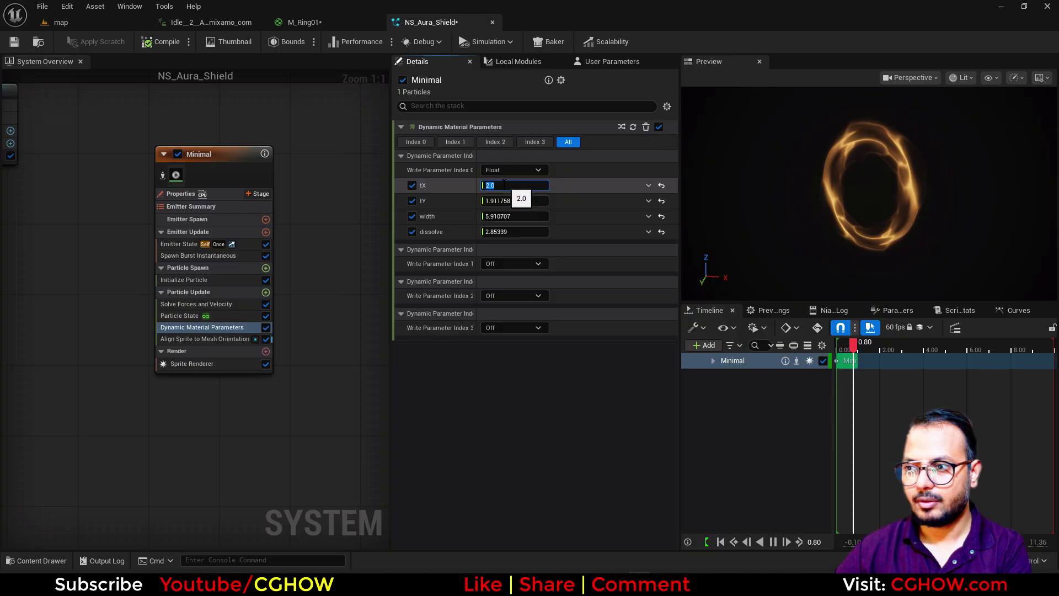
click(98, 25)
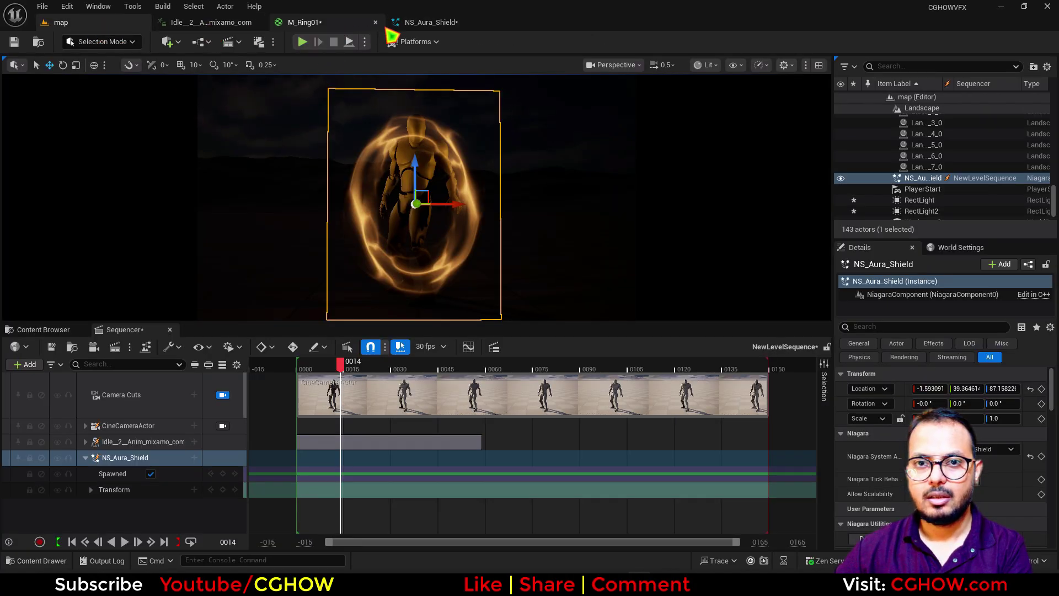
Raise the first Sprite Size value to about 224 and move the effect in the level to about X -3.42, Y 61.46, Z 88.12
click(259, 22)
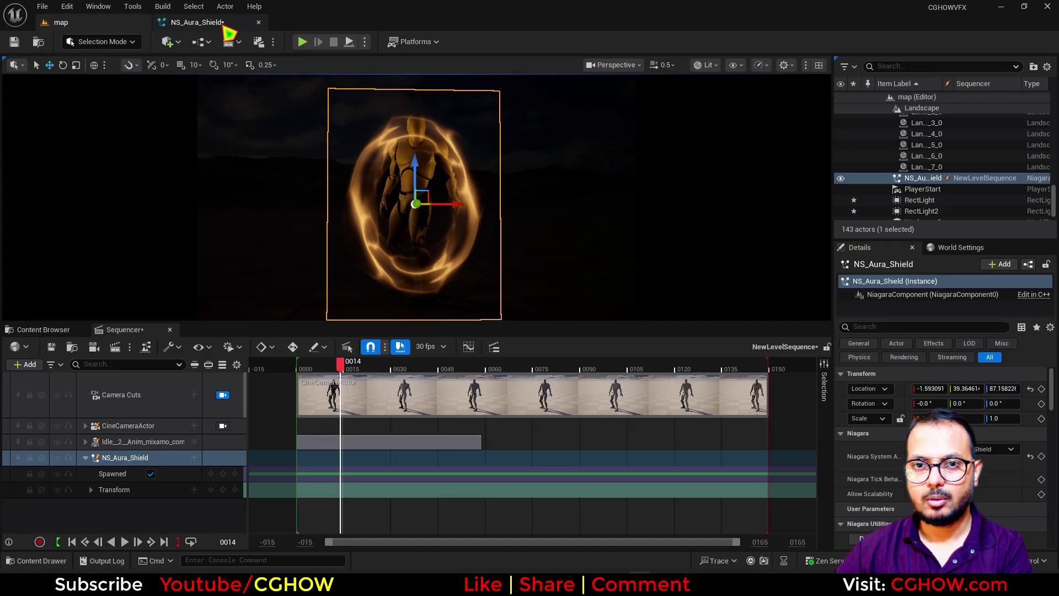
click(223, 22)
click(184, 280)
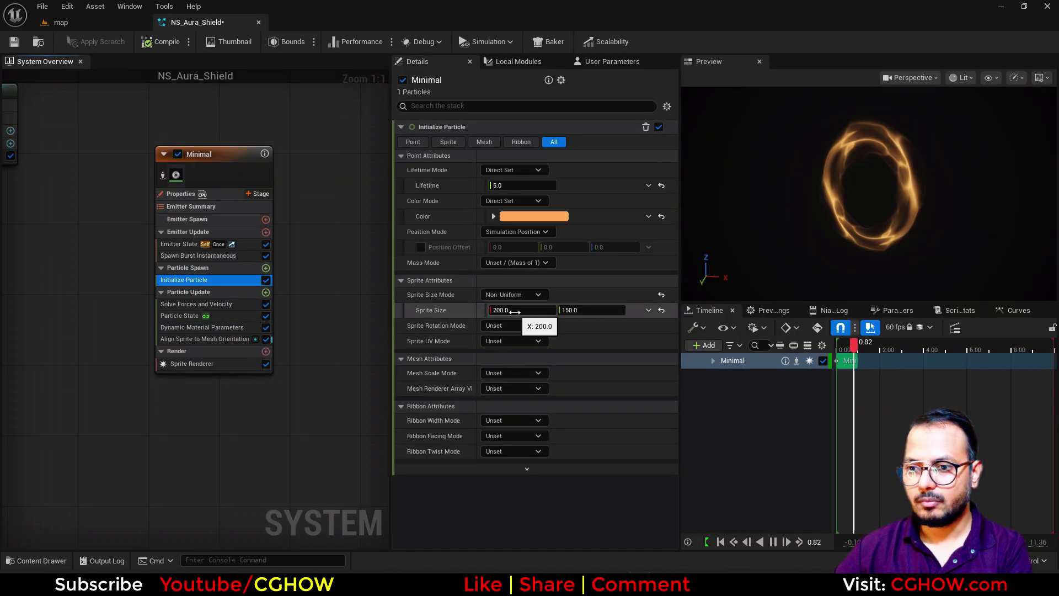
click(515, 312)
click(516, 312)
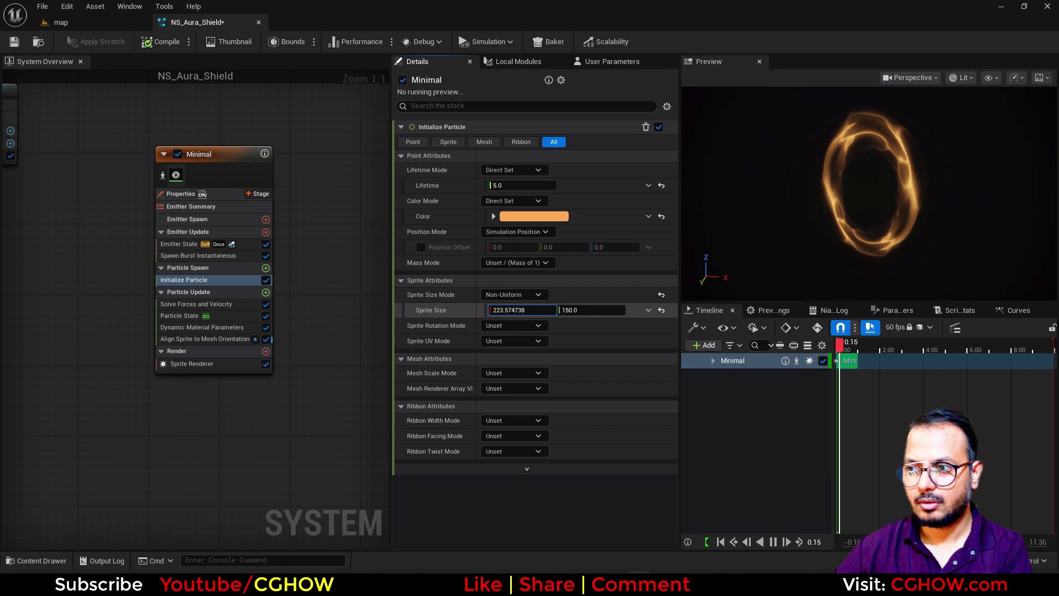
click(118, 23)
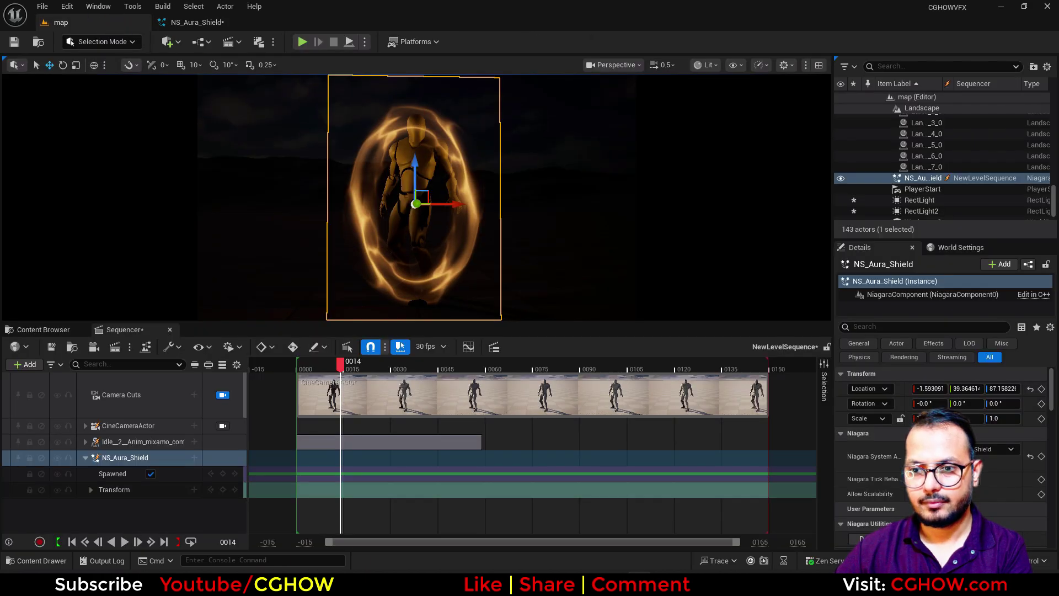
drag(415, 161, 415, 160)
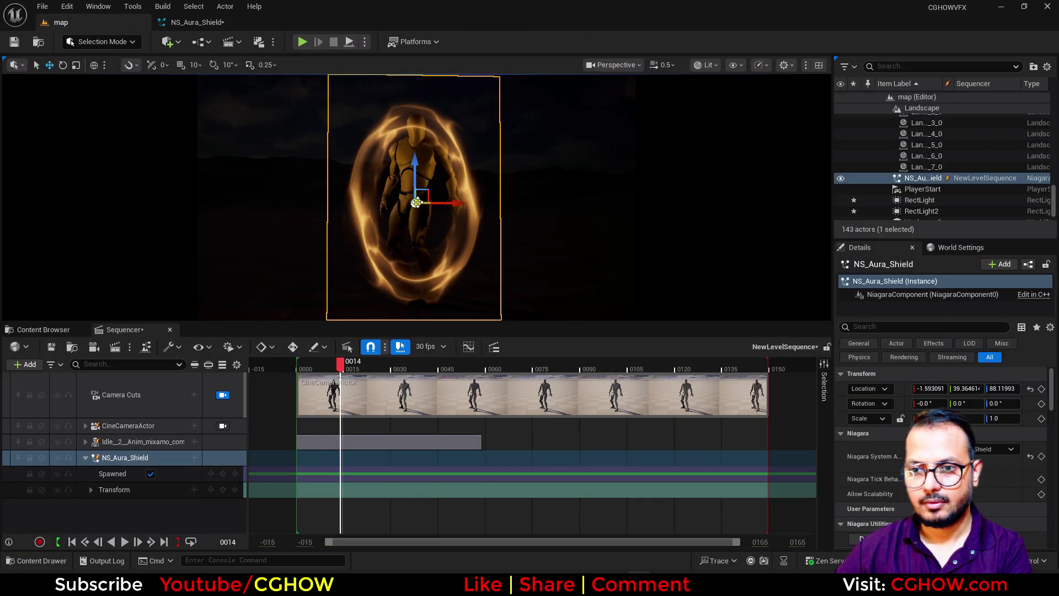
drag(418, 202, 456, 205)
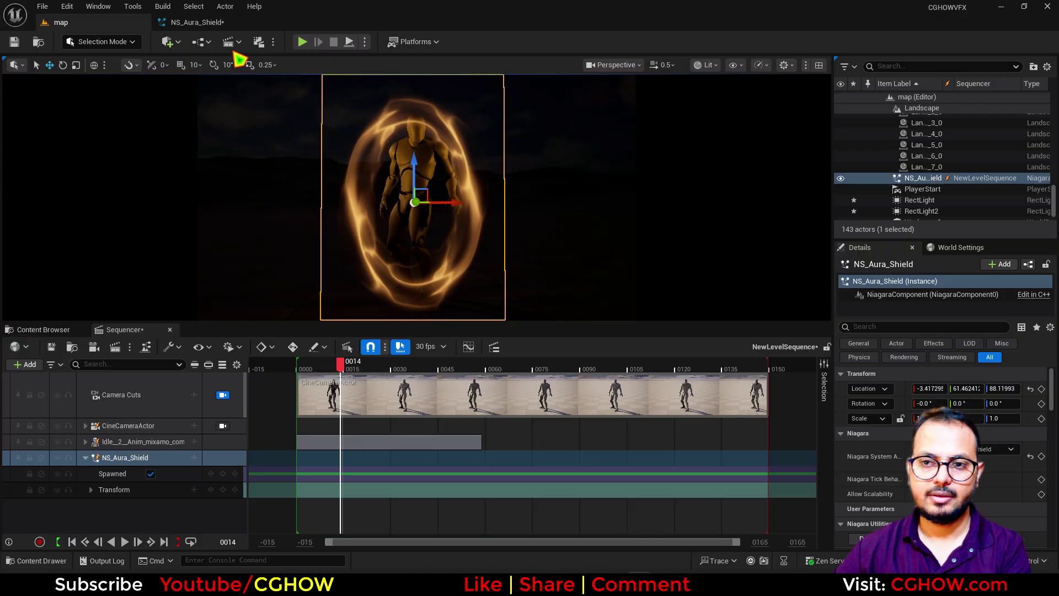
Set the particle's Sprite Size to 250 by 180 and raise the effect in the level to about Z 99
click(217, 28)
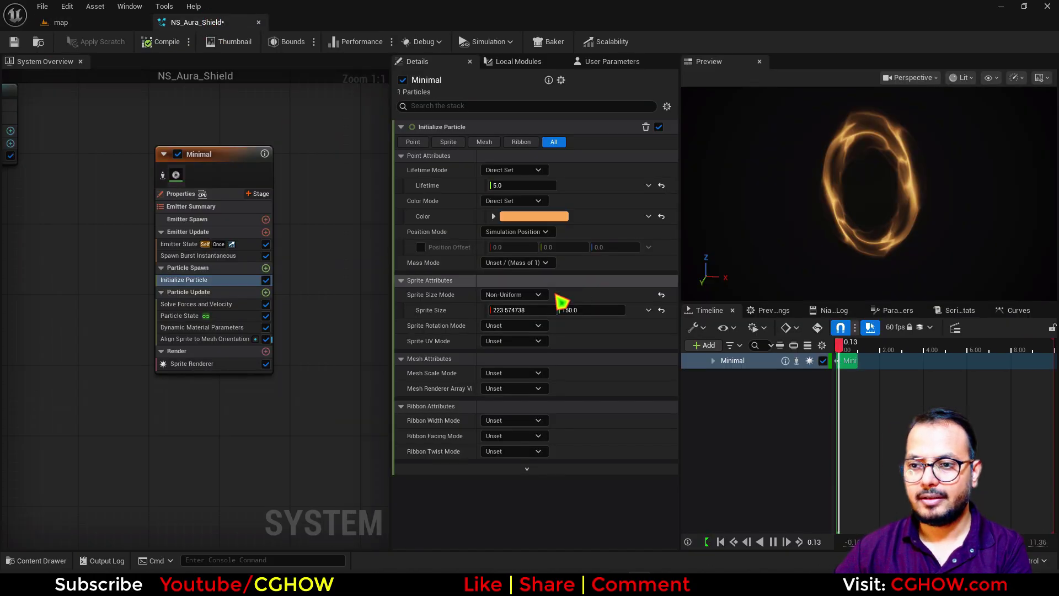
click(523, 310)
text(250)
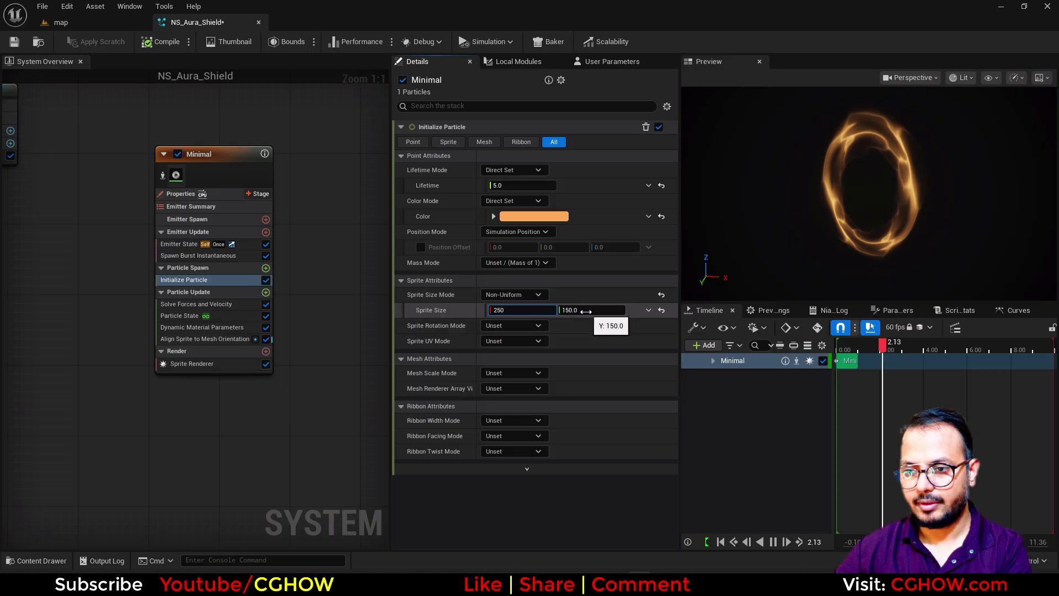
click(585, 310)
text(180)
key(Return)
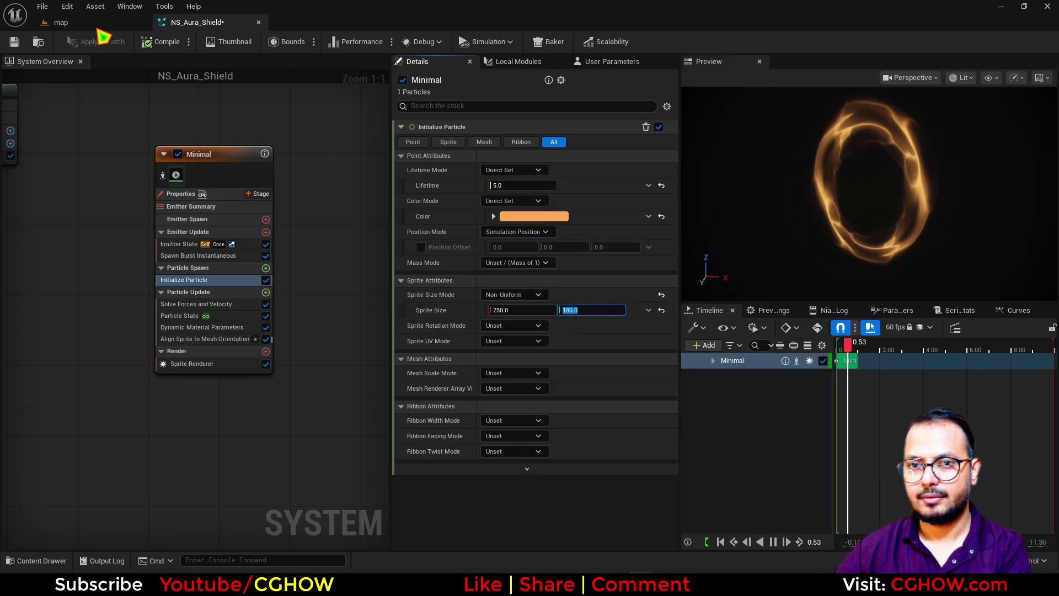
click(94, 25)
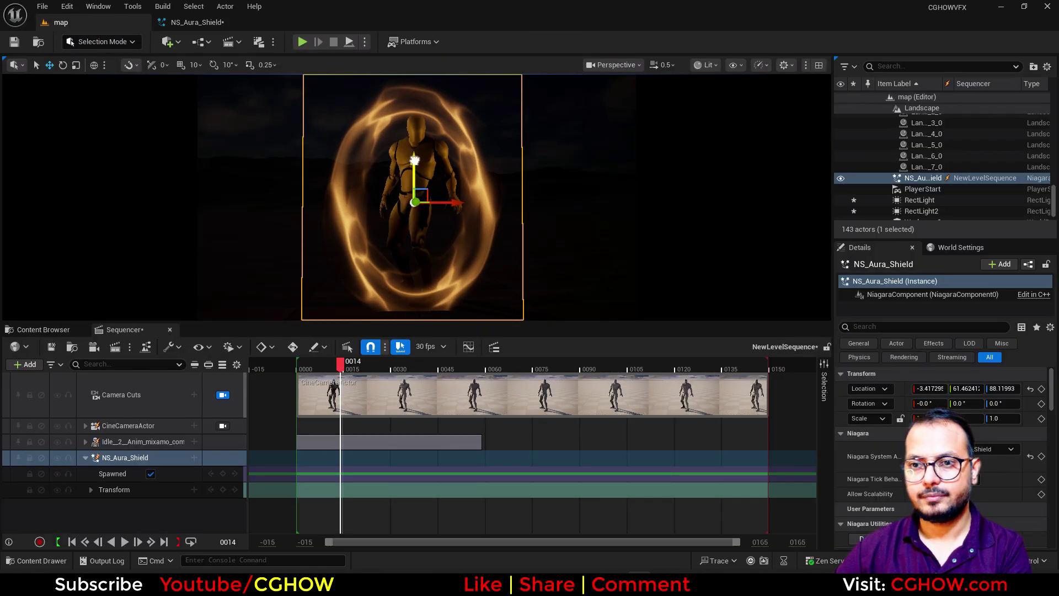
drag(414, 159, 413, 146)
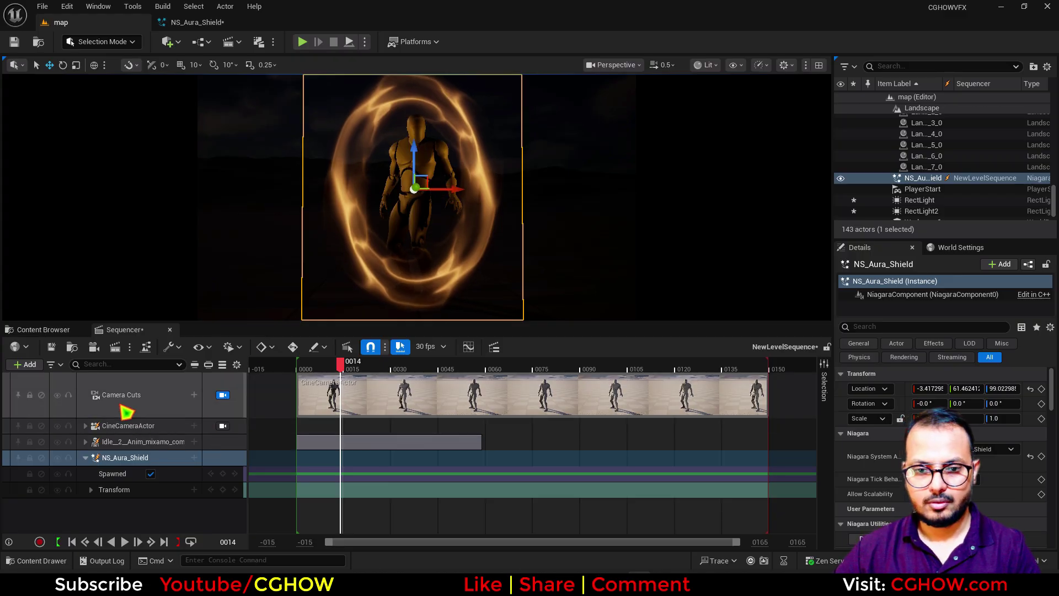
Set the CineCameraActor's Current Focal Length to about 22.68 and deselect the effect
click(85, 425)
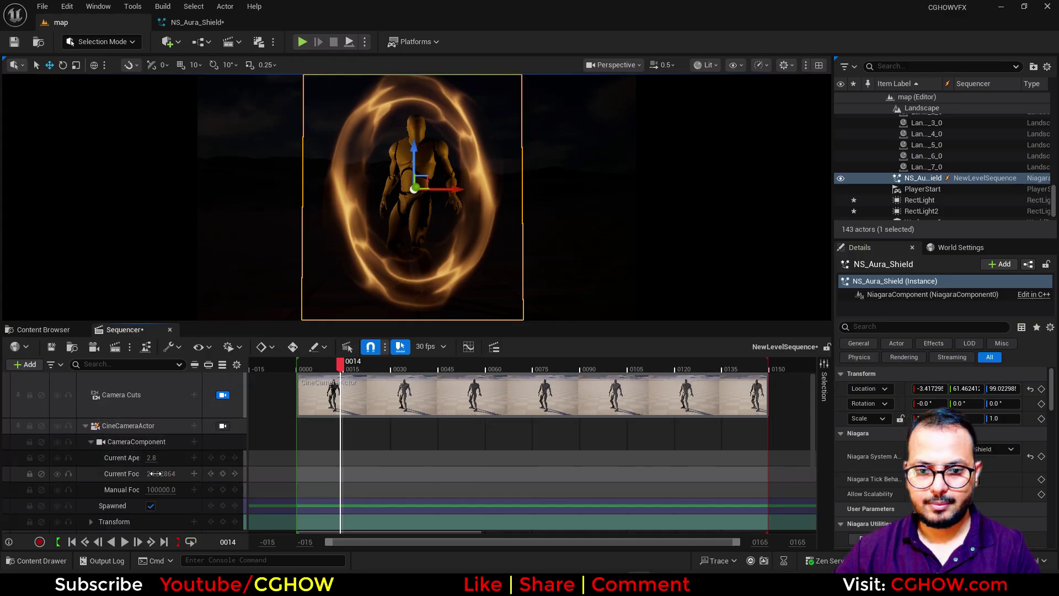
drag(155, 473, 142, 473)
click(678, 184)
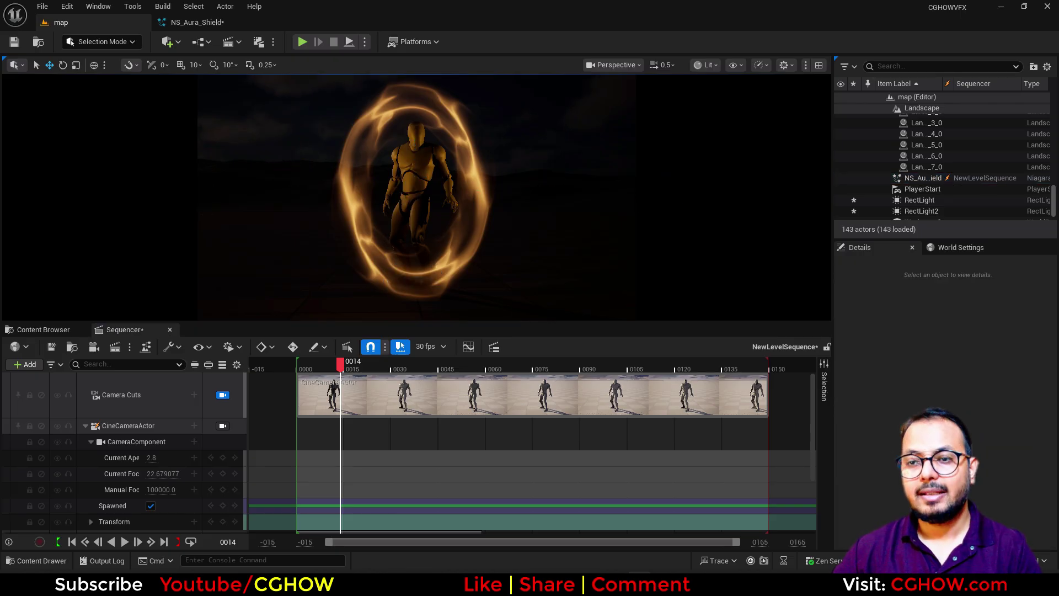
Try a Sprite Rotation Rate module with a raised rate in Particle Update, check the ring in the level, and remove the module
click(234, 25)
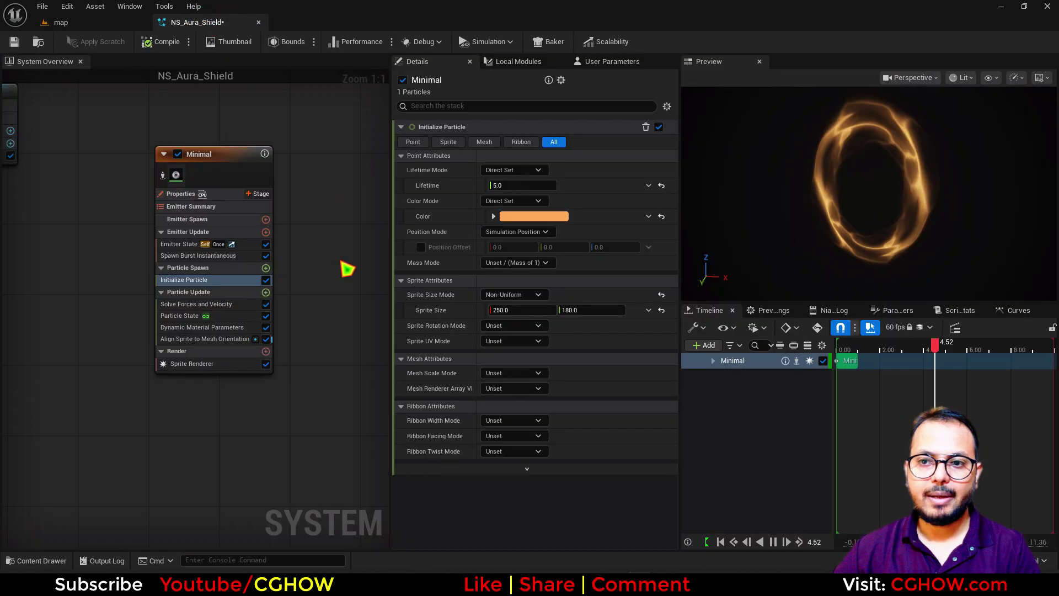
click(208, 366)
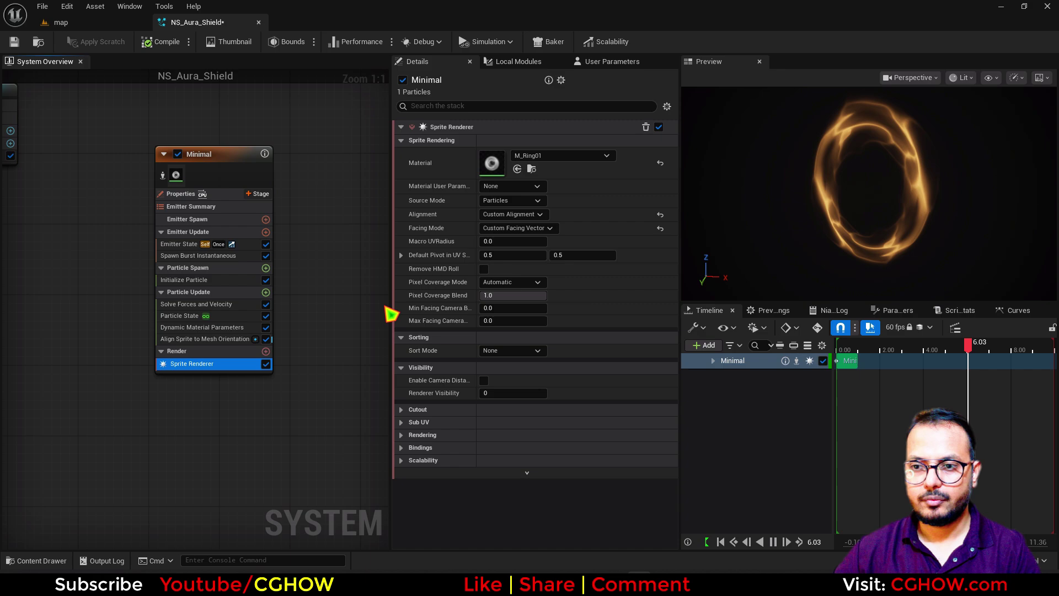
click(265, 292)
text(rotation)
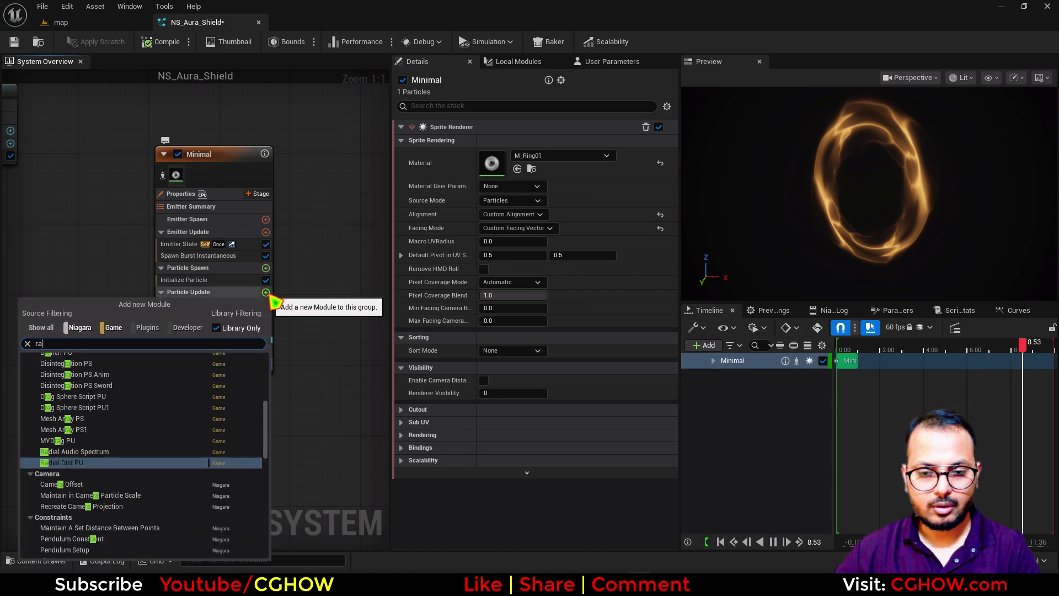
click(87, 432)
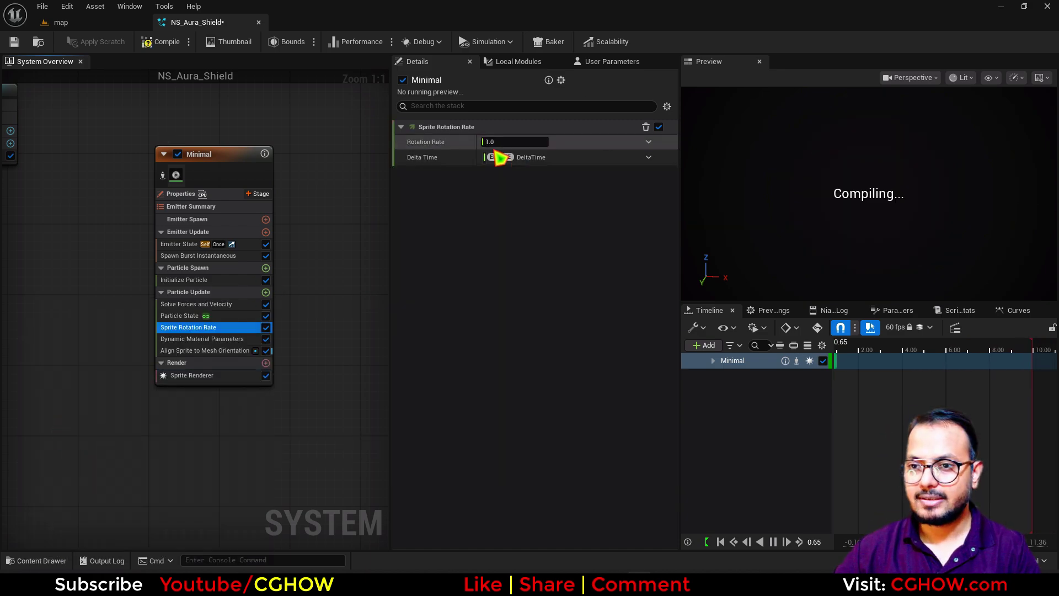
drag(500, 143, 544, 146)
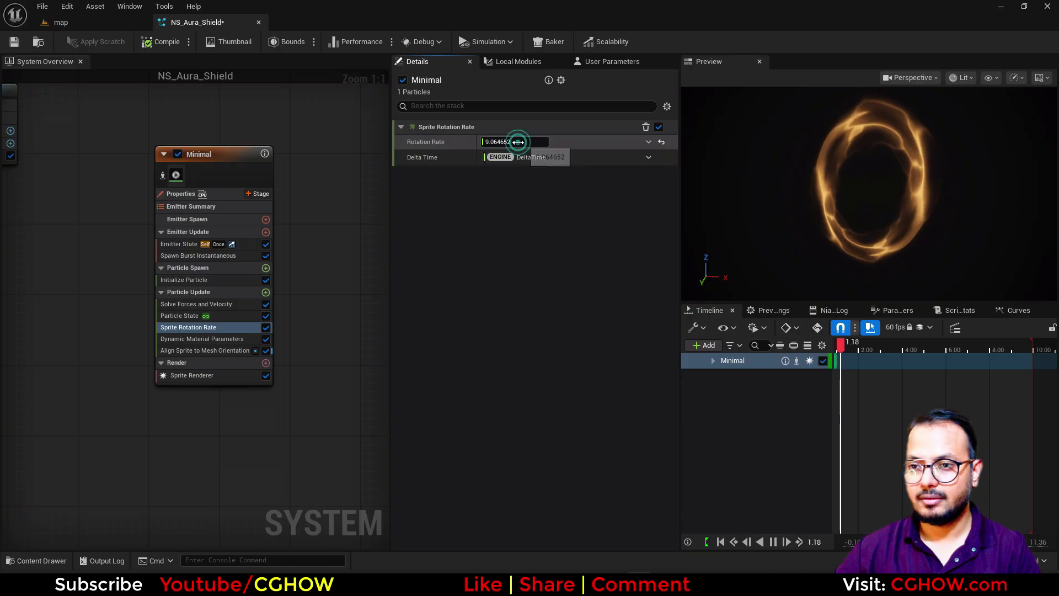
click(58, 23)
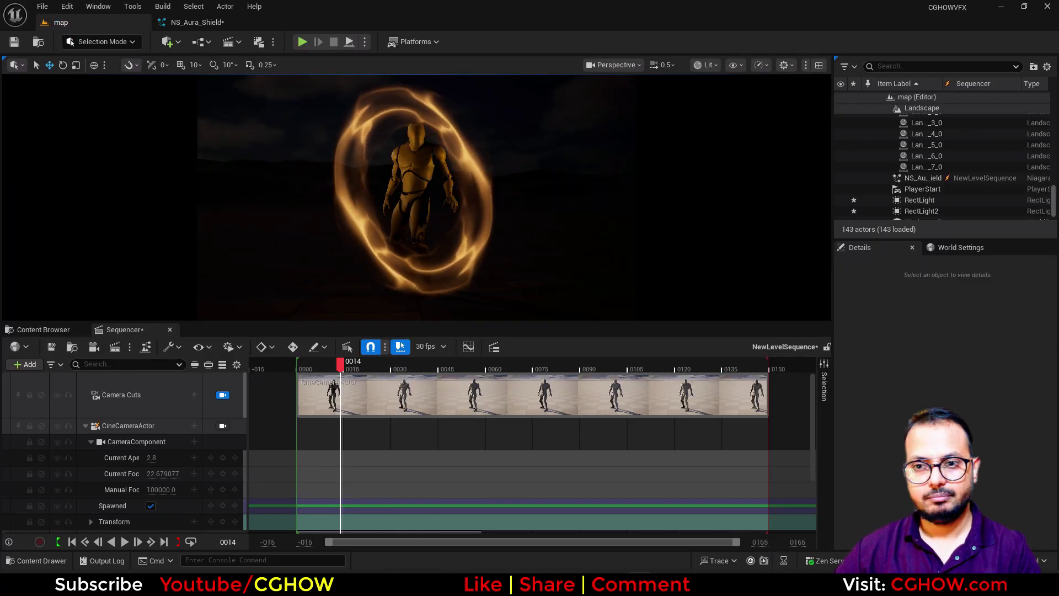
click(199, 23)
key(Delete)
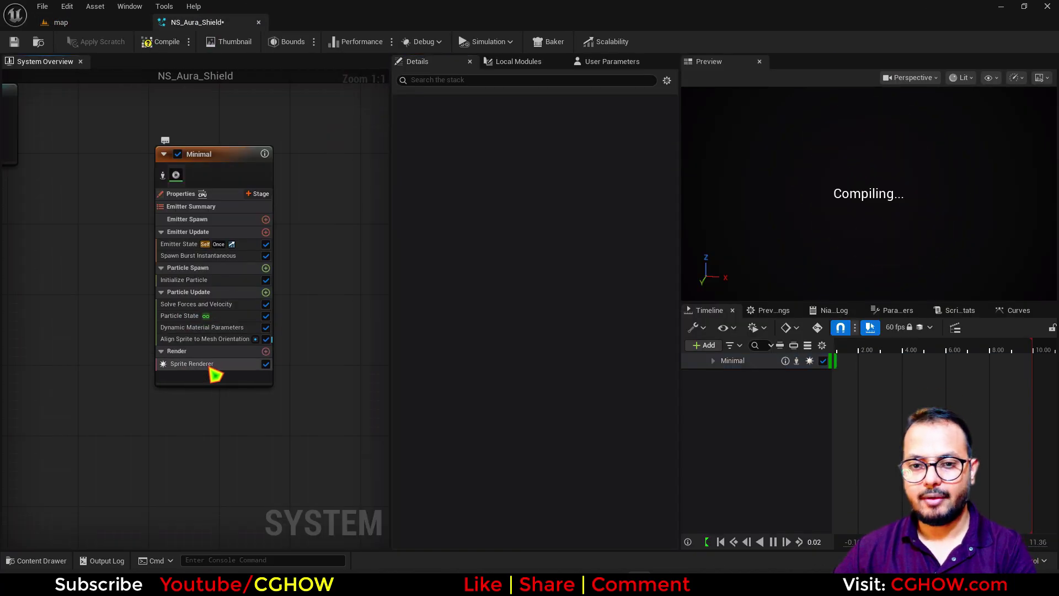
Open the Sprite Renderer's M_Ring01 material and move the coordinate and parameter nodes away from the Texture Sample to make room
click(212, 361)
click(496, 169)
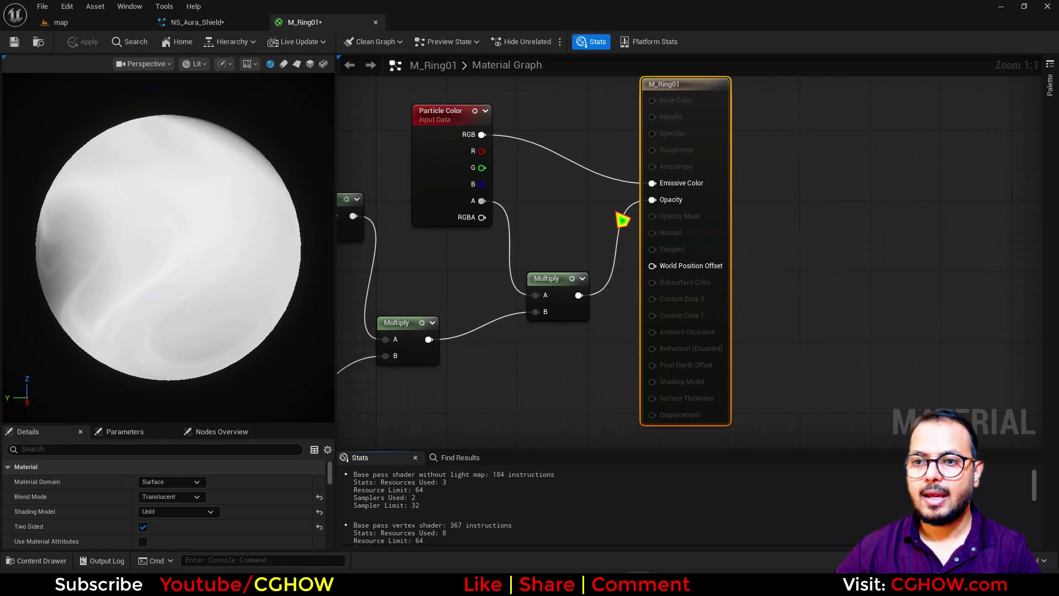
scroll(472, 345, down, 2)
right_drag(472, 346, 585, 281)
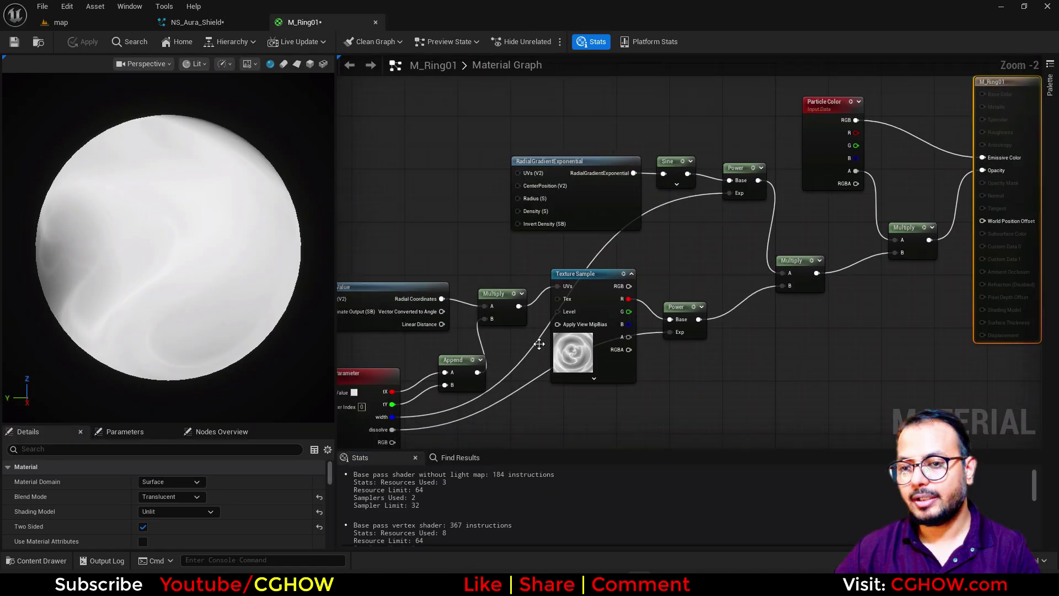
scroll(585, 281, up, 3)
drag(428, 177, 610, 414)
drag(619, 259, 473, 240)
Insert a Panner node between the coordinate Multiply and the Texture Sample's UVs, feeding the Multiply into its Coordinate input
click(547, 215)
right_drag(514, 282, 512, 305)
key(p)
click(531, 247)
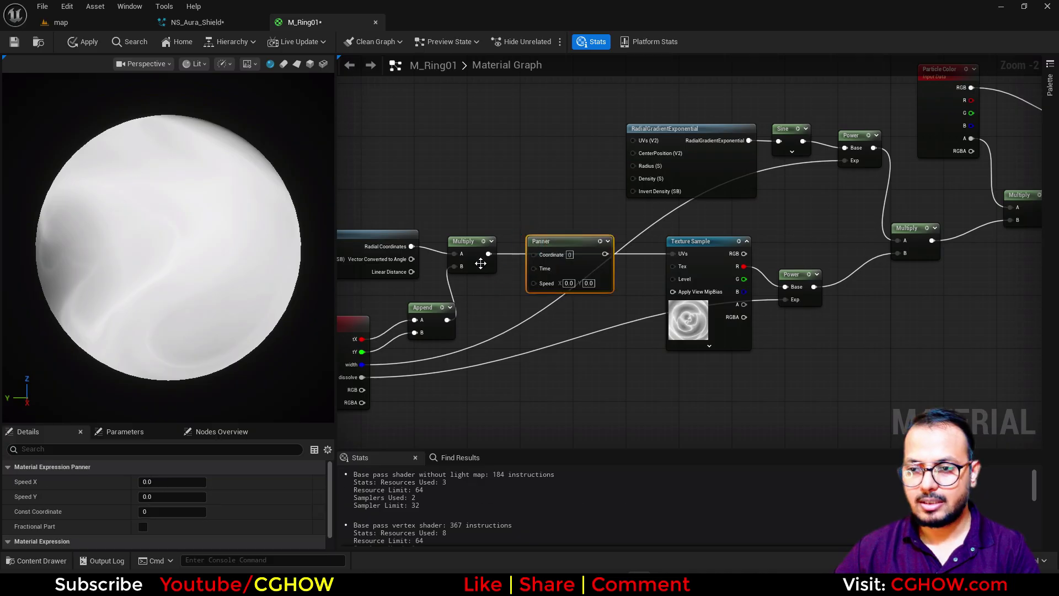
drag(489, 255, 547, 255)
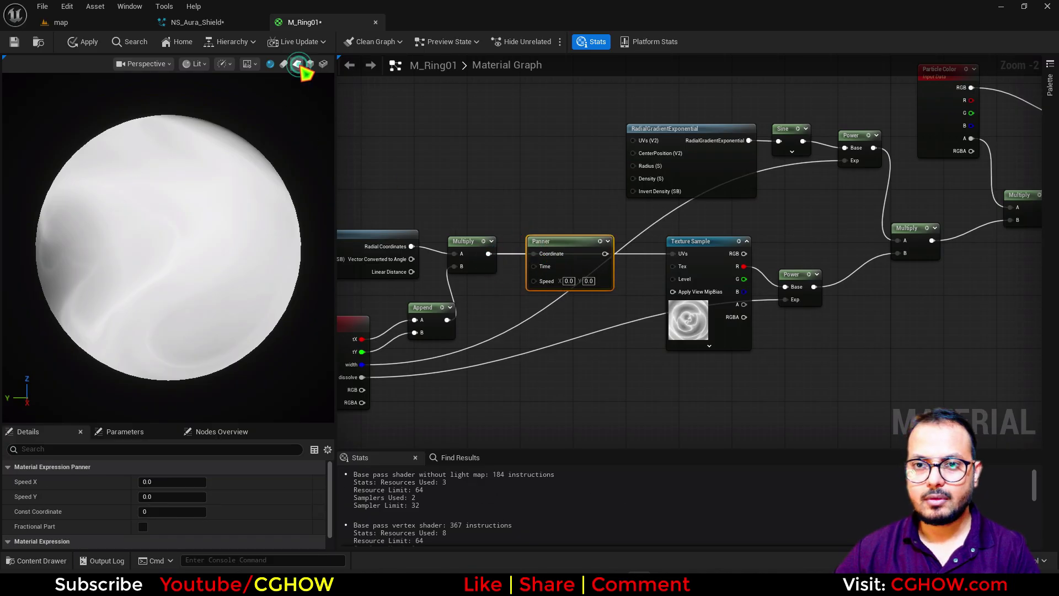
Preview the material on a plane and set the Panner speed to 0.2 in X and -0.2 in Y
click(298, 63)
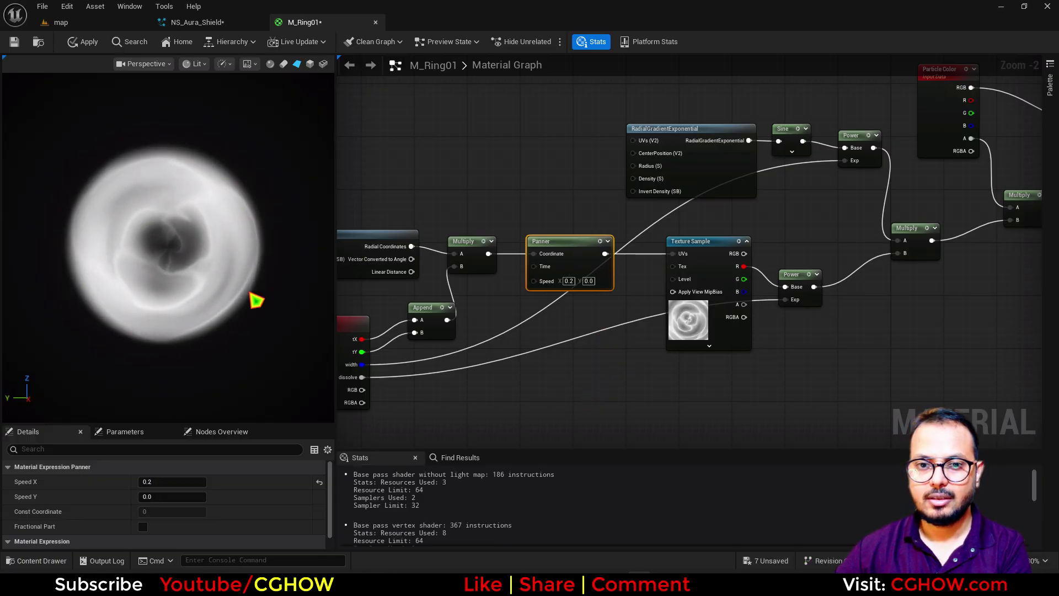
scroll(606, 318, up, 2)
click(580, 274)
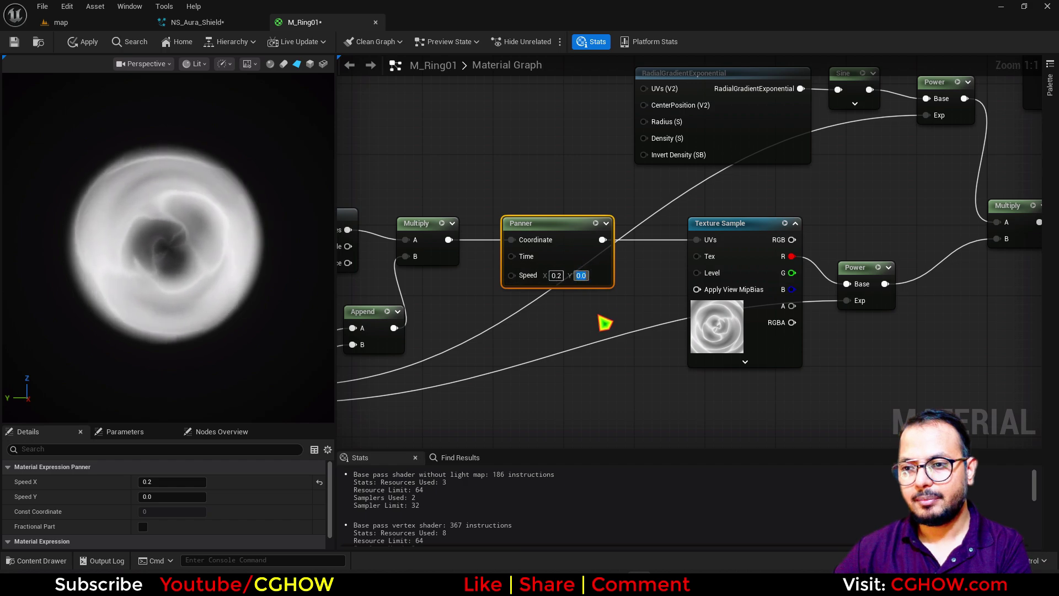
text(0.1)
key(Return)
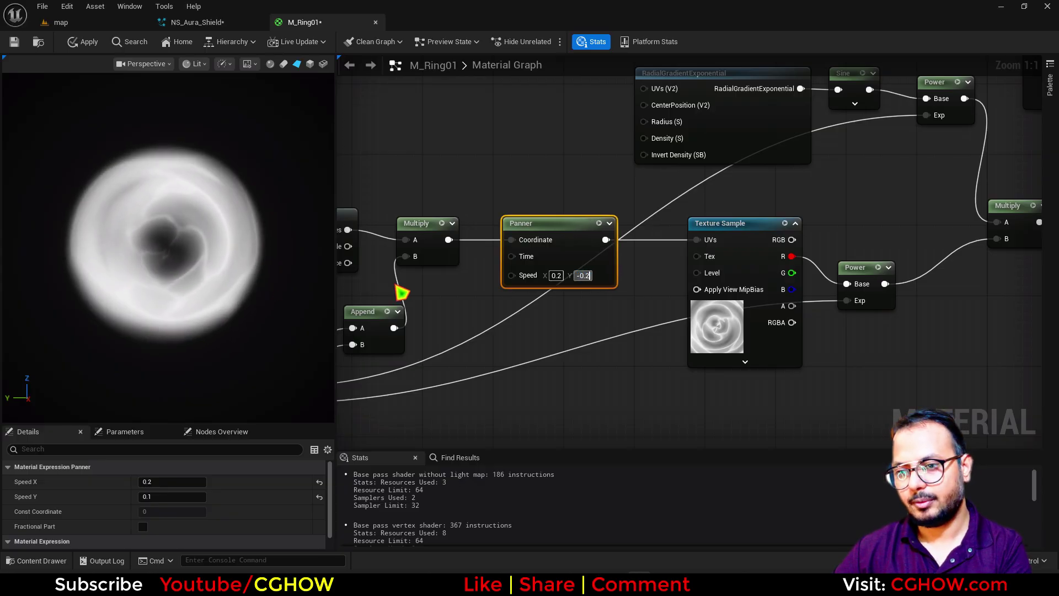
key(Return)
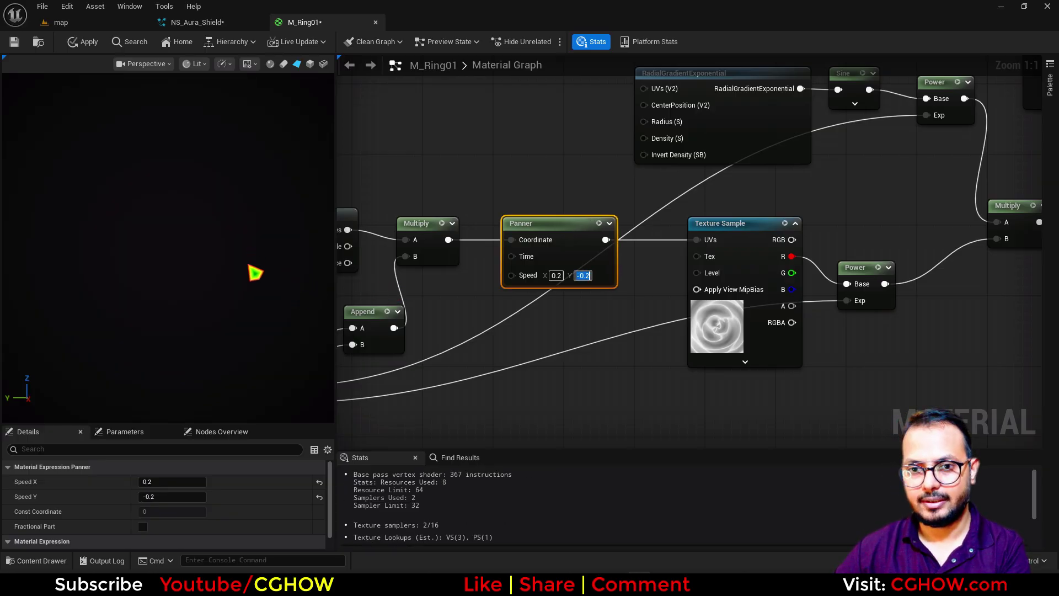
Add a Time node and feed it through a Multiply node into the Panner's Time input
right_drag(525, 397, 575, 307)
right_click(574, 307)
text(ti)
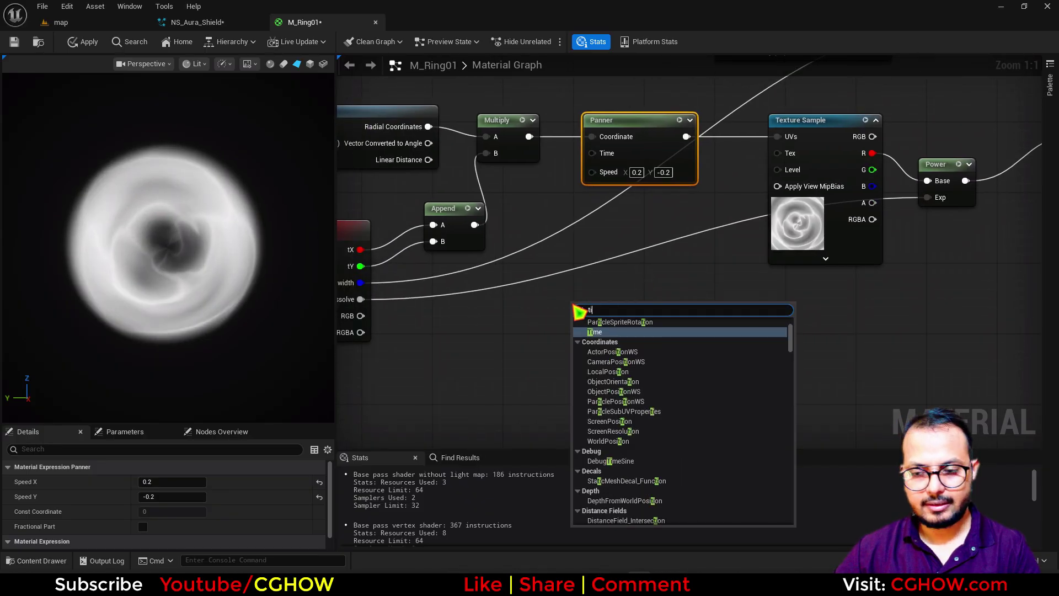
click(605, 335)
drag(616, 315, 592, 152)
key(m)
click(626, 299)
Duplicate the Dynamic Parameter node below the Time node and set the copy's Parameter Index to 1
right_drag(463, 343, 562, 311)
click(442, 245)
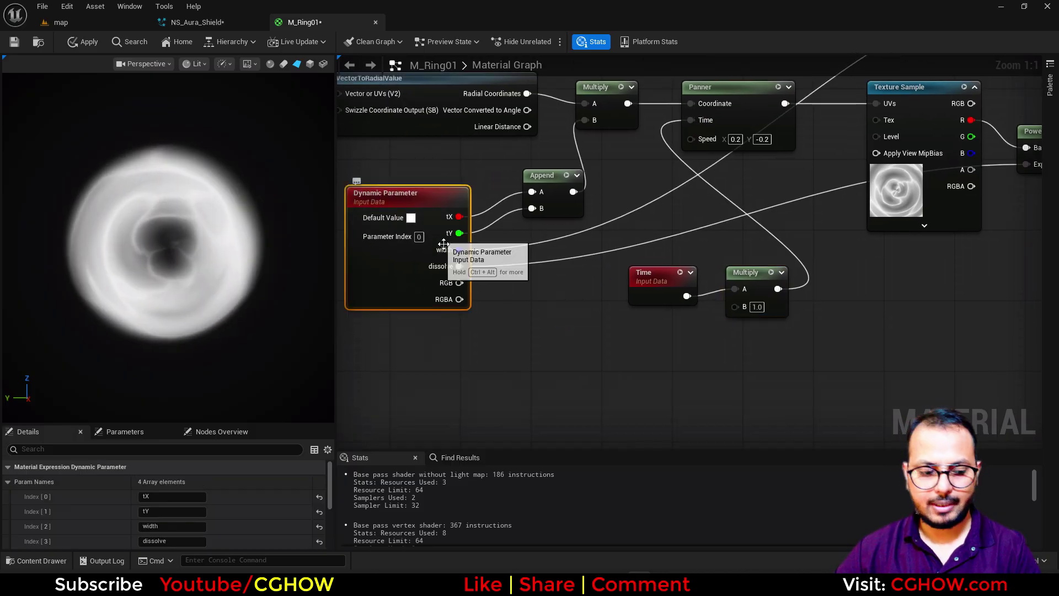
key(ctrl+d)
right_drag(497, 402, 494, 296)
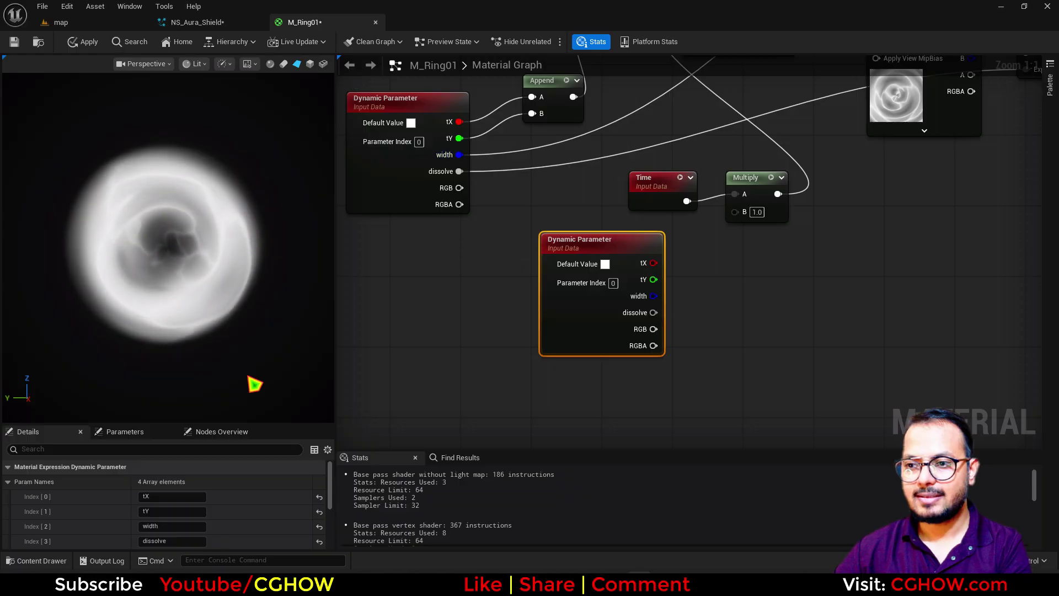
scroll(161, 525, down, 5)
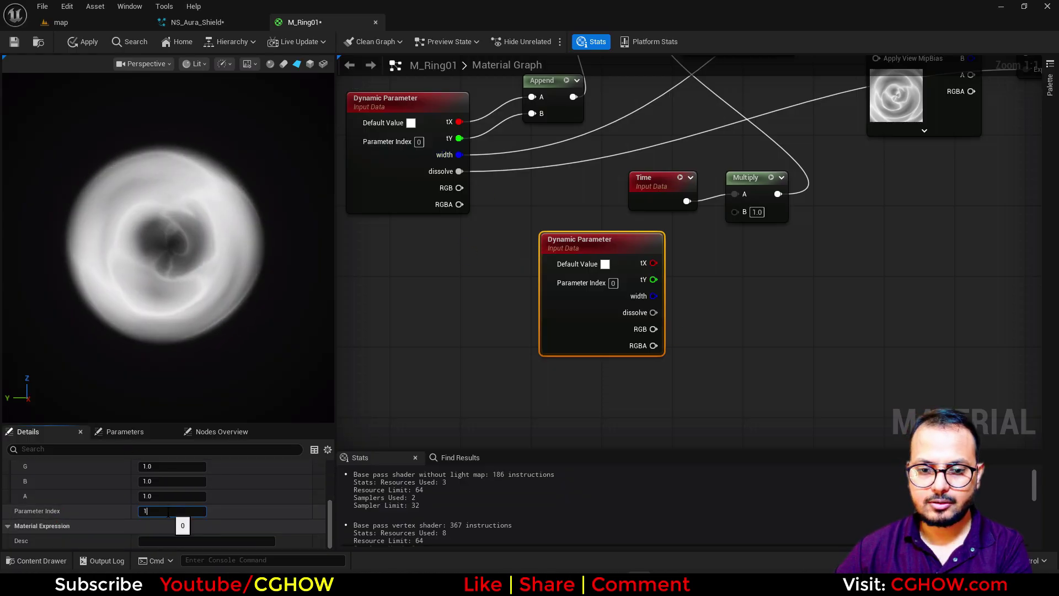
key(Return)
click(554, 315)
Reset the duplicated Dynamic Parameter node's parameter names to their defaults and name its first parameter pan
scroll(266, 495, up, 5)
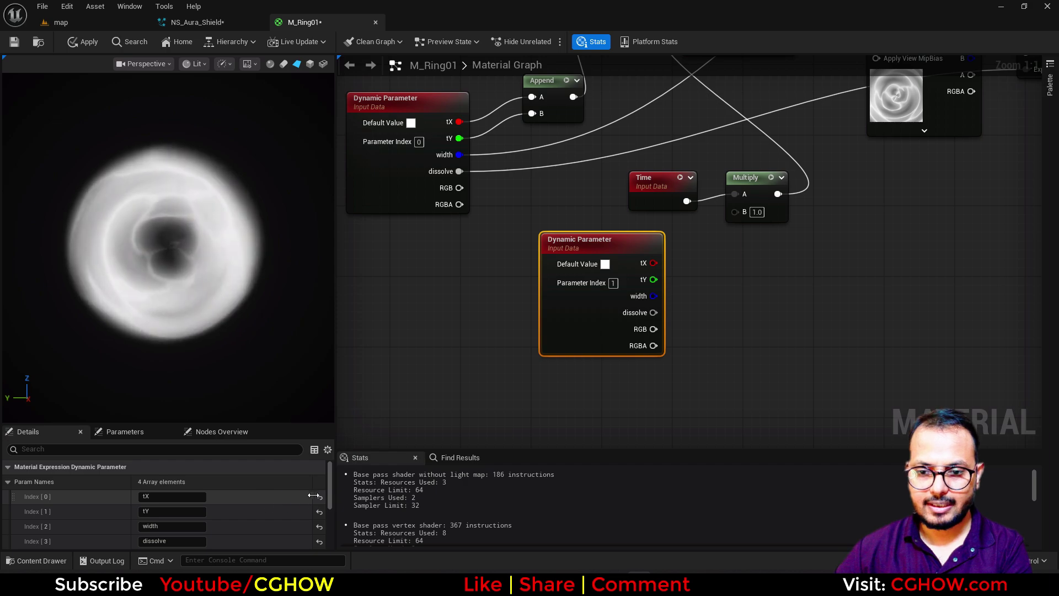
click(320, 512)
click(320, 528)
click(319, 541)
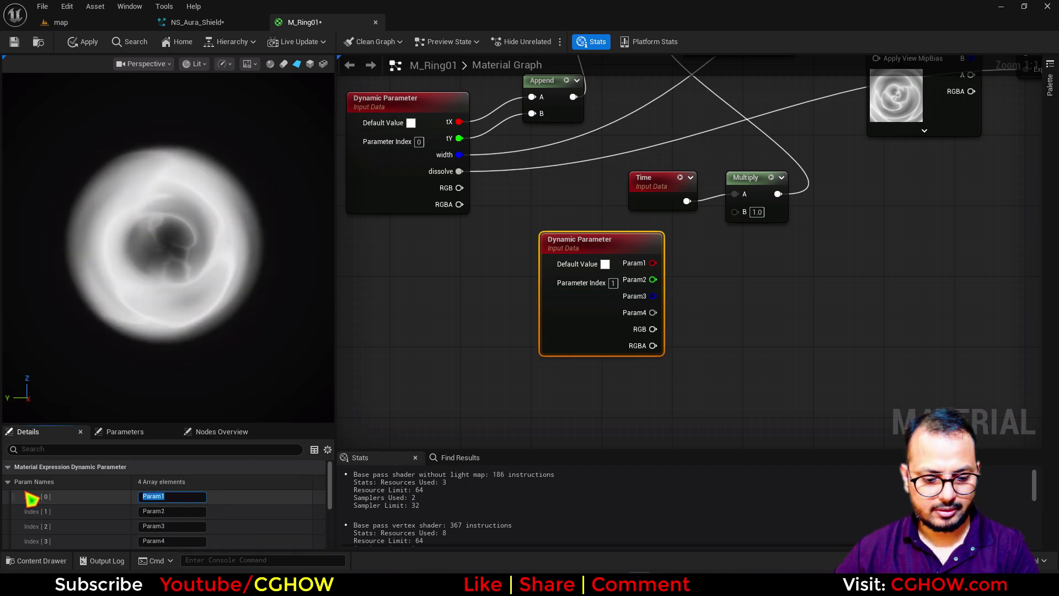
click(144, 500)
text(pa)
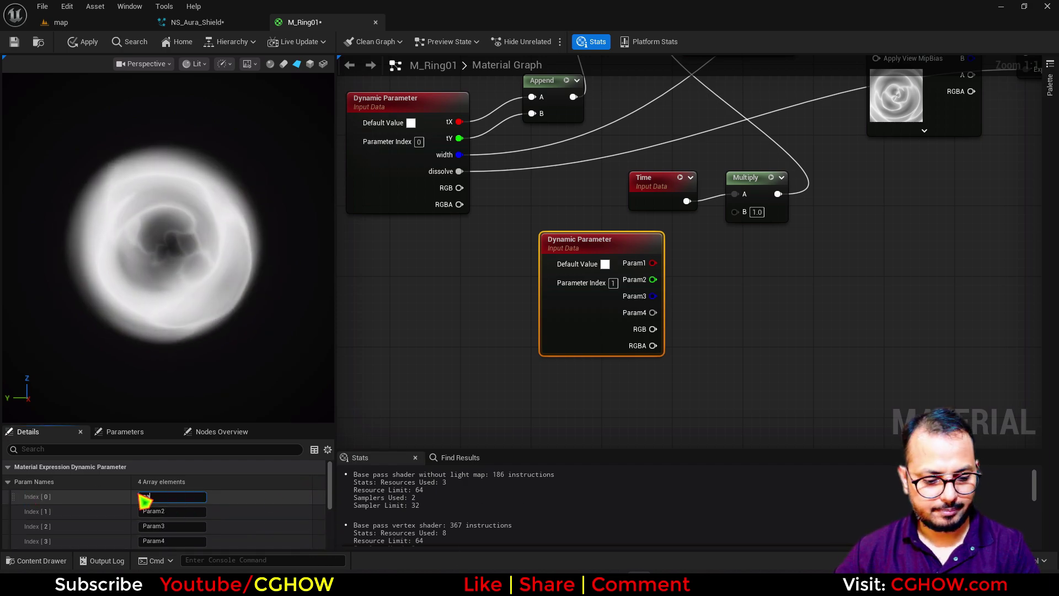
text(n)
key(Return)
Connect the pan output to input B of the Time node's Multiply, apply the material and close M_Ring01
drag(653, 263, 735, 213)
scroll(715, 288, down, 2)
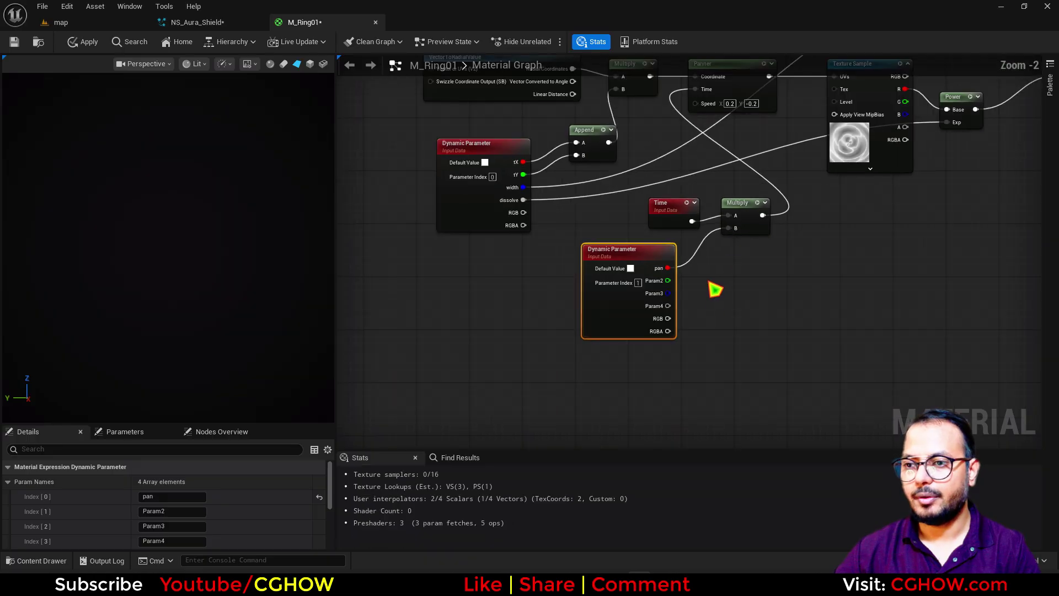
right_drag(709, 282, 637, 415)
click(83, 42)
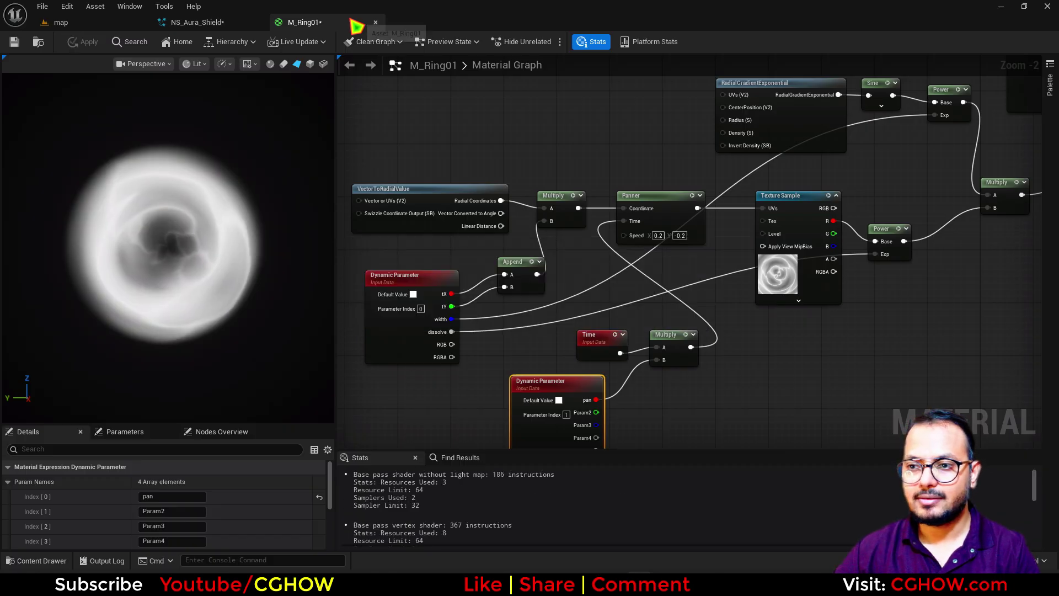
click(376, 22)
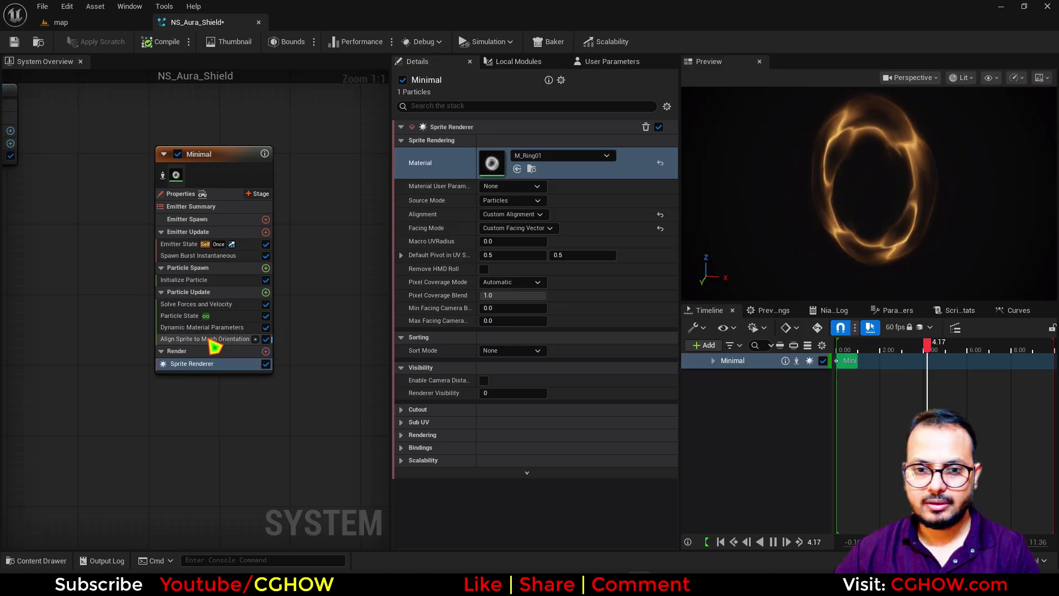
Lower dissolve to about 1.085 in the Minimal emitter's Dynamic Material Parameters and check the ring in the map
click(207, 327)
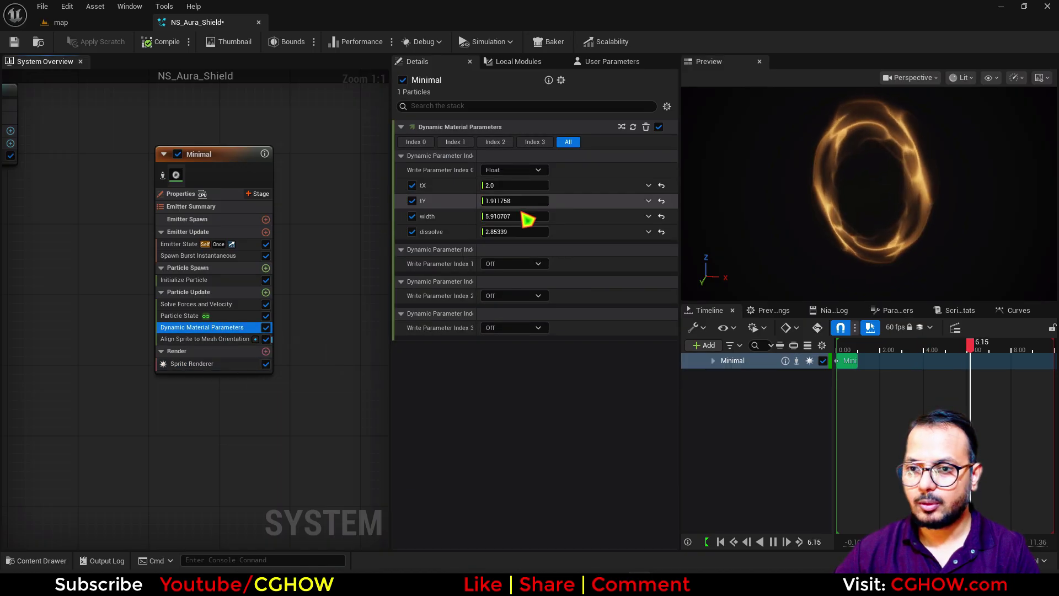
drag(528, 233, 497, 232)
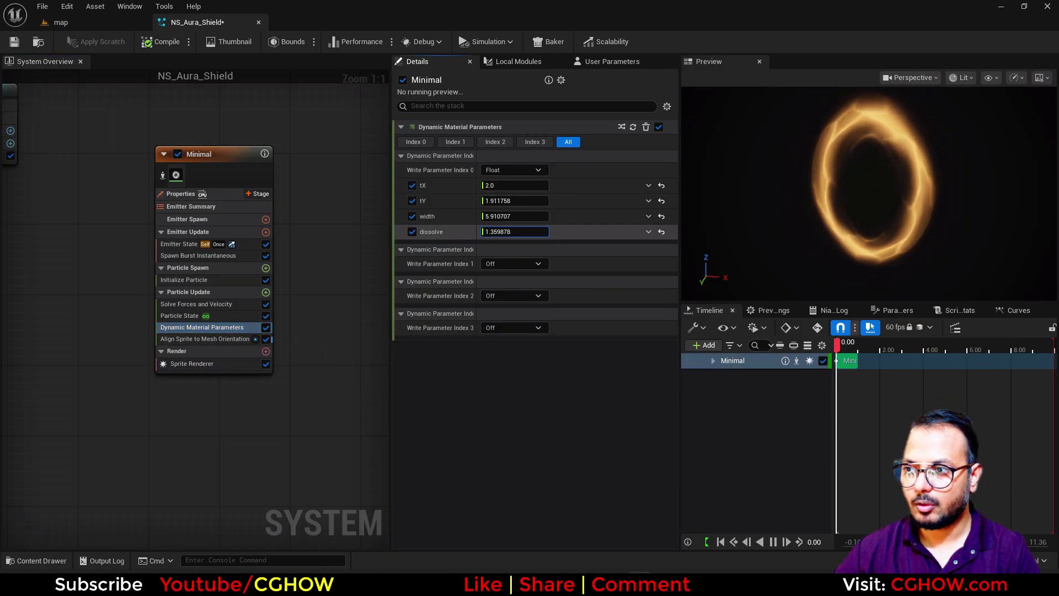
click(105, 26)
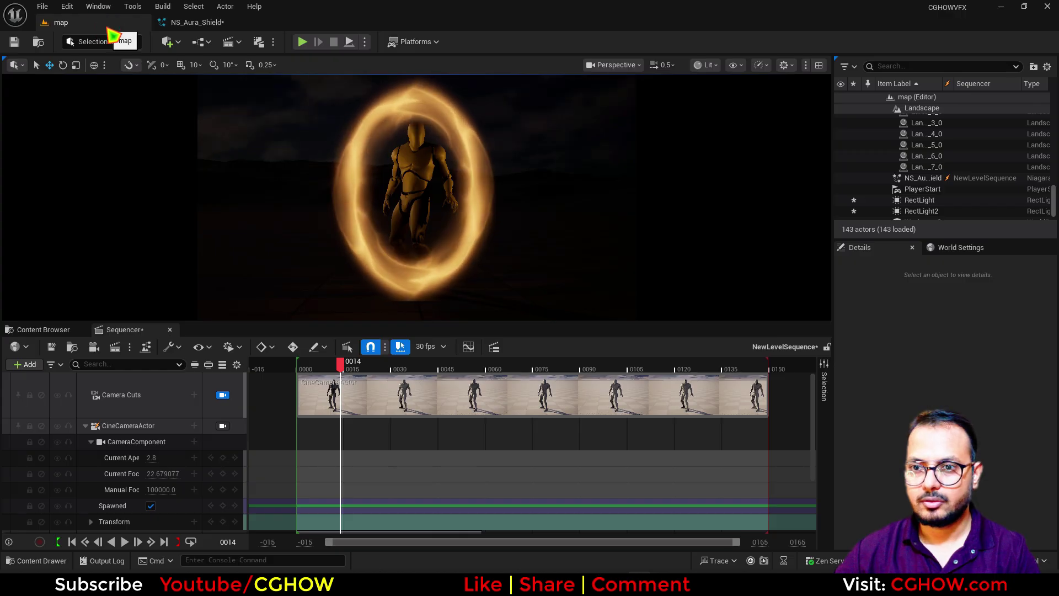
Set Write Parameter Index 1 to Float in NS_Aura_Shield's Dynamic Material Parameters and set pan to 0.2
click(190, 23)
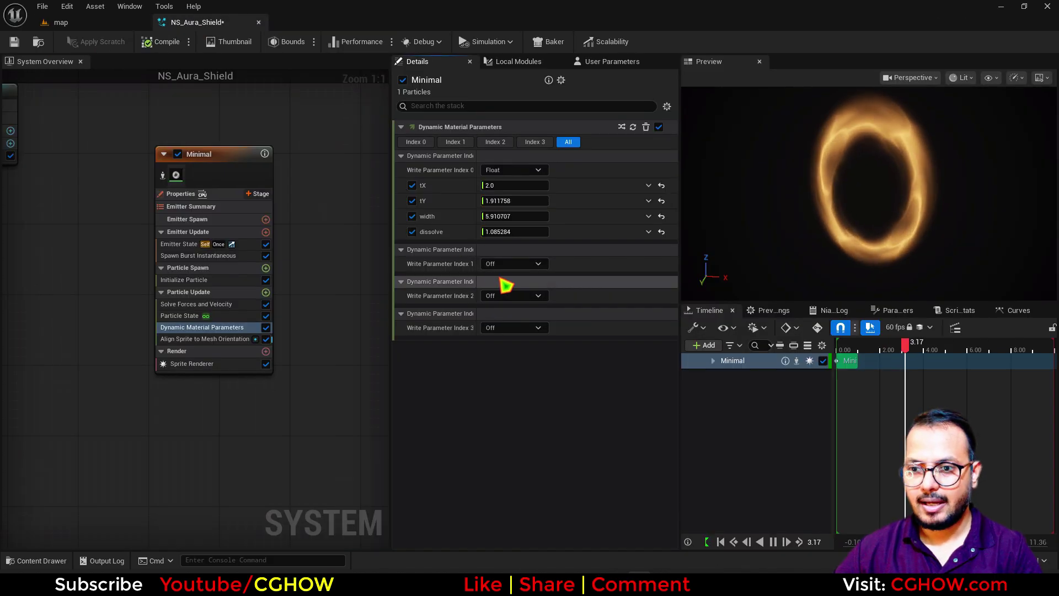
click(505, 264)
click(504, 295)
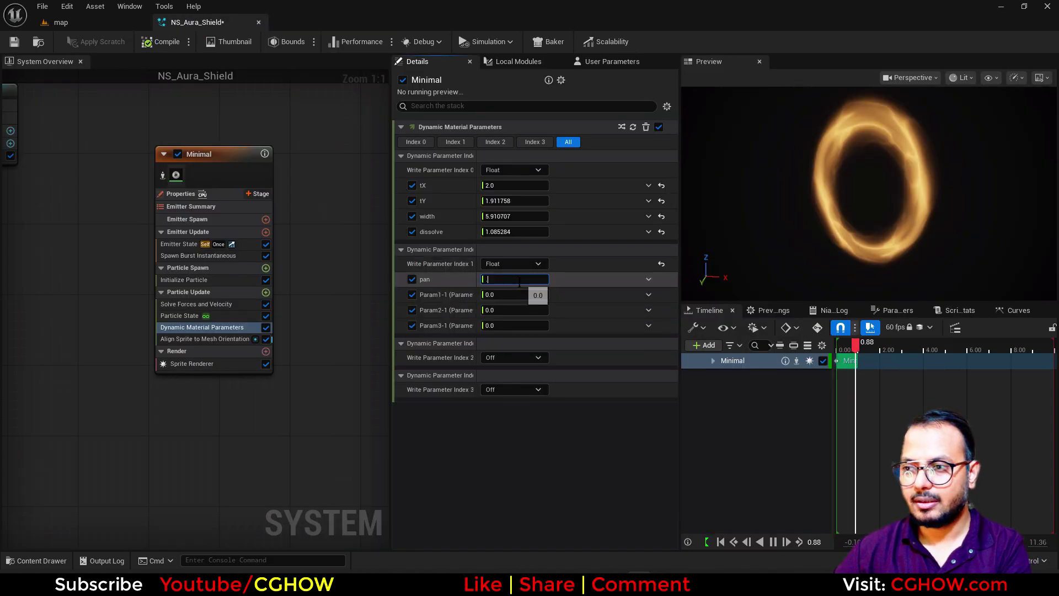
text(0.2)
key(Return)
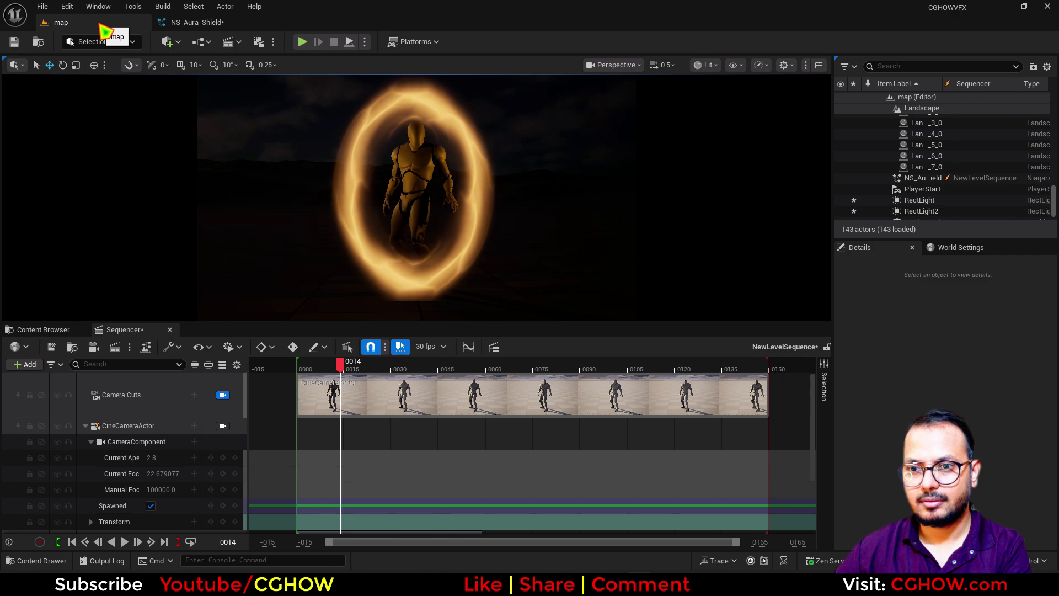
Set the colour alpha to 0.2 in the Minimal emitter's Initialize Particle module and check the ring in the map
click(196, 23)
click(186, 280)
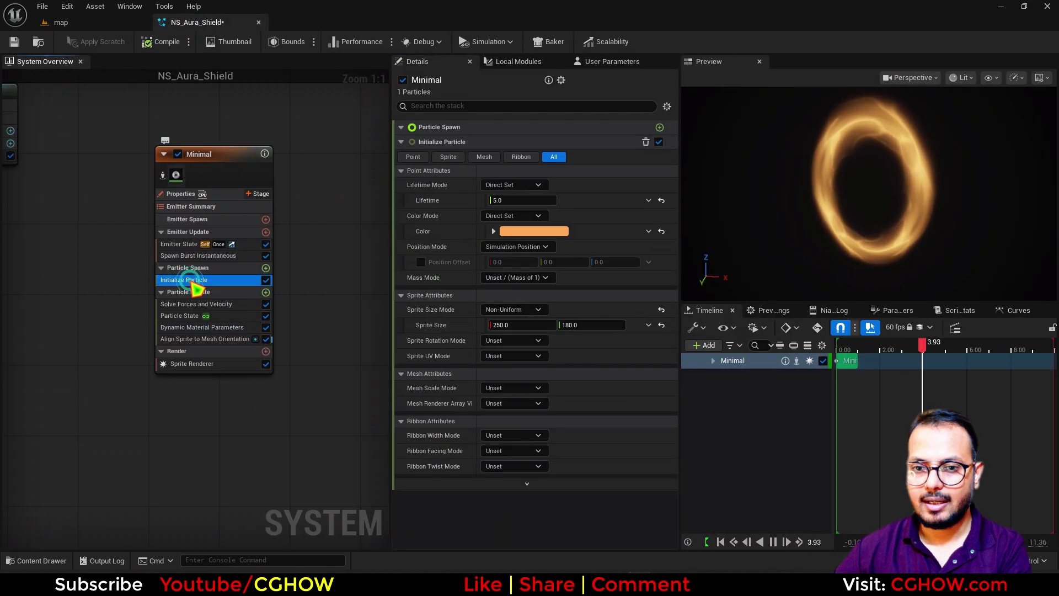
scroll(475, 223, down, 1)
click(493, 215)
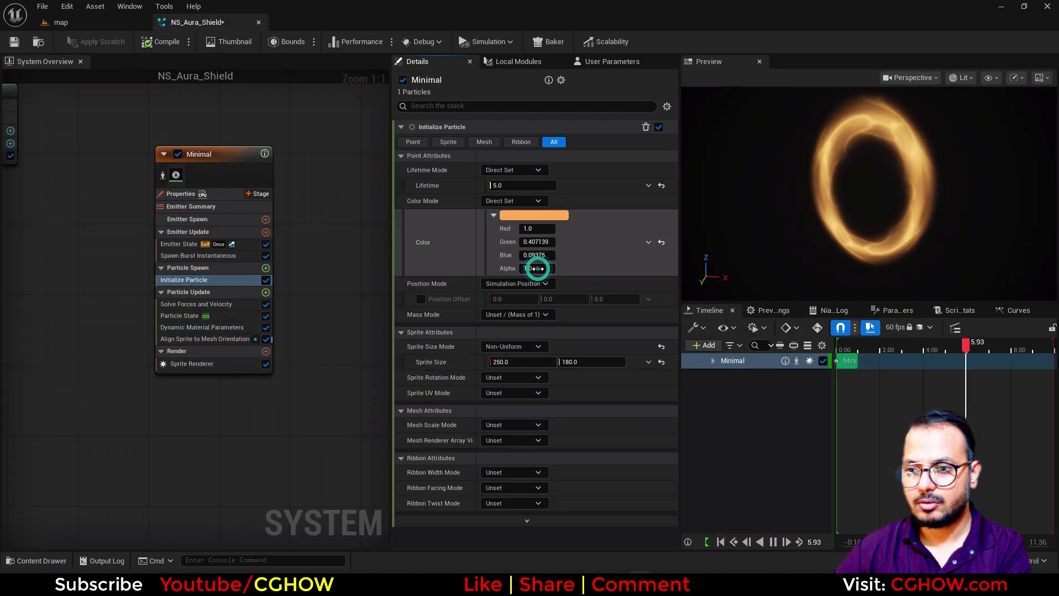
click(86, 24)
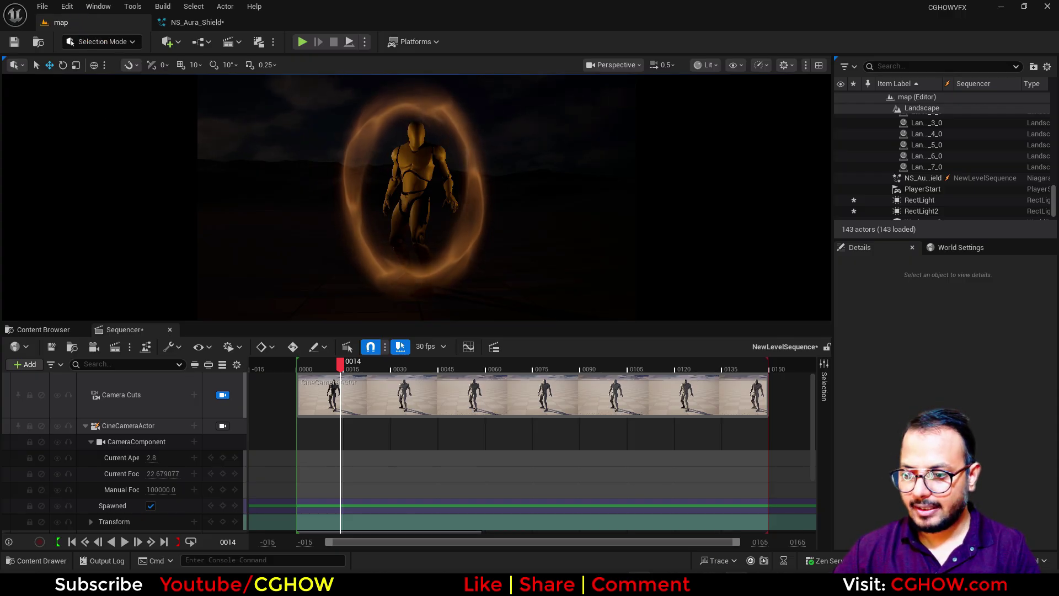
Consult the rune-ring reference image and duplicate the Minimal emitter beside the original in NS_Aura_Shield
click(701, 584)
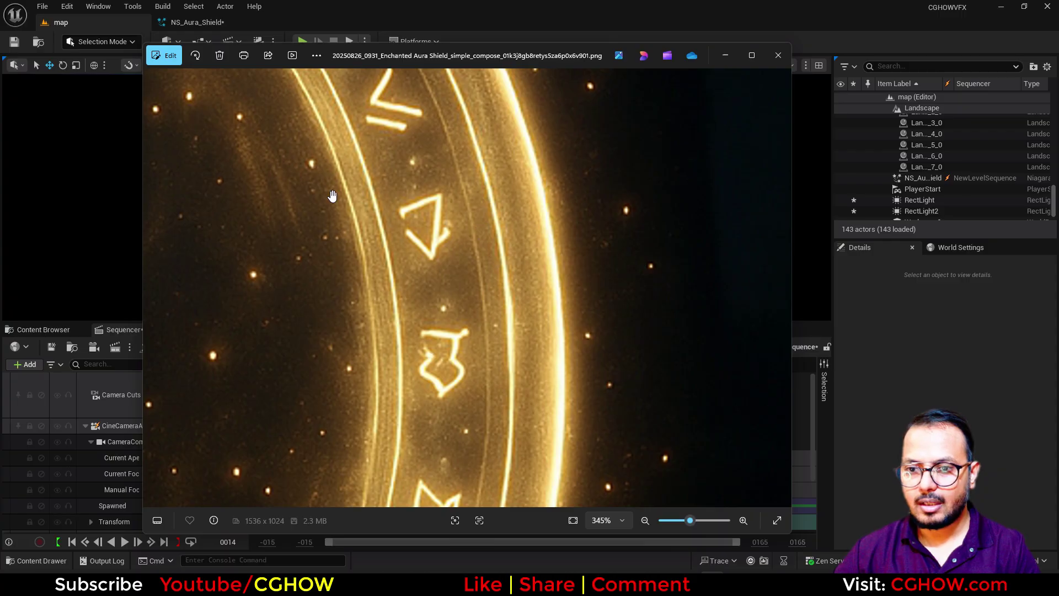
scroll(558, 207, down, 5)
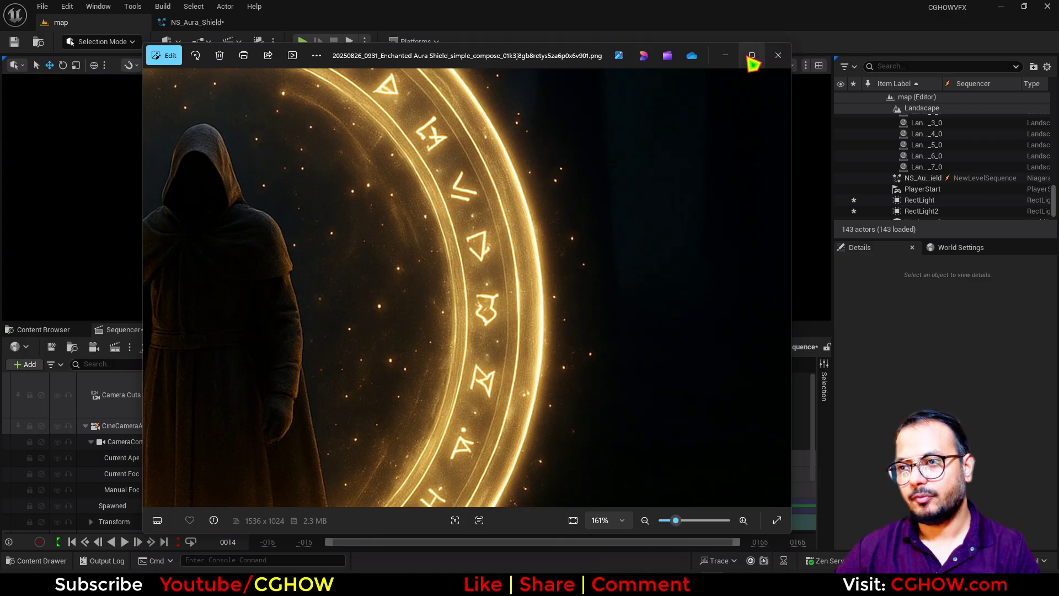
click(725, 55)
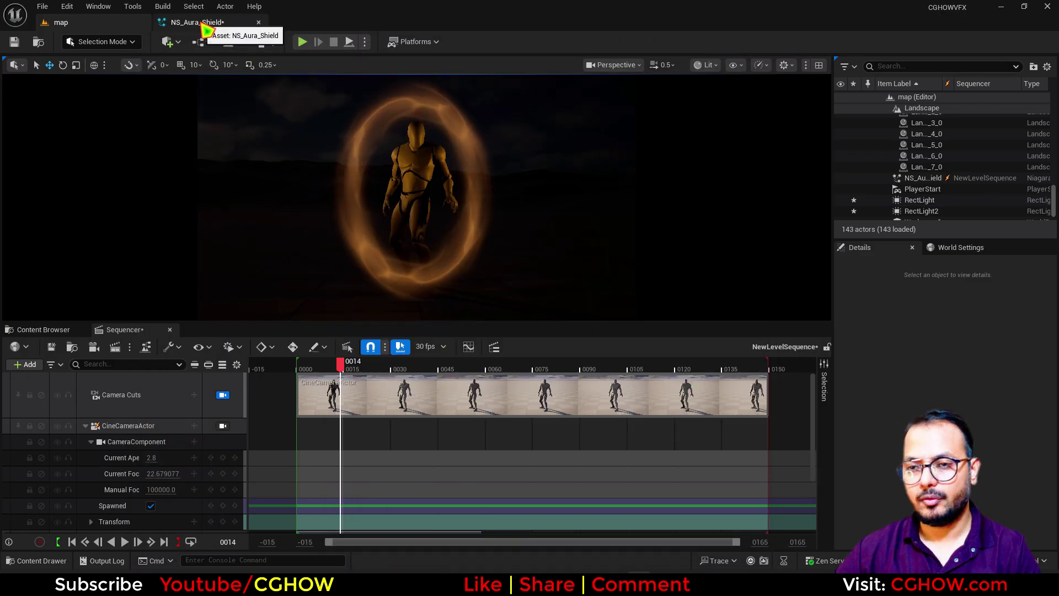
click(199, 22)
right_drag(300, 203, 191, 196)
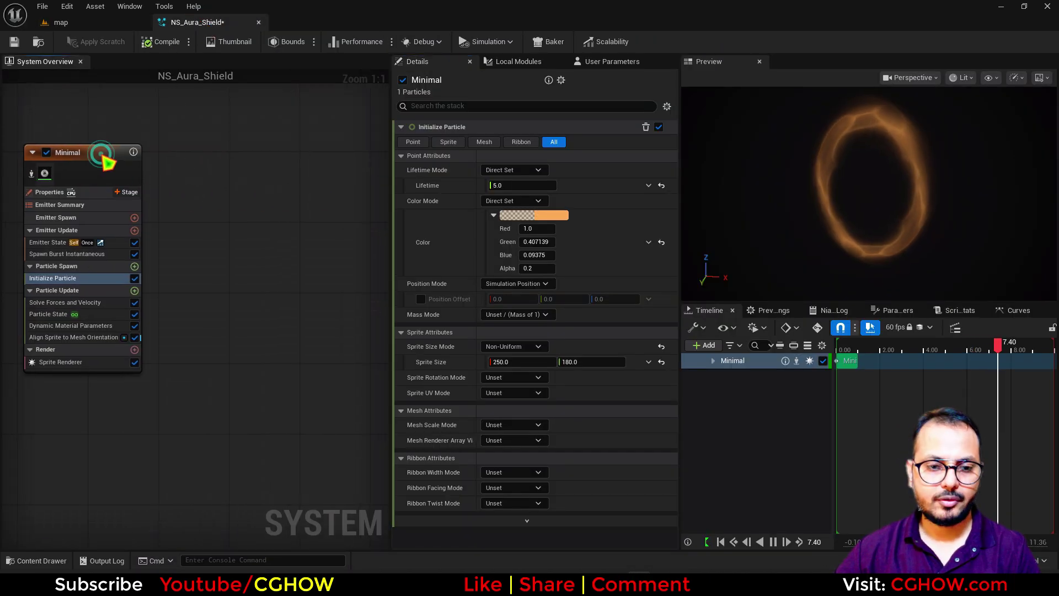
click(101, 155)
key(ctrl+c)
click(206, 146)
key(ctrl+v)
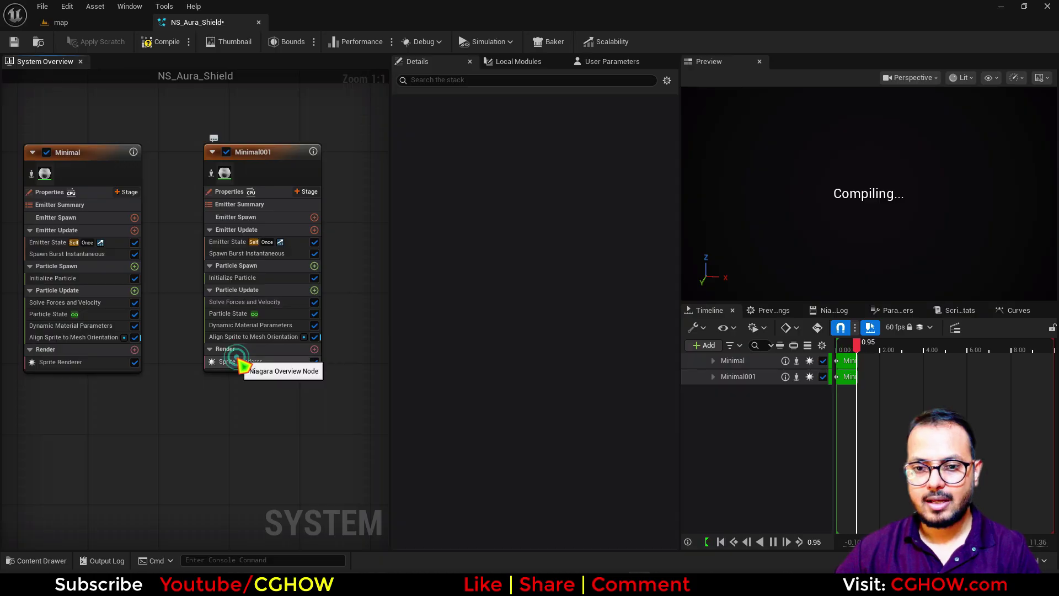
Set the duplicated emitter's Sprite Renderer Sort Order Hint to 1 and isolate that emitter in the preview
click(241, 362)
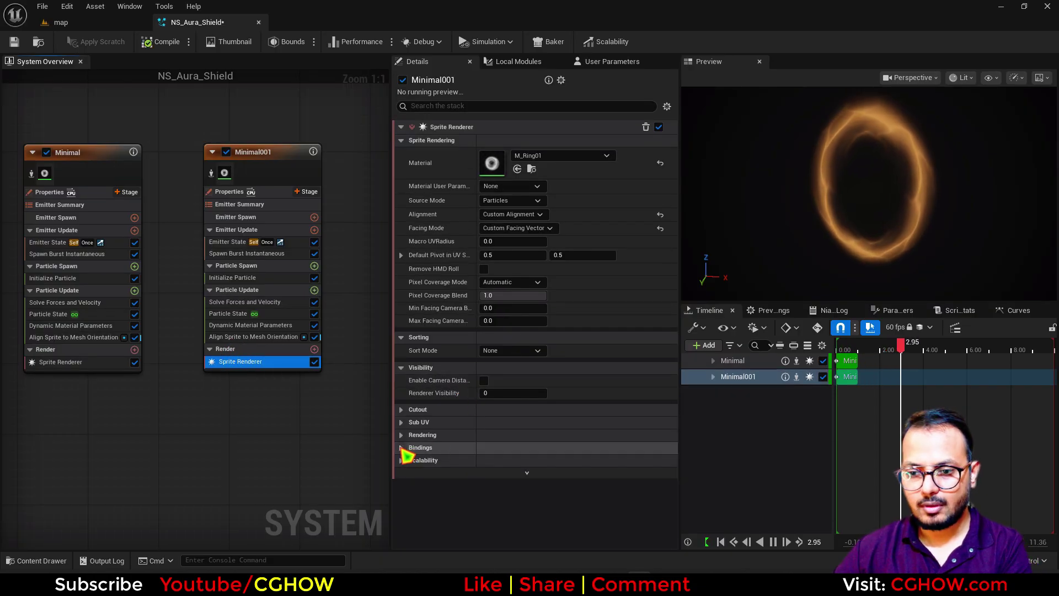
click(401, 435)
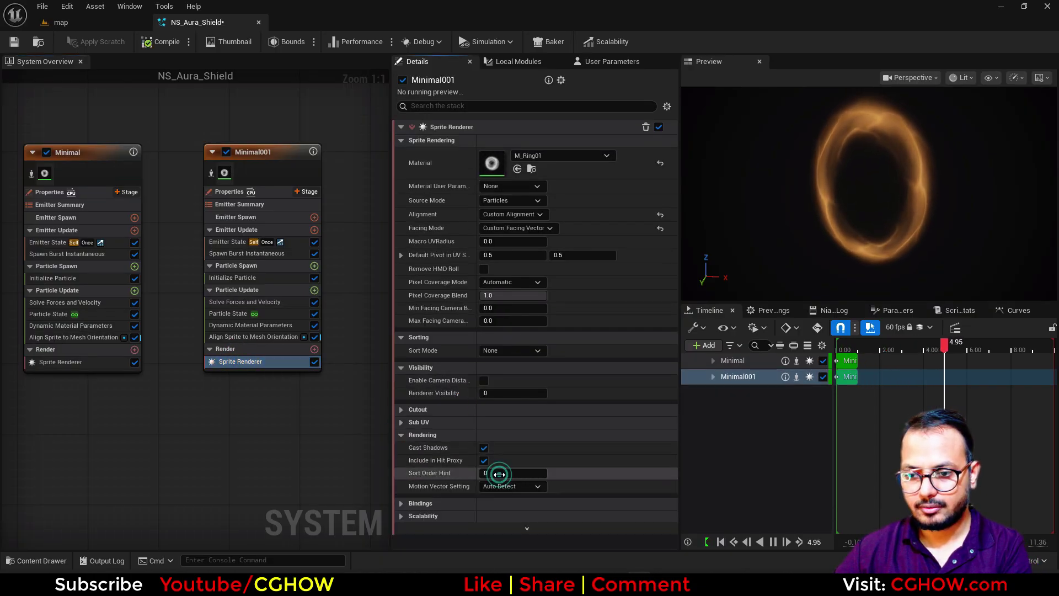
key(Return)
click(211, 173)
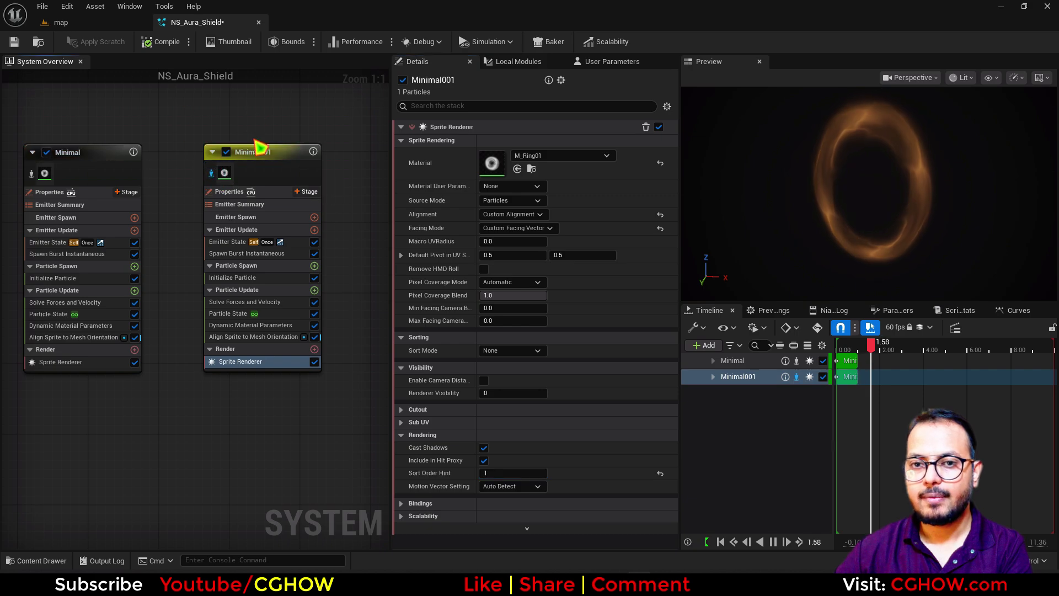
Set the duplicated emitter's Initialize Particle colour to a bright orange with red 5.0, green about 1.498, blue 0 and alpha 1.0
click(232, 277)
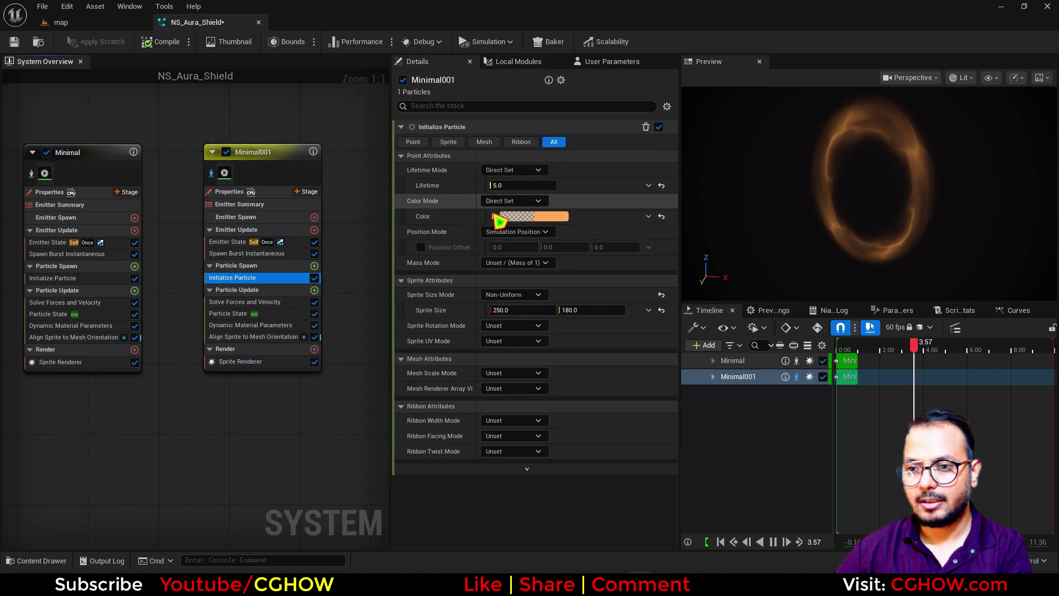
click(494, 215)
text(1)
key(Return)
click(535, 216)
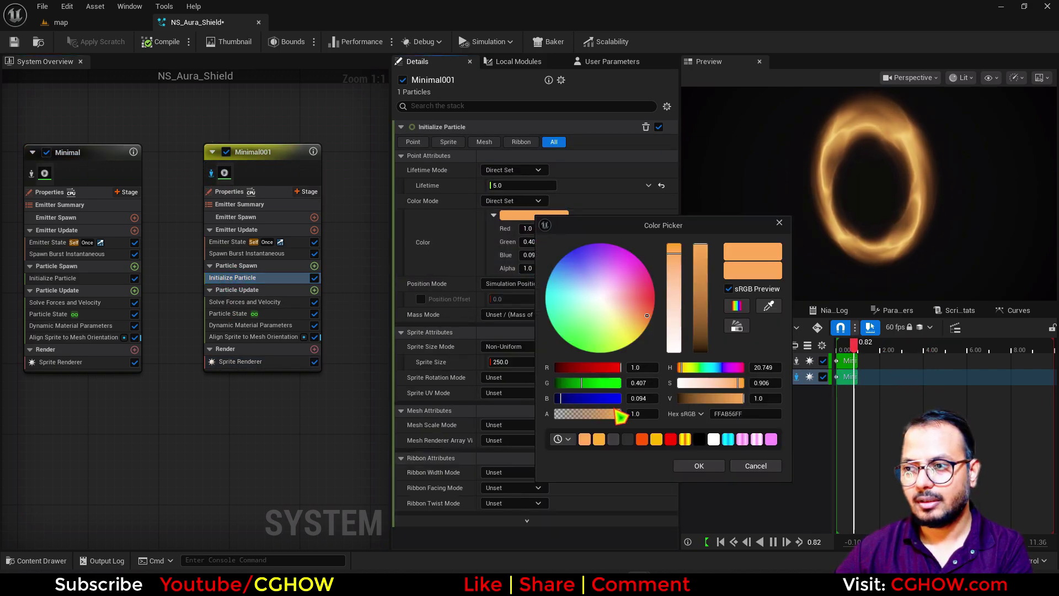
key(Return)
drag(649, 316, 653, 315)
click(699, 465)
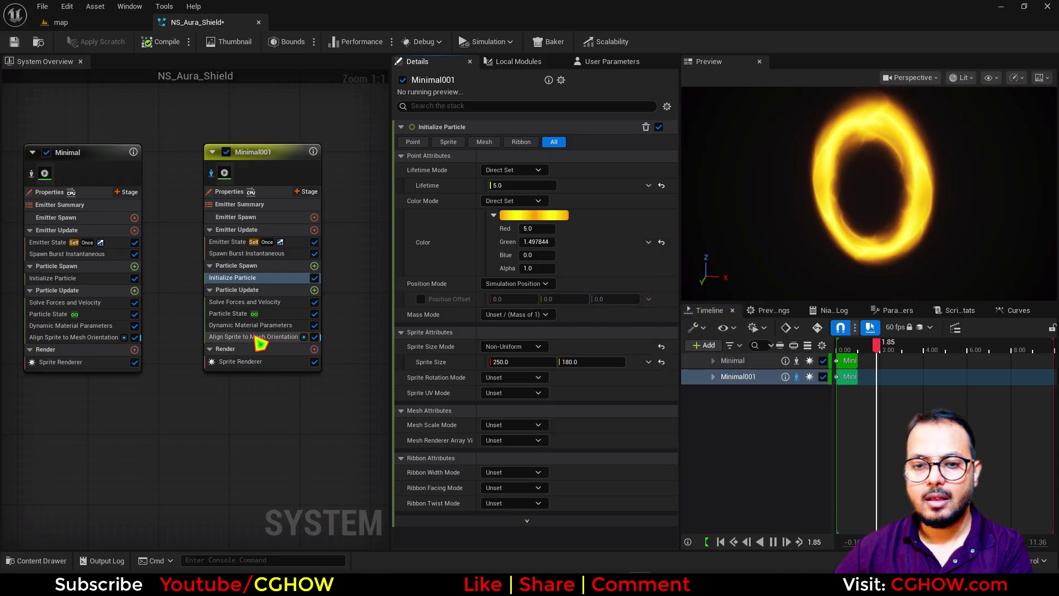
Set the duplicated emitter's dynamic material width to about 2072.72 and its dissolve to about 2.70 for a thin ring
click(259, 337)
click(260, 325)
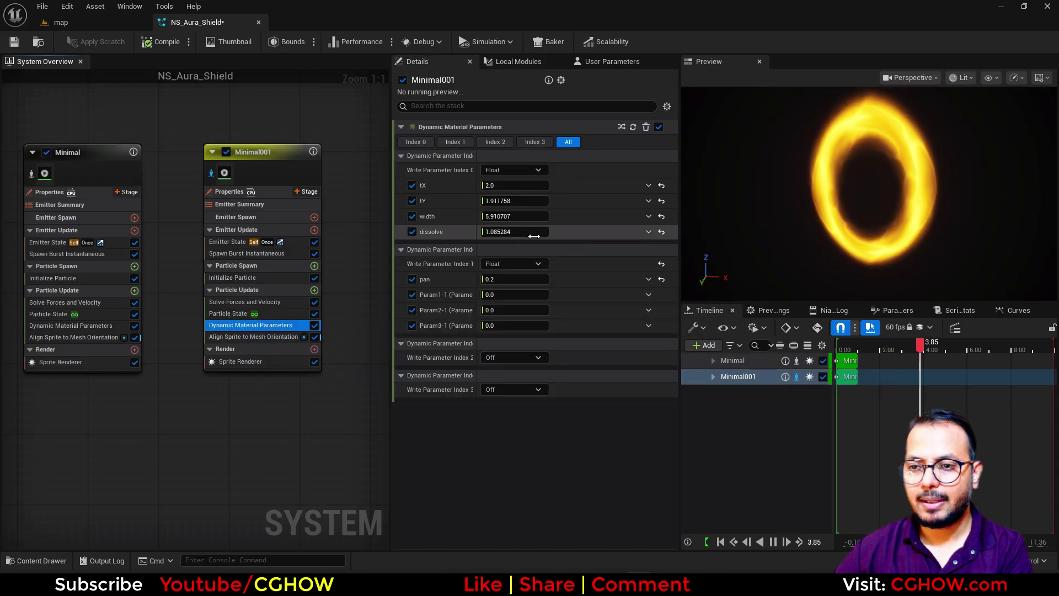
click(508, 220)
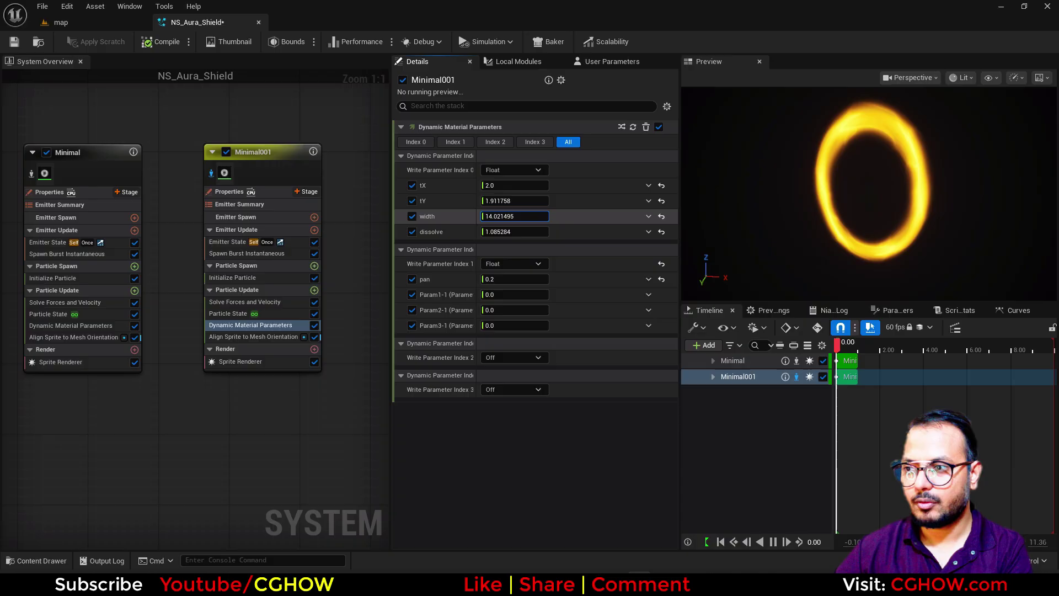
drag(509, 219, 557, 220)
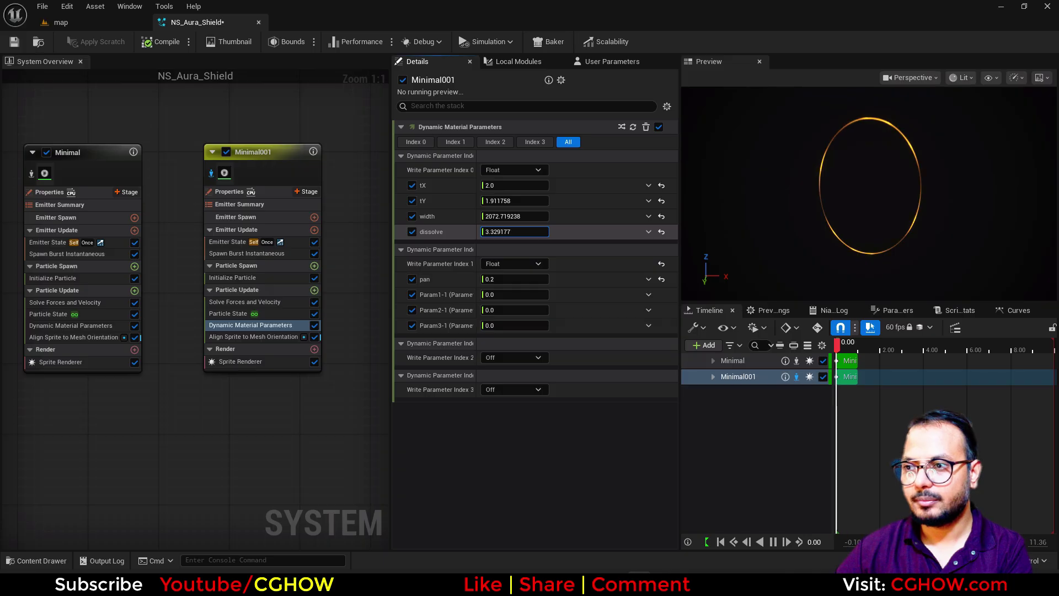
drag(514, 232, 520, 231)
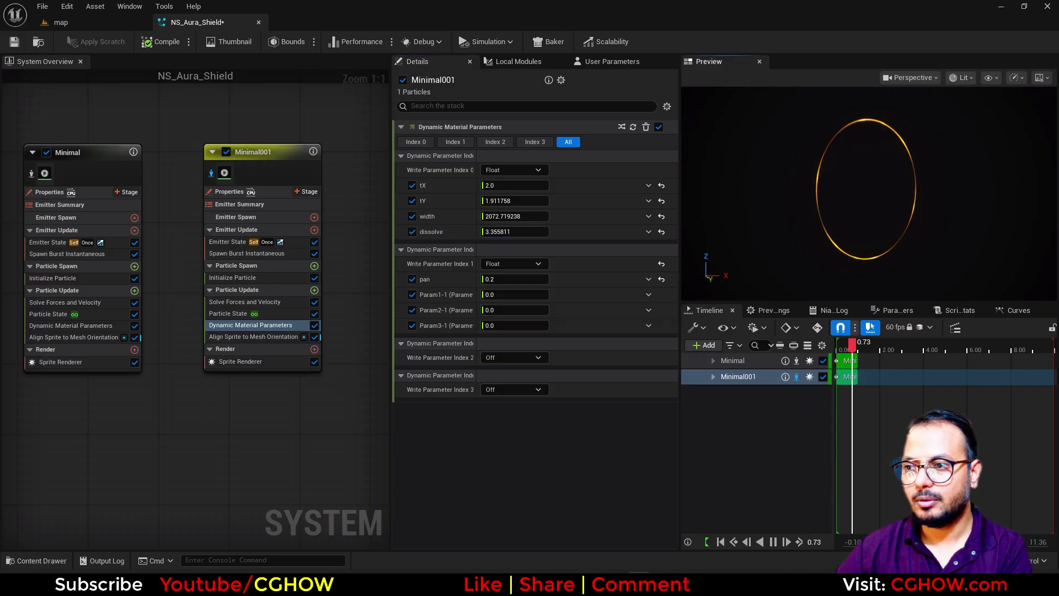
click(508, 232)
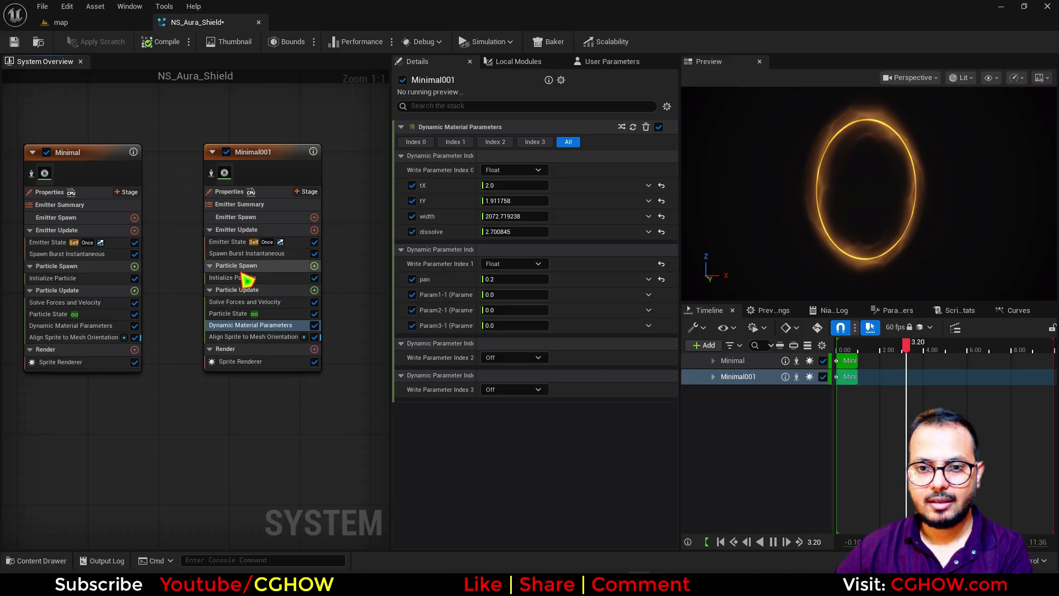
Add a Scale Sprite Size module to the duplicated emitter's Particle Update, in Uniform mode with a scale factor of about 1.083
click(314, 291)
text(size)
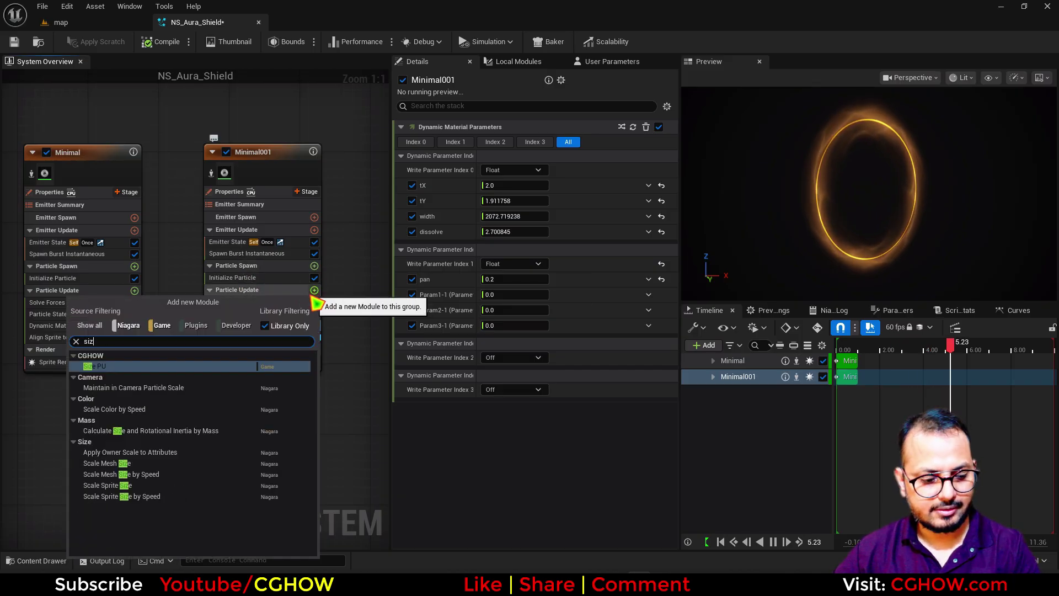
click(122, 487)
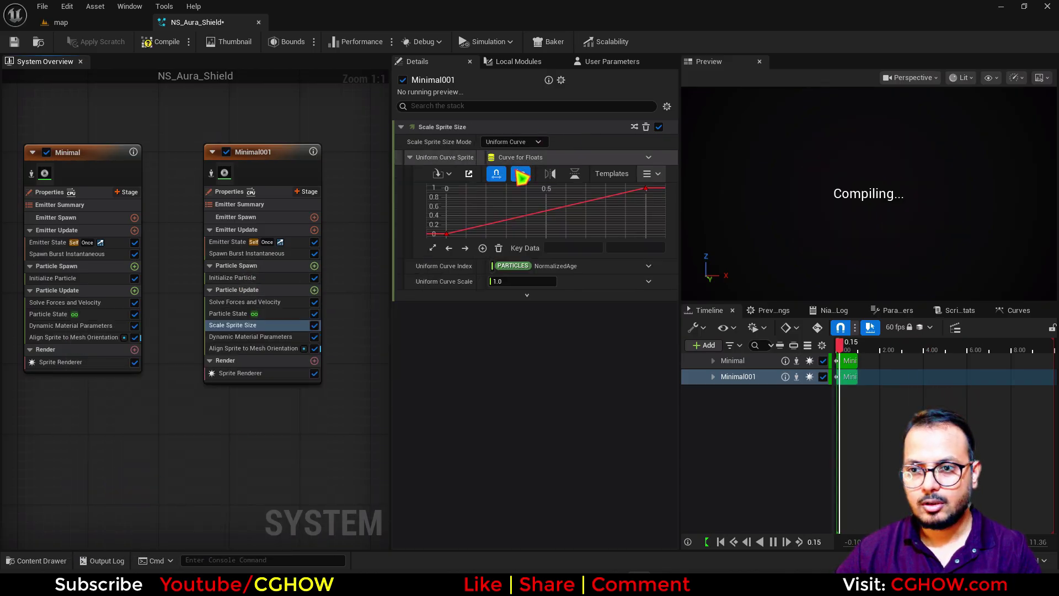
click(507, 142)
click(525, 159)
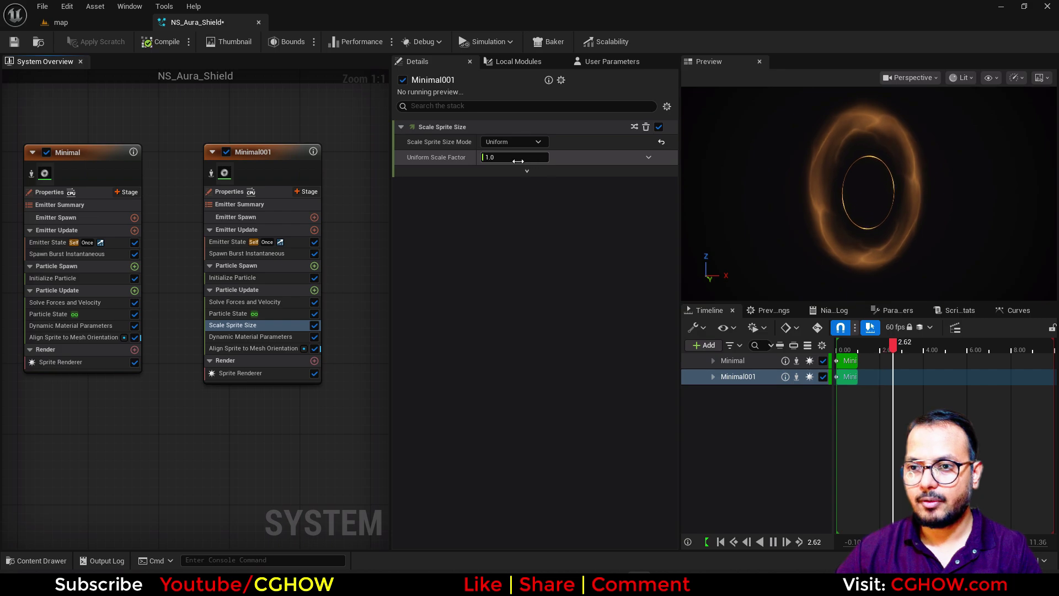
click(518, 158)
click(513, 236)
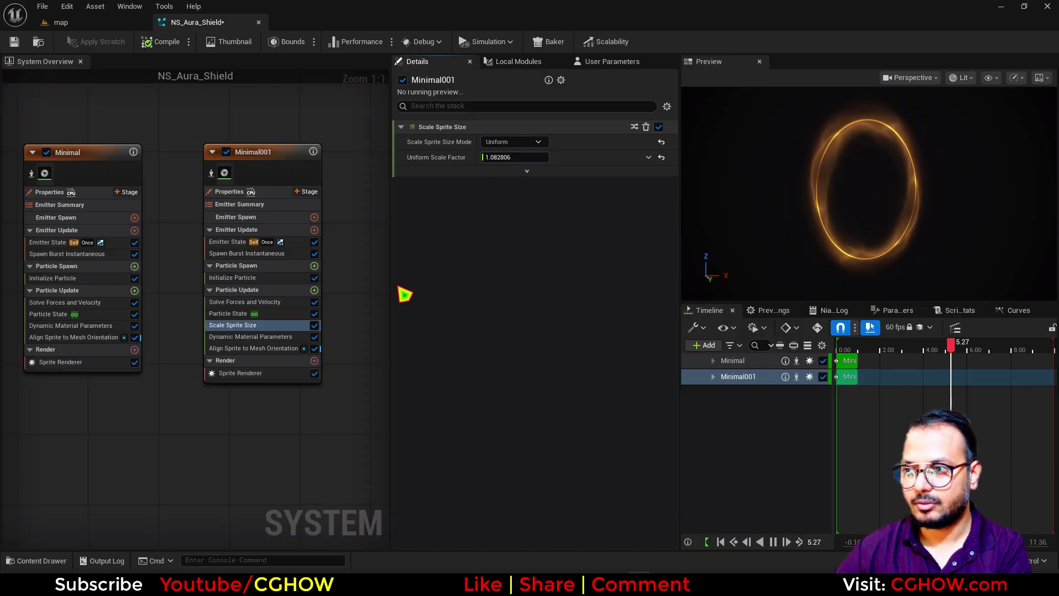
Try a uniform scale factor of about 1.741, and remove the Scale Sprite Size module from the Minimal001 emitter
mouse_move(503, 157)
mouse_down()
mouse_move(529, 157)
mouse_move(504, 171)
mouse_up()
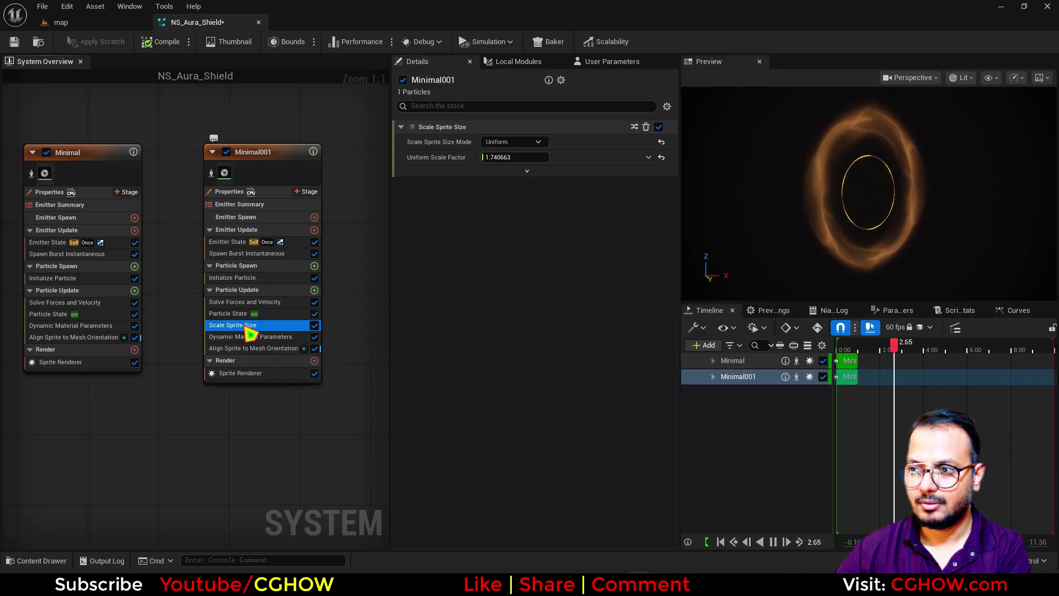
key(Delete)
Drive Minimal001's Initialize Particle sprite size with Multiply Vector 2D, using 250 by 180 for input A
click(251, 278)
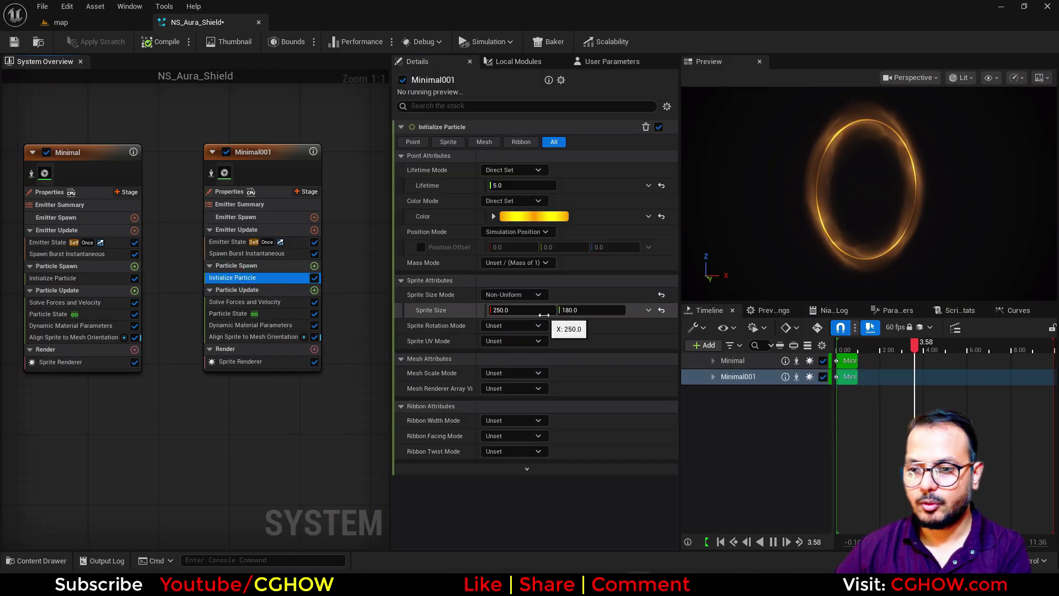
click(513, 294)
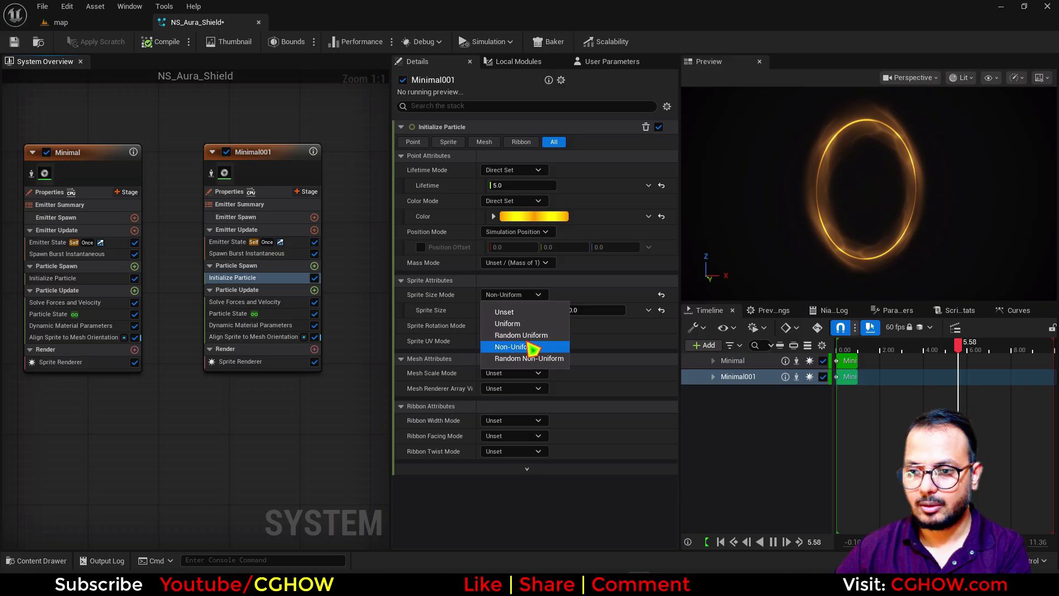
click(644, 312)
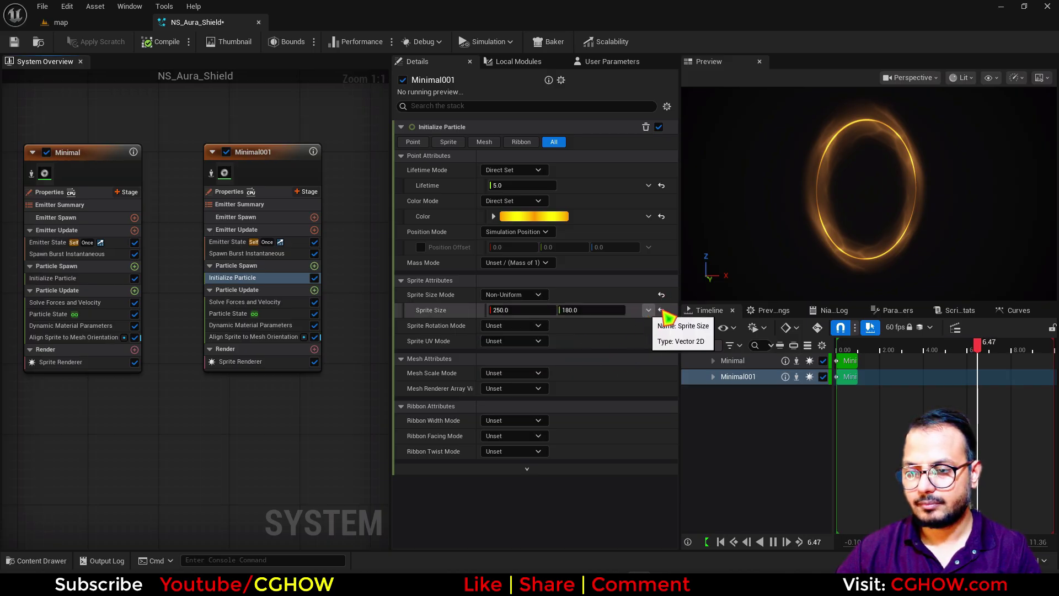
click(649, 310)
text(mu)
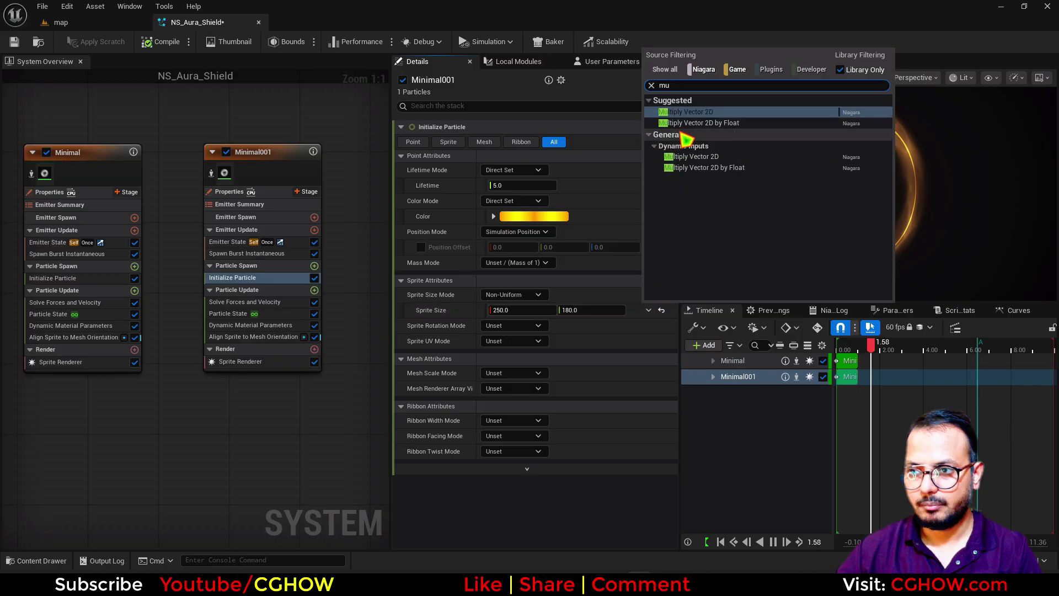
click(674, 111)
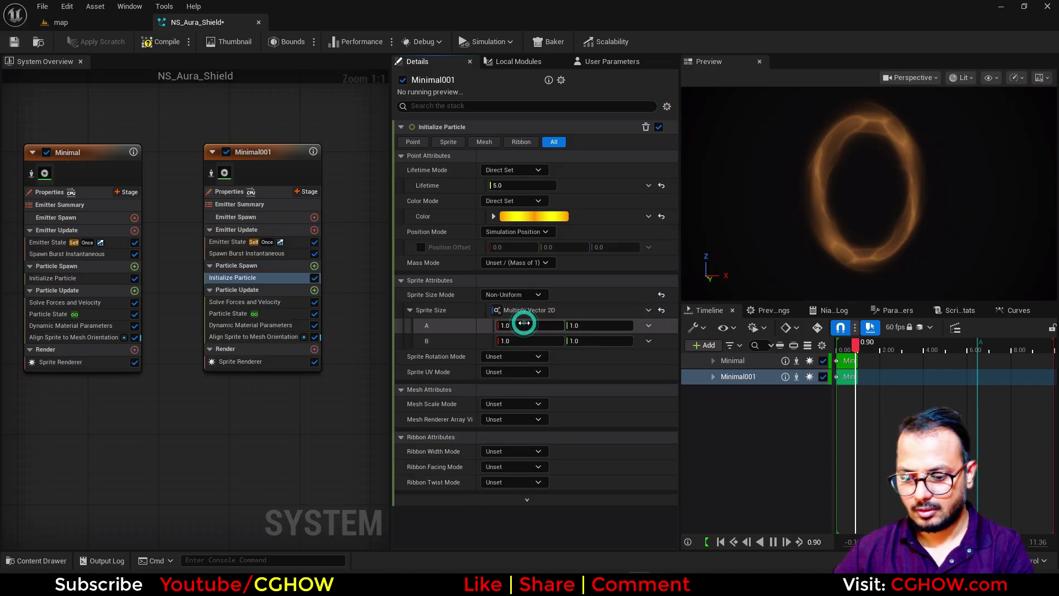
click(578, 323)
text(180)
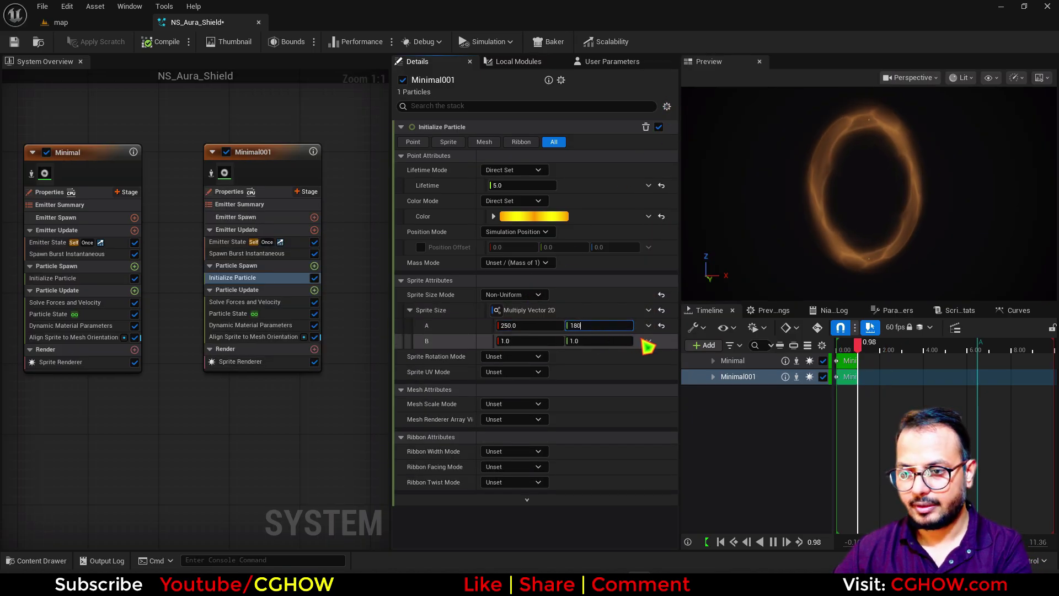
Set input B of Minimal001's sprite size to Multiply Vector 2D by Float, with a float of about 1.144
click(649, 341)
text(flo)
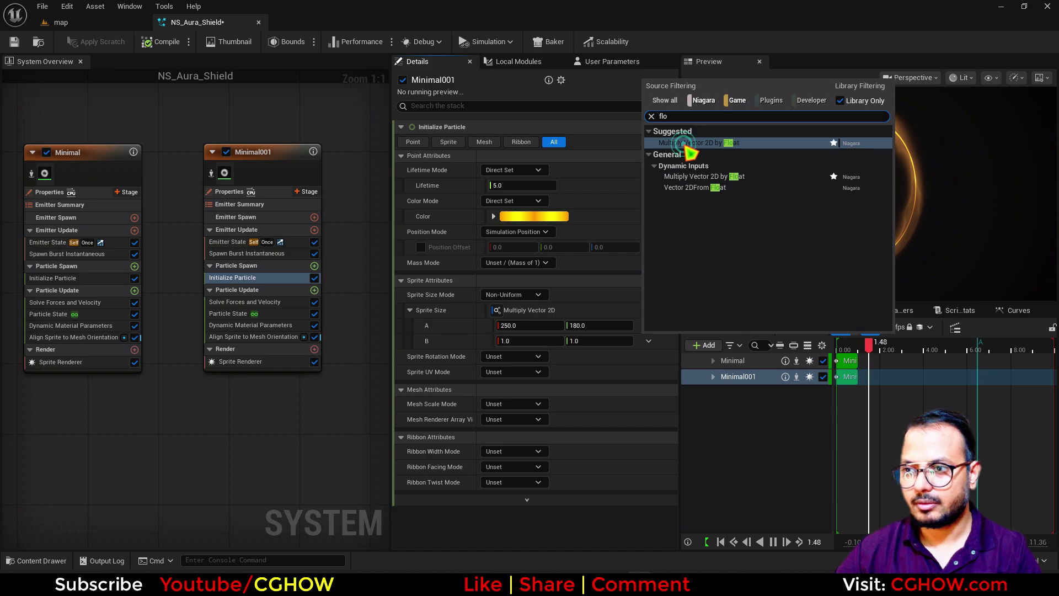
click(682, 144)
drag(532, 357, 548, 358)
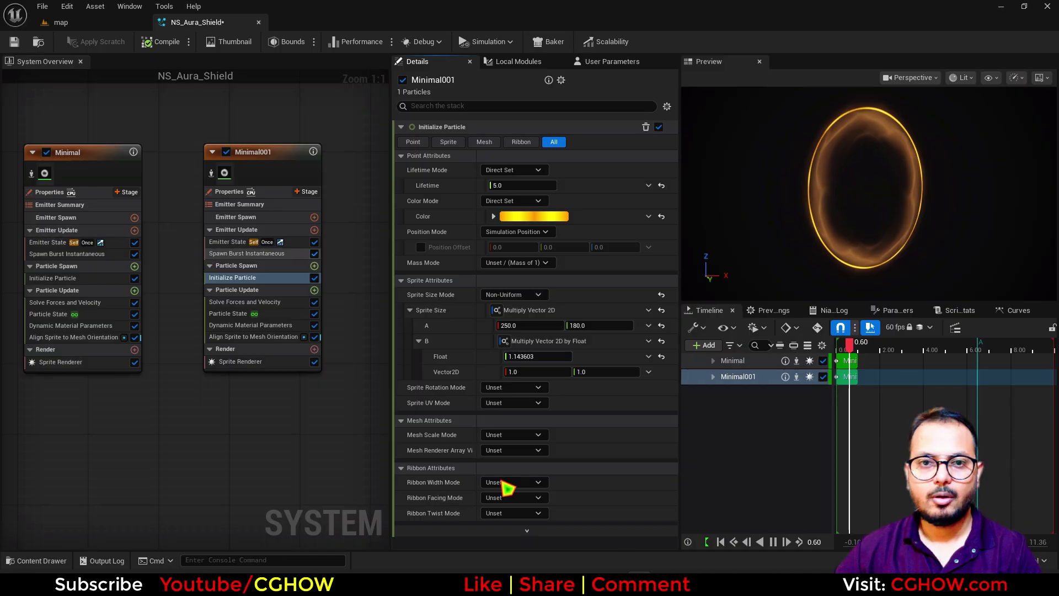
Check the rune-ring reference image, and set Minimal001's dynamic material width to about 613.66 and dissolve to about 2.09
click(715, 581)
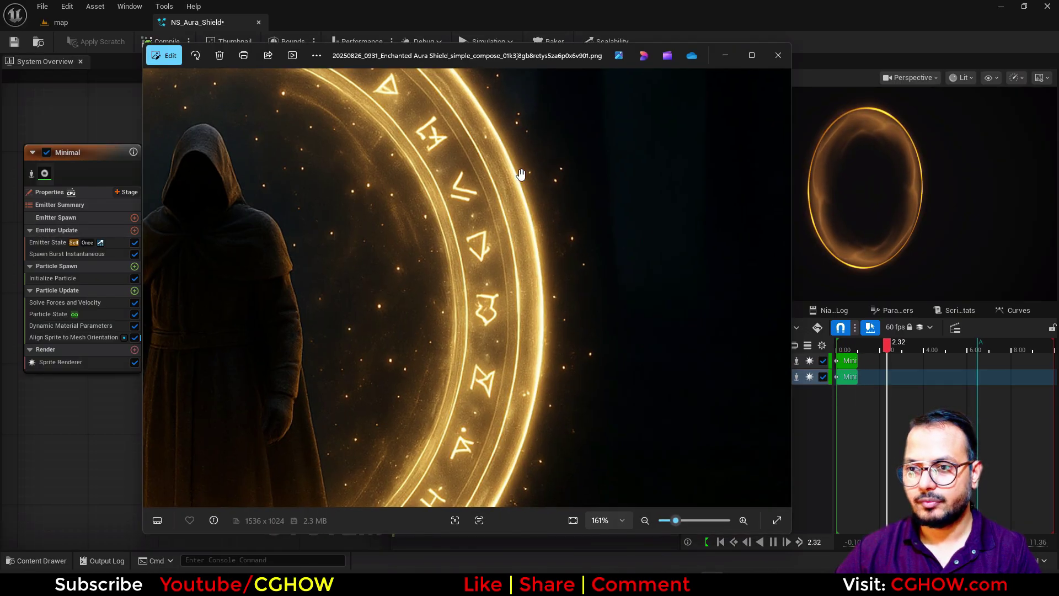
click(726, 56)
click(243, 337)
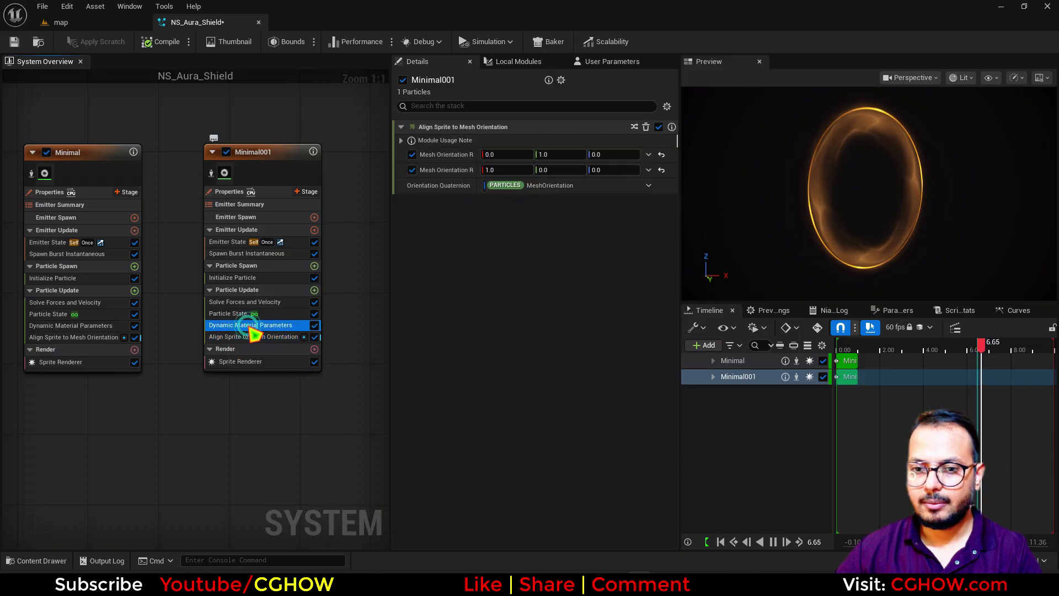
click(248, 326)
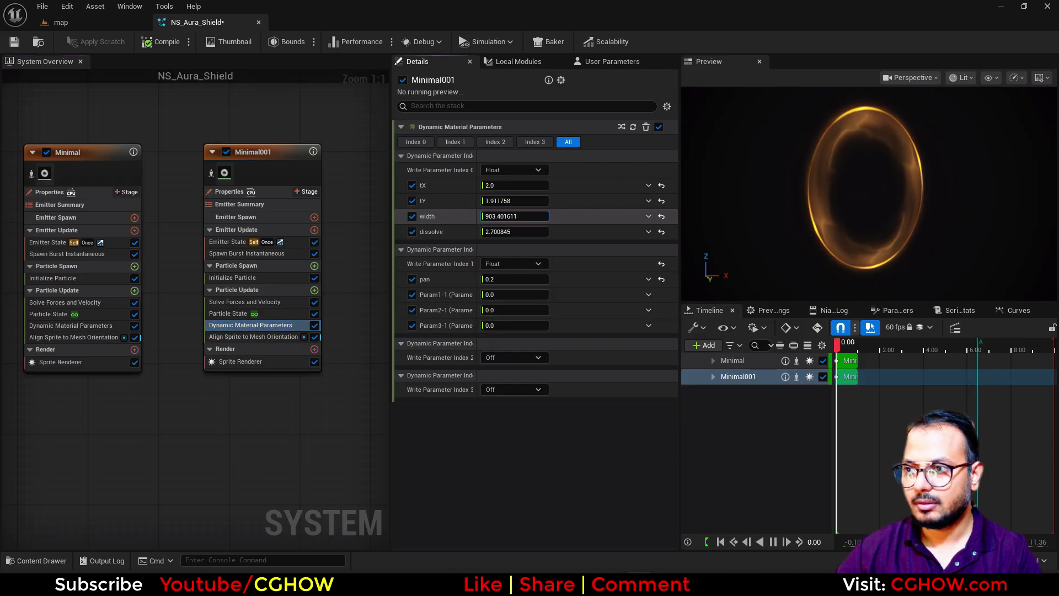
drag(516, 232, 485, 231)
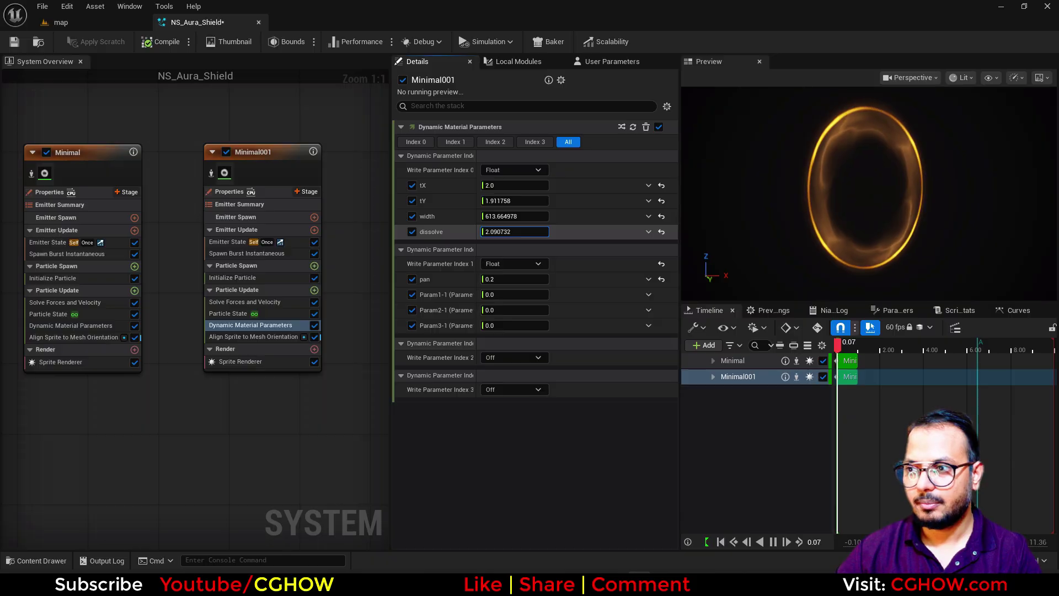
Compare the shield around the mannequin in the map level with the rune-ring reference image, and return to NS_Aura_Shield
click(110, 25)
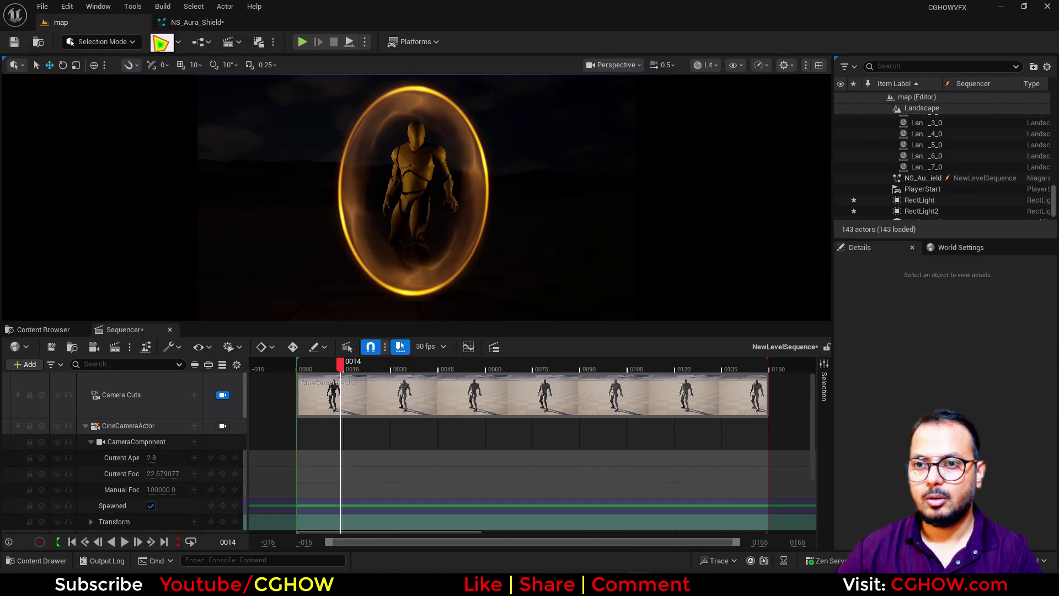
click(640, 583)
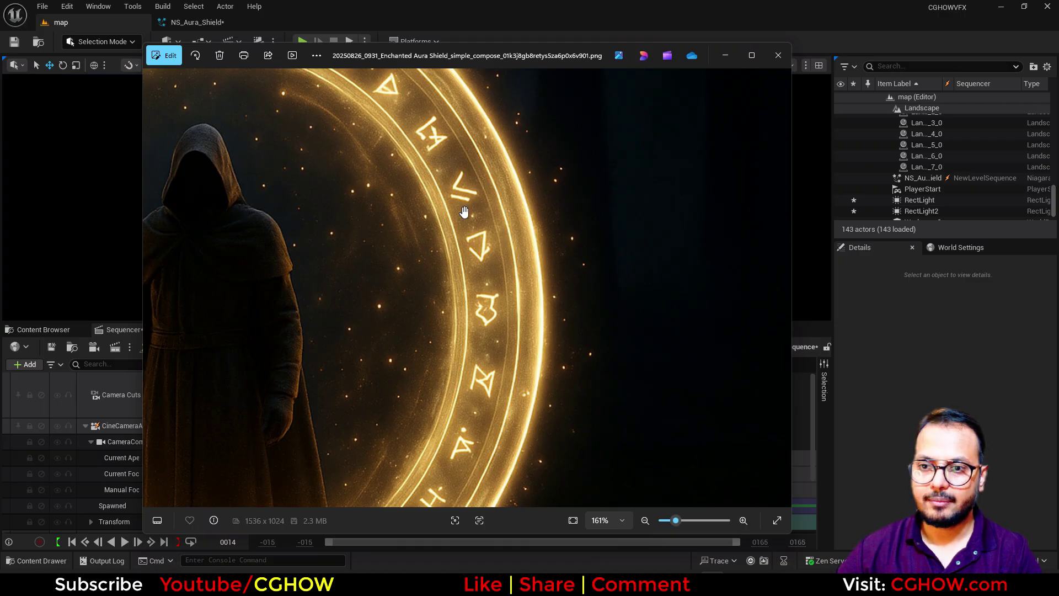
click(725, 56)
click(212, 23)
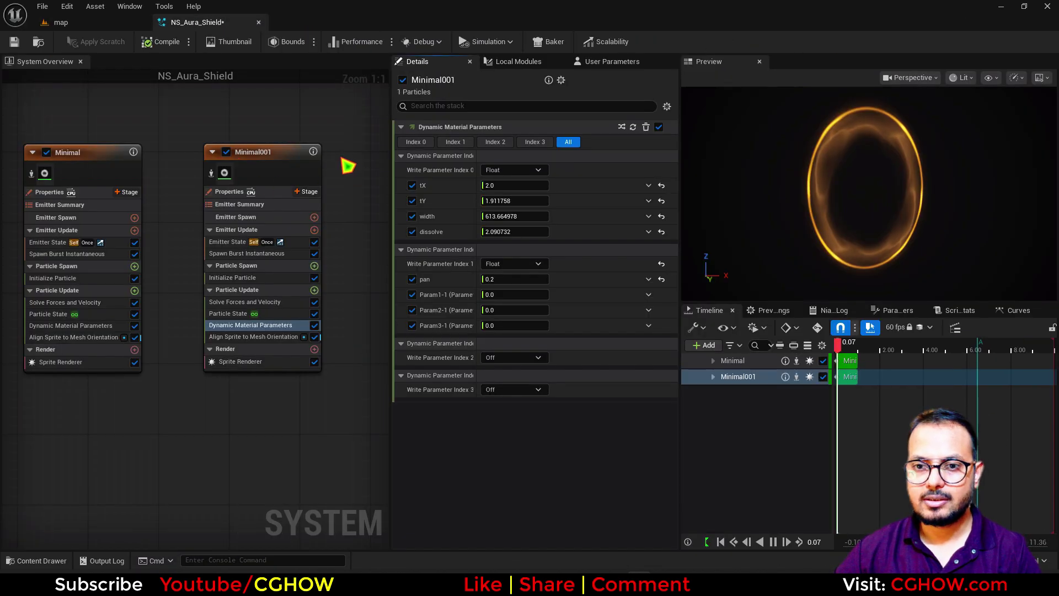
Duplicate the Minimal001 emitter and set the copy's sprite size multiplier float to about 0.949 for a smaller inner ring
right_drag(347, 165, 182, 158)
click(131, 170)
click(233, 152)
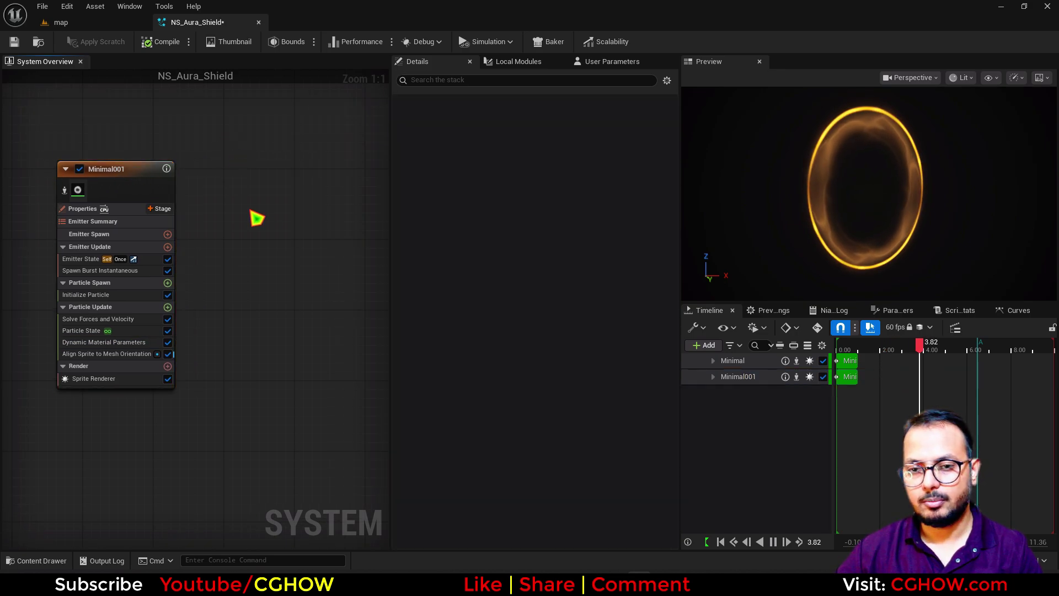
key(ctrl+v)
click(301, 168)
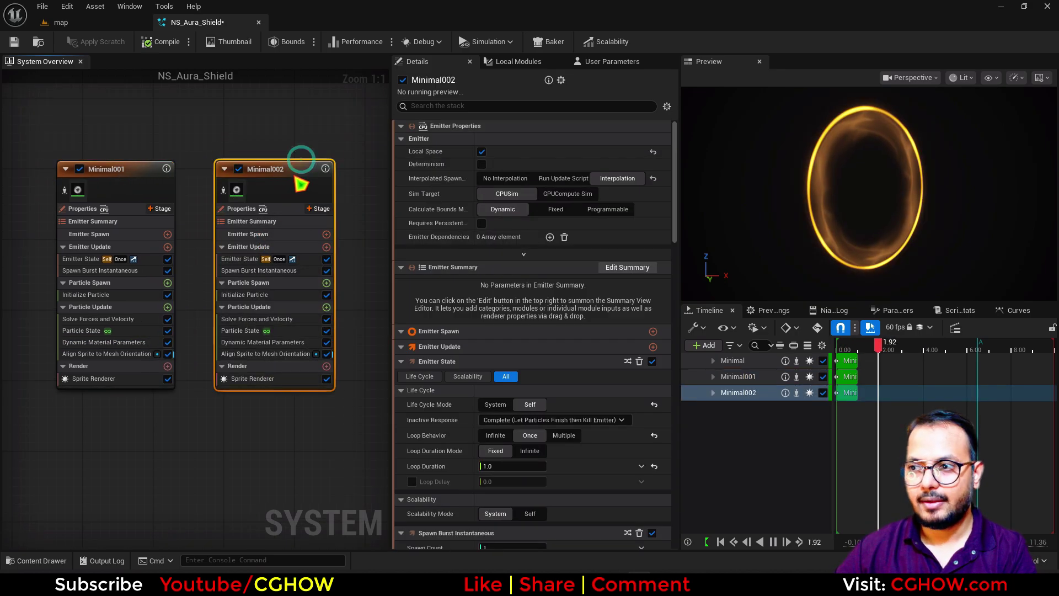
click(245, 294)
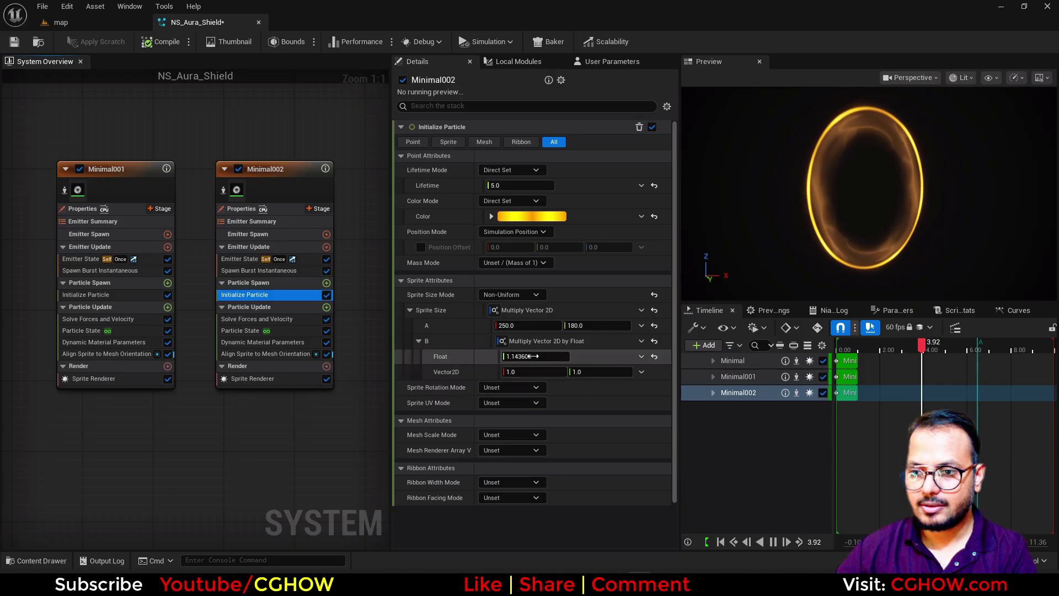
drag(532, 356, 519, 356)
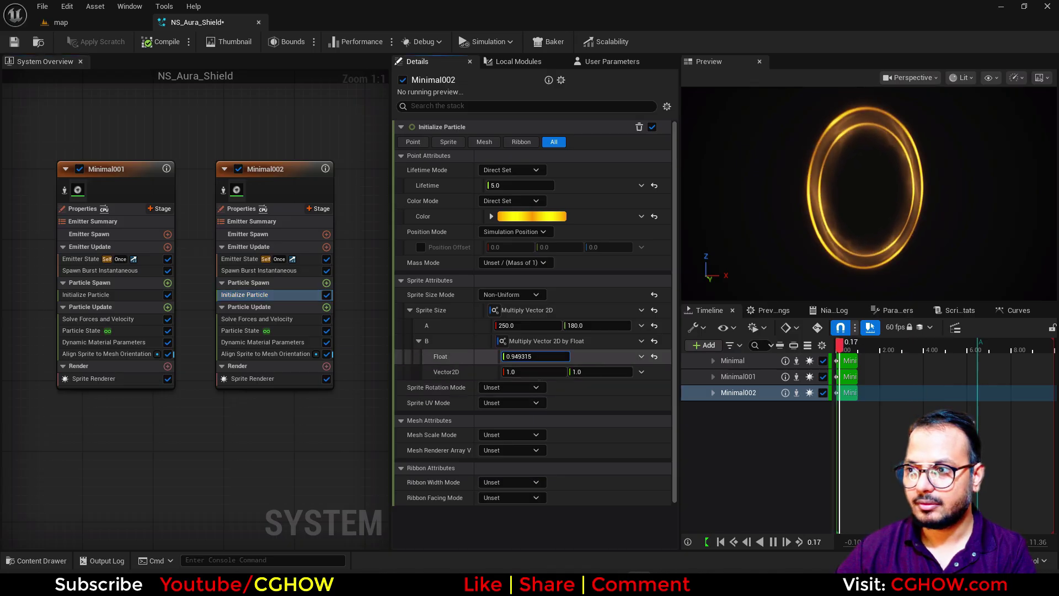
Set Minimal002's dynamic material width to about 5168.27 for a very thin ring line
click(263, 342)
click(265, 353)
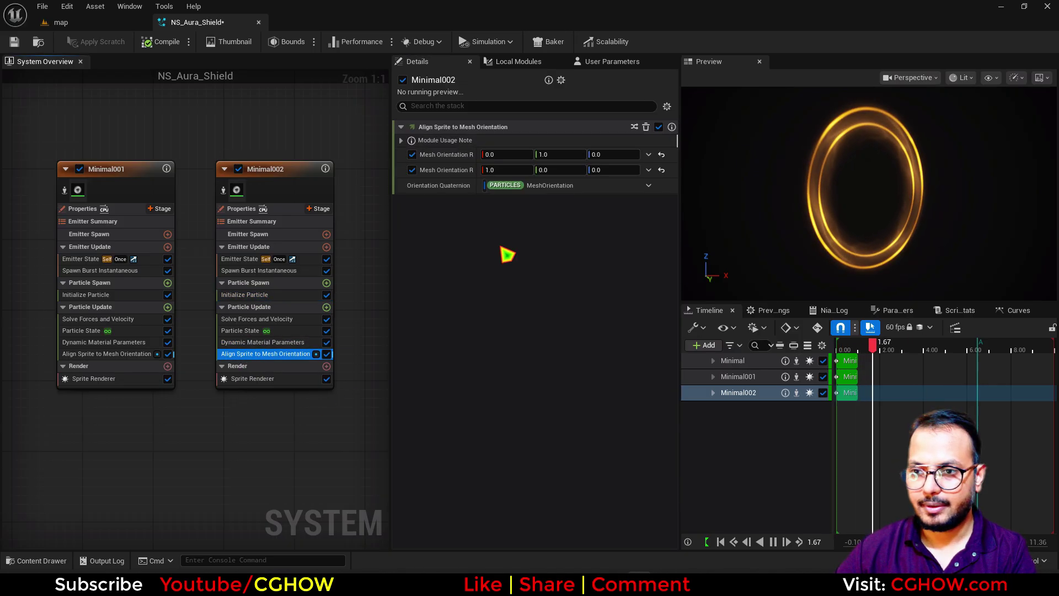
click(262, 342)
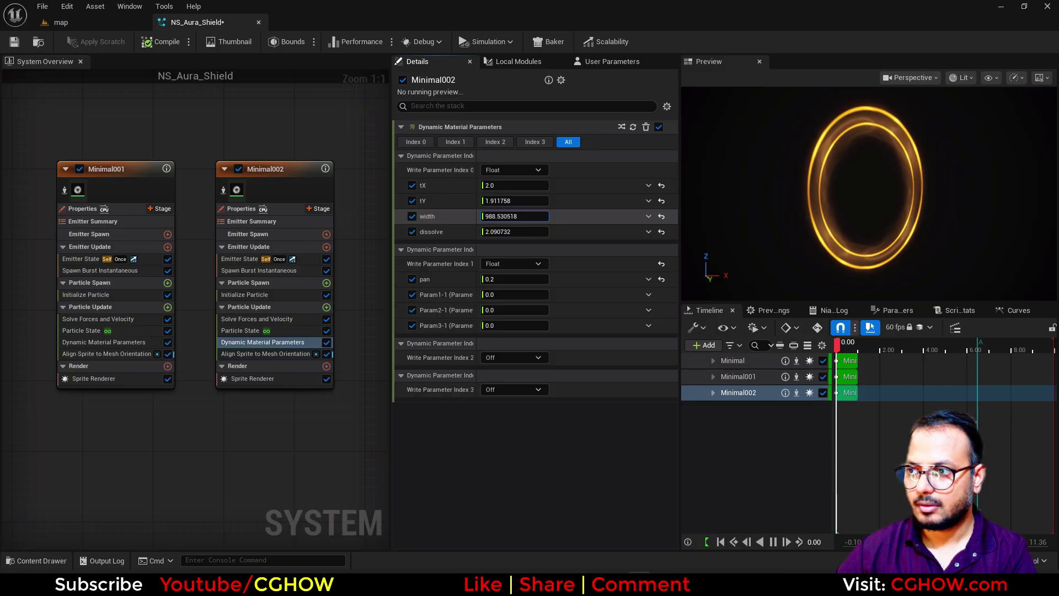
drag(514, 216, 546, 216)
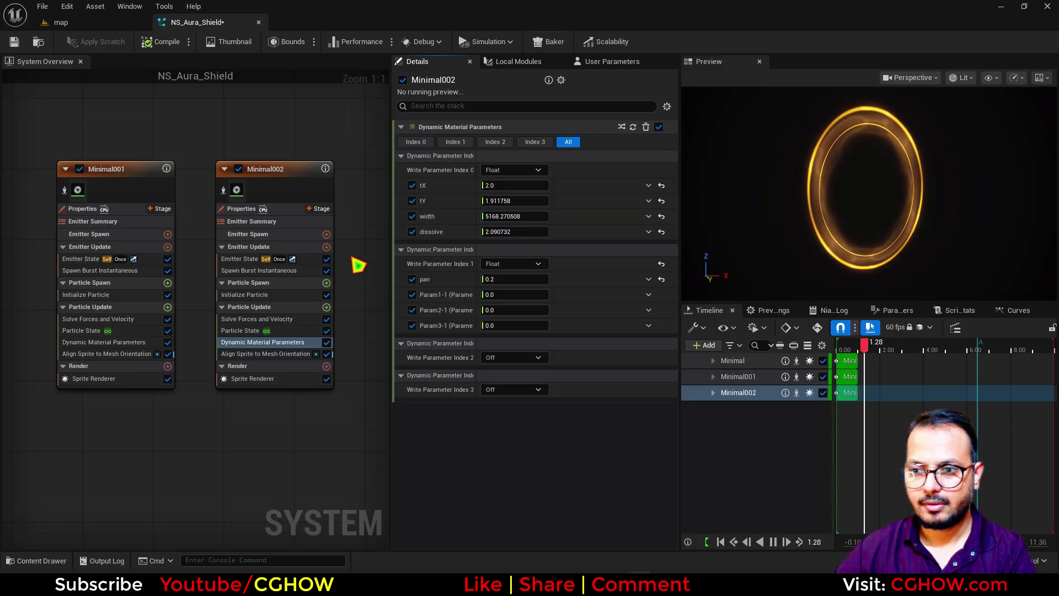
Enlarge the Minimal002 ring by setting its sprite size multiplier float to about 1.03
right_drag(297, 171, 234, 176)
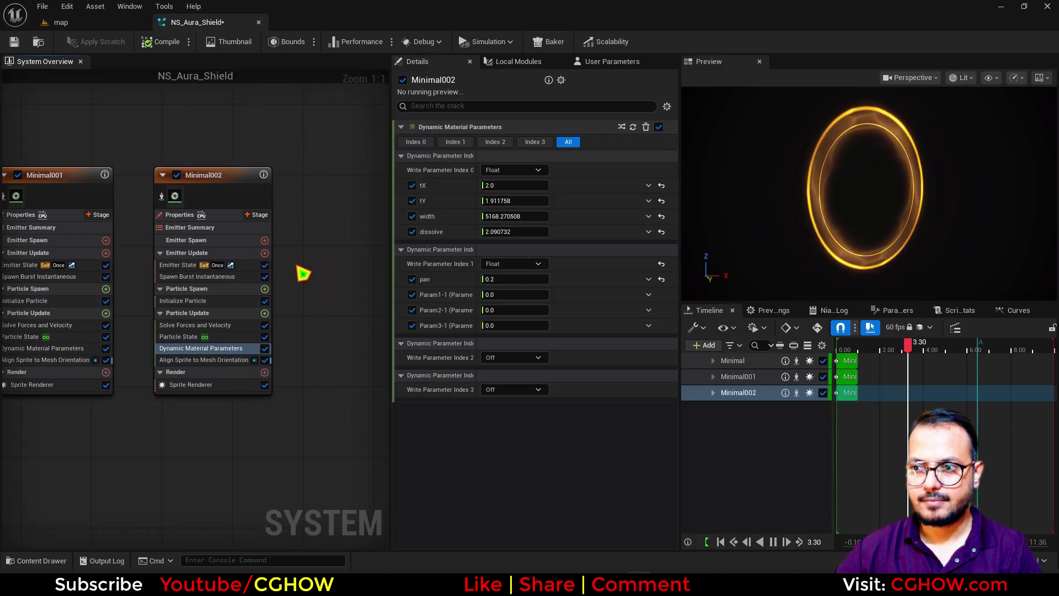
click(188, 301)
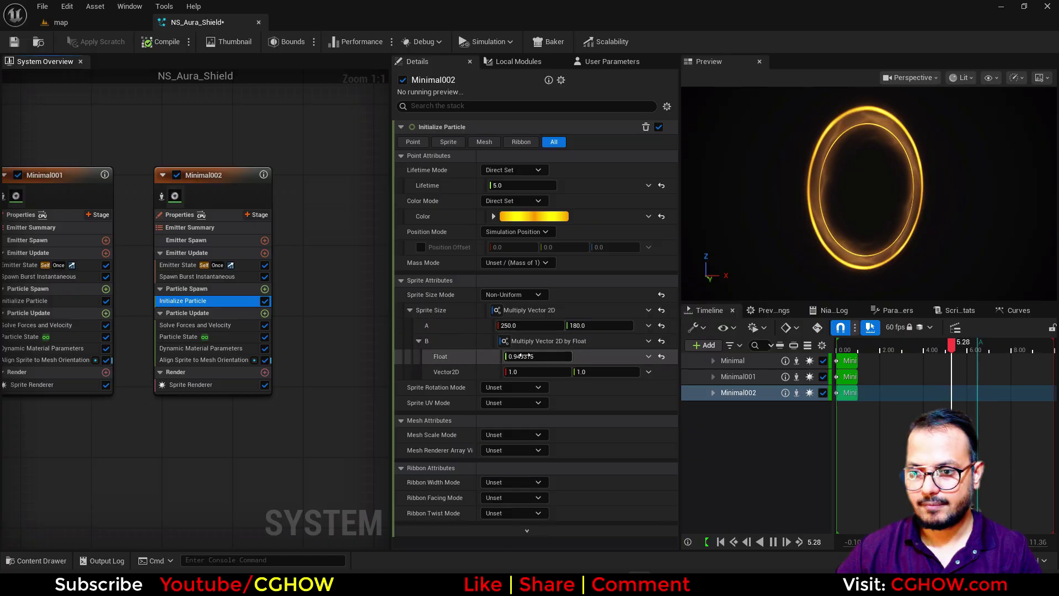
drag(539, 357, 548, 357)
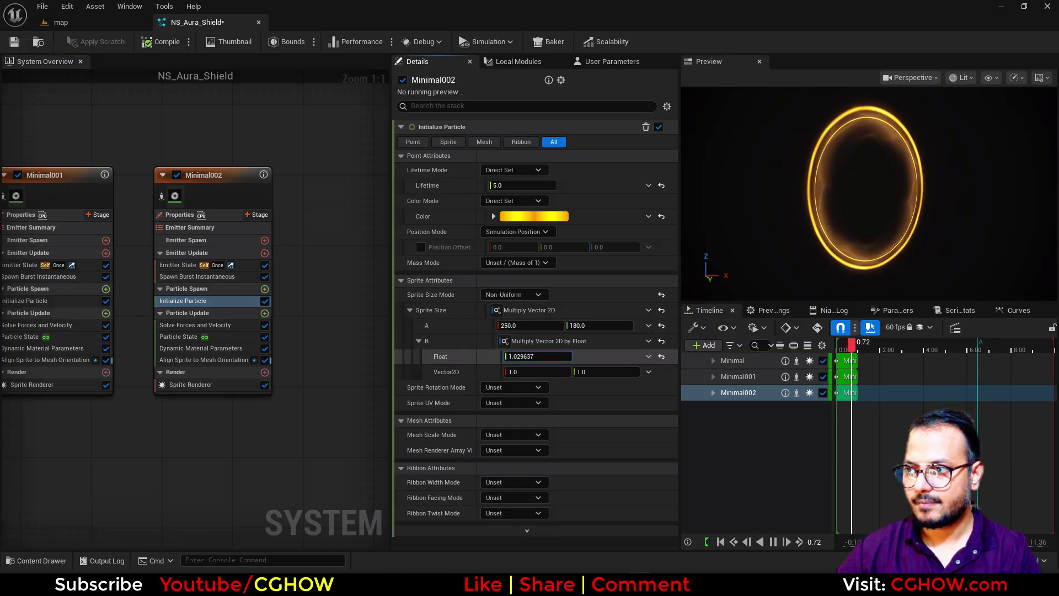
Duplicate the Minimal002 emitter and set the copy's sprite size multiplier float to about 0.989
right_drag(223, 137, 145, 145)
click(154, 187)
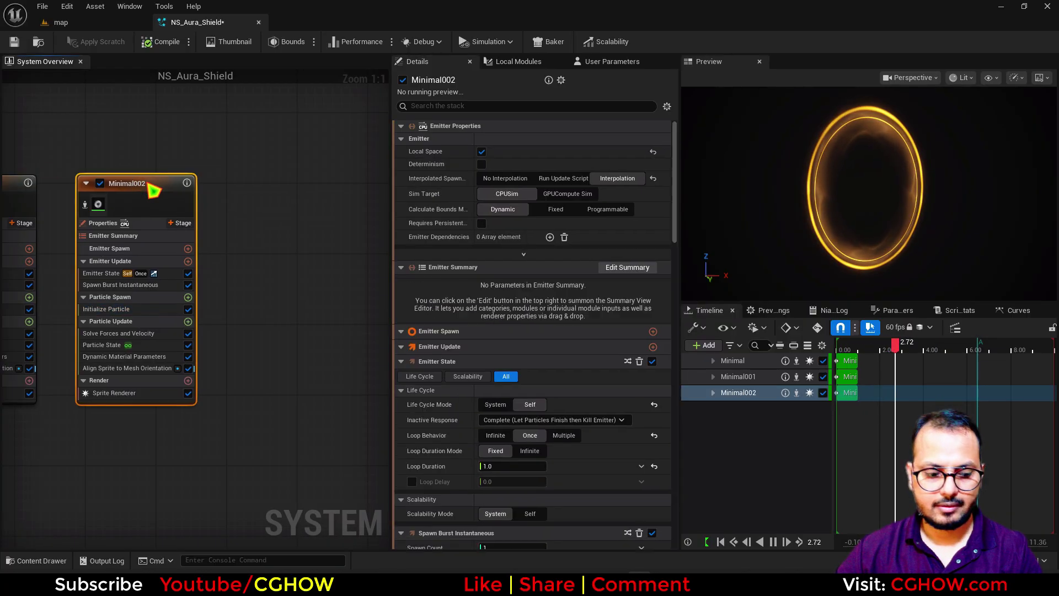
click(250, 190)
key(ctrl+v)
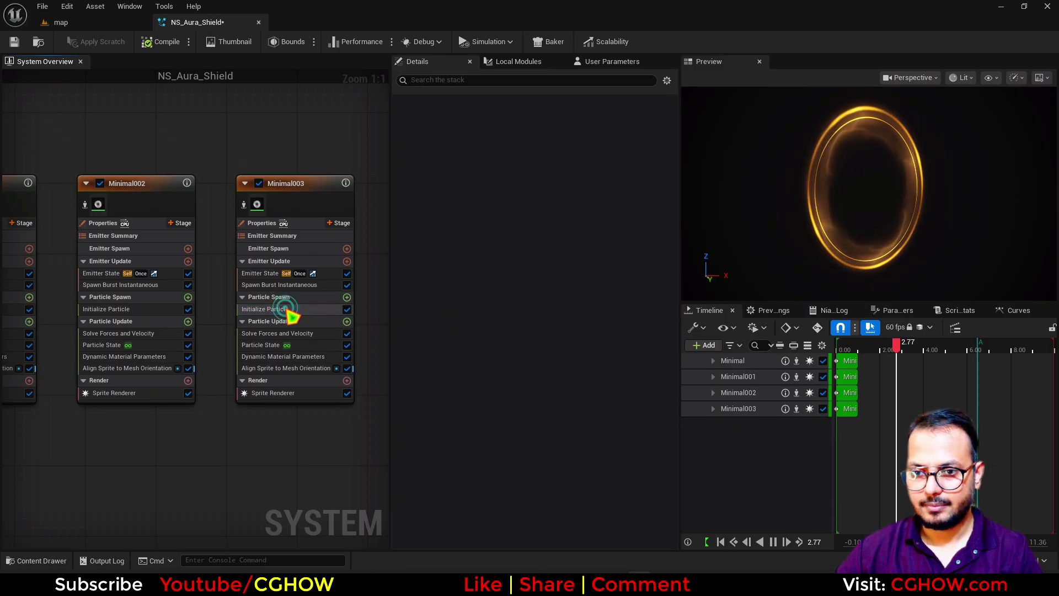
click(286, 309)
click(520, 356)
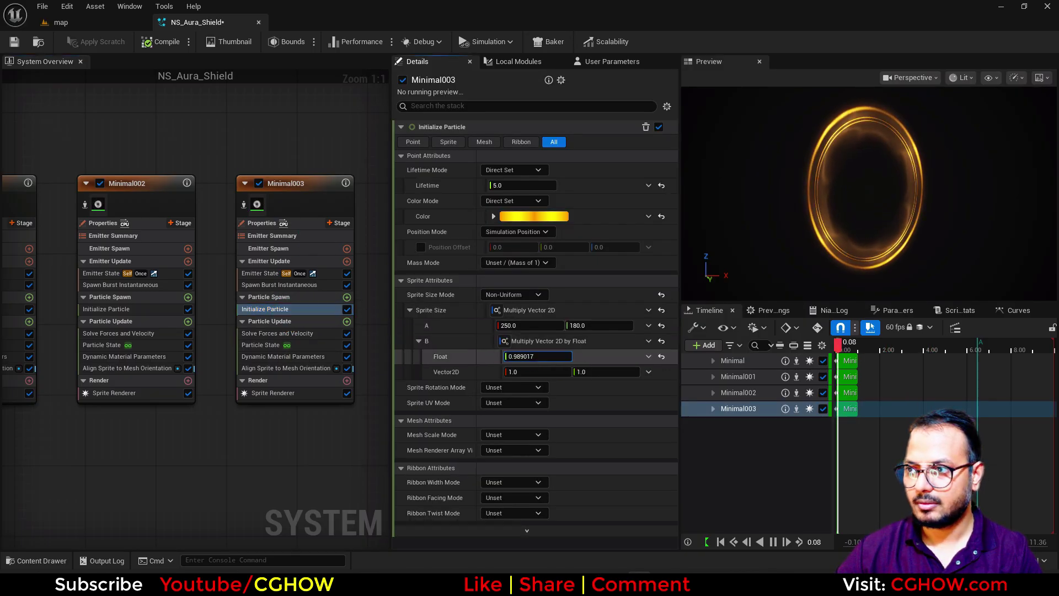
Duplicate the Minimal003 emitter and set the copy's sprite size multiplier float to about 0.773
right_click(192, 87)
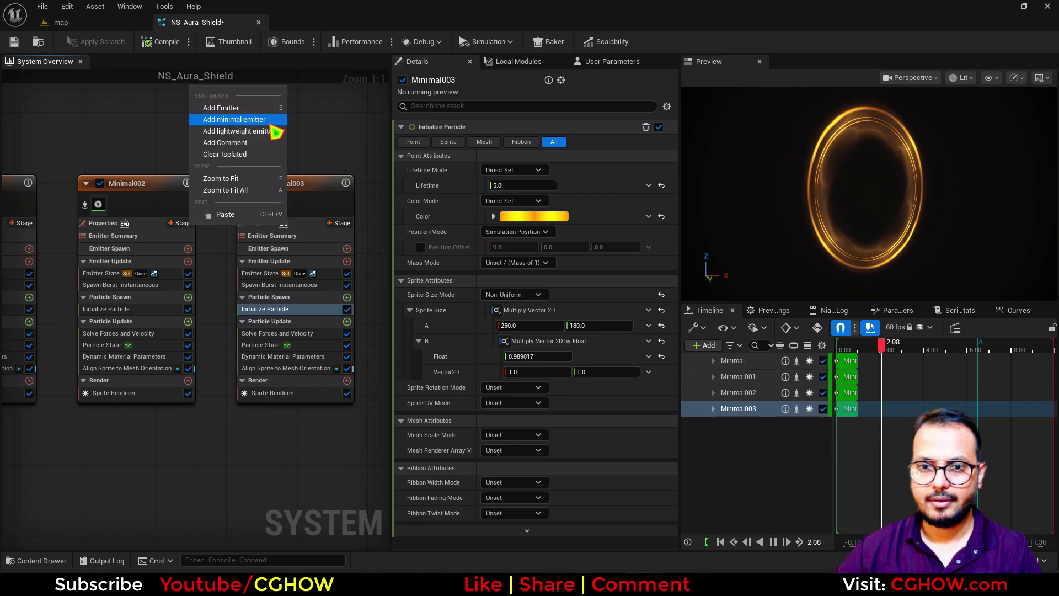
right_drag(319, 128, 168, 112)
click(168, 165)
click(289, 159)
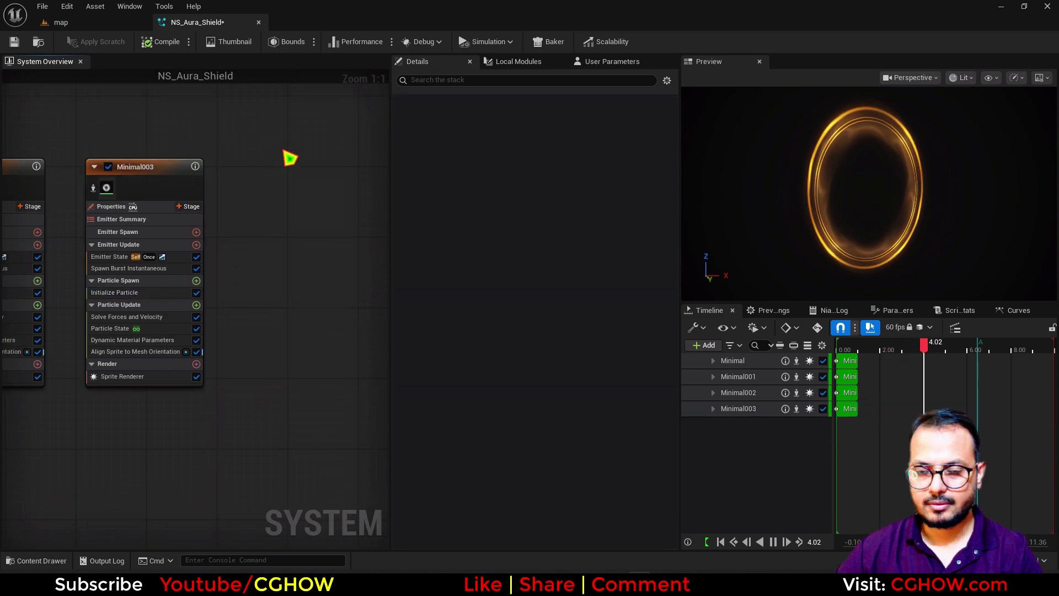
key(ctrl+v)
click(311, 286)
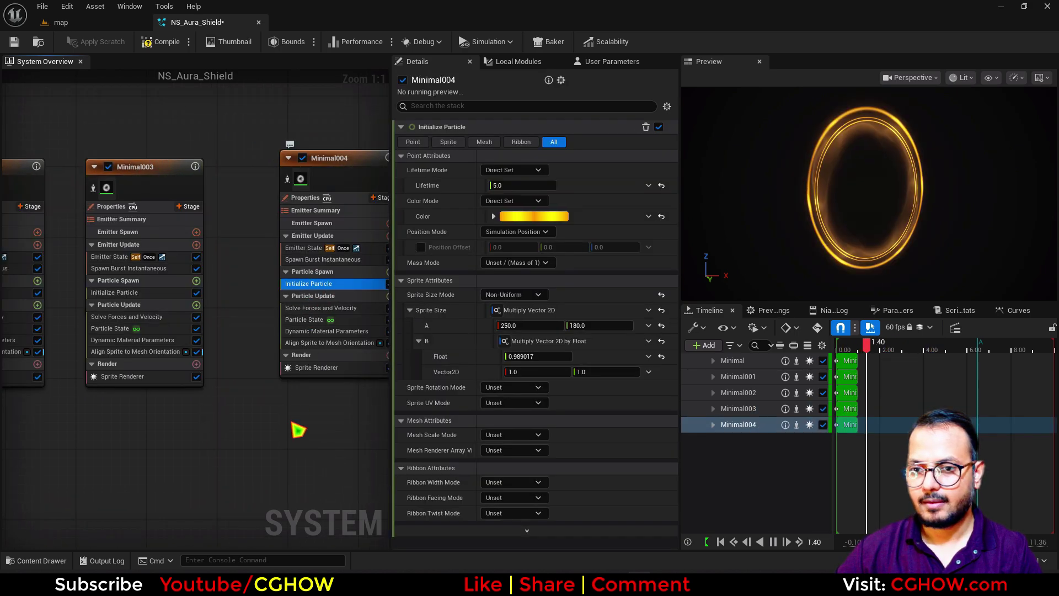
right_drag(298, 428, 227, 430)
drag(513, 356, 546, 356)
Duplicate the Minimal004 emitter and set the copy's sprite size multiplier float to about 0.733
right_drag(293, 159, 161, 169)
click(160, 171)
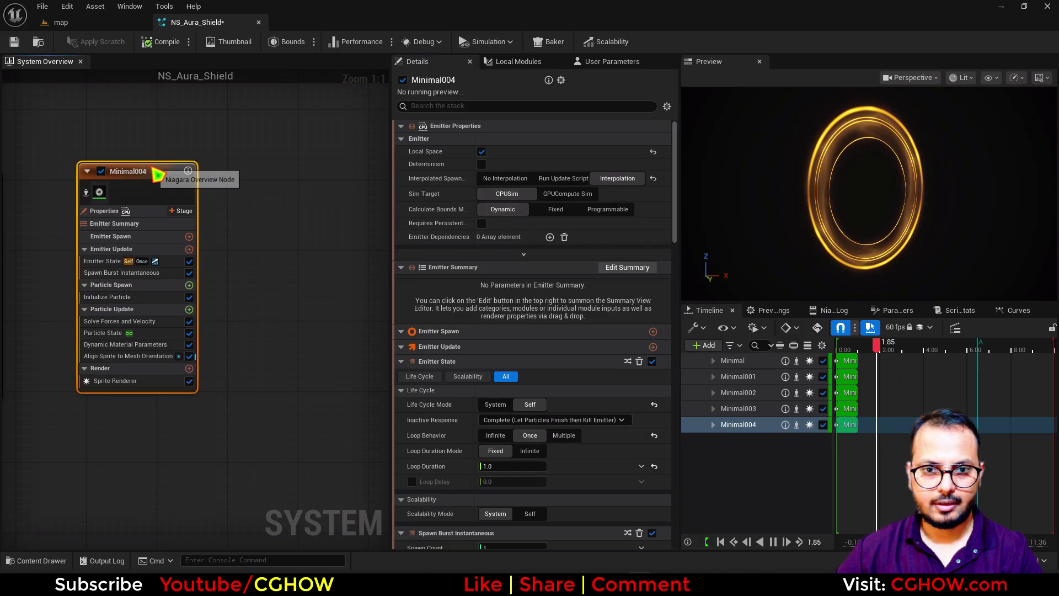
click(241, 172)
key(ctrl+v)
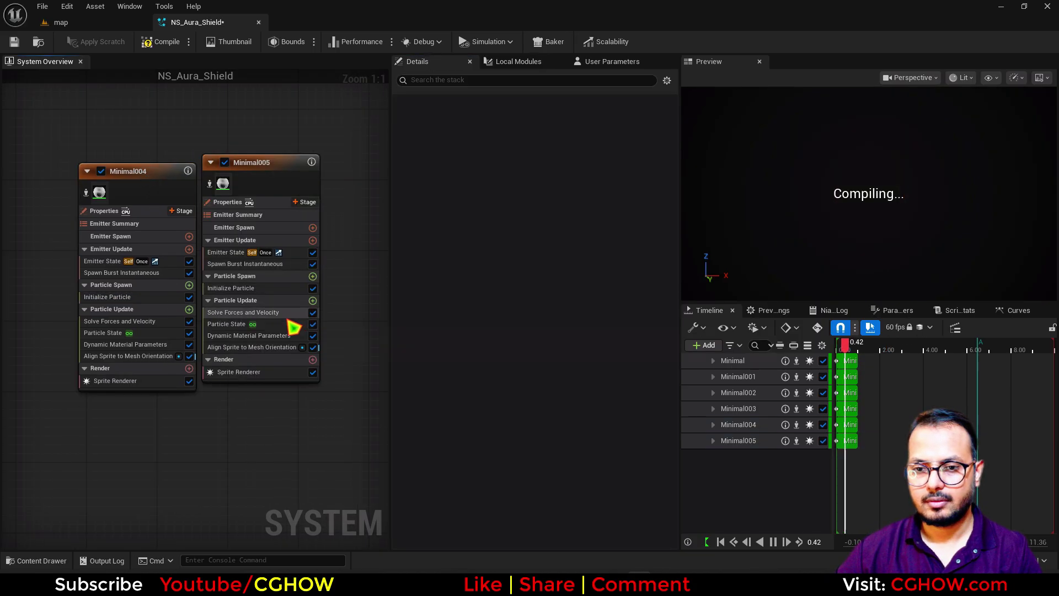
click(246, 287)
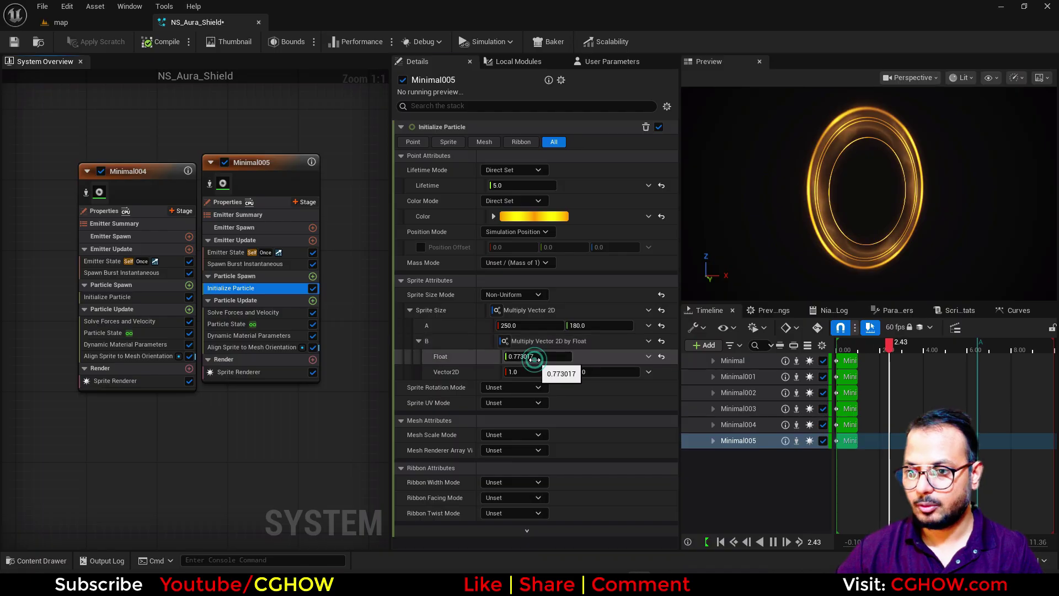
drag(536, 358, 516, 357)
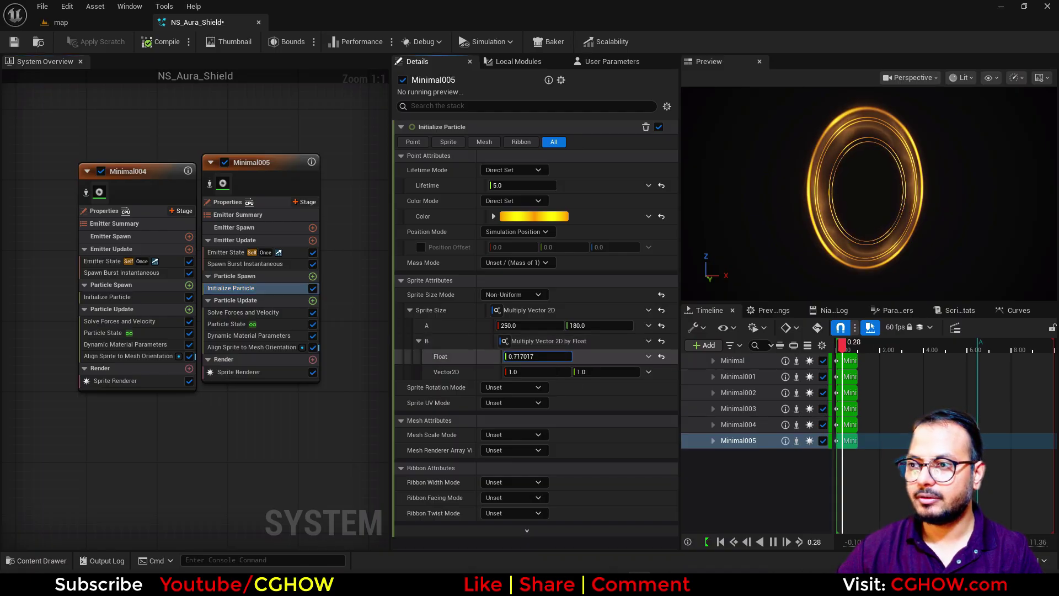
right_drag(288, 451, 309, 442)
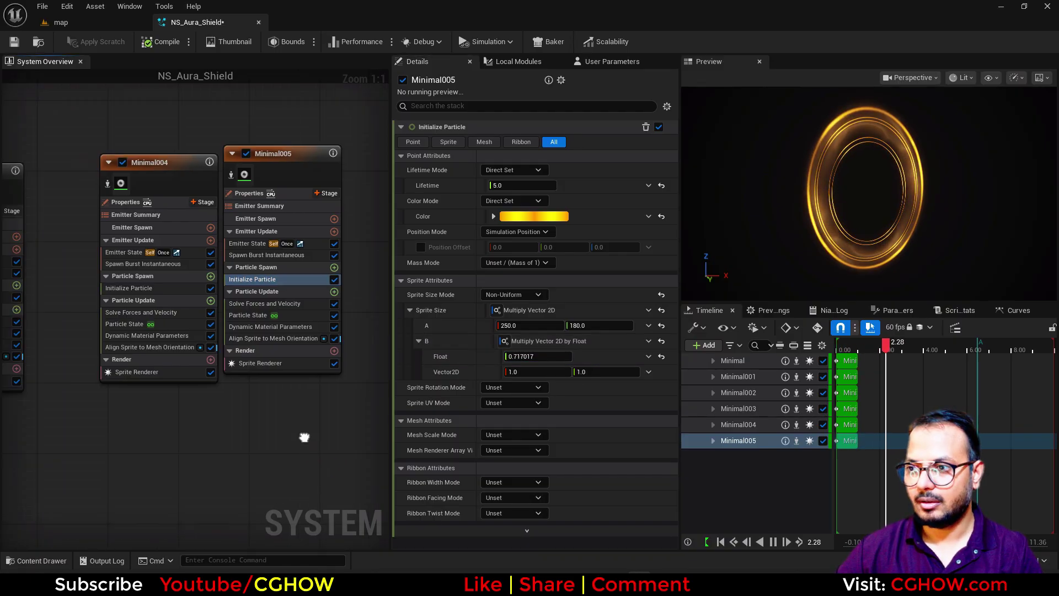
click(538, 357)
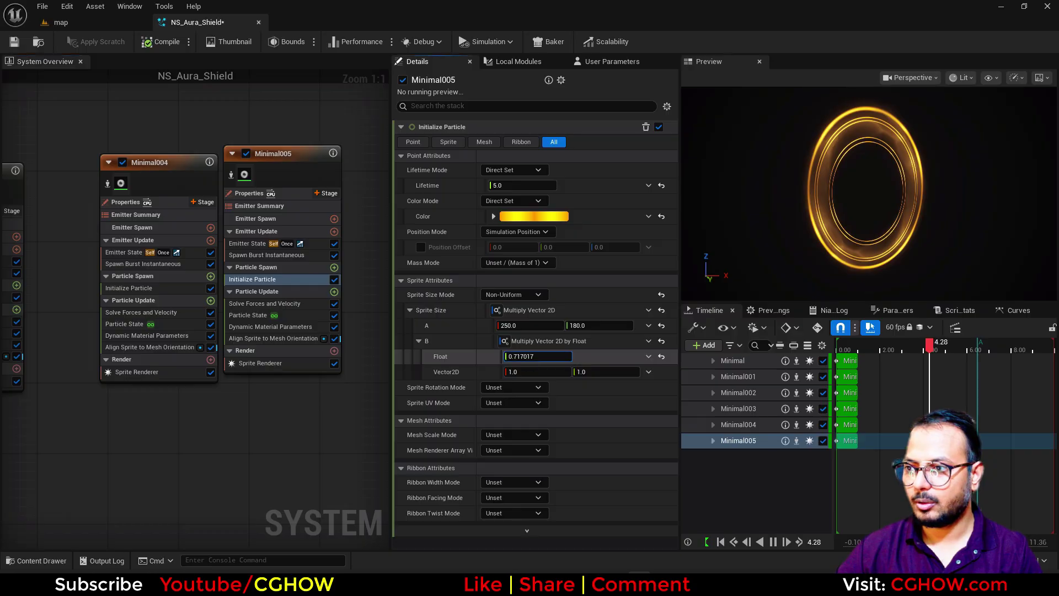
Compare the layered rings around the character in the level with the reference image of the rune shield
click(61, 22)
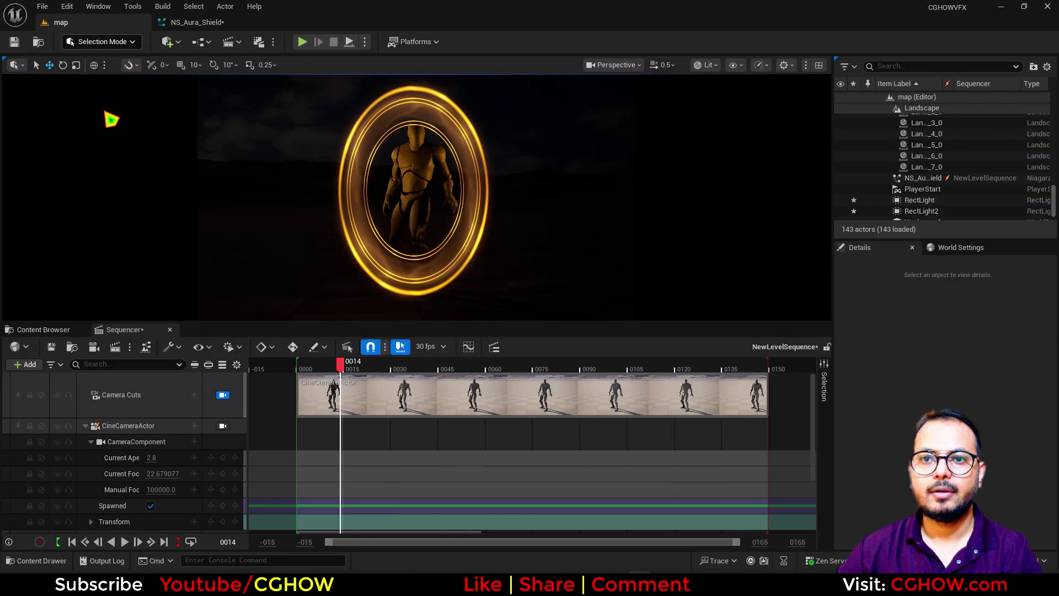
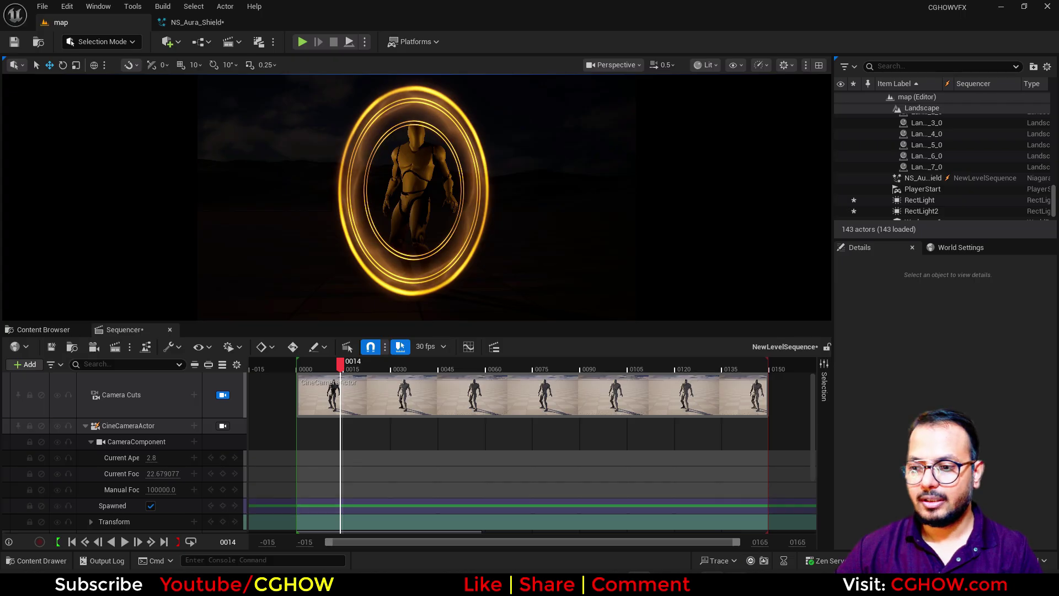
click(717, 585)
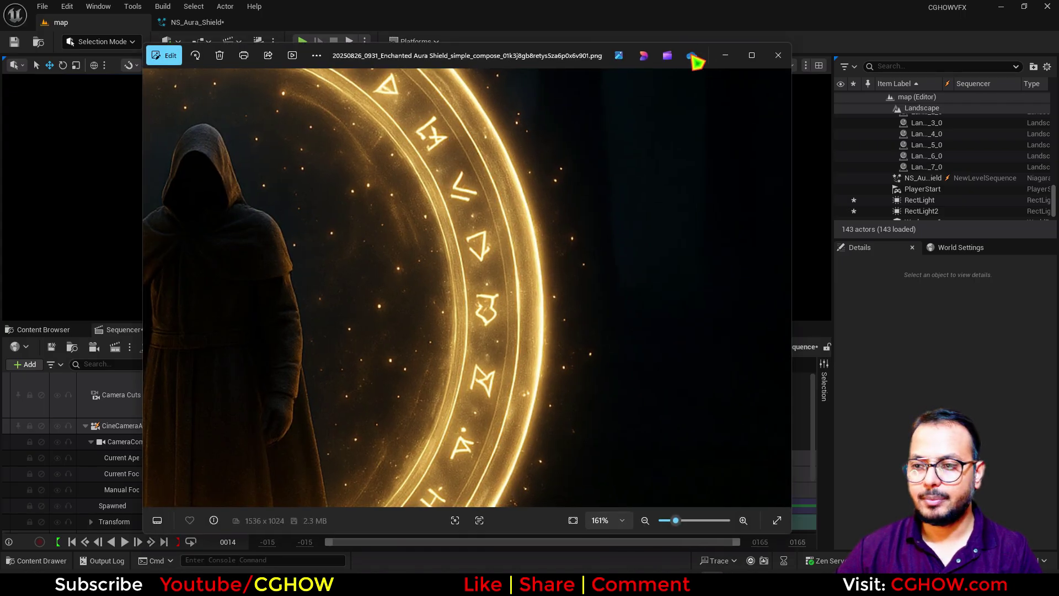
click(725, 55)
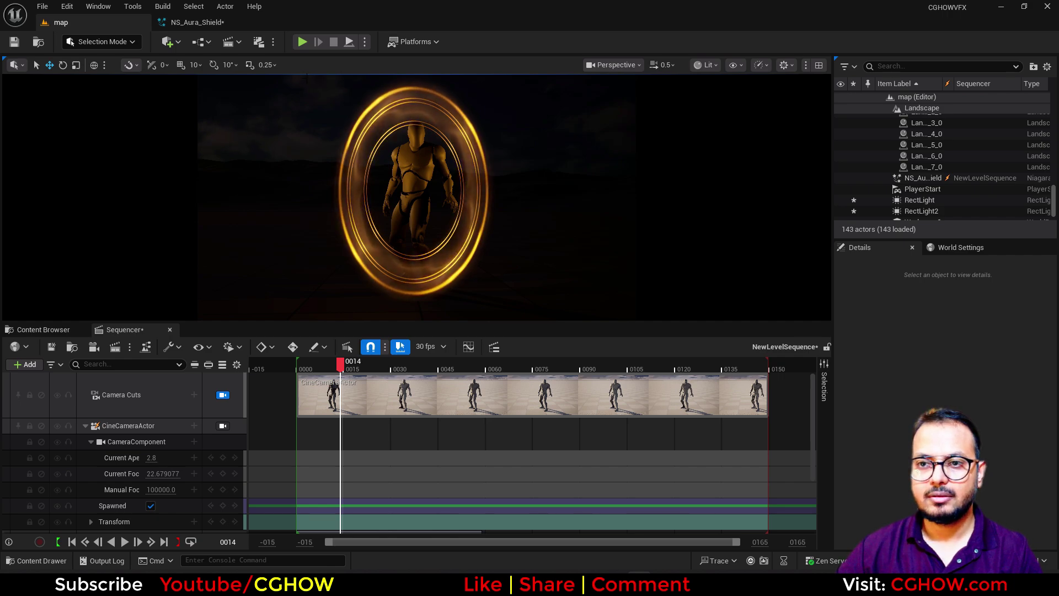
In NS_Aura_Shield, set the Minimal002 emitter's sprite size multiplier float to about 1.046
click(197, 22)
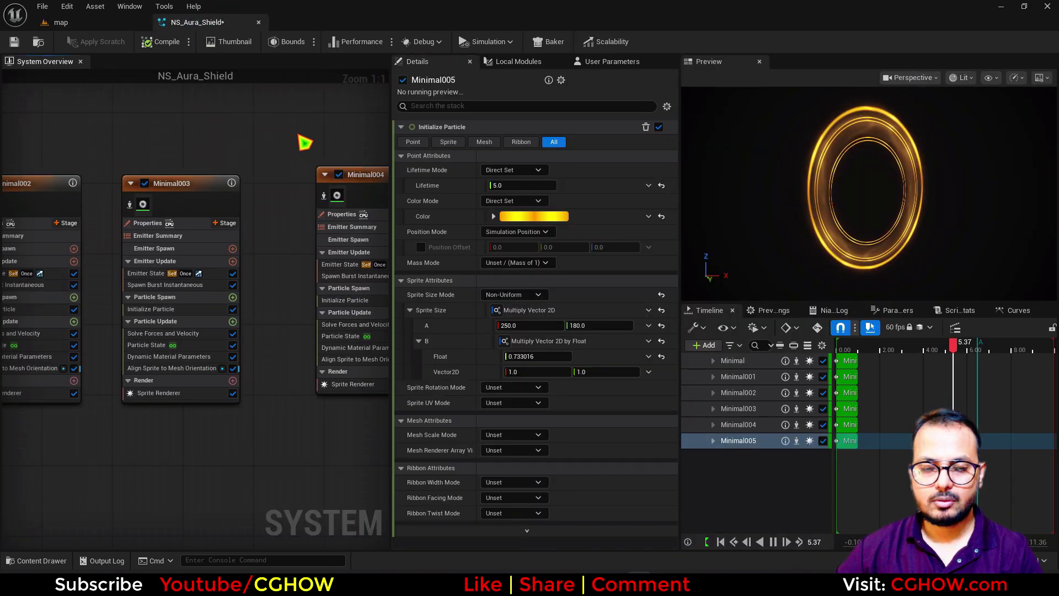
right_drag(299, 135, 518, 127)
right_drag(142, 146, 205, 139)
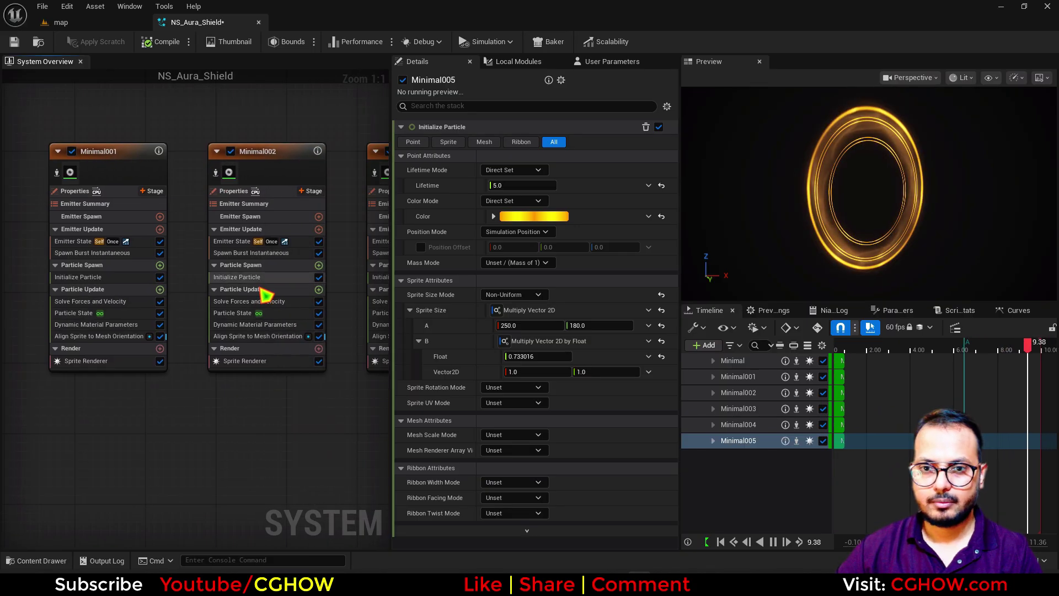
click(237, 276)
click(538, 356)
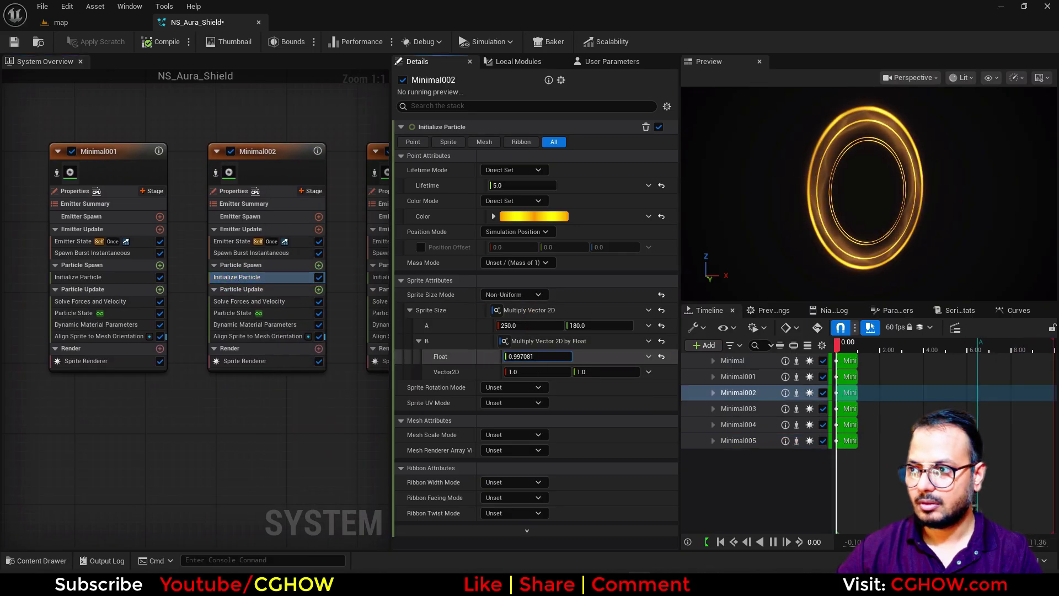
mouse_move(538, 356)
mouse_down()
mouse_move(522, 356)
mouse_move(538, 356)
mouse_up()
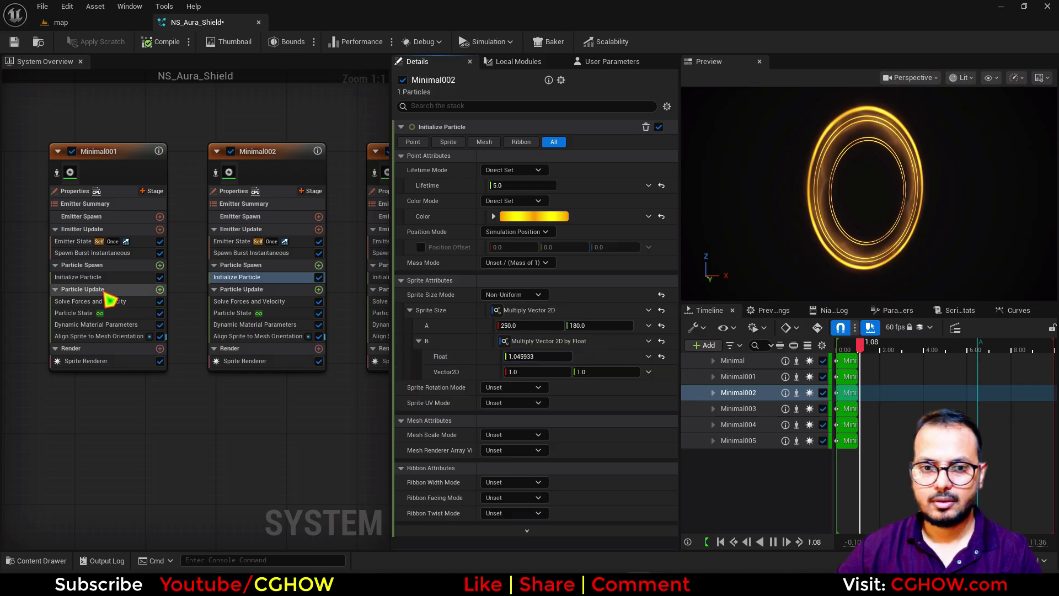
Set the sprite size multiplier float to about 1.144 on Minimal001 and about 1.02 on Minimal003
click(86, 277)
drag(540, 359, 548, 359)
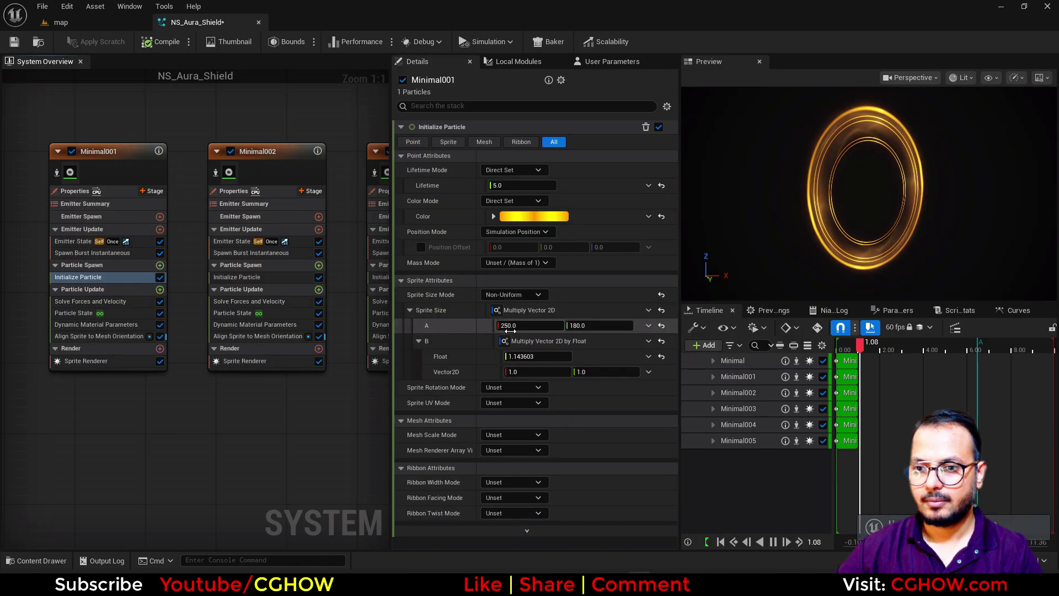
right_drag(408, 397, 250, 391)
click(292, 270)
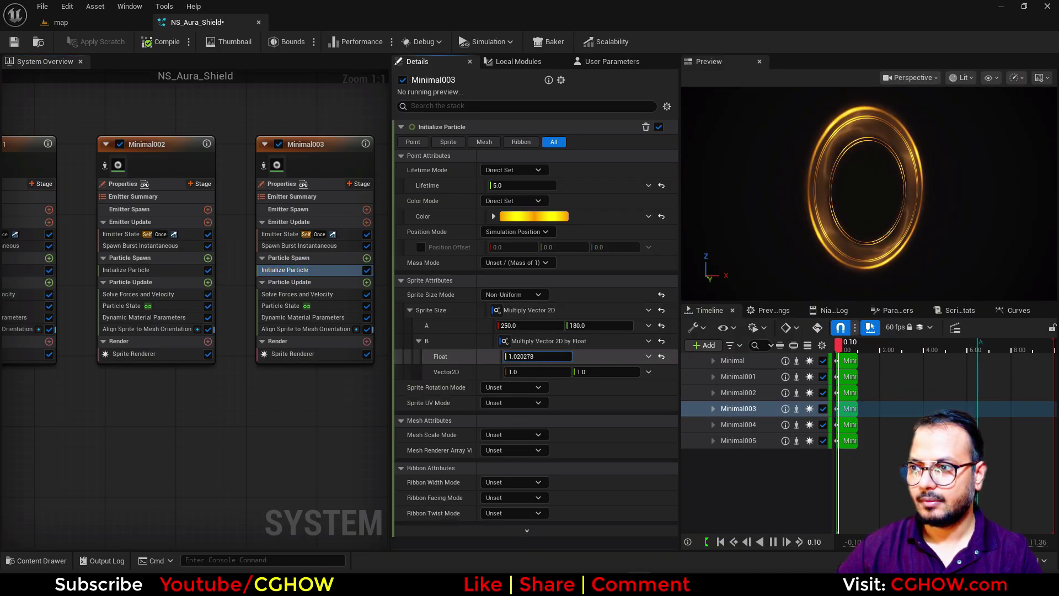
right_drag(265, 449, 216, 447)
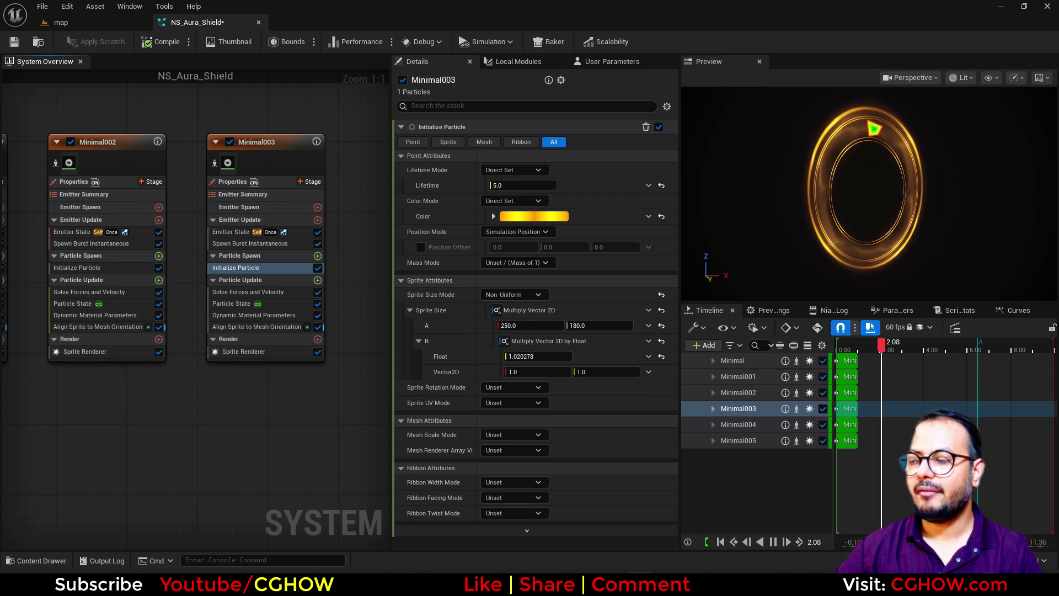
Set the Minimal emitter's dynamic material width to about 2.7 and check the wider glow in the level
scroll(276, 416, down, 3)
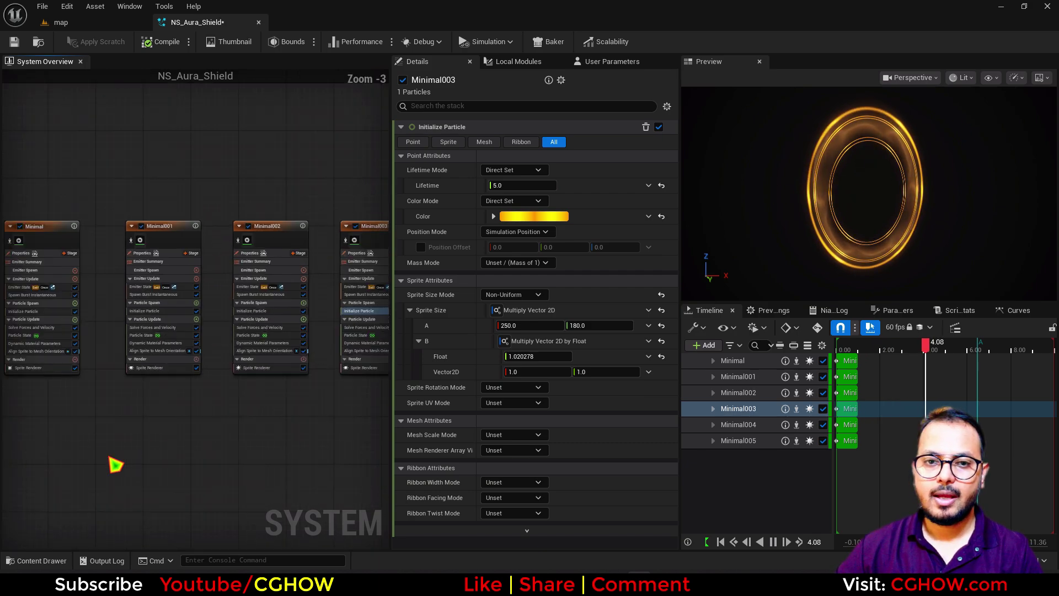
scroll(158, 362, up, 4)
click(149, 305)
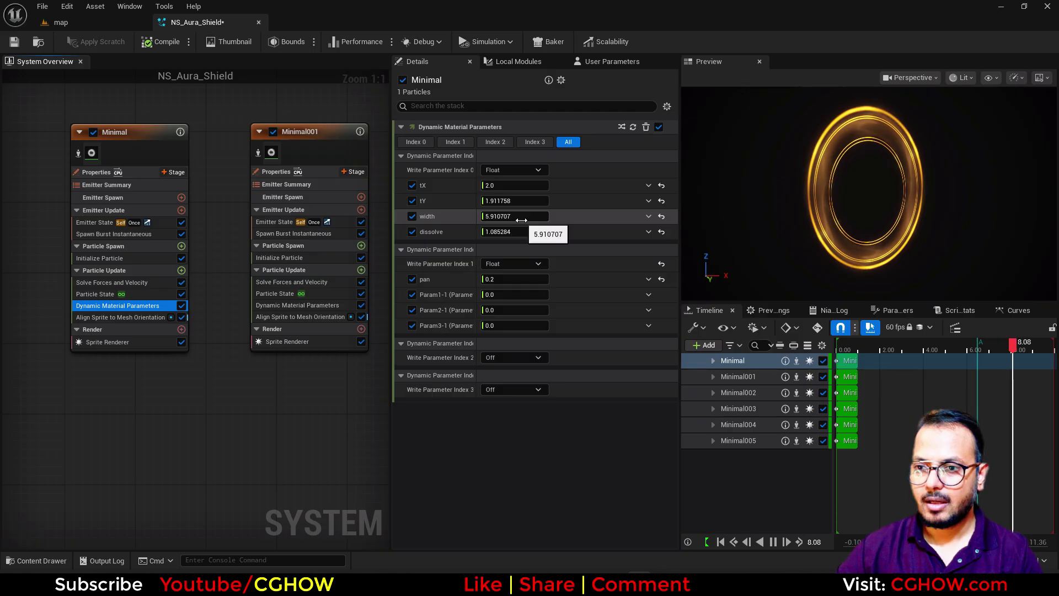
drag(521, 220, 508, 220)
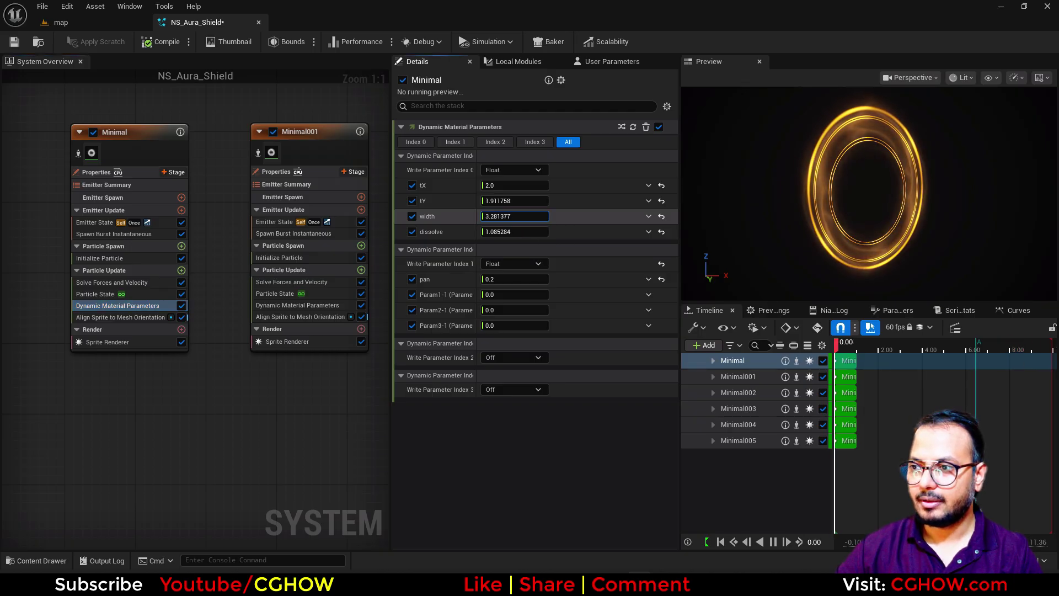
click(110, 22)
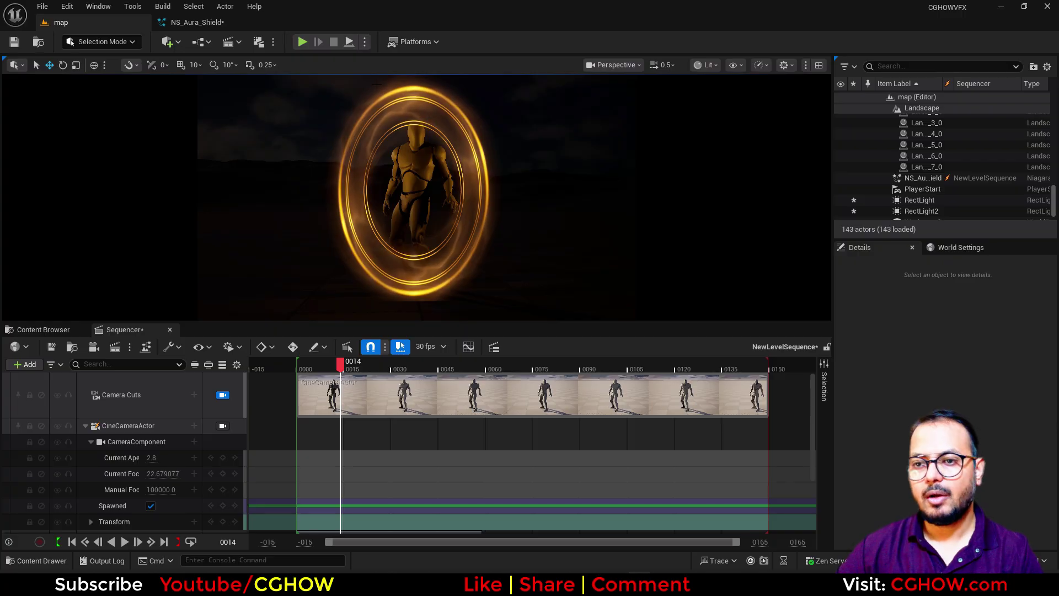
click(185, 22)
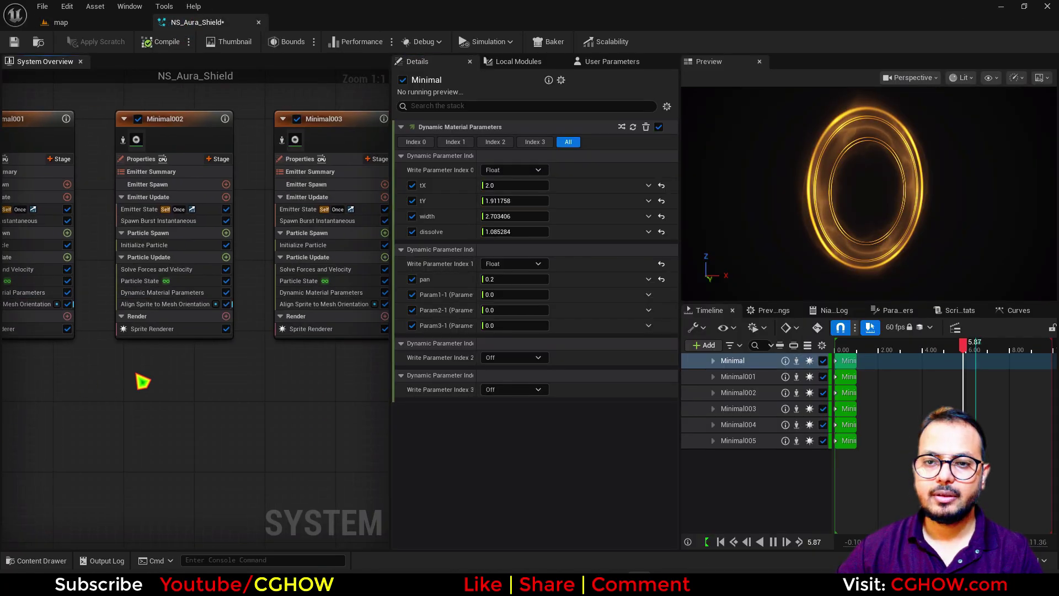
Search all project content for t_Text and locate the T_Text rune texture in its source folder
click(112, 25)
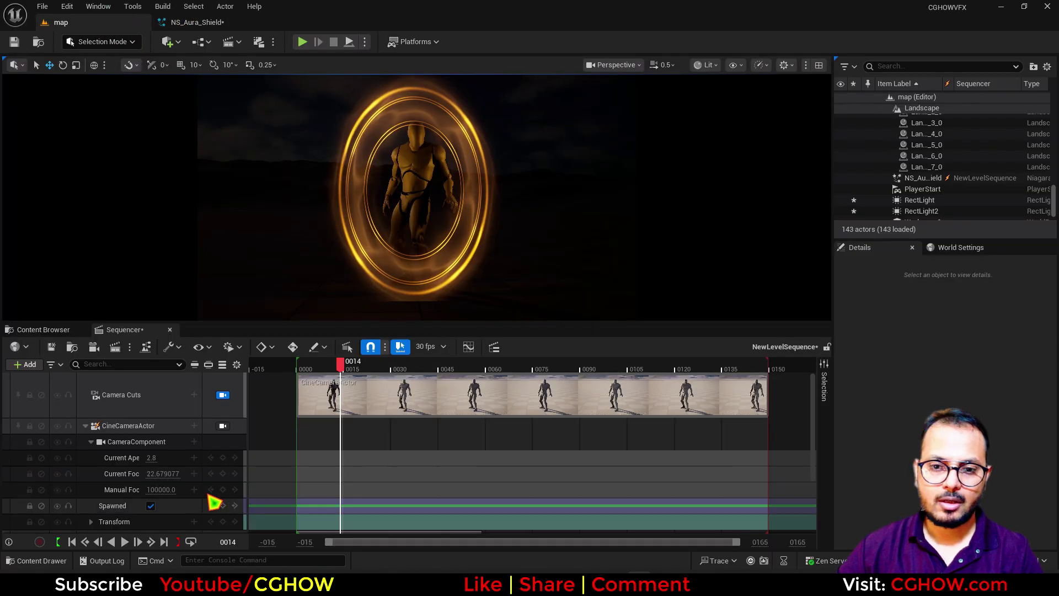
click(44, 329)
drag(107, 407, 107, 388)
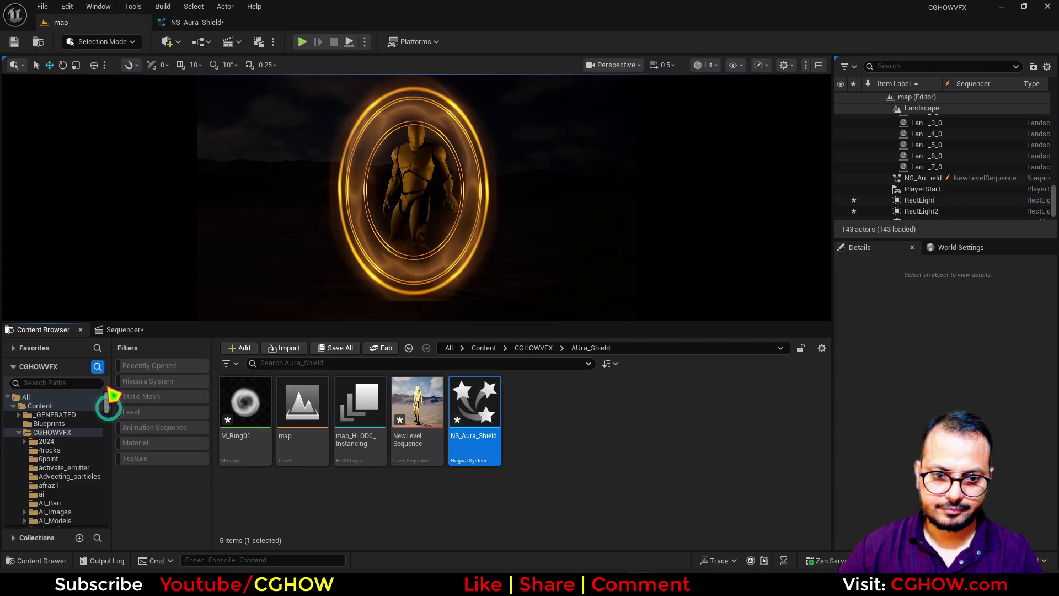
click(41, 405)
text(t)
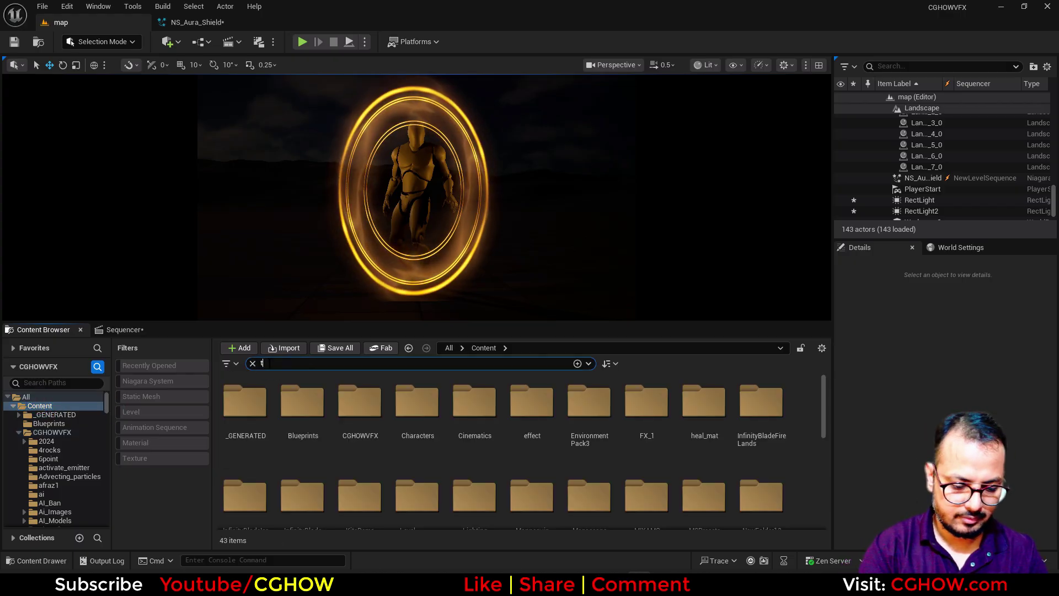
text(_Text)
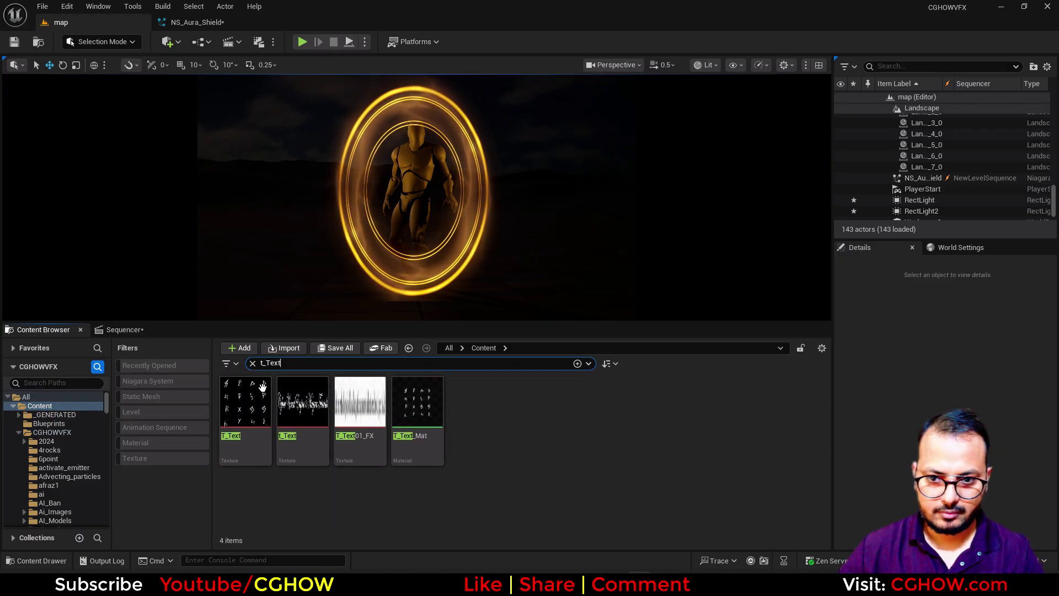
click(257, 435)
key(ctrl+b)
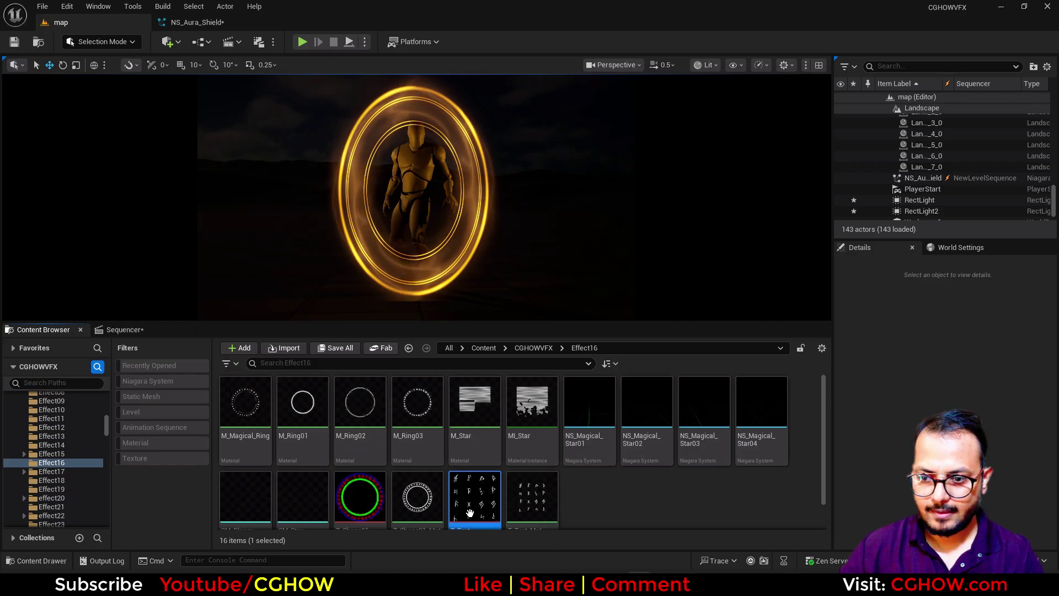
Examine the T_Shape01 texture, close it, and open the T_Text texture to examine its grid of runes
double_click(371, 495)
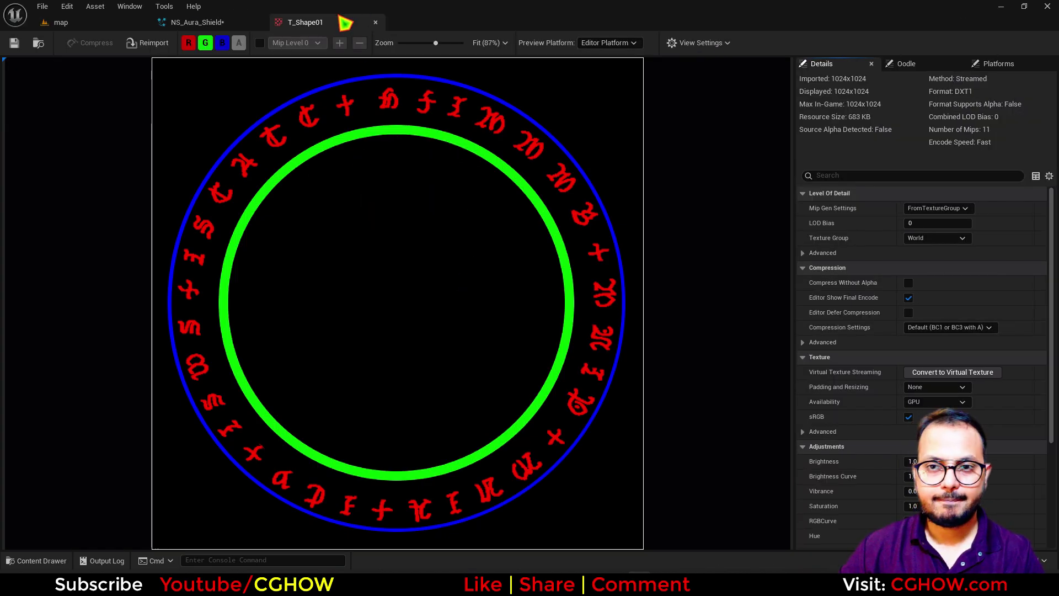
middle_click(334, 26)
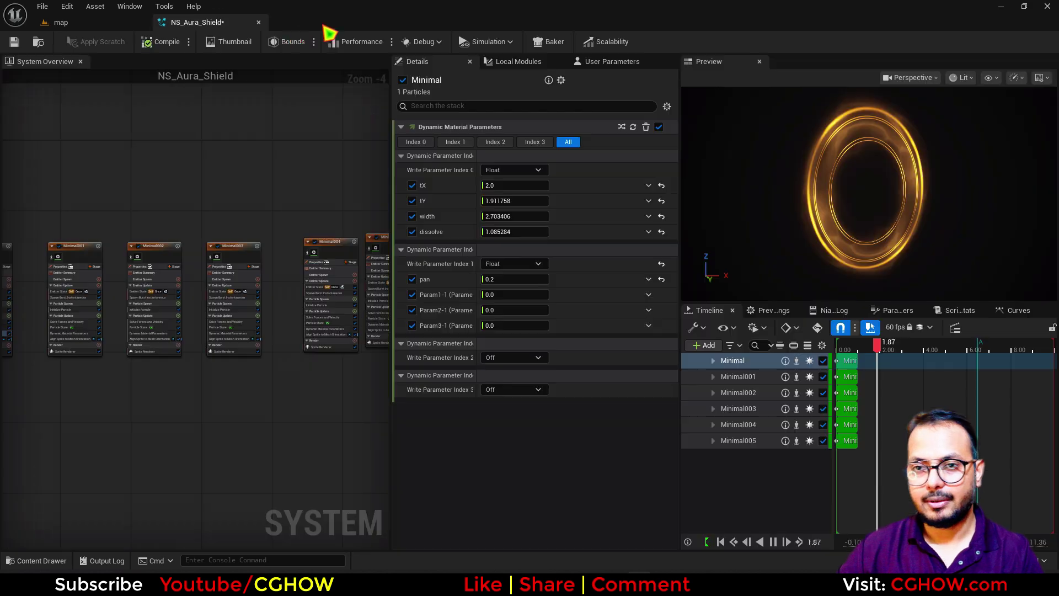
click(75, 22)
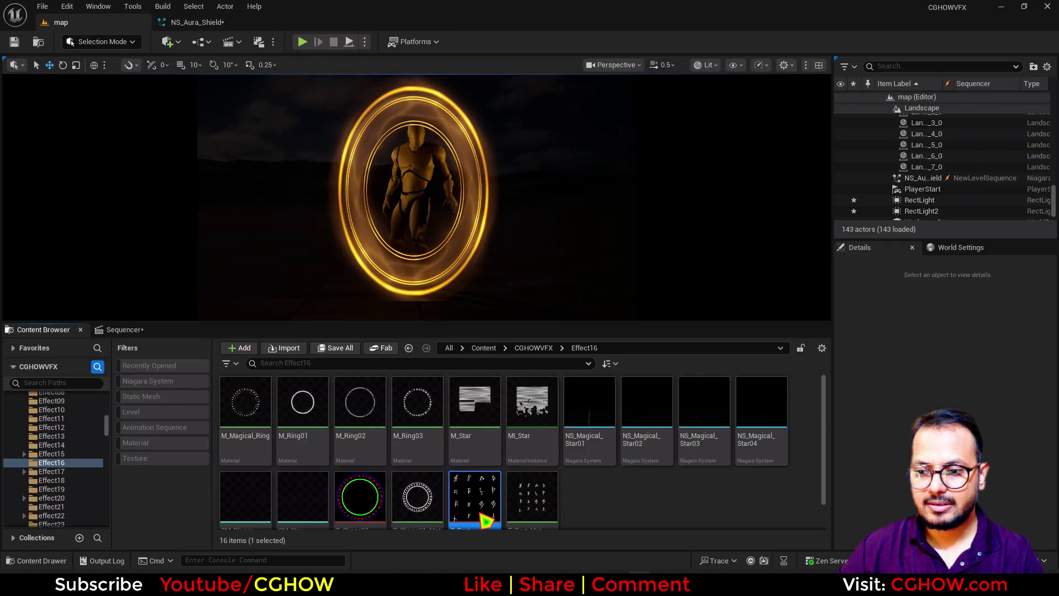
double_click(484, 520)
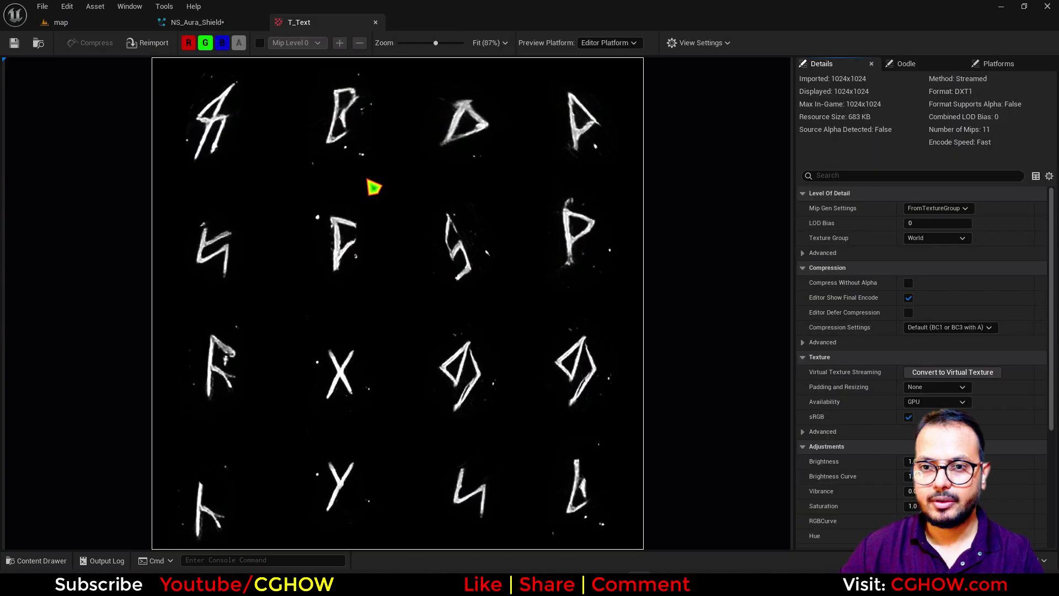
Open the T_Text_Mat material and preview it on a plane, and return to the NS_Aura_Shield system
click(104, 28)
scroll(604, 517, down, 2)
click(535, 479)
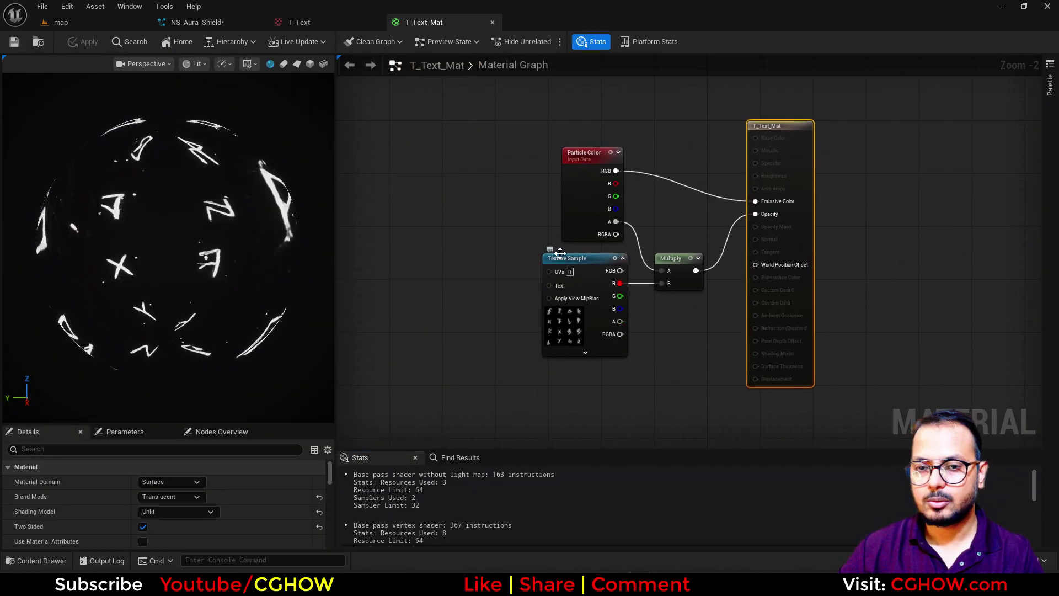
click(297, 63)
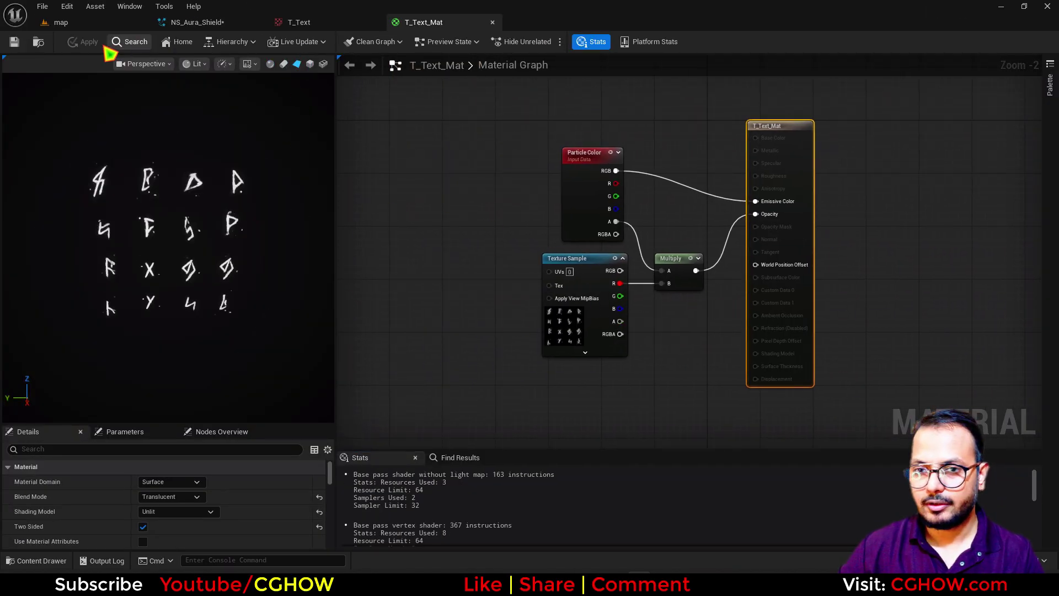
click(47, 46)
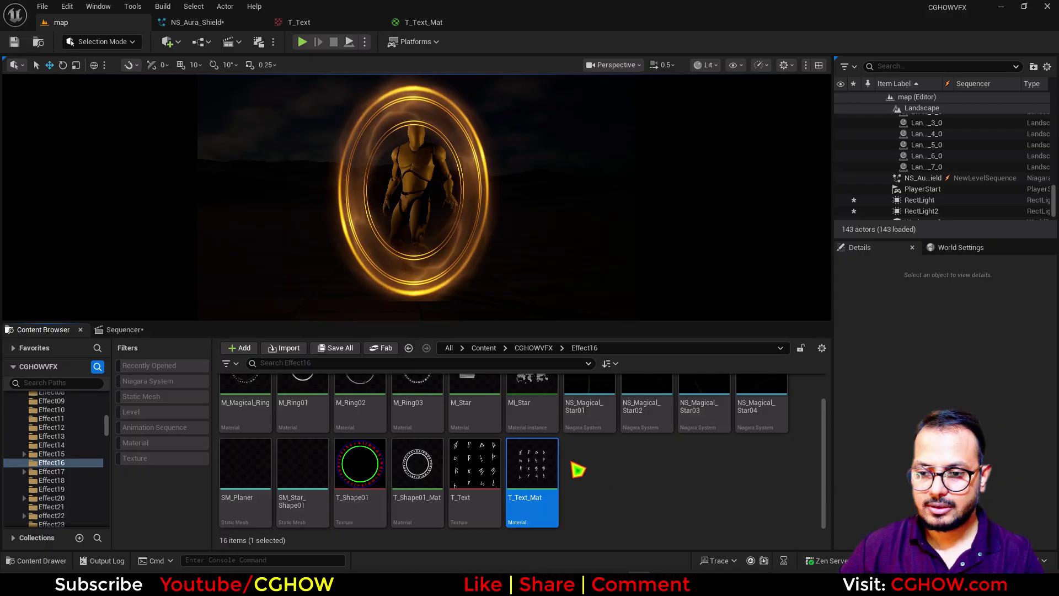
click(215, 22)
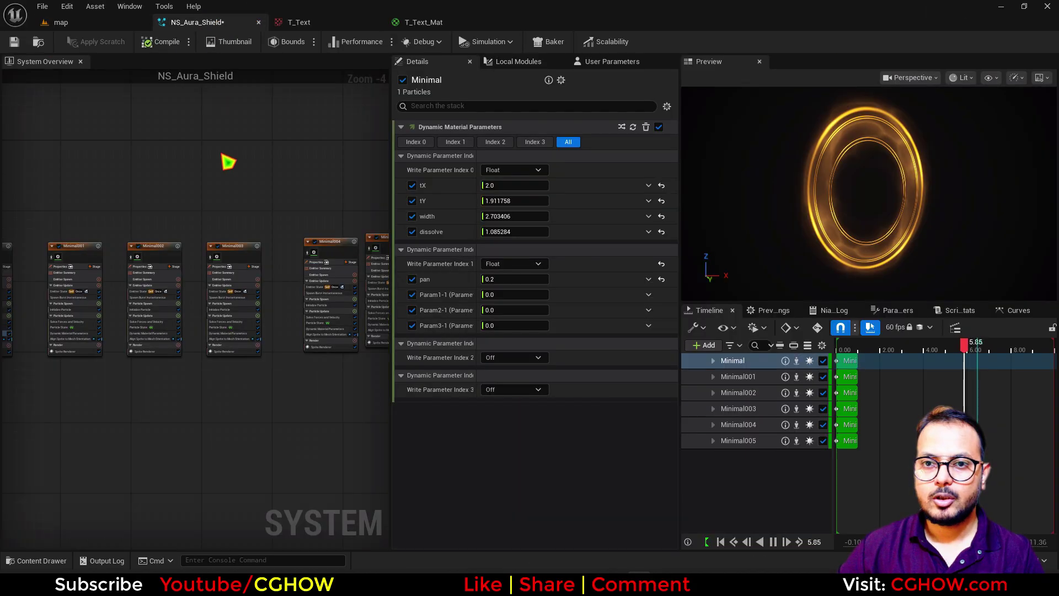
Paste a copy of the ring emitter into empty space beside the other emitters and isolate it in the preview
scroll(172, 233, up, 3)
click(185, 230)
right_drag(260, 201, 75, 178)
click(186, 183)
click(190, 188)
key(ctrl+v)
scroll(227, 208, up, 1)
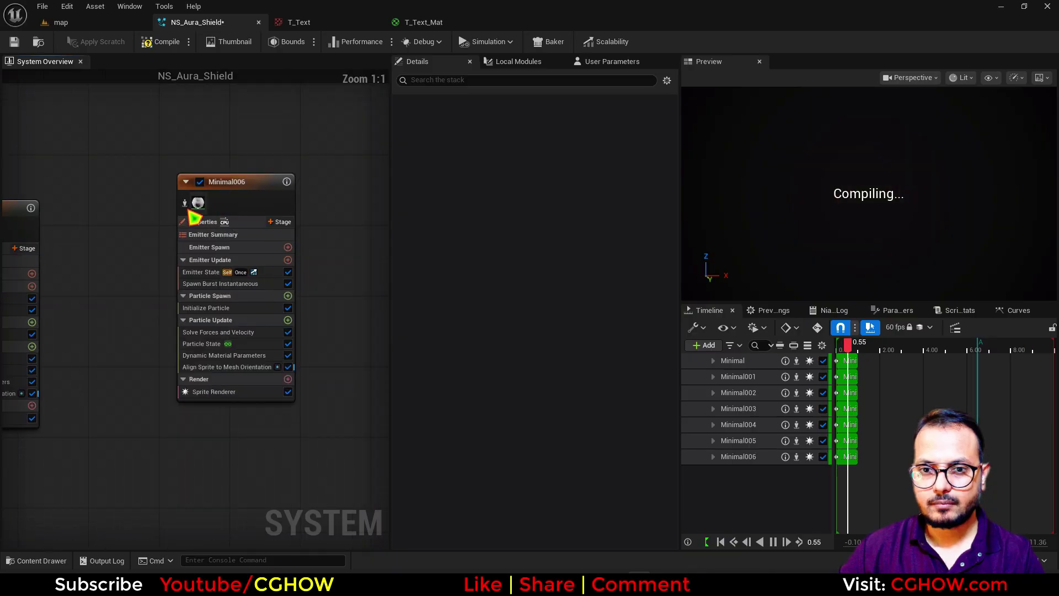
click(182, 204)
right_drag(165, 313, 195, 322)
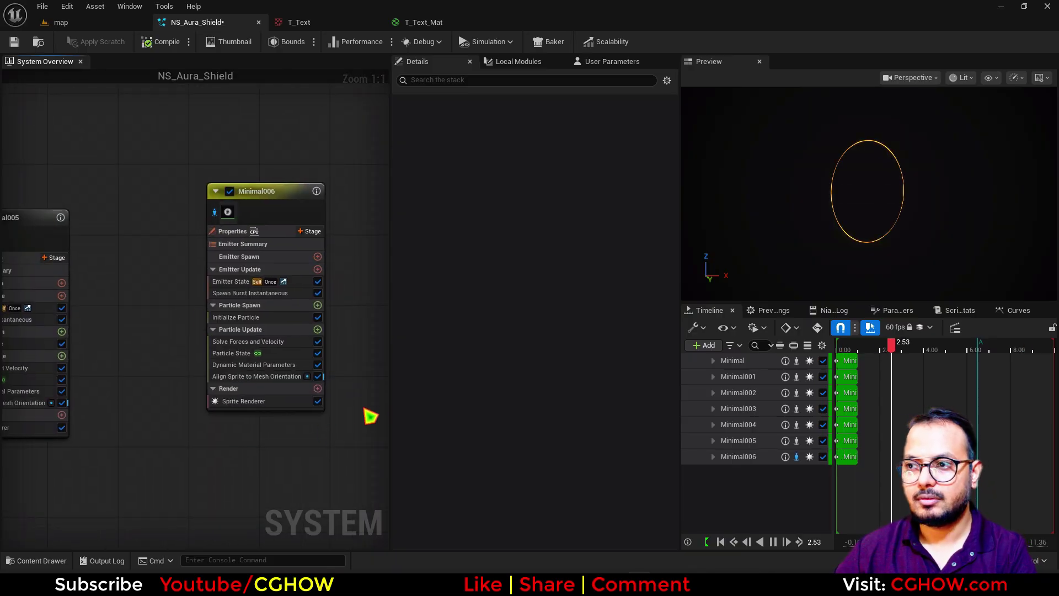
Reset Minimal006's sprite facing mode and alignment to Automatic, and delete its Align Sprite to Mesh Orientation module
click(661, 228)
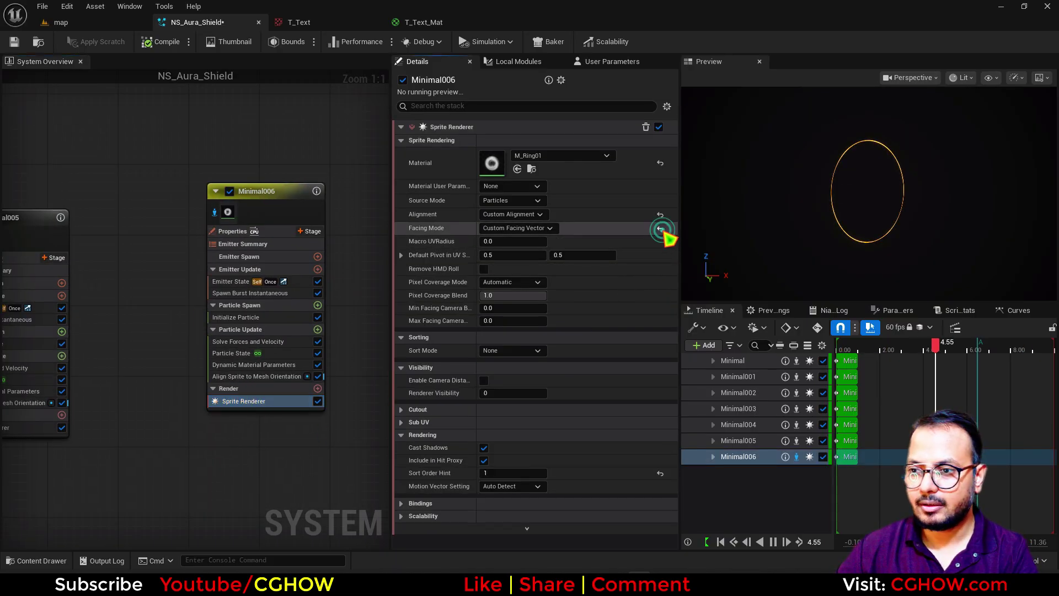
click(659, 214)
click(264, 375)
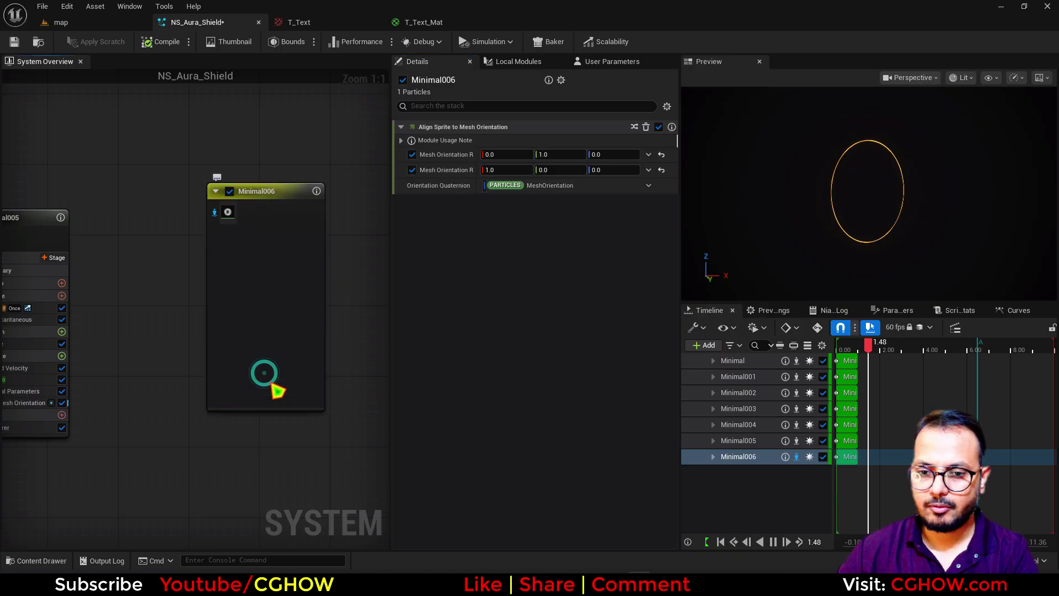
key(Delete)
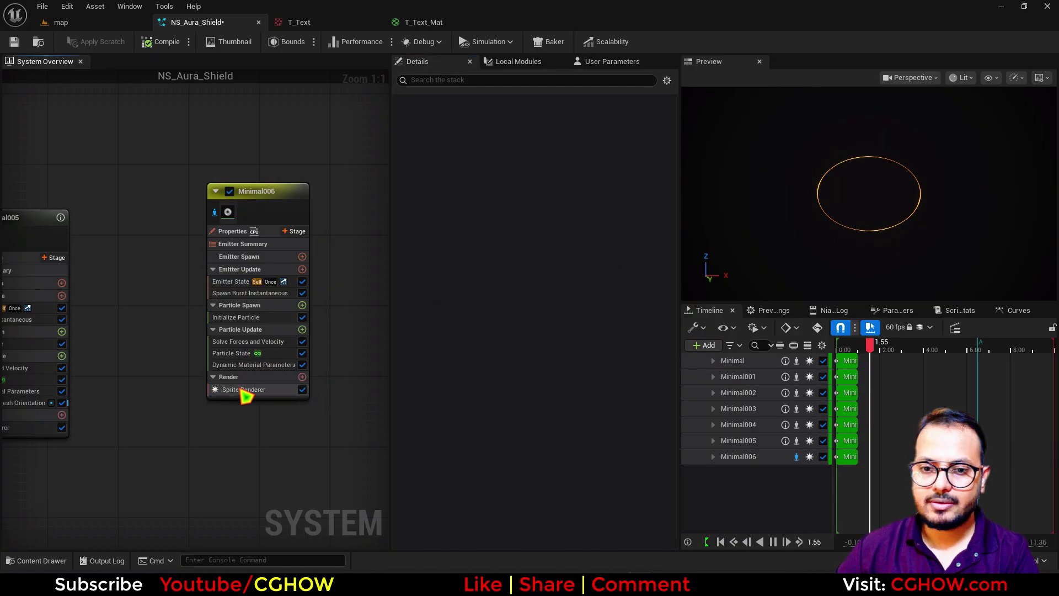
Assign T_Text_Mat to Minimal006's Sprite Renderer and set the sub image size to 4 by 4
click(242, 390)
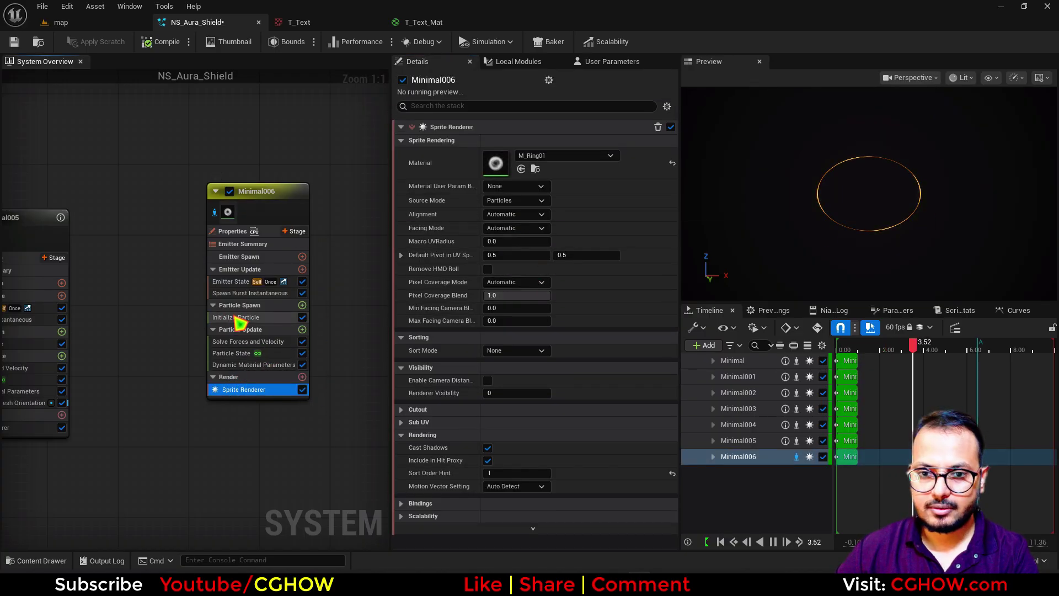
click(521, 170)
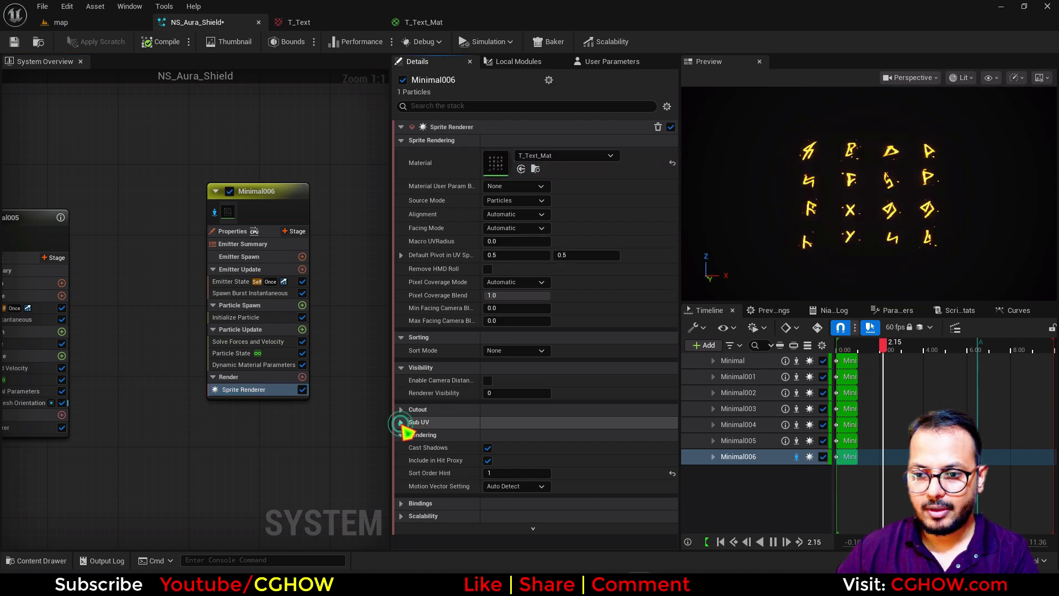
click(401, 423)
text(4)
key(Return)
click(563, 497)
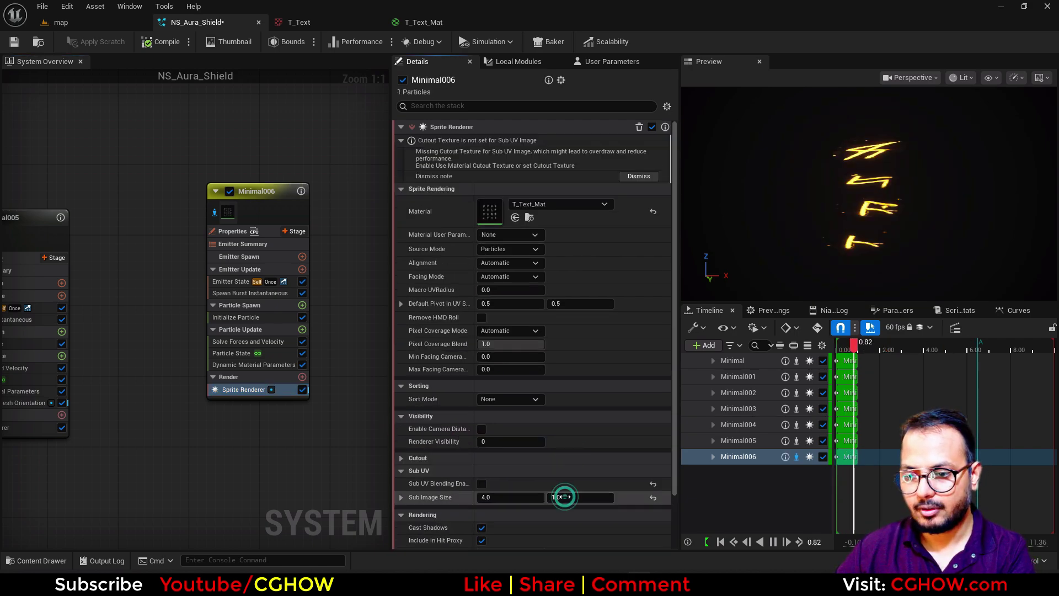
text(4)
key(Return)
Add a Sub UVAnimation module to Minimal006's Particle Spawn, using Random mode and the Sprite Renderer as its source
click(302, 305)
text(anim)
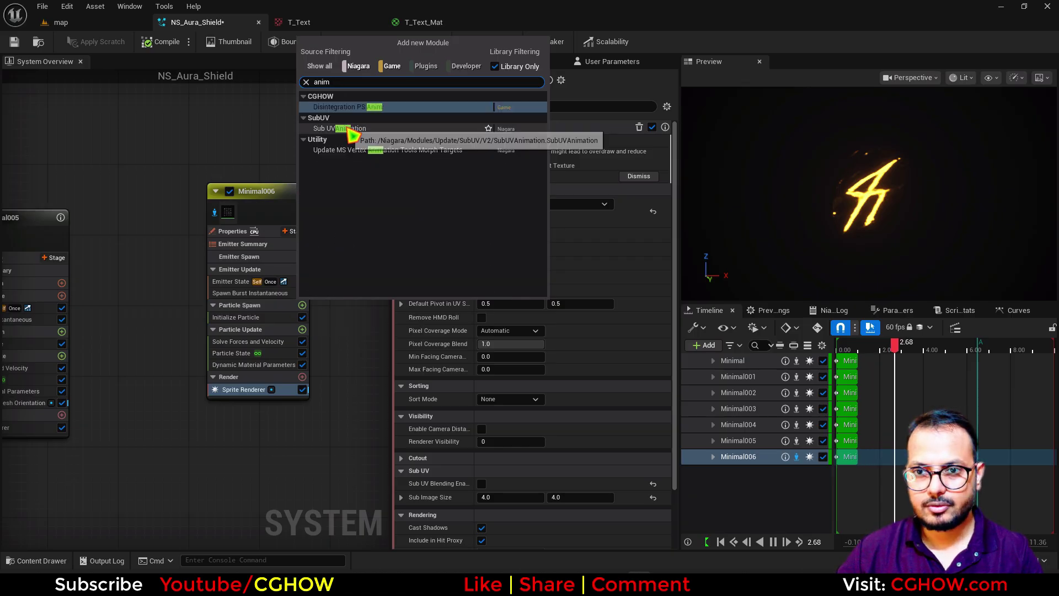
click(348, 130)
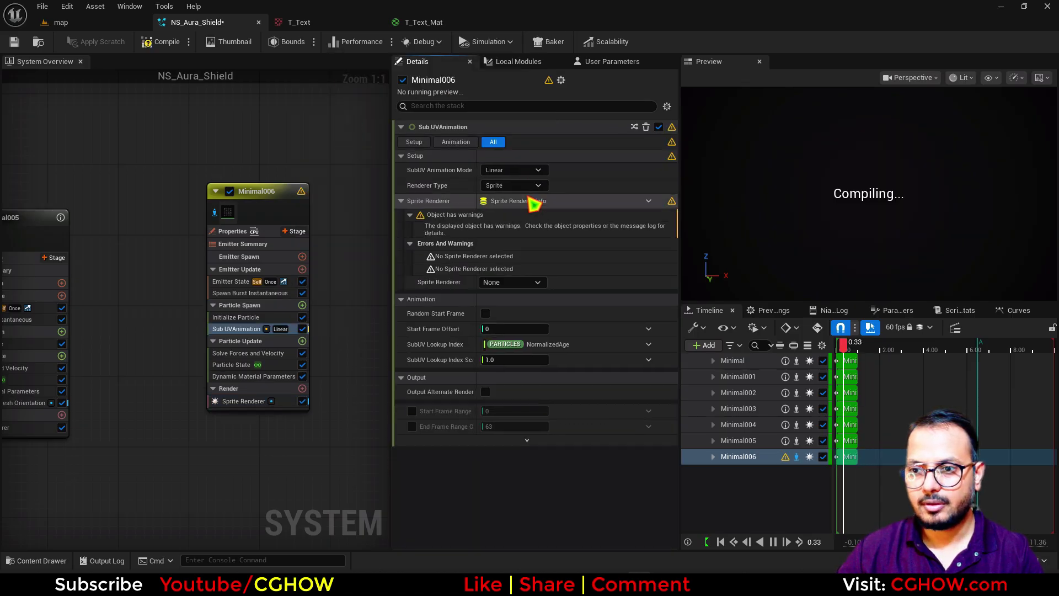
click(513, 170)
click(515, 212)
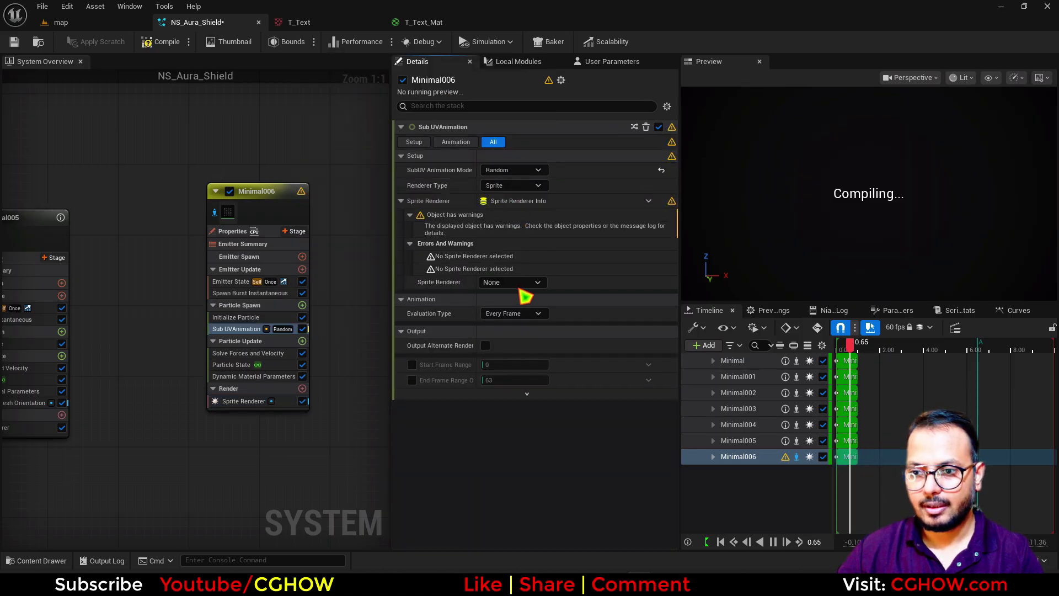
click(525, 313)
click(512, 282)
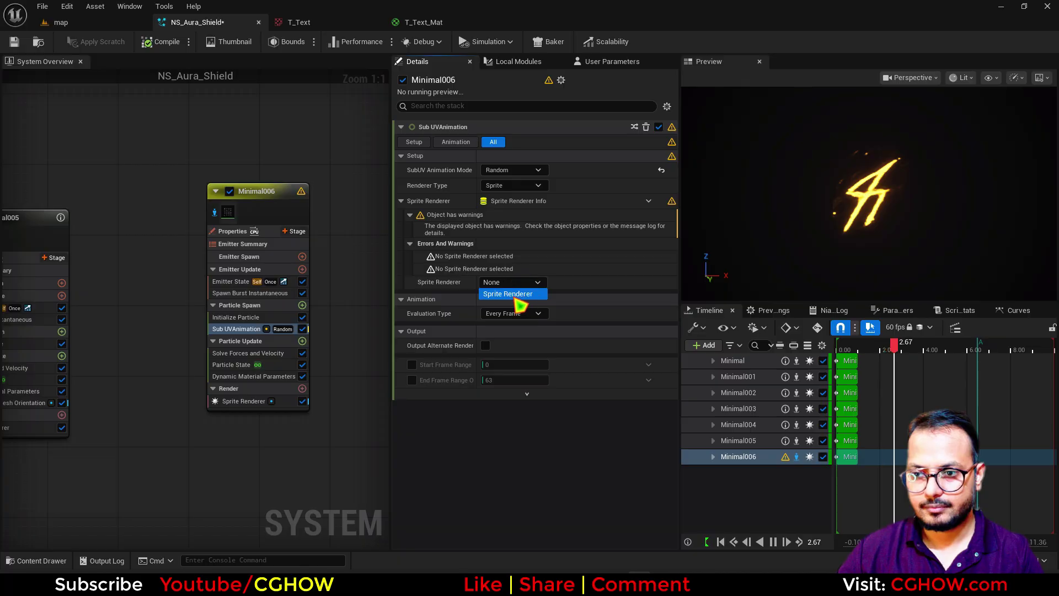
click(518, 300)
right_drag(229, 473, 222, 477)
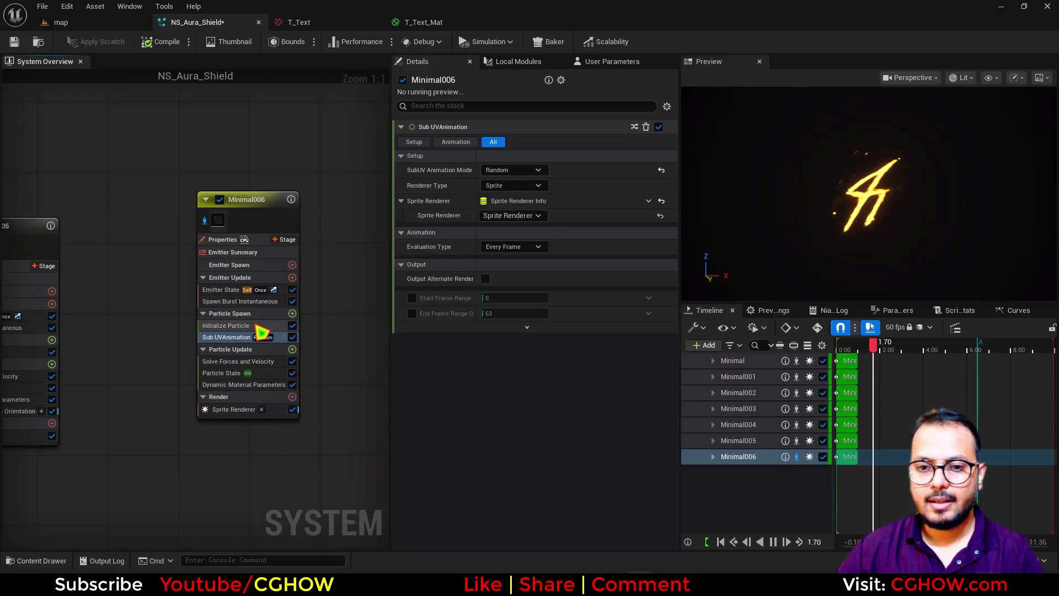
Add a Shape Location module to Minimal006's Particle Spawn and set its shape primitive to Torus
click(293, 314)
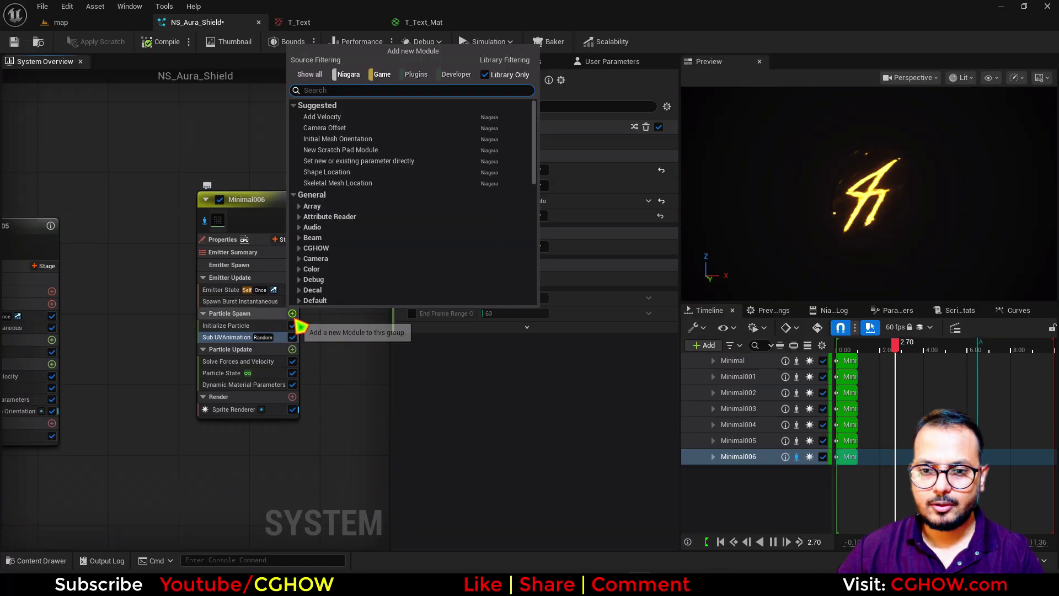
click(337, 171)
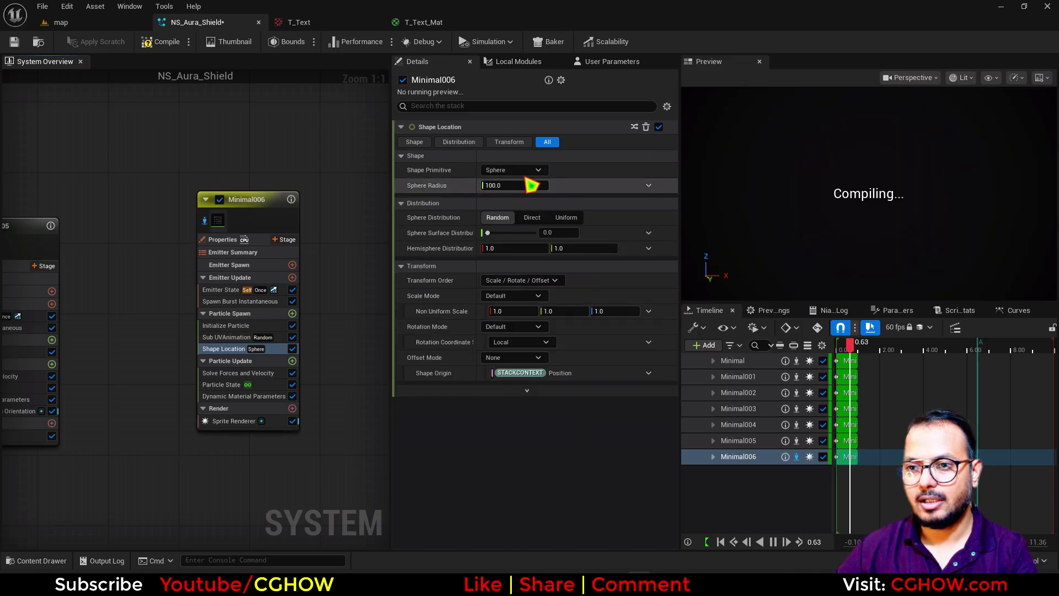
click(521, 170)
click(504, 223)
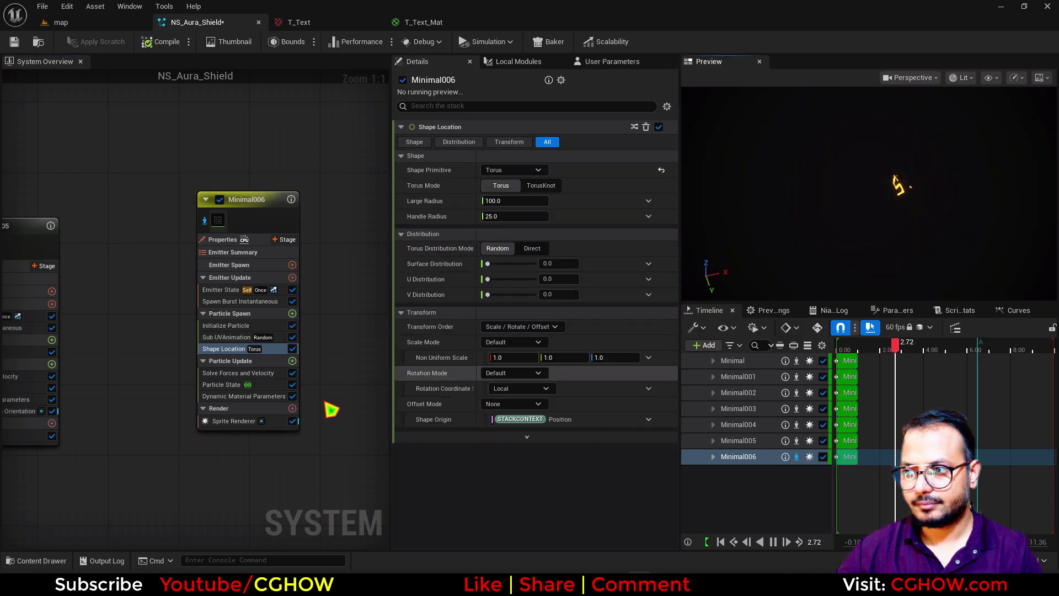
Set Minimal006's burst spawn count to 20 and check the rune distribution from another angle
click(246, 302)
click(513, 146)
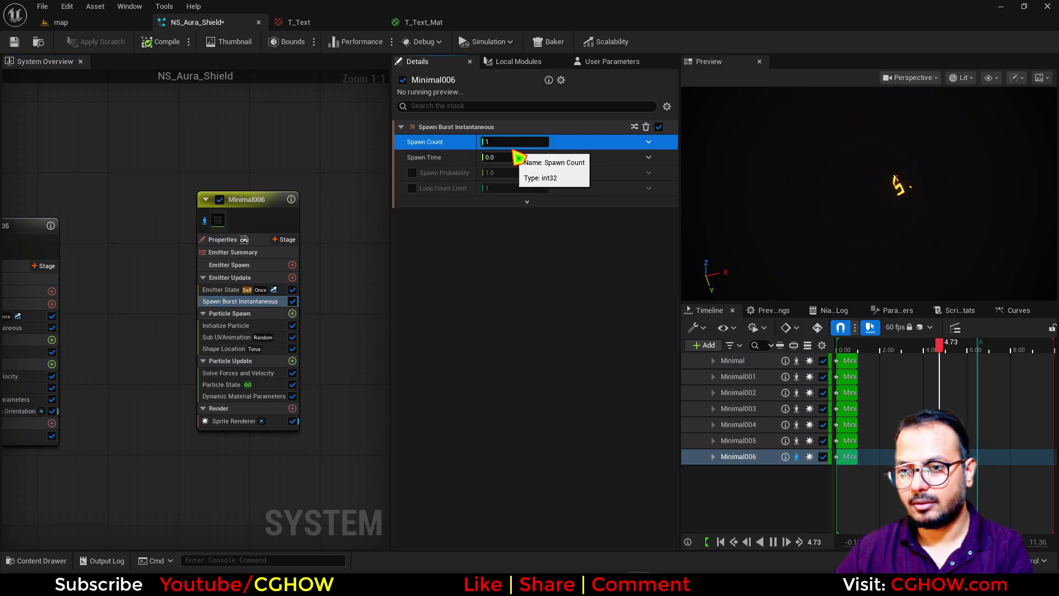
text(0)
key(Return)
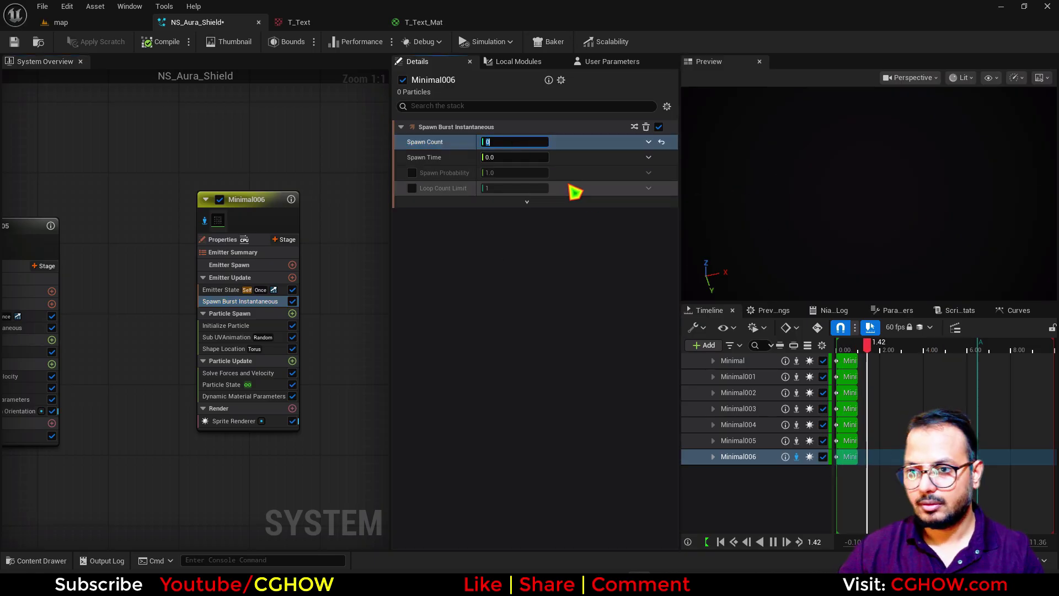
text(20)
key(Return)
drag(846, 224, 819, 223)
right_drag(846, 223, 860, 235)
drag(846, 223, 910, 220)
Set the torus handle radius to 0 and enlarge its large radius to about 288
click(227, 349)
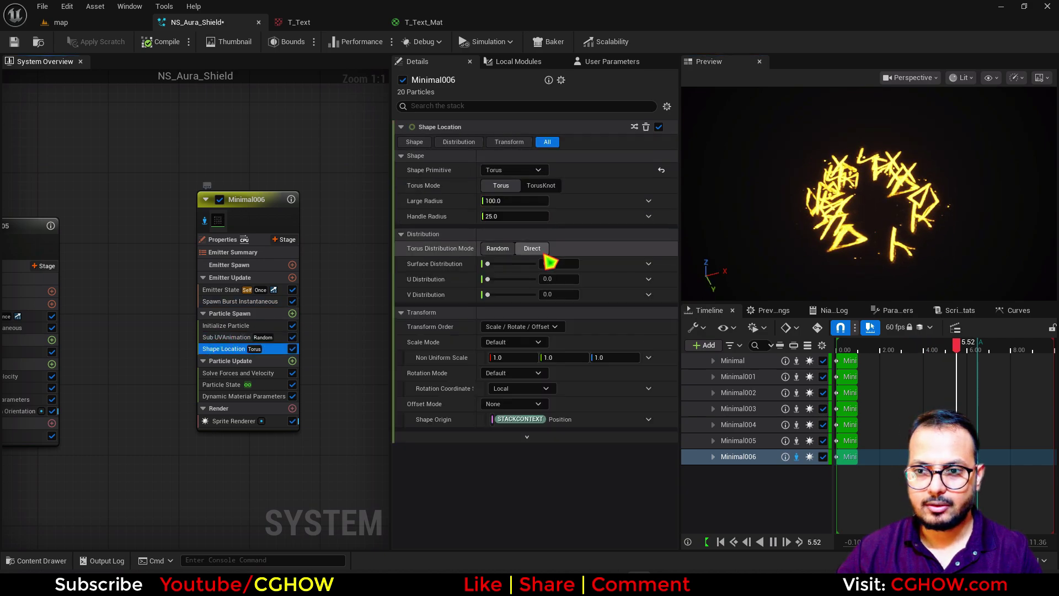
text(0)
drag(520, 200, 589, 201)
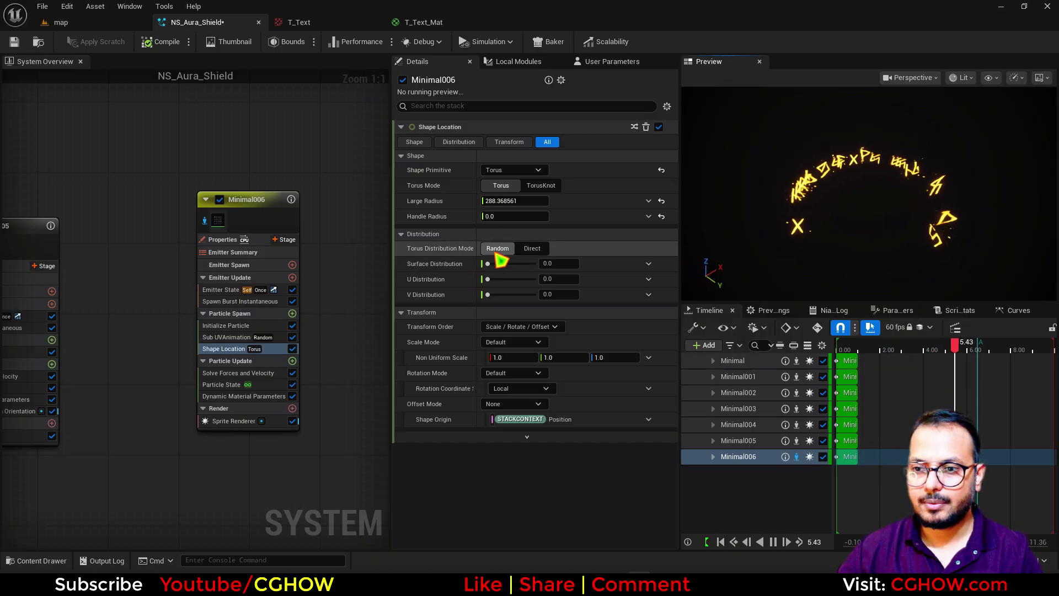
Switch the torus distribution to Direct and drive U Position with Return Normalized Exec Index, with the inclusive option off
click(533, 249)
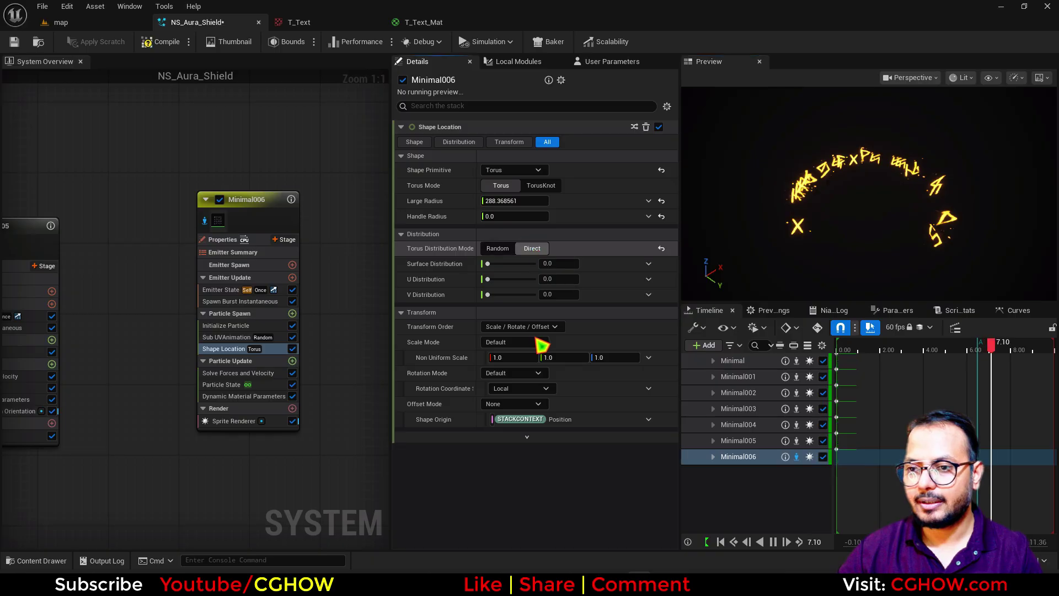
click(649, 264)
text(exec)
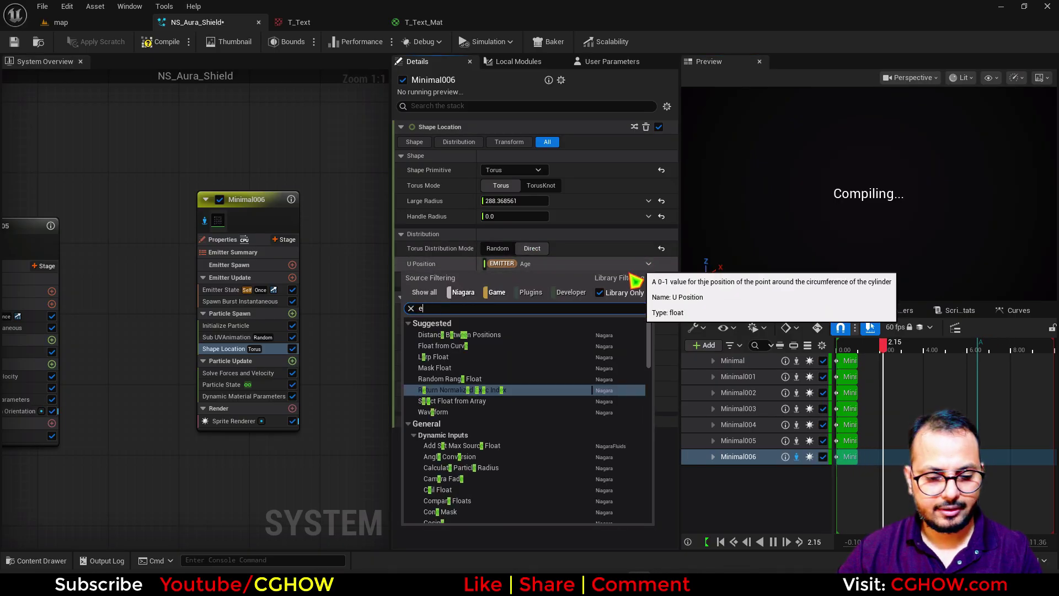
click(457, 334)
click(493, 294)
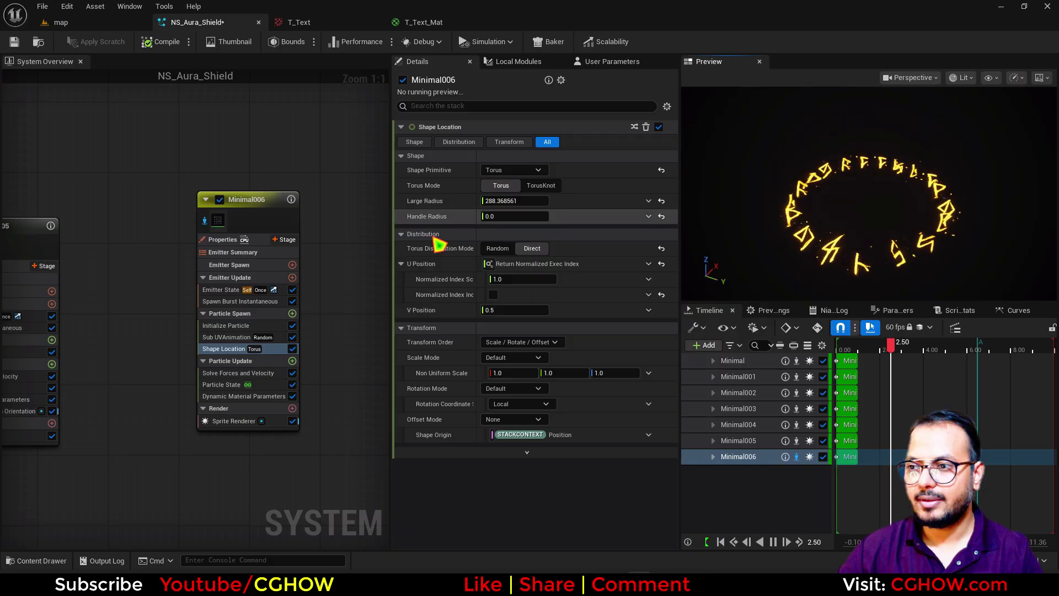
Set the Shape Location's rotation mode to Axis Angle with a rotation axis of 0, 1, 0
drag(820, 191, 628, 256)
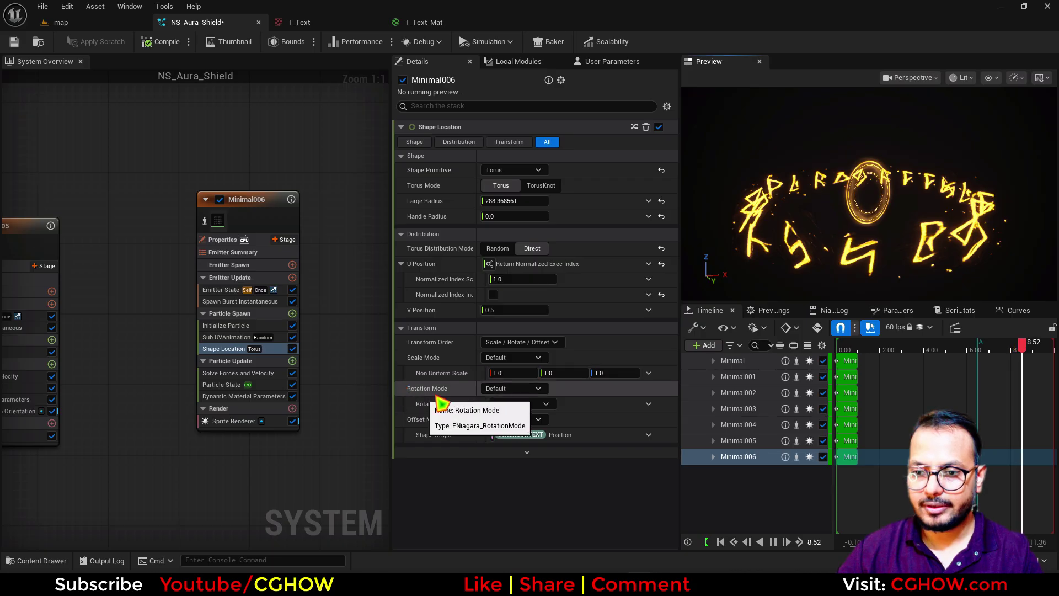
click(513, 388)
click(516, 418)
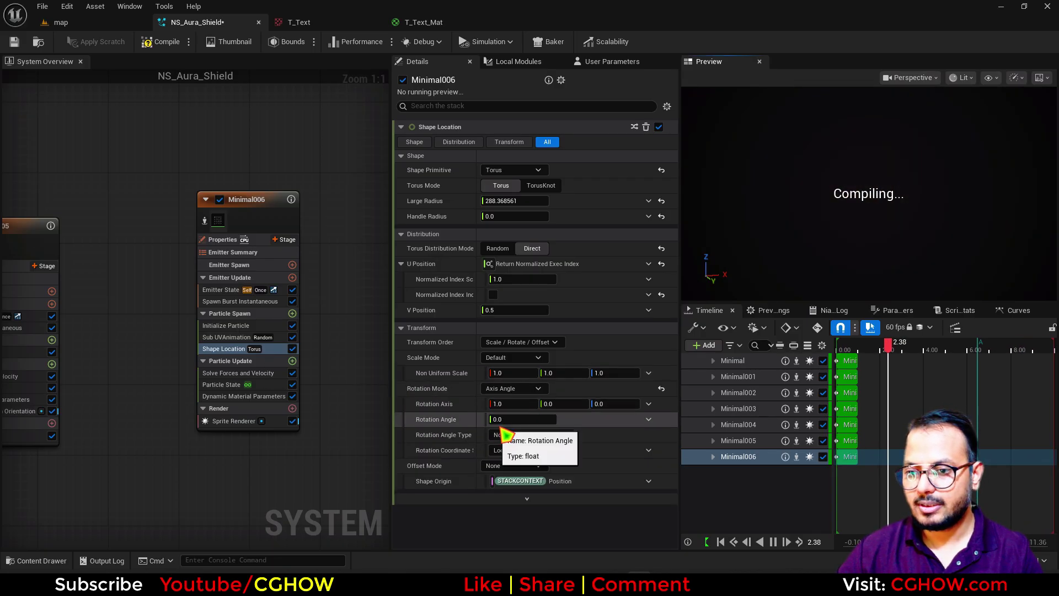
drag(869, 193, 825, 224)
click(523, 404)
text(0)
key(Return)
click(561, 404)
text(1)
key(Return)
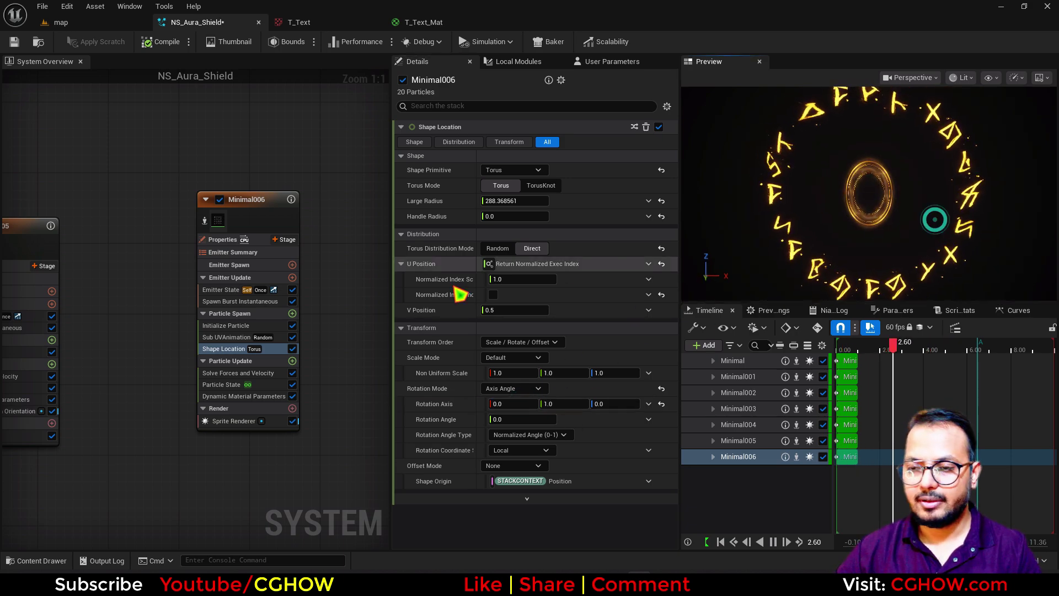
Switch Minimal006's sprite size mode to Uniform and reduce the sprite size to about 54
click(226, 325)
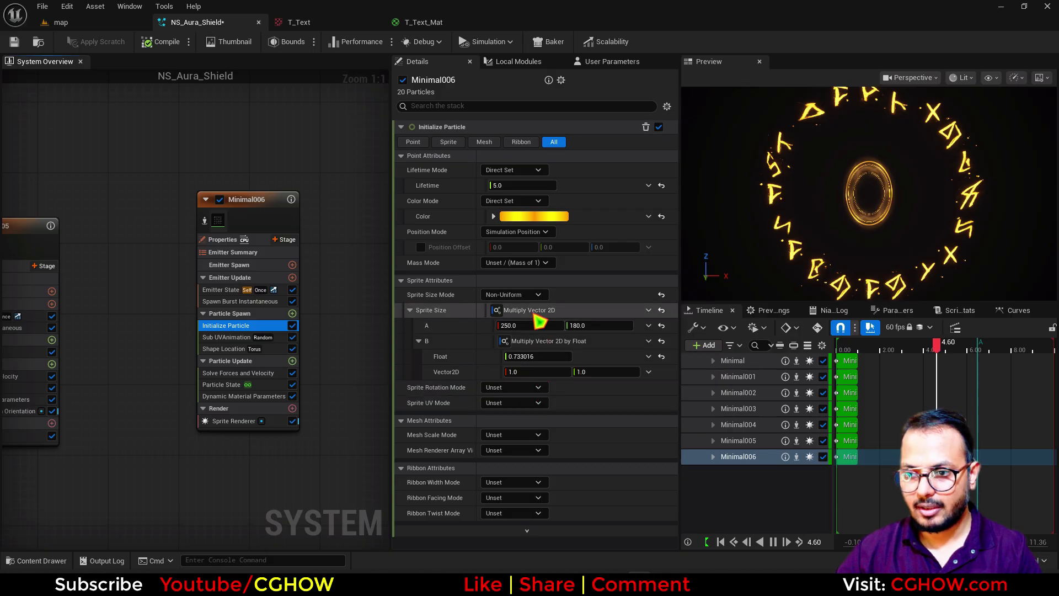
click(524, 295)
click(512, 324)
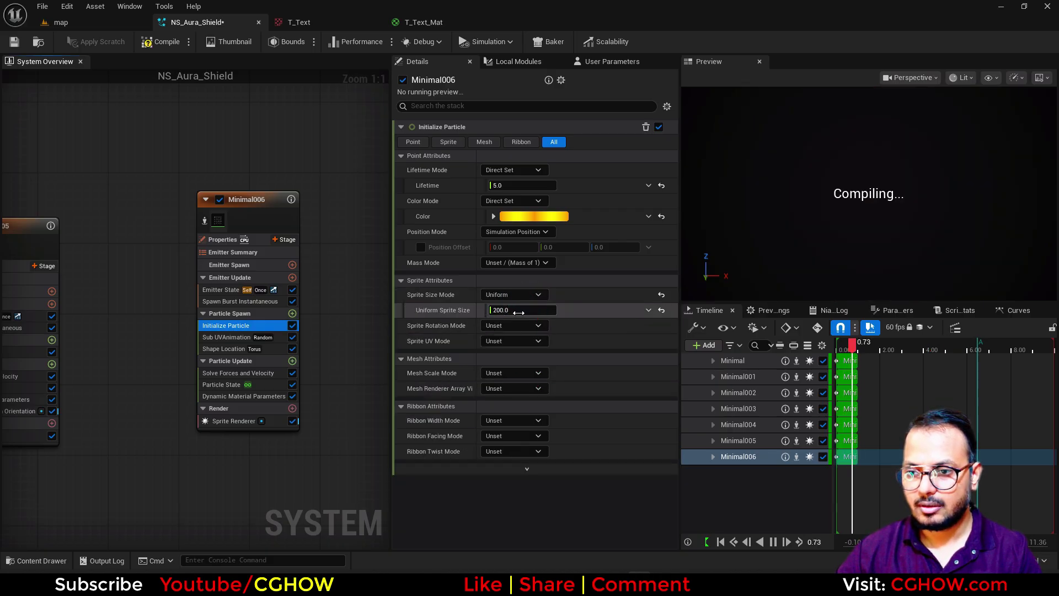
click(515, 309)
drag(518, 310, 508, 310)
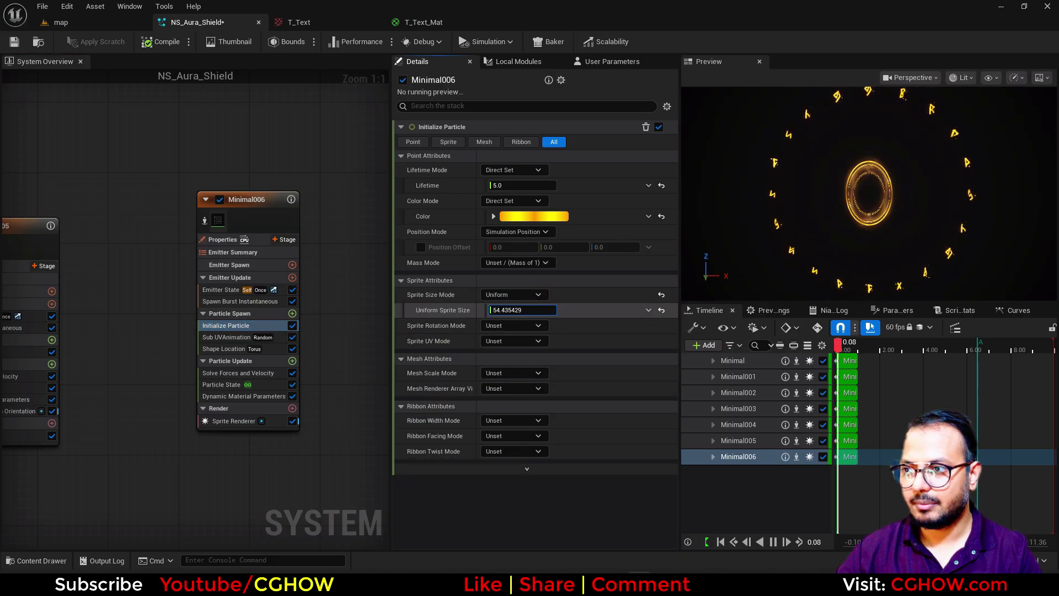
Reduce the rune torus's large radius to about 83 and set the uniform sprite size to 20
click(224, 349)
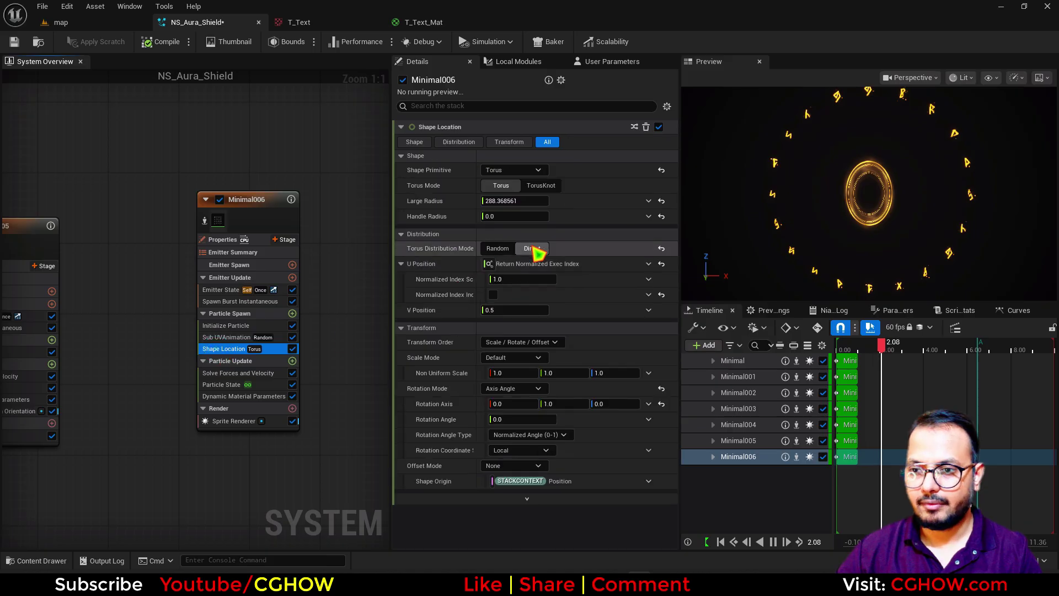
drag(513, 201, 499, 201)
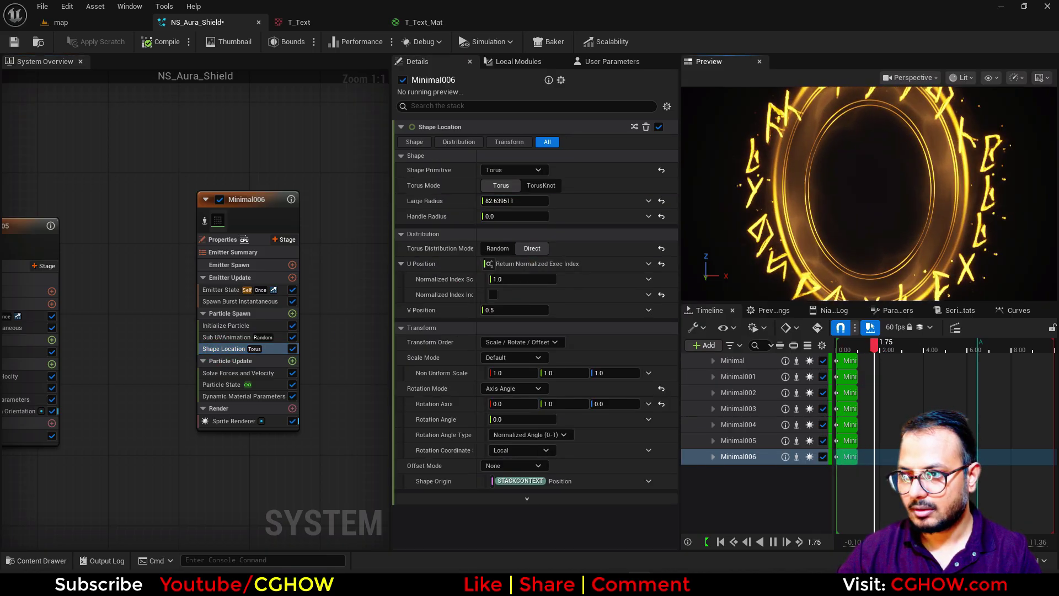
click(229, 326)
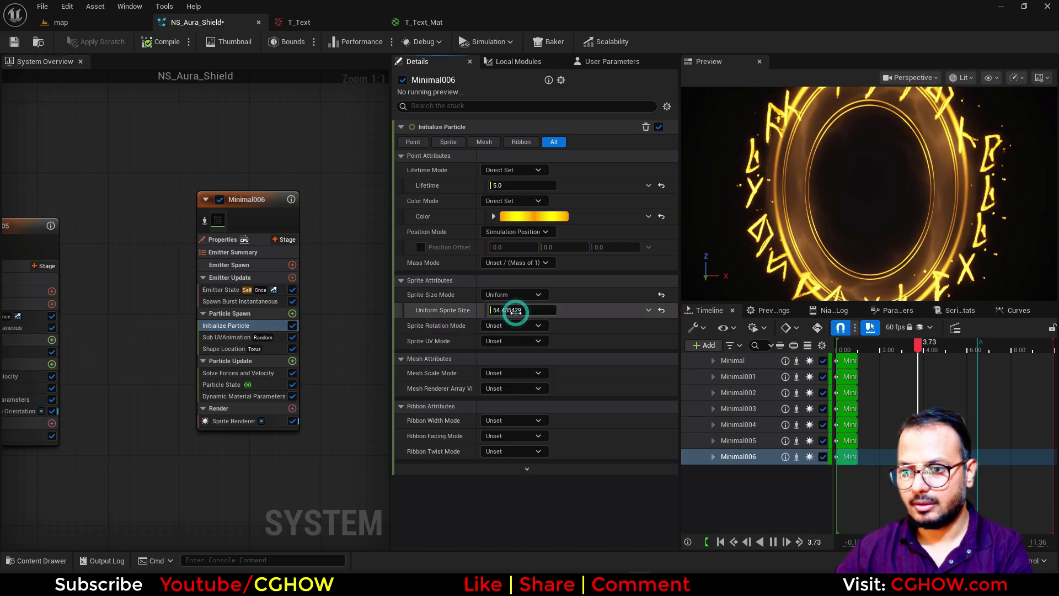
click(513, 310)
text(20)
key(Return)
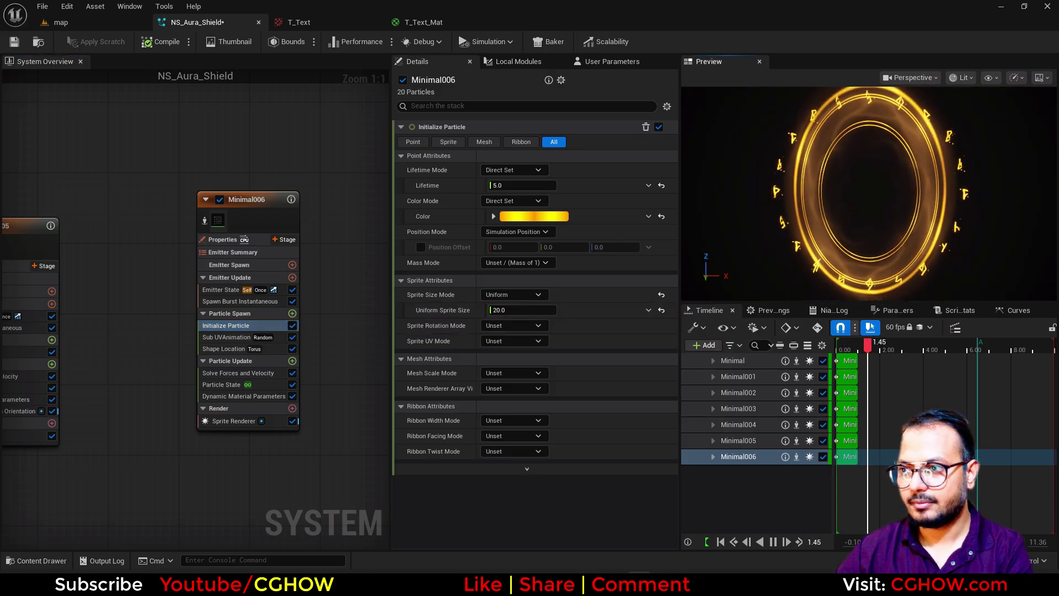
Set the rune torus's large radius to about 72 and its non-uniform X scale to 0.71 to fit the oval ring
click(226, 349)
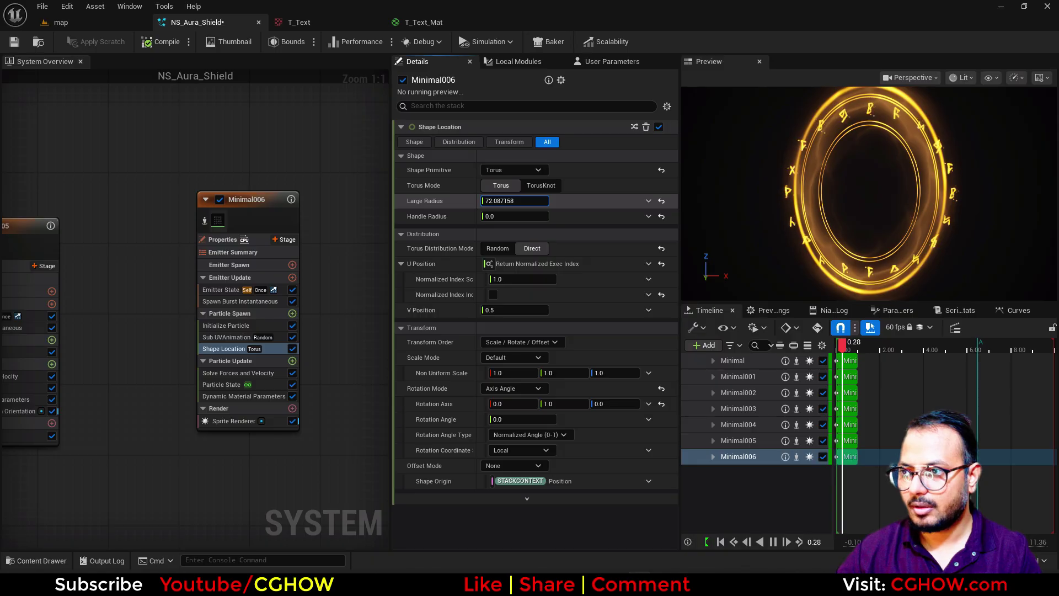
key(Return)
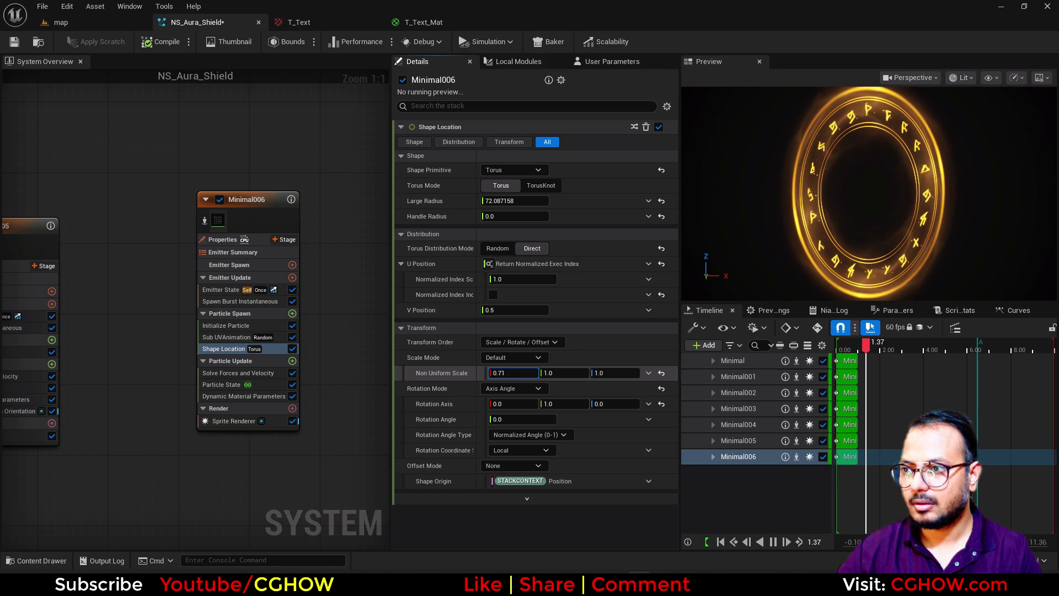
Confirm the rune torus's X scale and check the rune ring around the character in the map level
key(Return)
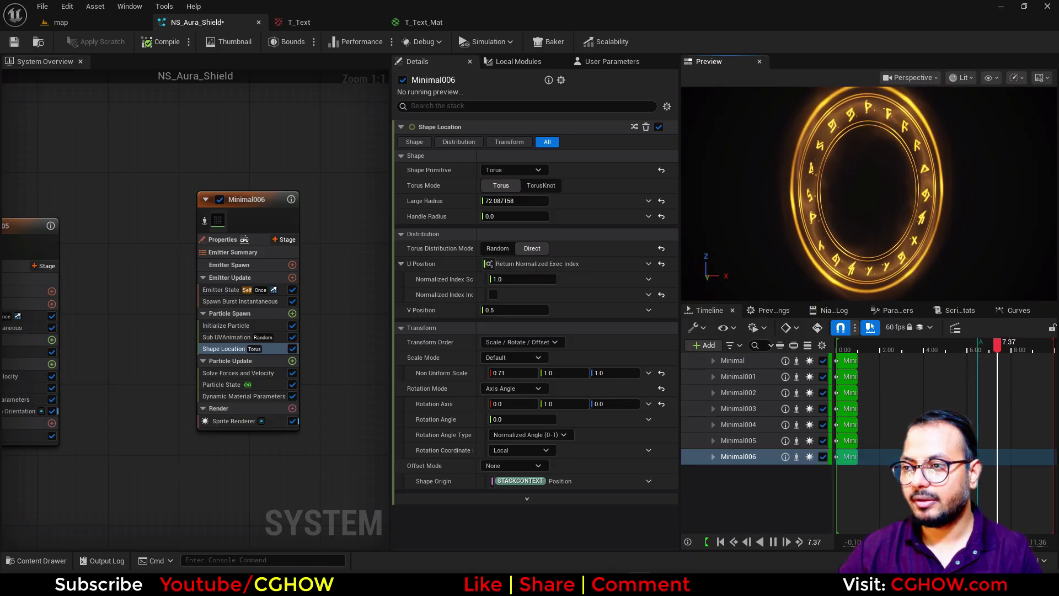
click(93, 23)
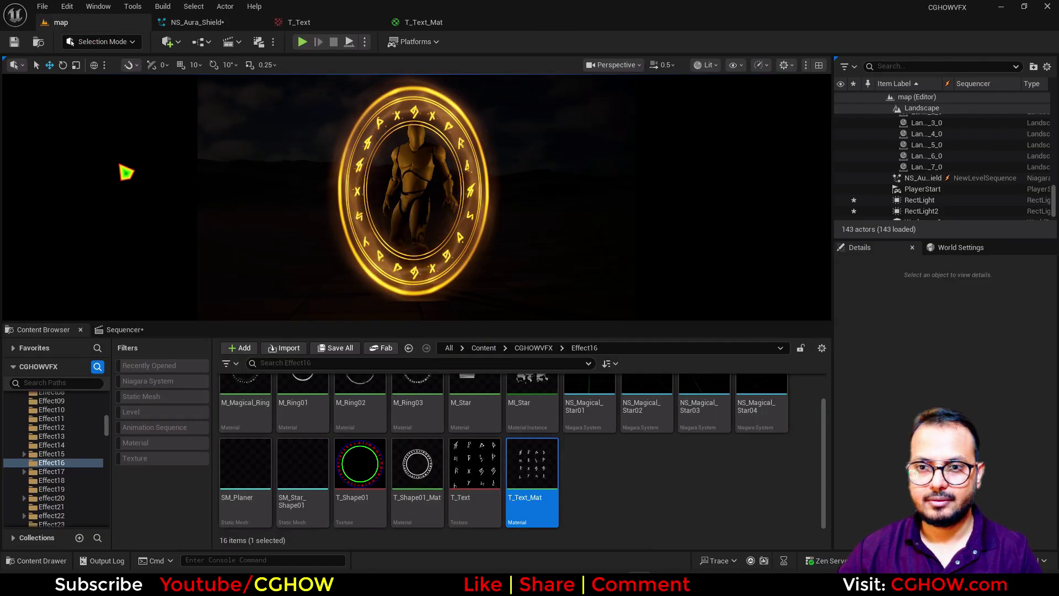
click(225, 22)
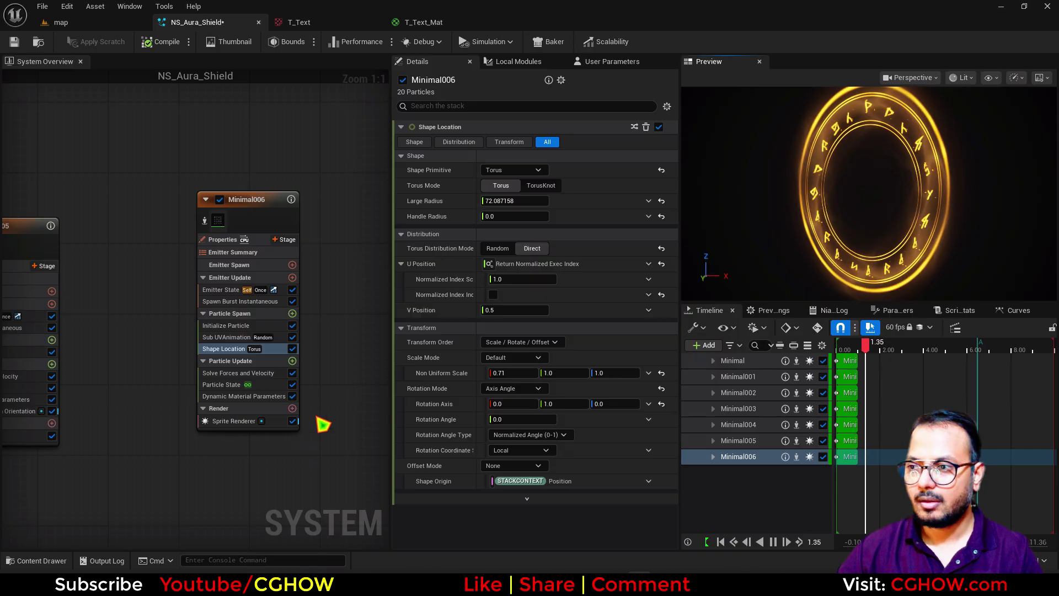
Switch the color mode in Minimal006's Initialize Particle module to Random Hue/Saturation/Value
click(243, 326)
click(515, 232)
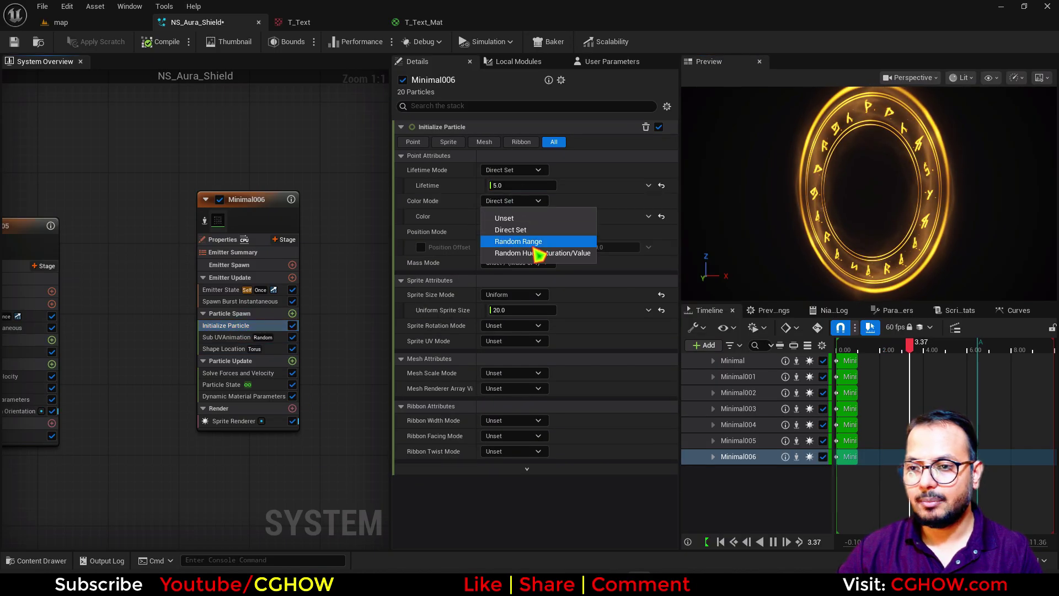
click(531, 246)
click(524, 201)
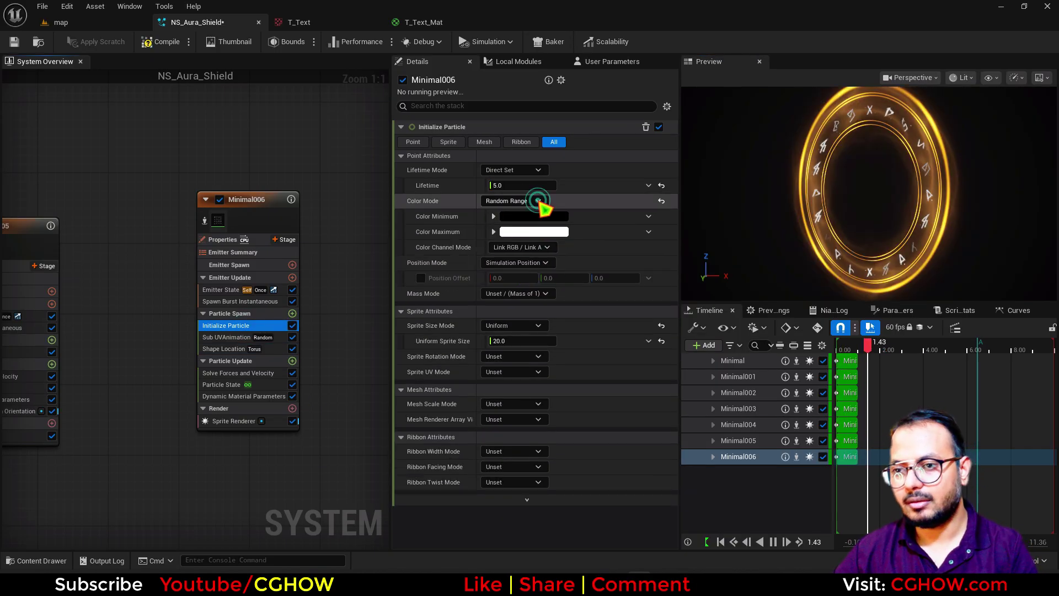
click(524, 230)
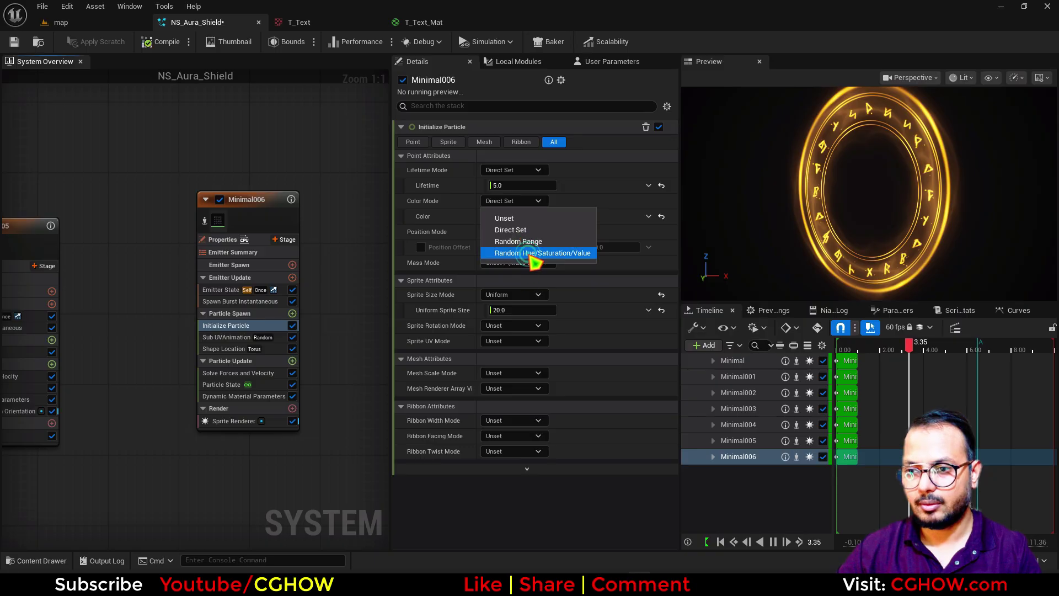
click(531, 255)
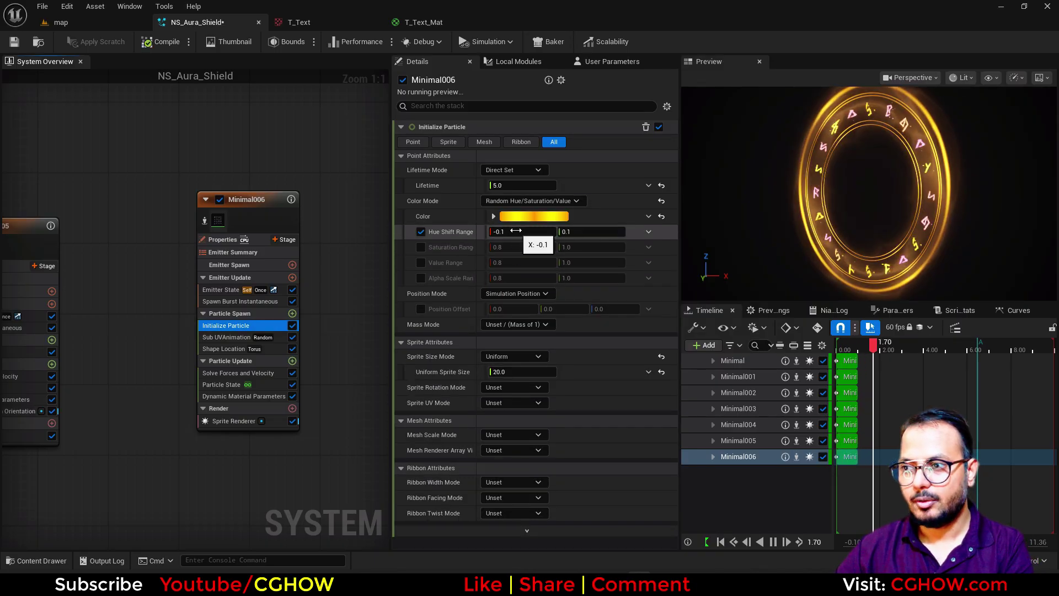
Set Minimal006's hue shift range to 0 to 0, and enable its value range with 0 to 5
click(568, 231)
text(0)
click(421, 264)
click(566, 262)
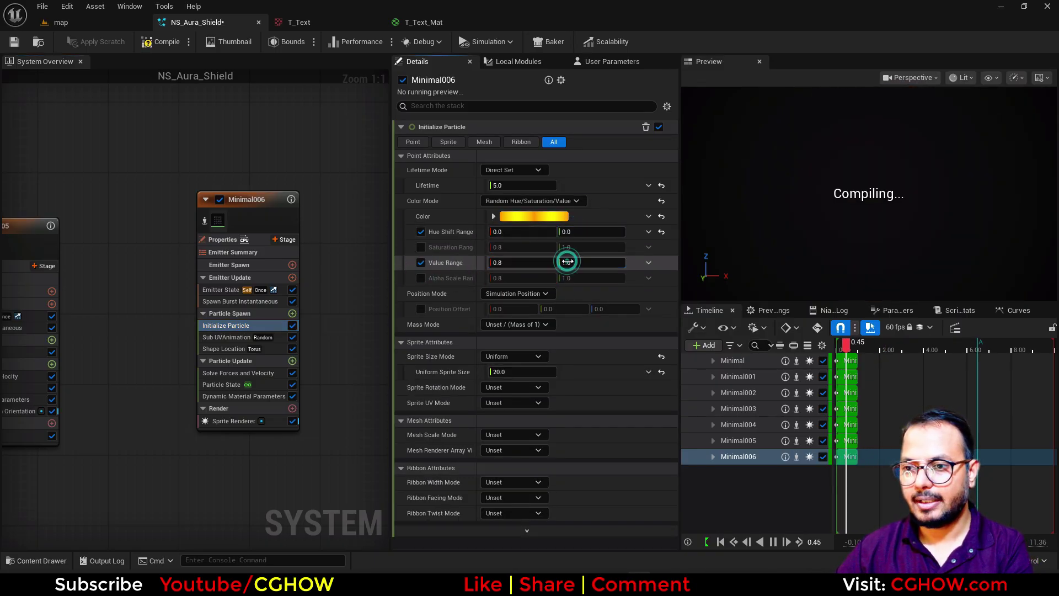
text(5)
key(Return)
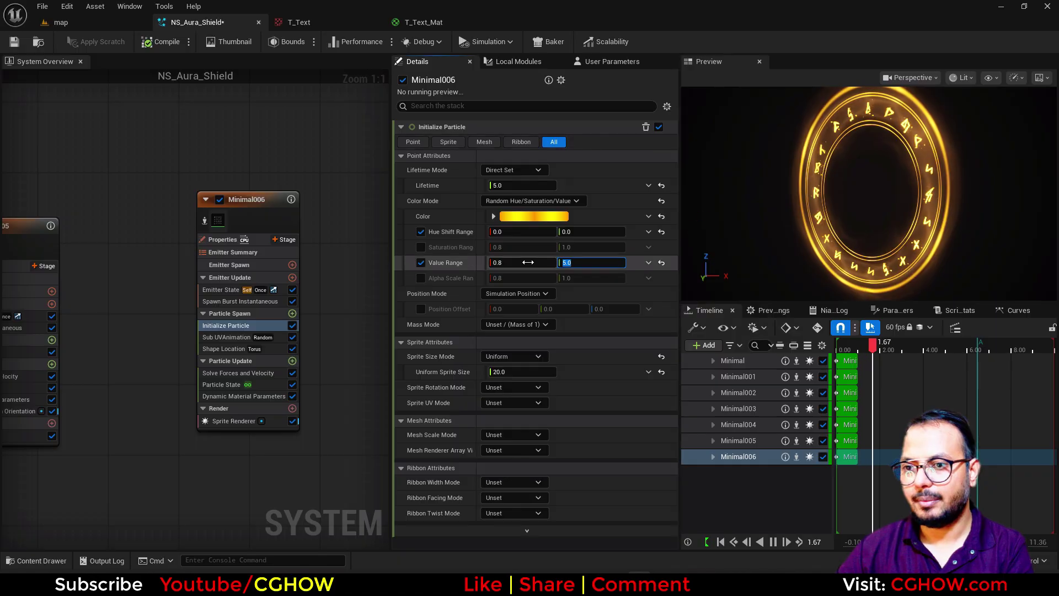
text(0)
key(Return)
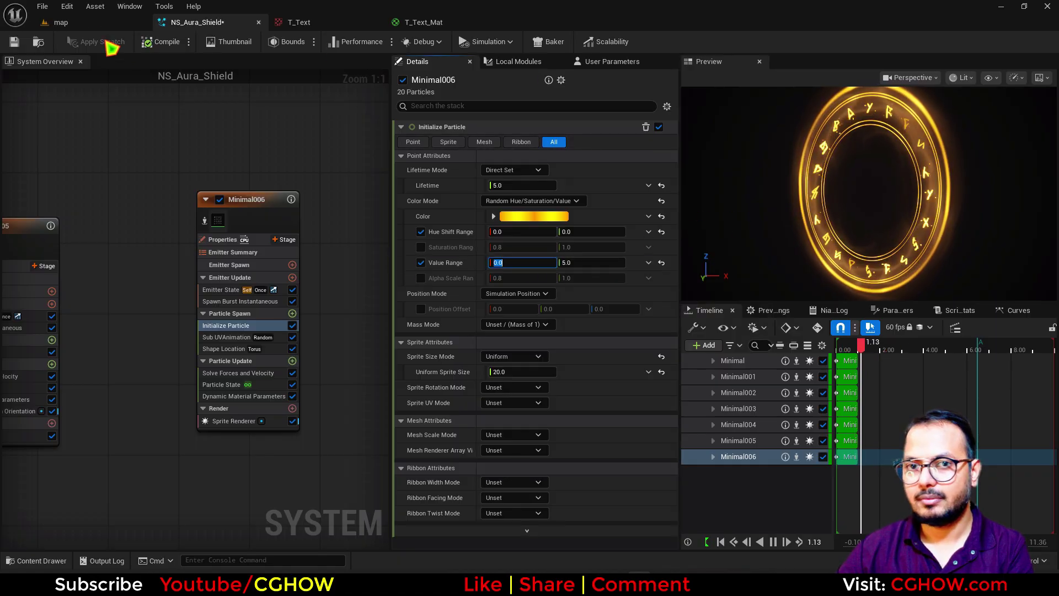
click(61, 22)
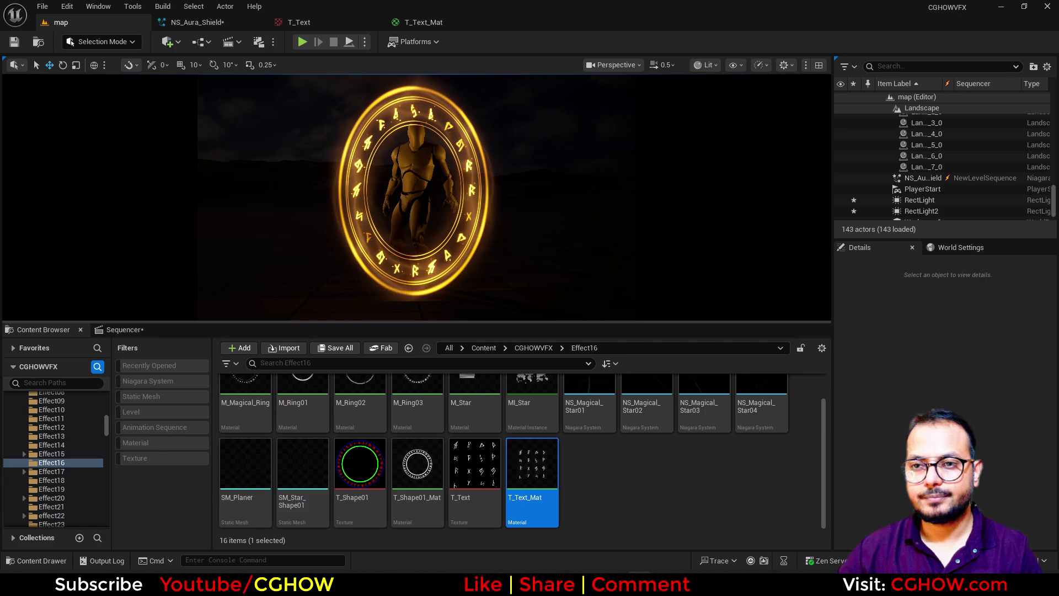
click(197, 22)
Drive Minimal001's pan material parameter with a Random Range Float from 0.2 to 0.5
scroll(80, 404, down, 4)
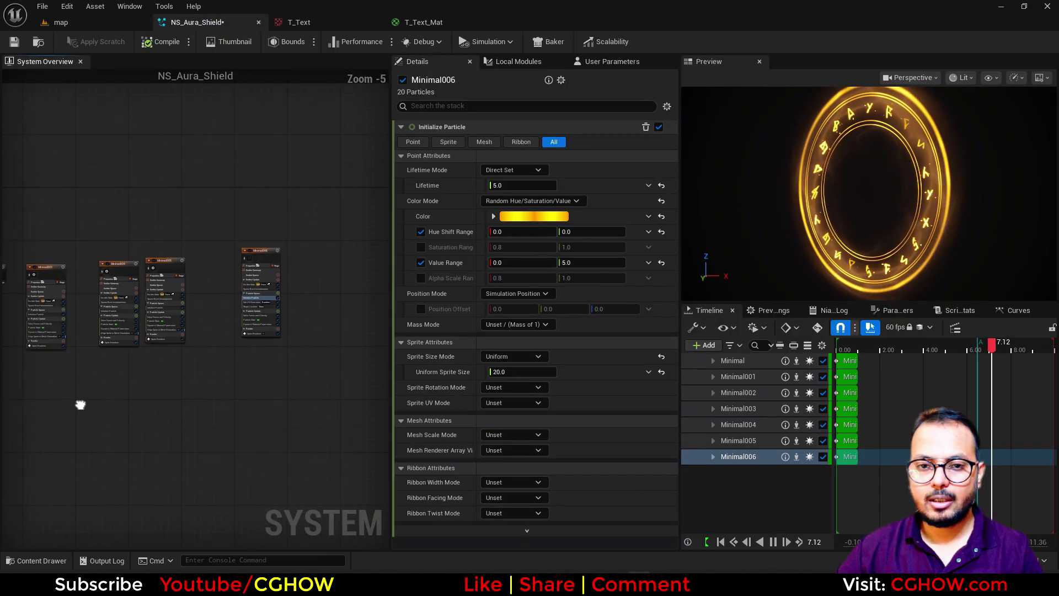
scroll(156, 373, up, 5)
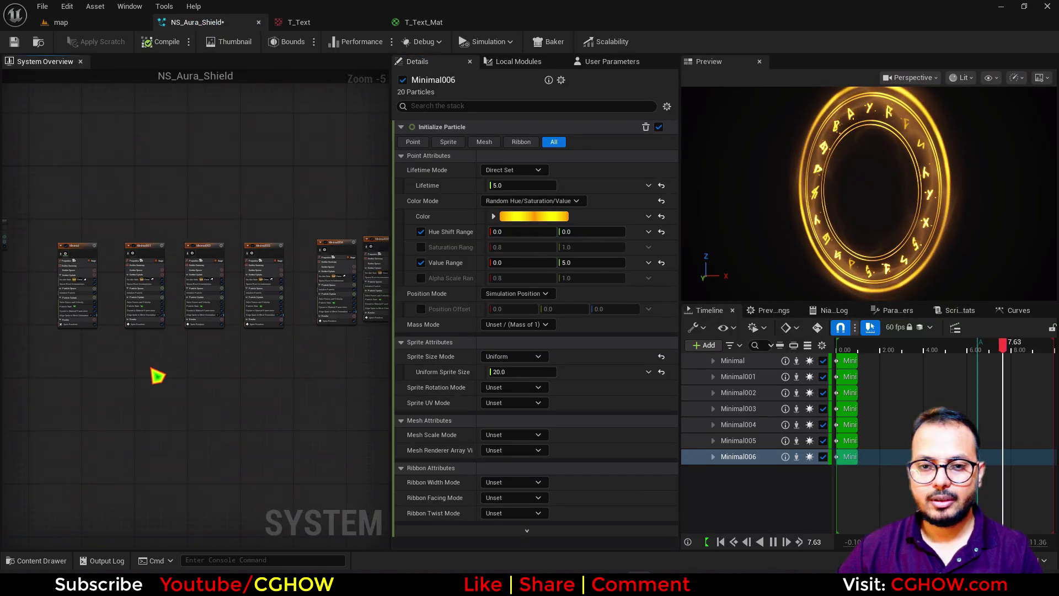
click(347, 322)
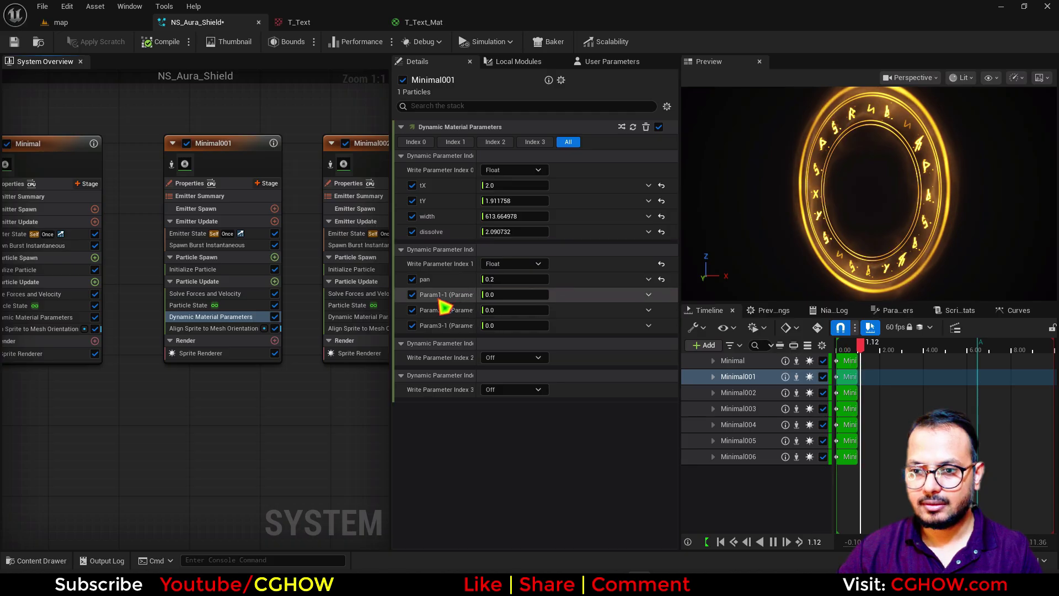
click(648, 279)
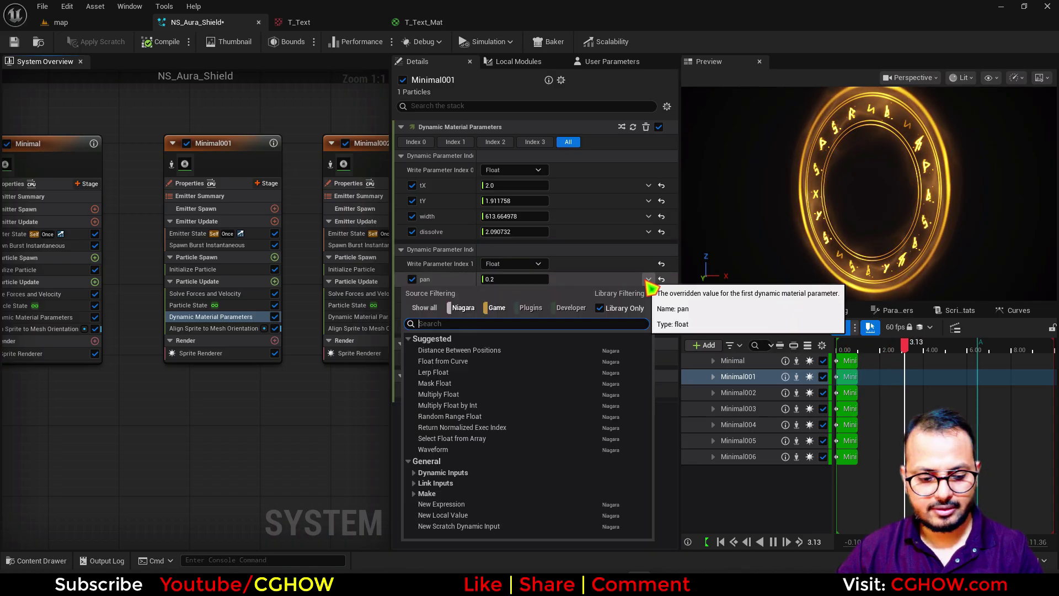
text(uni)
click(508, 292)
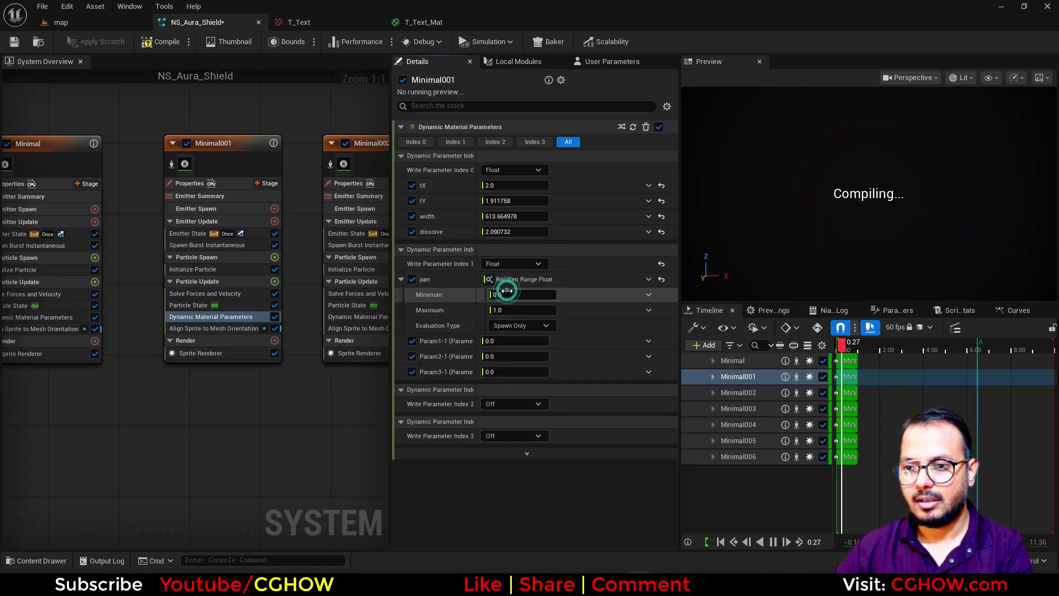
text(0.2)
click(510, 310)
text(0.5)
key(Return)
Copy Minimal001's random pan input onto the pan parameters of Minimal002 and Minimal003
right_click(522, 280)
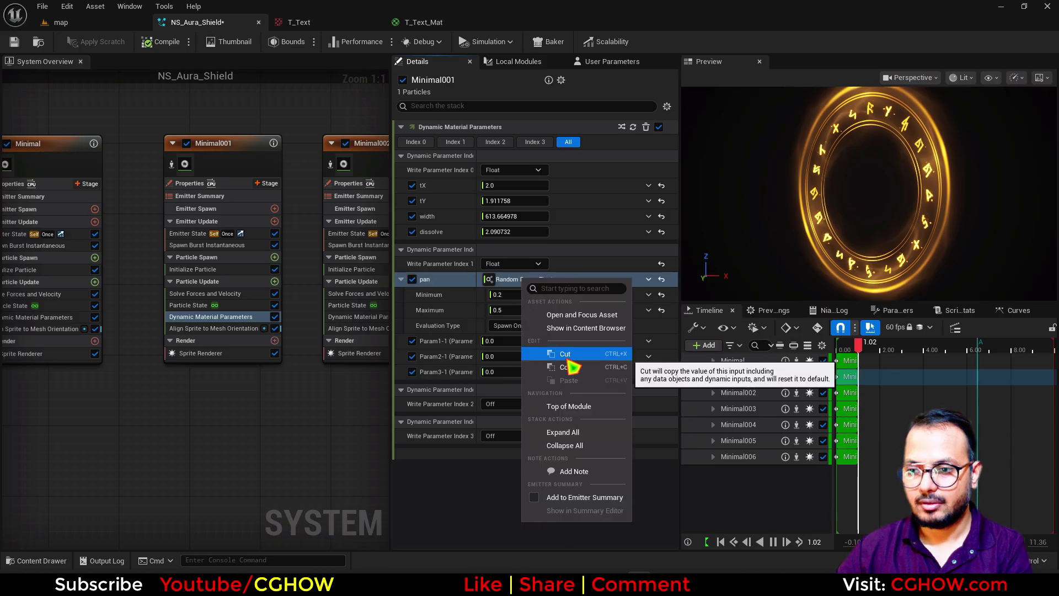
click(568, 366)
right_drag(258, 403, 88, 399)
click(192, 312)
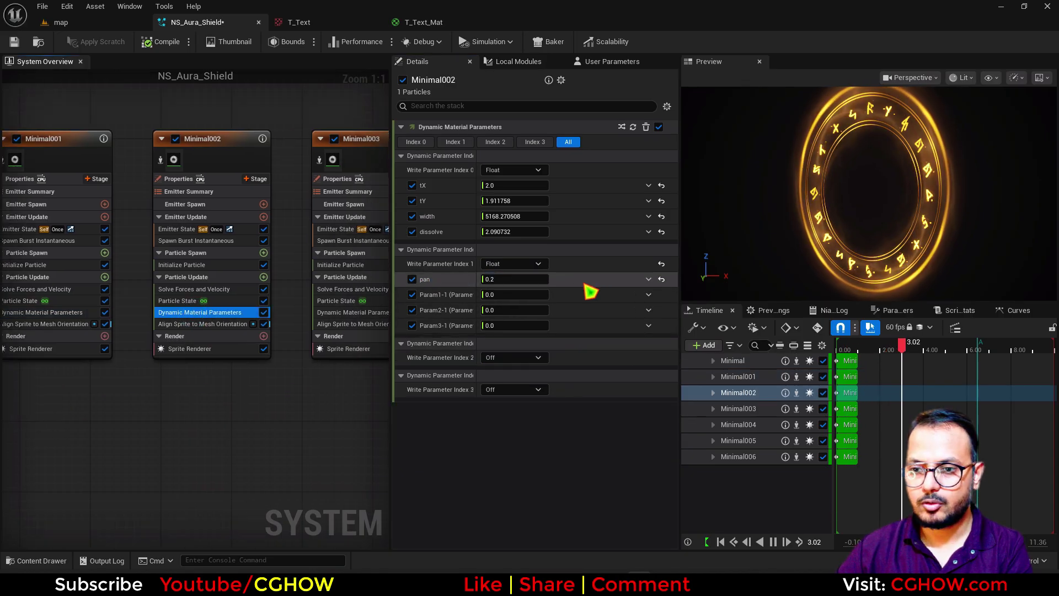
right_click(579, 282)
click(623, 382)
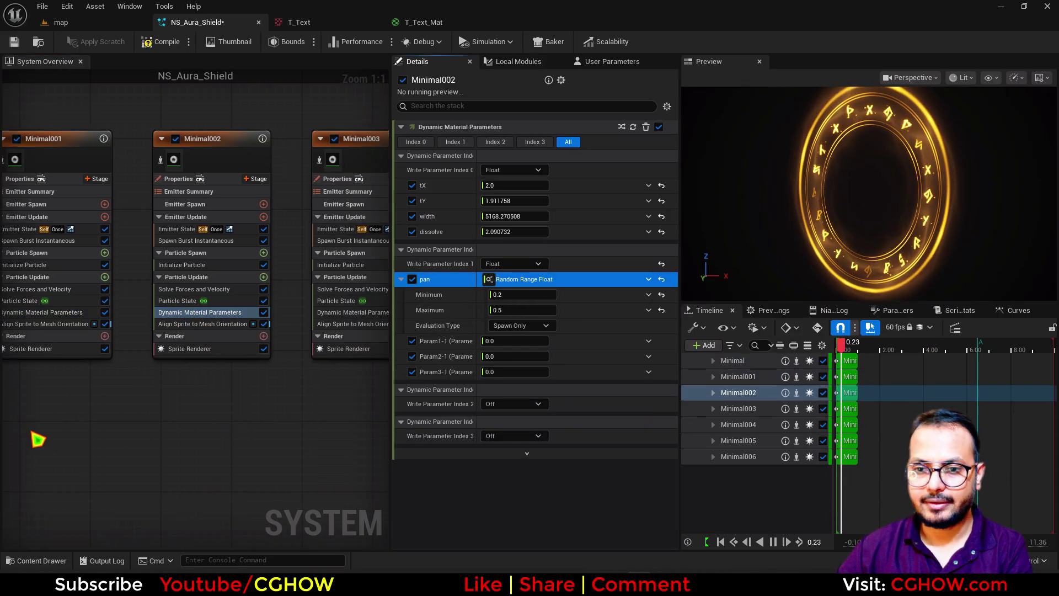
right_drag(307, 343, 158, 402)
click(259, 313)
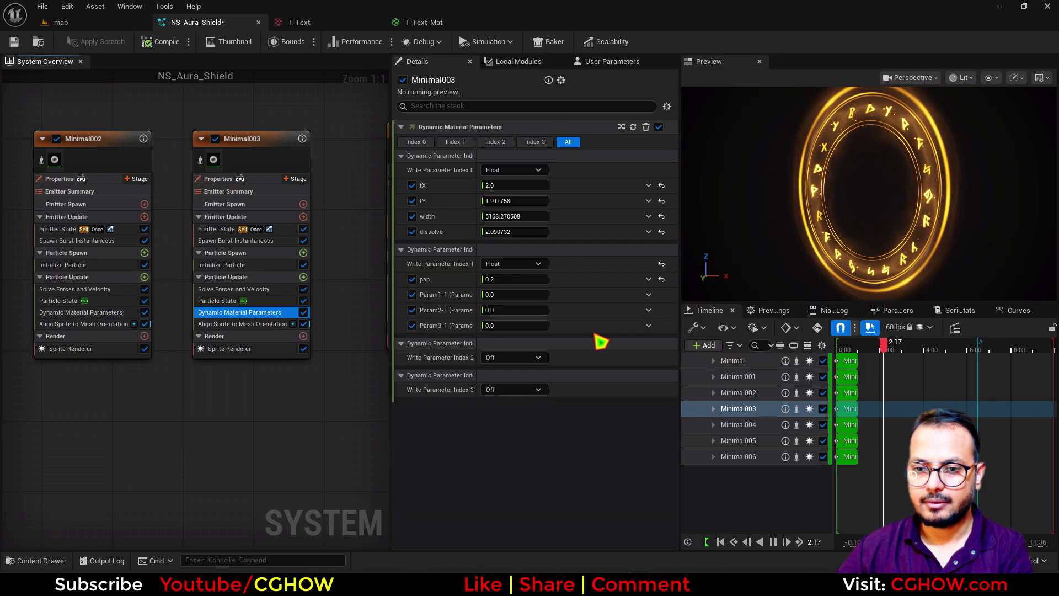
right_click(566, 283)
click(610, 386)
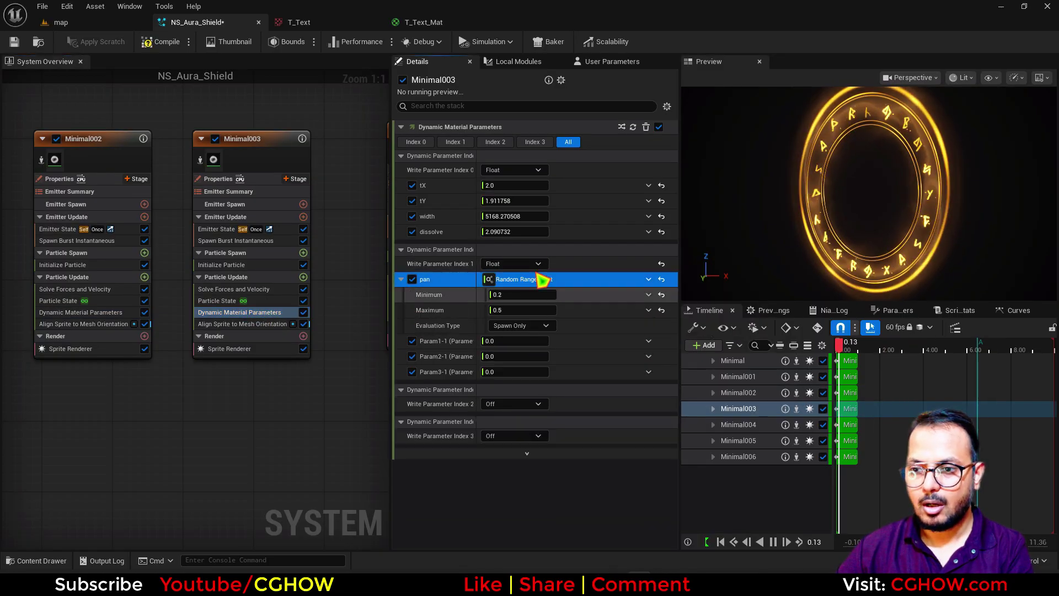
Paste the copied random pan input onto the pan parameters of Minimal004 and Minimal005
right_drag(272, 448, 57, 441)
click(230, 313)
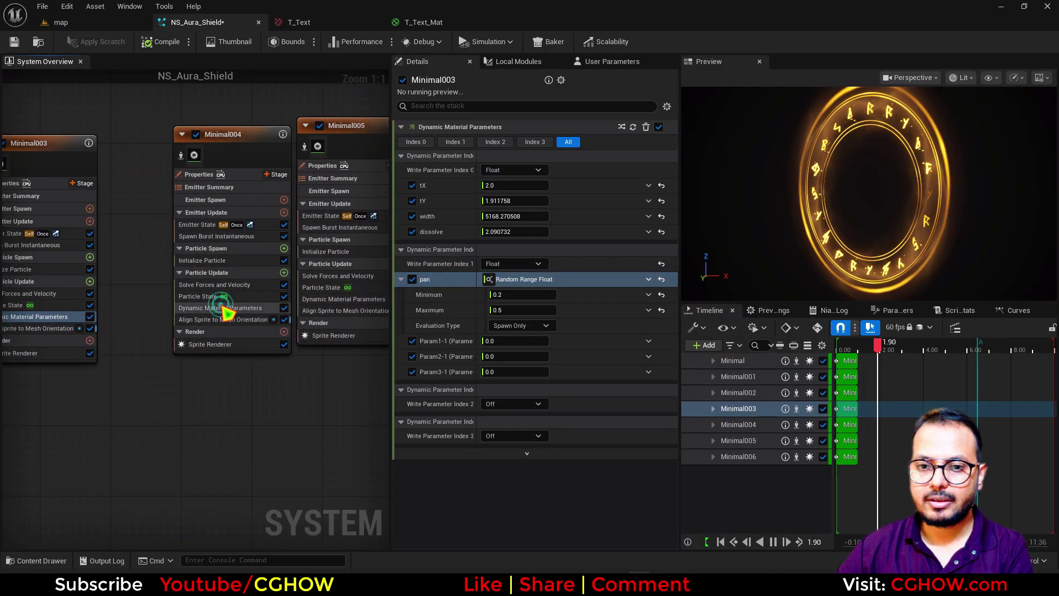
right_click(561, 282)
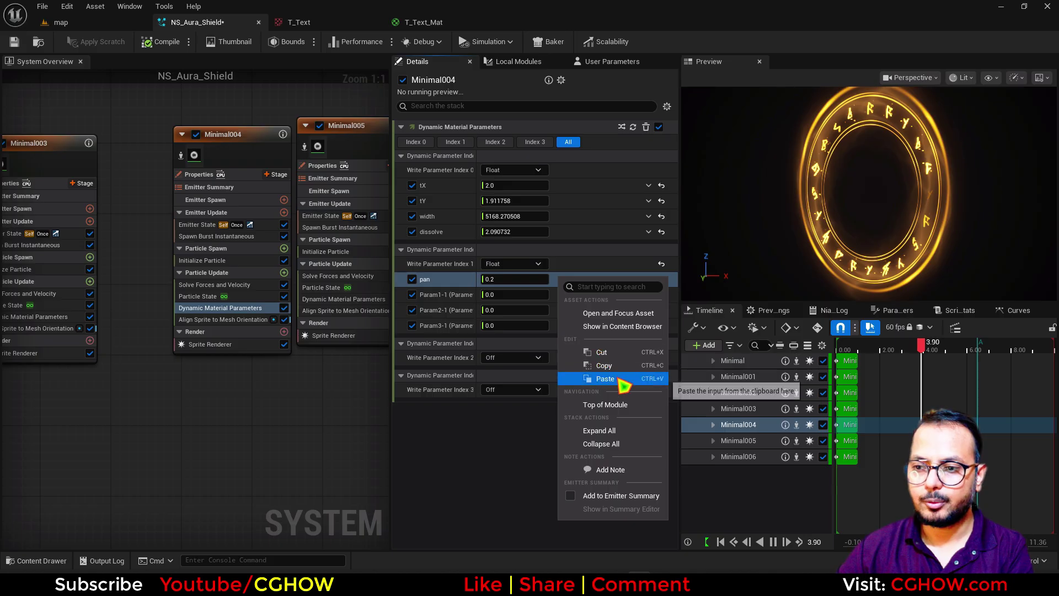
click(605, 378)
right_drag(231, 402, 165, 325)
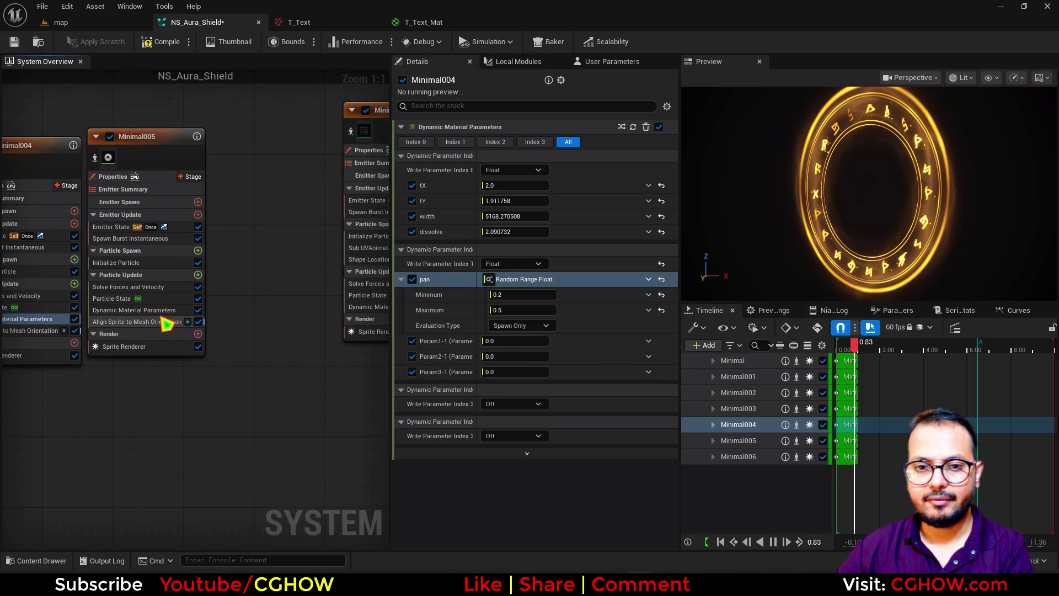
click(134, 310)
right_click(576, 282)
click(625, 382)
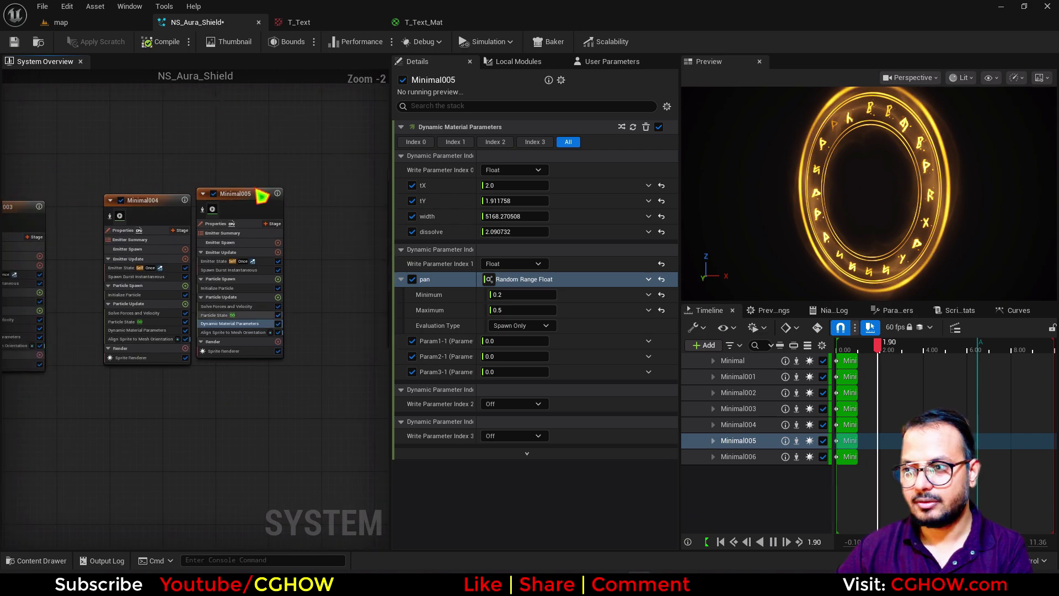
Compare the shield in the map level with the enchanted aura shield reference image
click(72, 22)
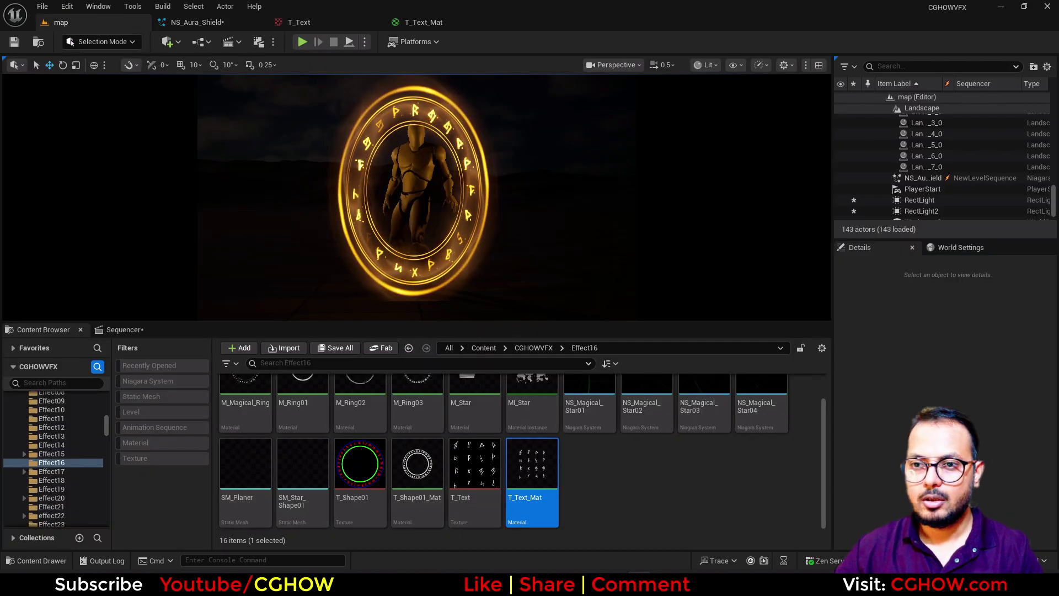
click(711, 585)
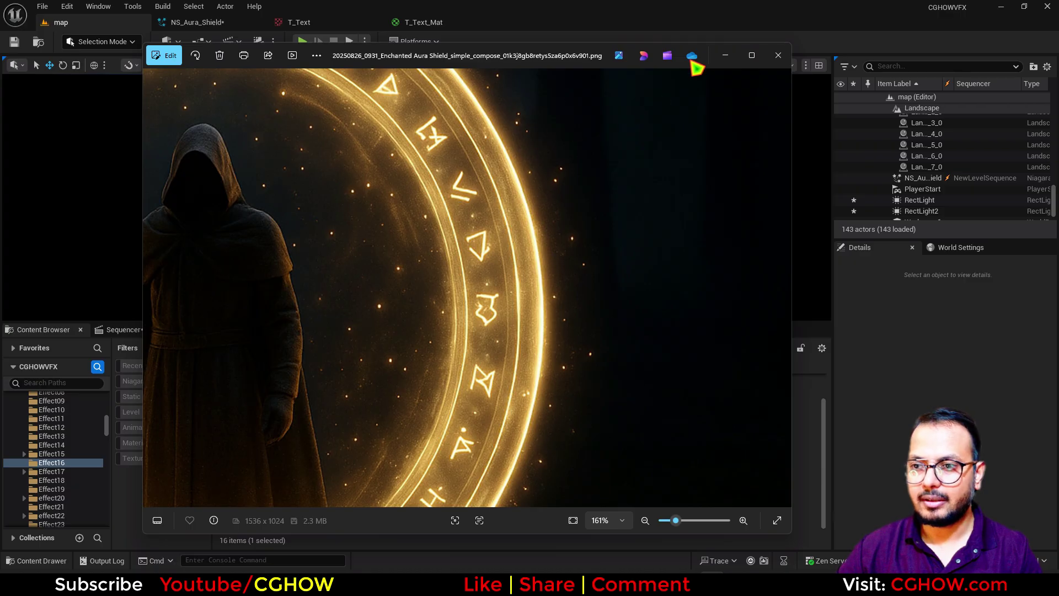
click(722, 56)
click(197, 22)
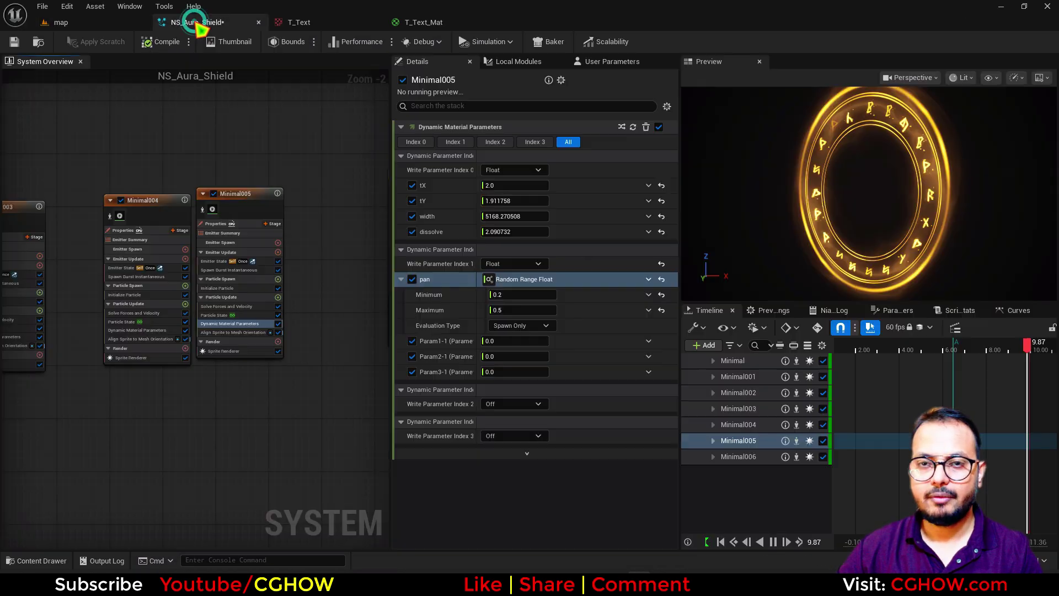
Duplicate the Minimal006 rune emitter into the empty graph area beside it
right_drag(298, 167, 66, 174)
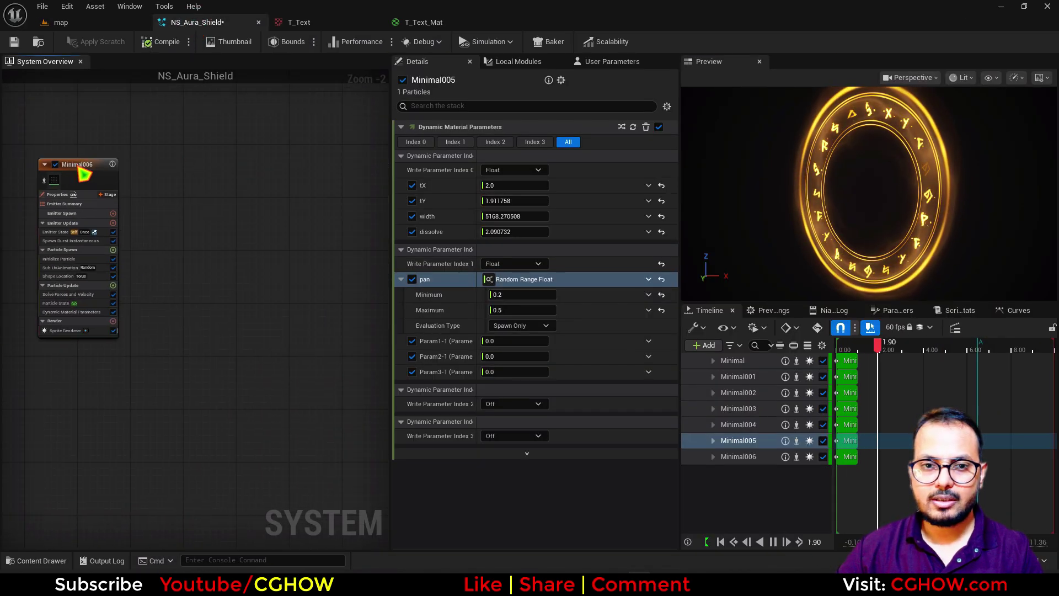
click(78, 167)
click(237, 168)
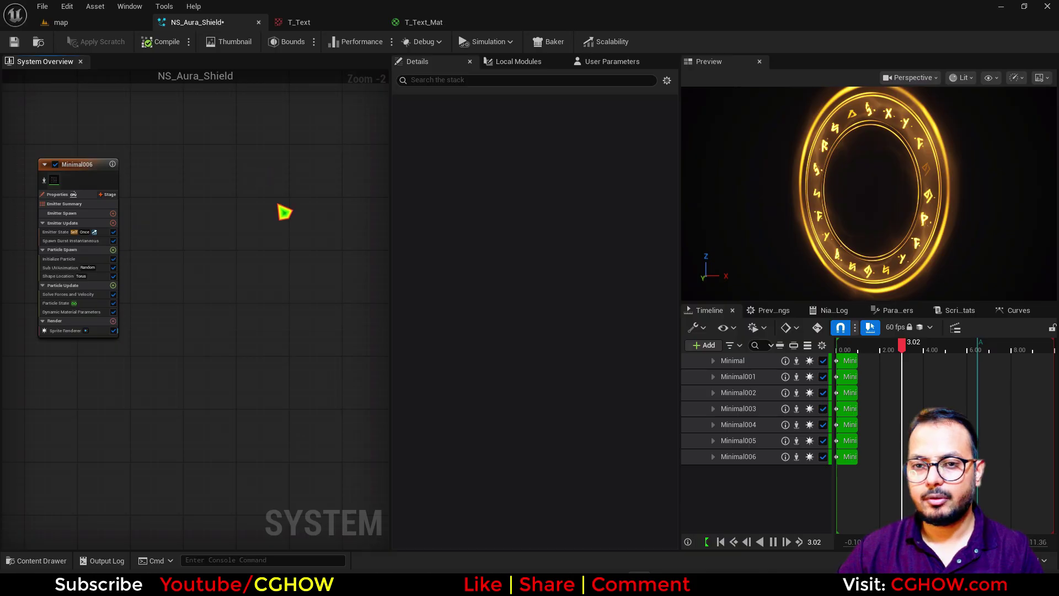
scroll(284, 213, up, 2)
key(ctrl+v)
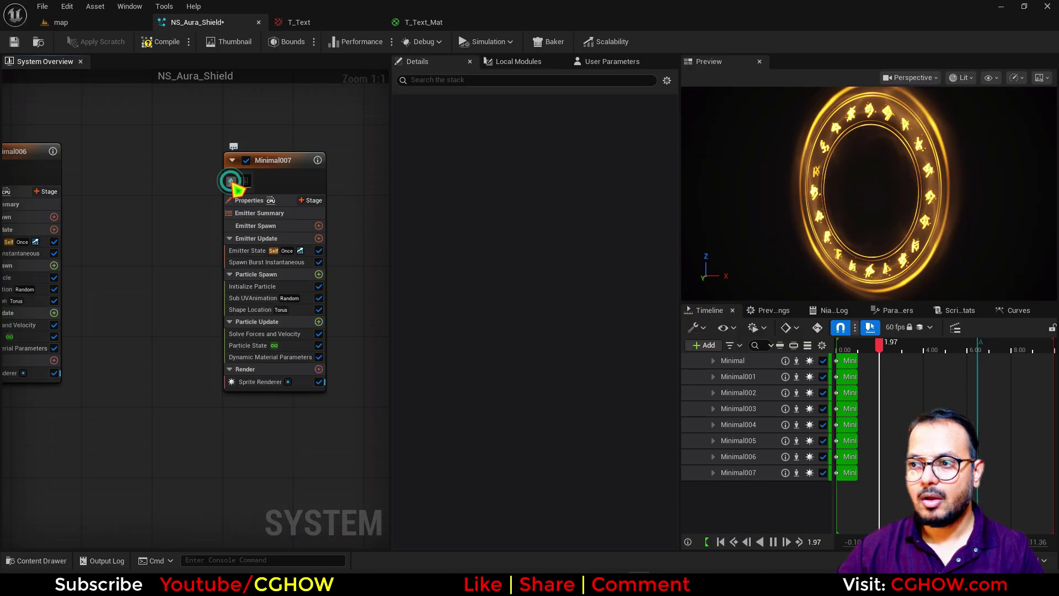
Replace Minimal007's sprite renderer with a new Sprite Renderer that uses the default sprite material
click(301, 382)
key(Delete)
click(319, 357)
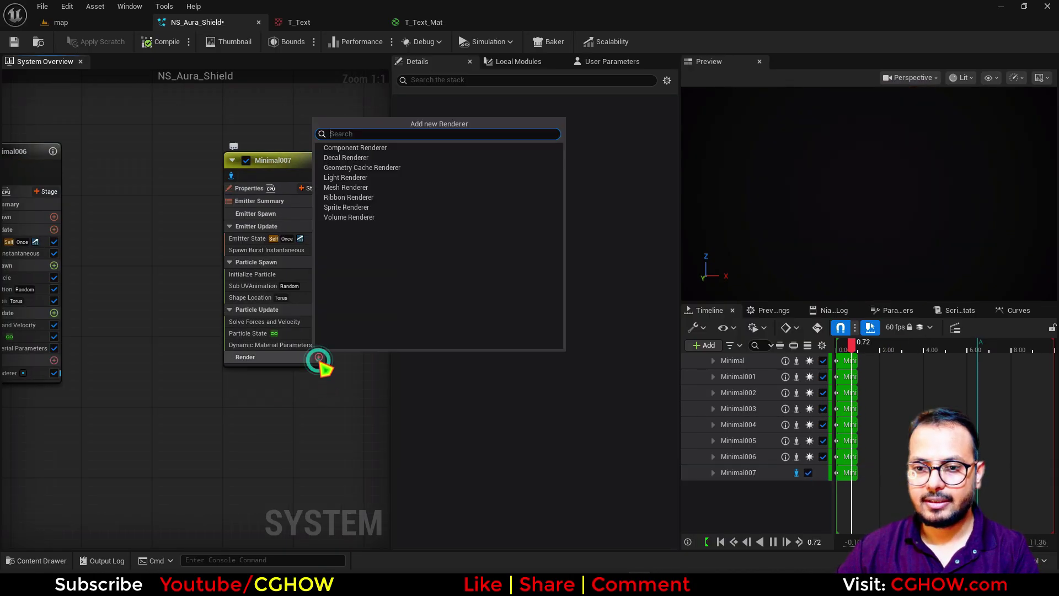
click(347, 207)
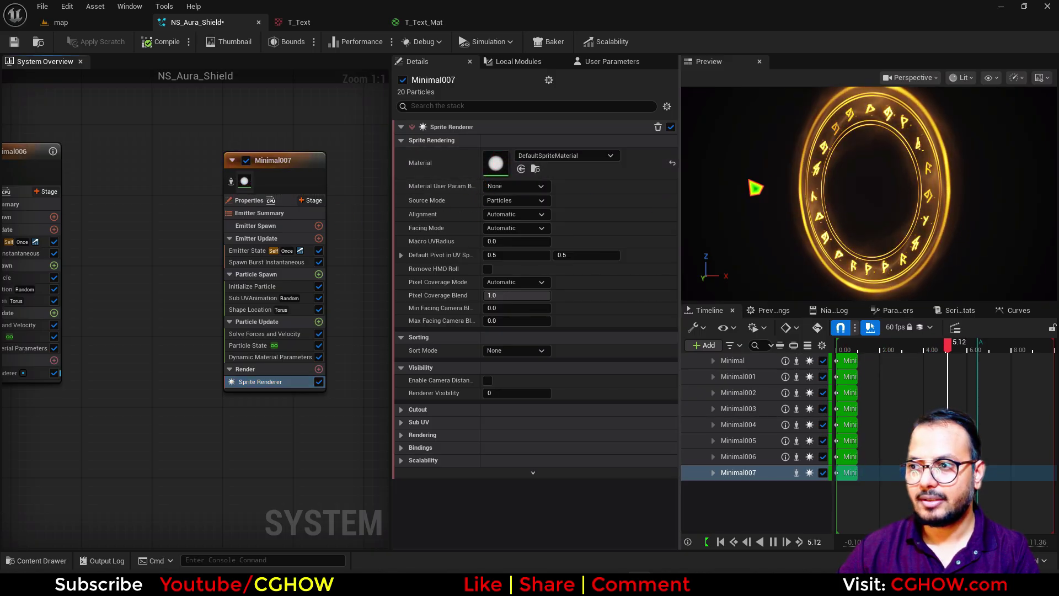
Isolate Minimal007 in the preview to check its sprites, delete its Sub UVAnimation module, and show all emitters again
click(252, 288)
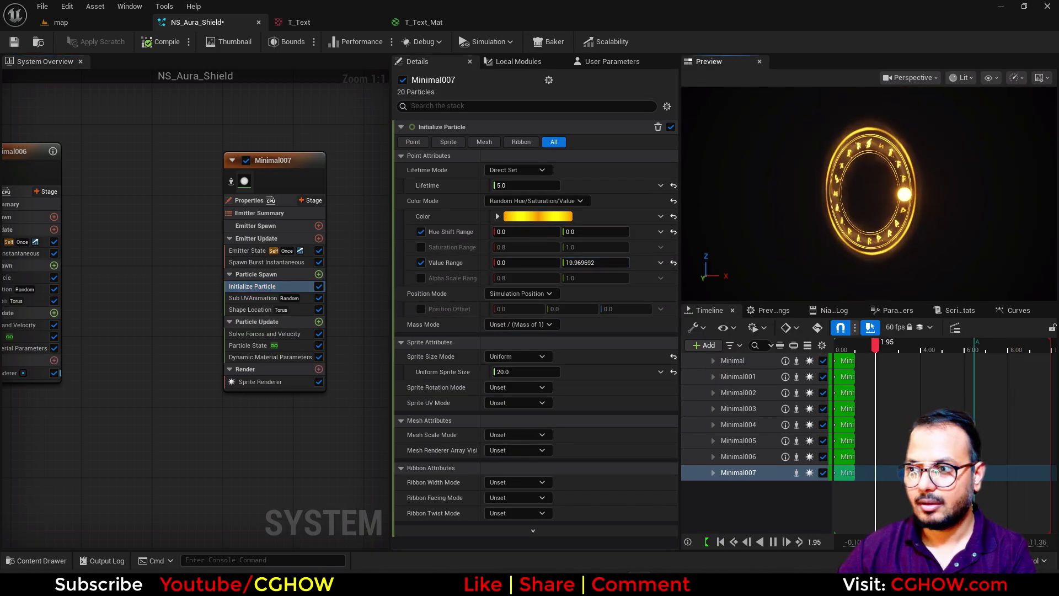
click(275, 262)
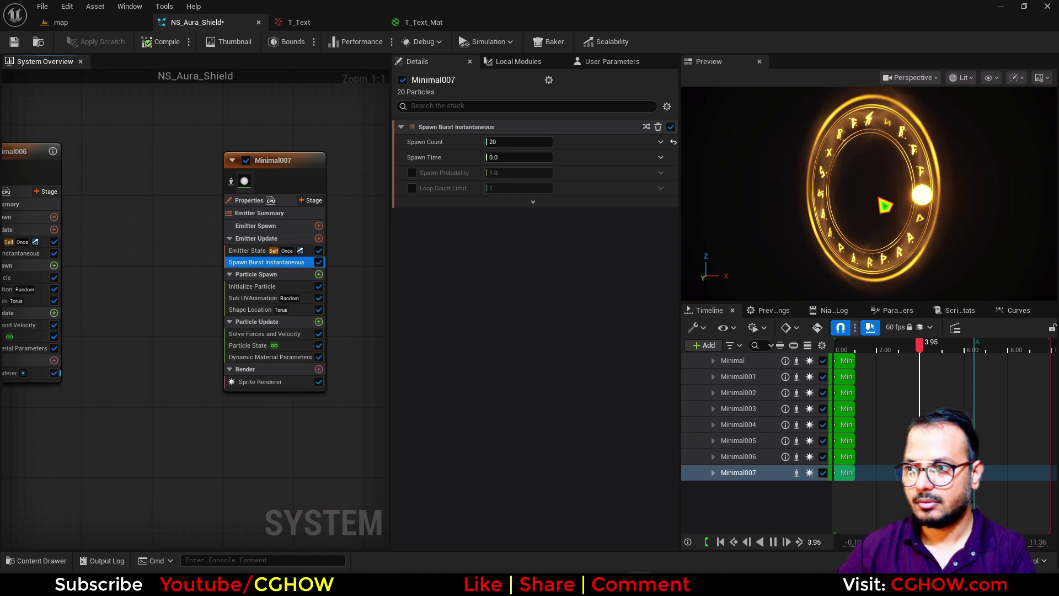
scroll(885, 216, up, 5)
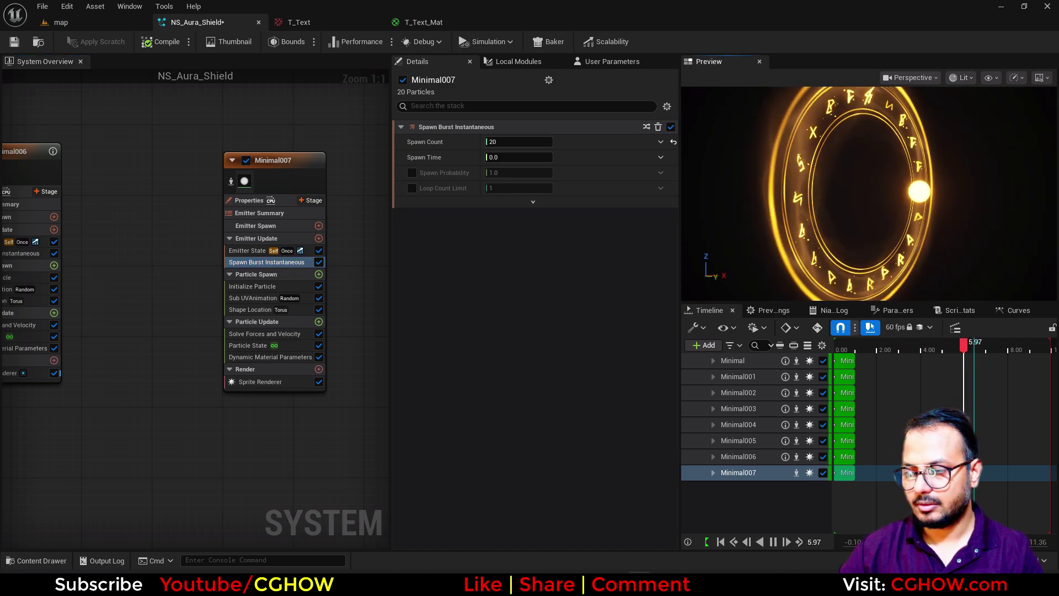
drag(884, 216, 844, 216)
click(231, 183)
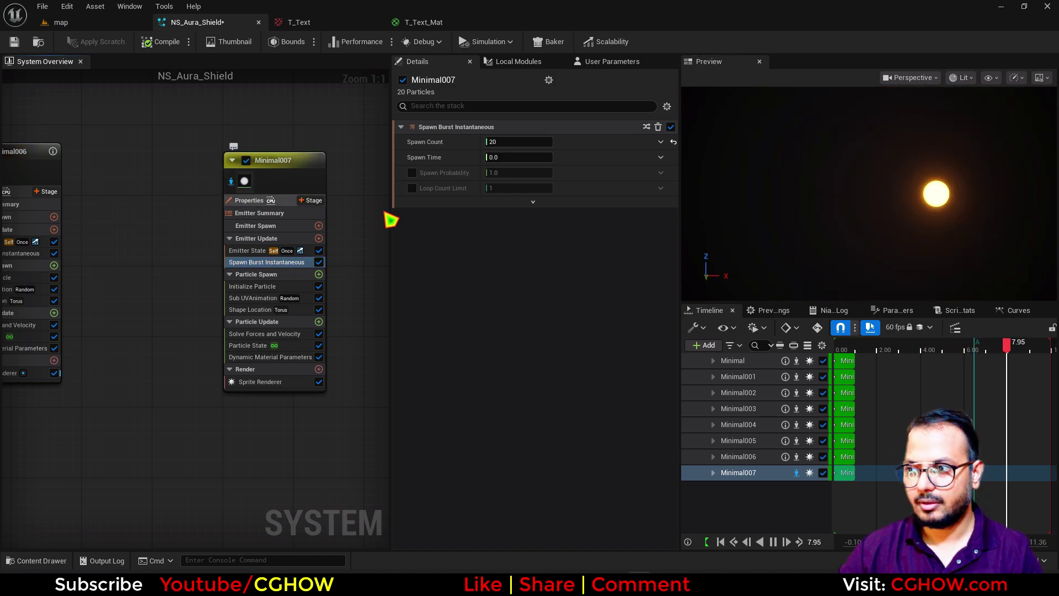
click(245, 310)
click(276, 383)
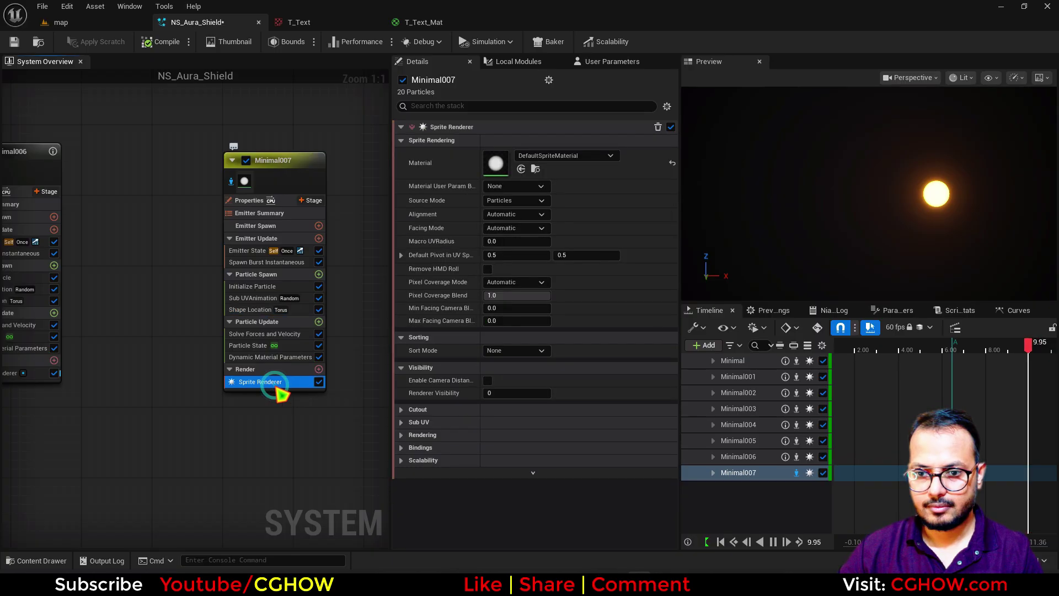
click(284, 311)
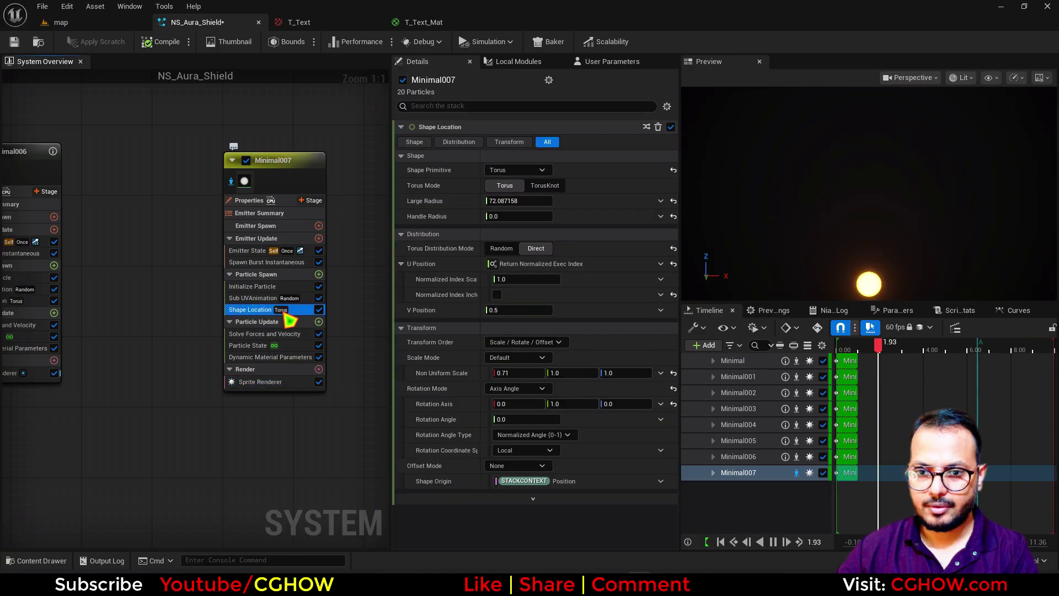
click(267, 298)
key(Delete)
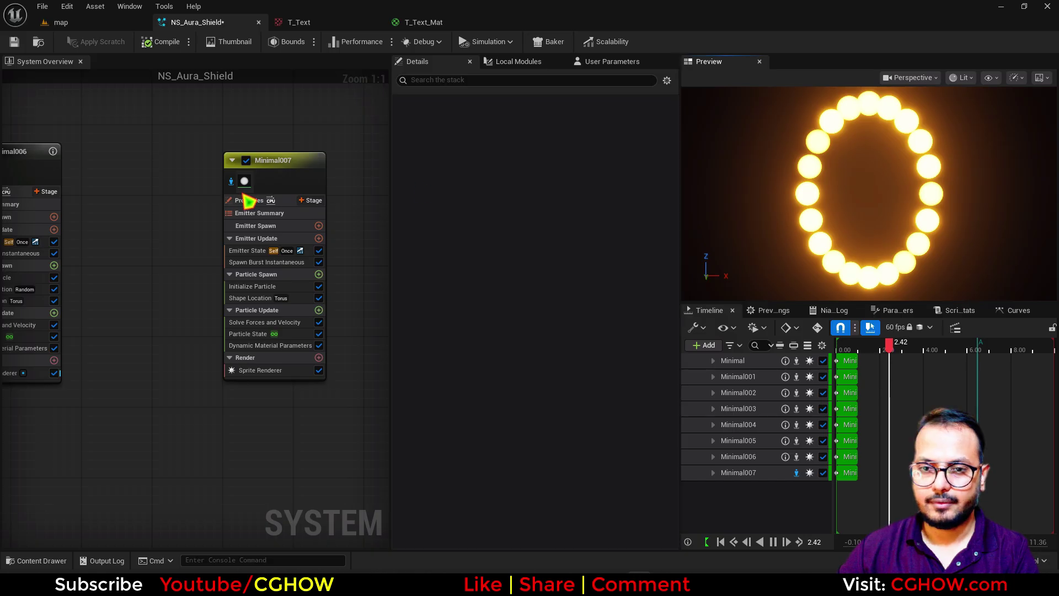
click(231, 181)
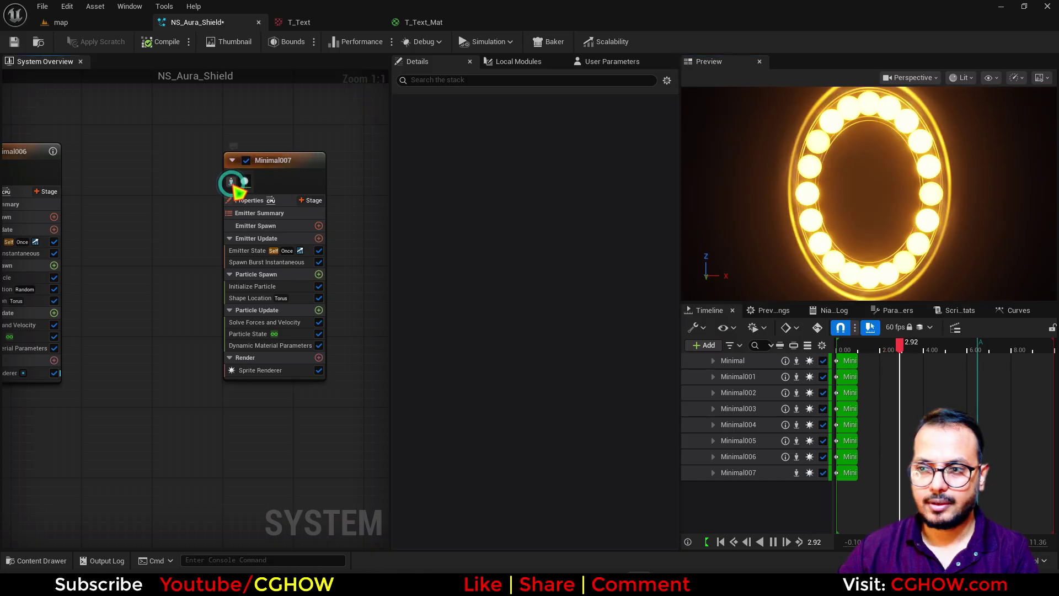
In Minimal007's torus Shape Location, set the handle radius to about 6 and the large radius to a random range from 60 to about 120
click(263, 299)
mouse_move(518, 216)
mouse_down()
mouse_move(544, 216)
mouse_move(505, 216)
mouse_up()
click(660, 200)
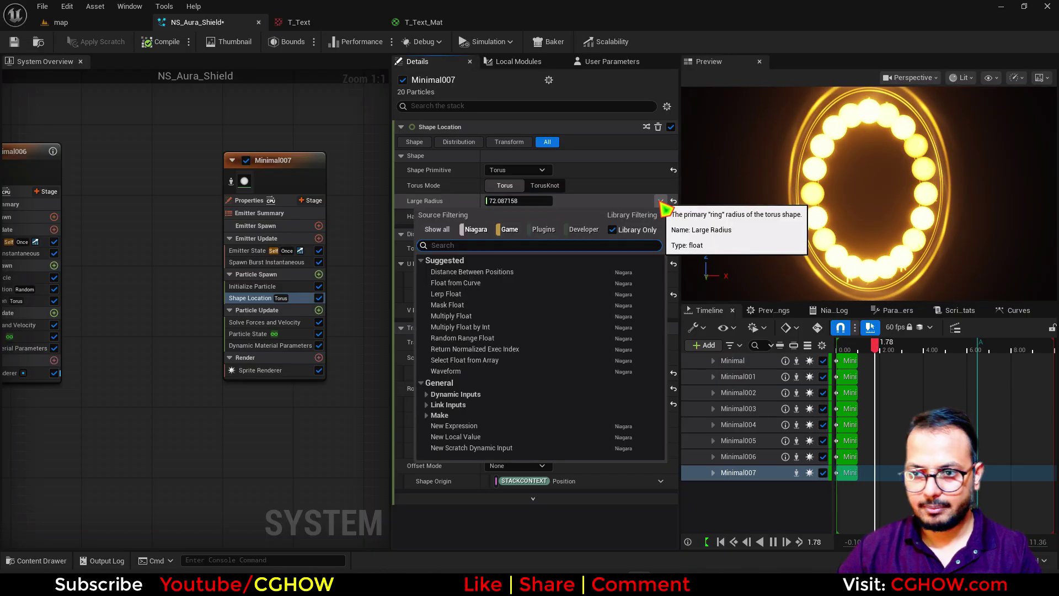
text(ran)
click(506, 272)
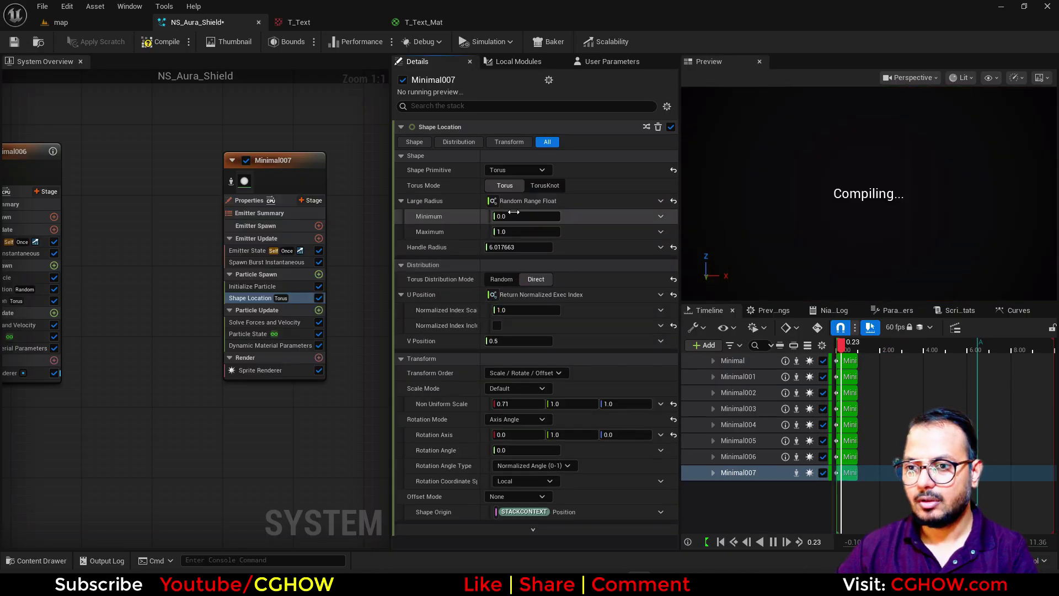
click(510, 217)
text(60)
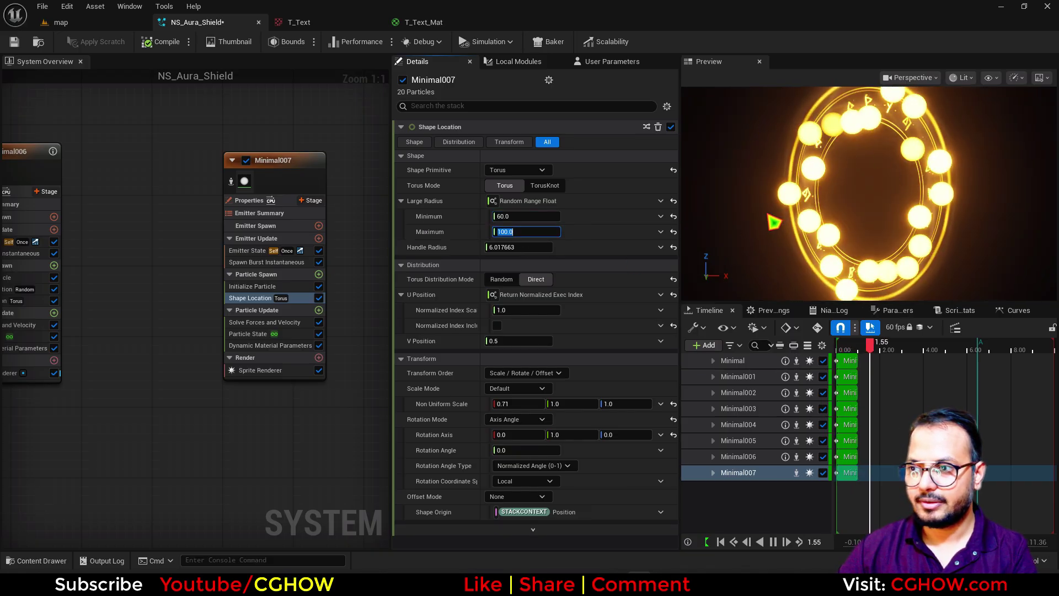
click(580, 229)
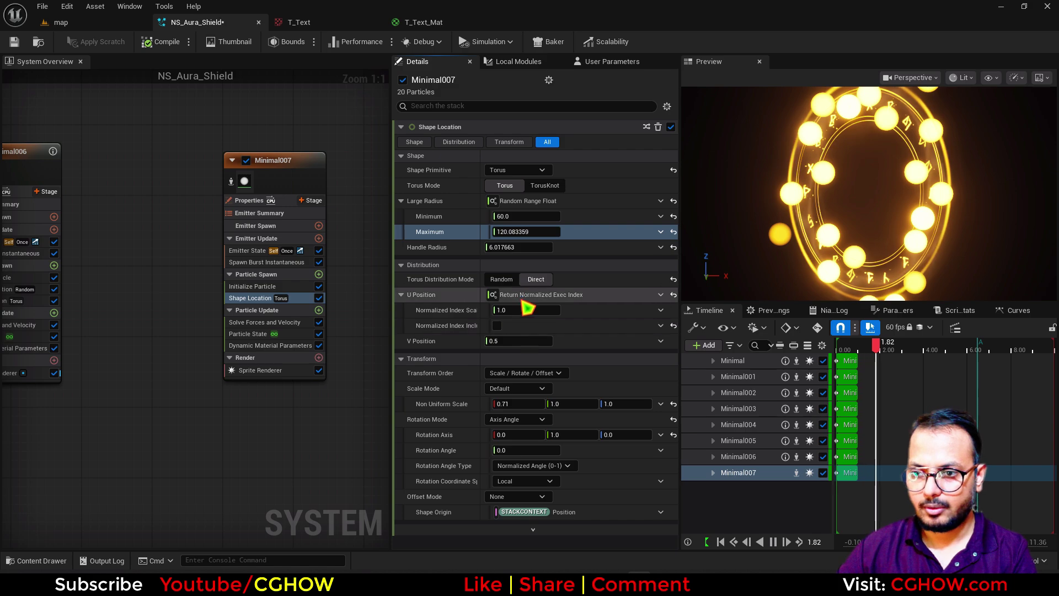
Change Minimal007's sprite size mode to Random Uniform with a minimum of 0.1 and a maximum of 5
click(260, 287)
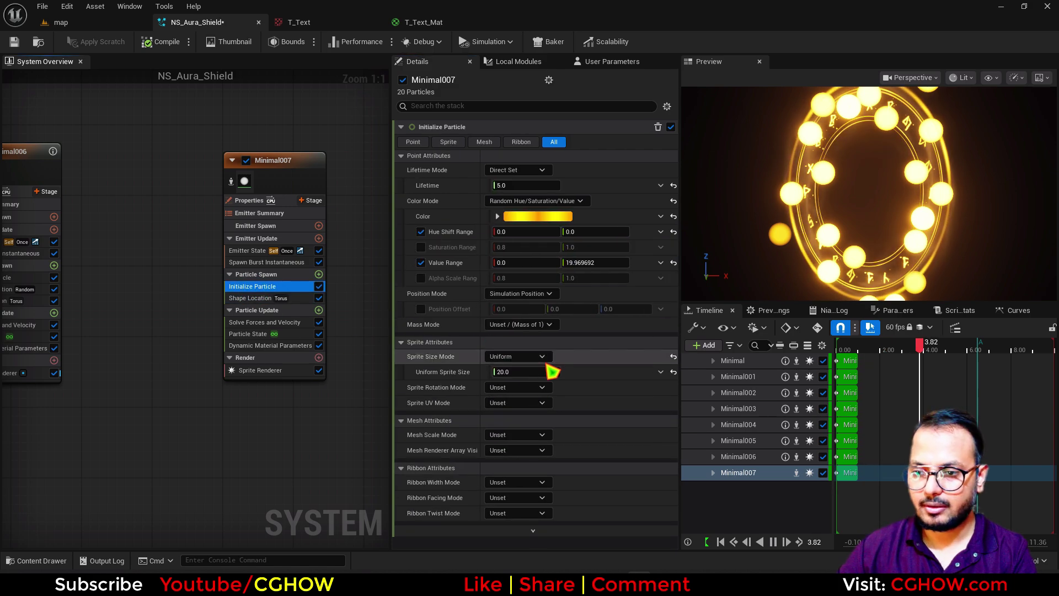
click(529, 357)
click(524, 397)
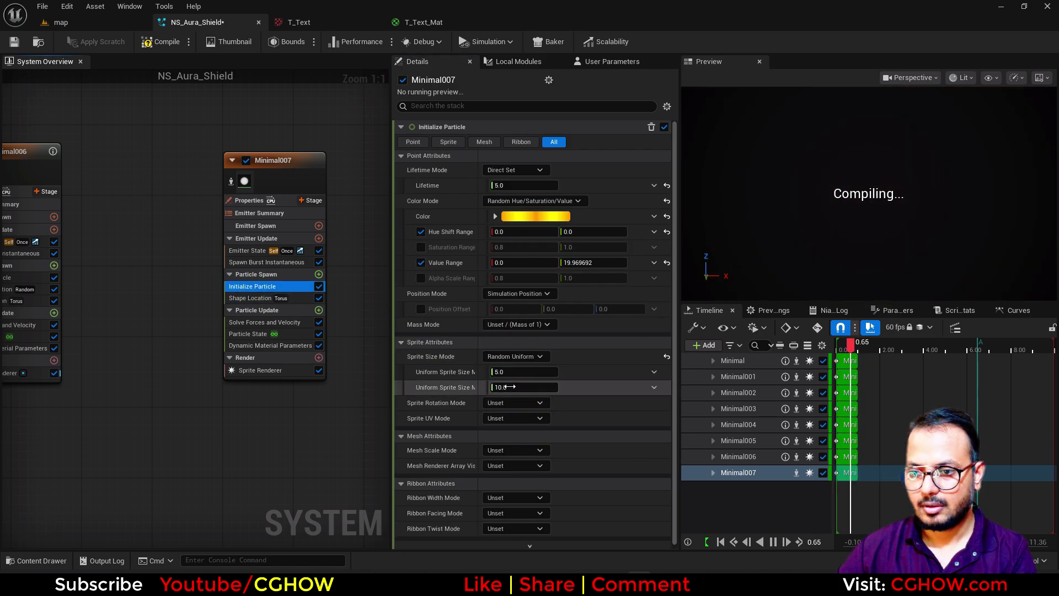
click(501, 388)
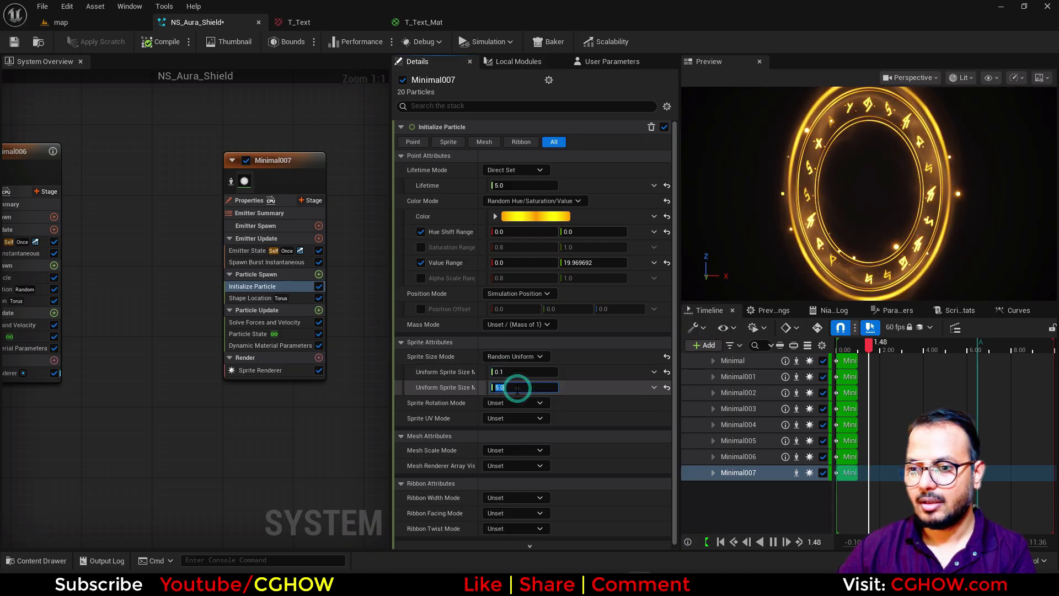
Set the spawn count of Minimal007's instantaneous burst to 100
click(266, 262)
click(516, 142)
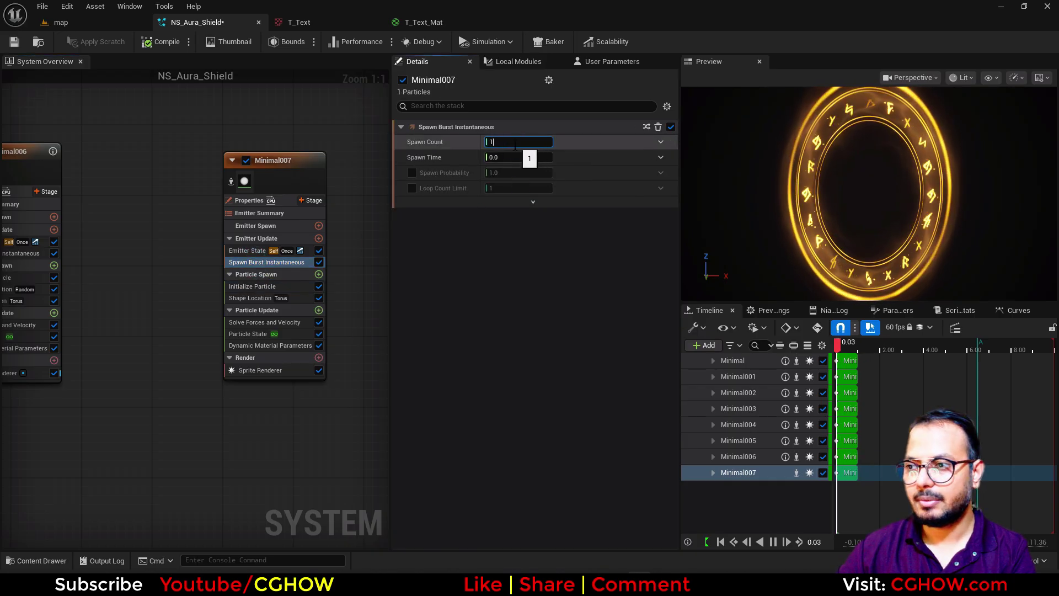
text(100)
key(Return)
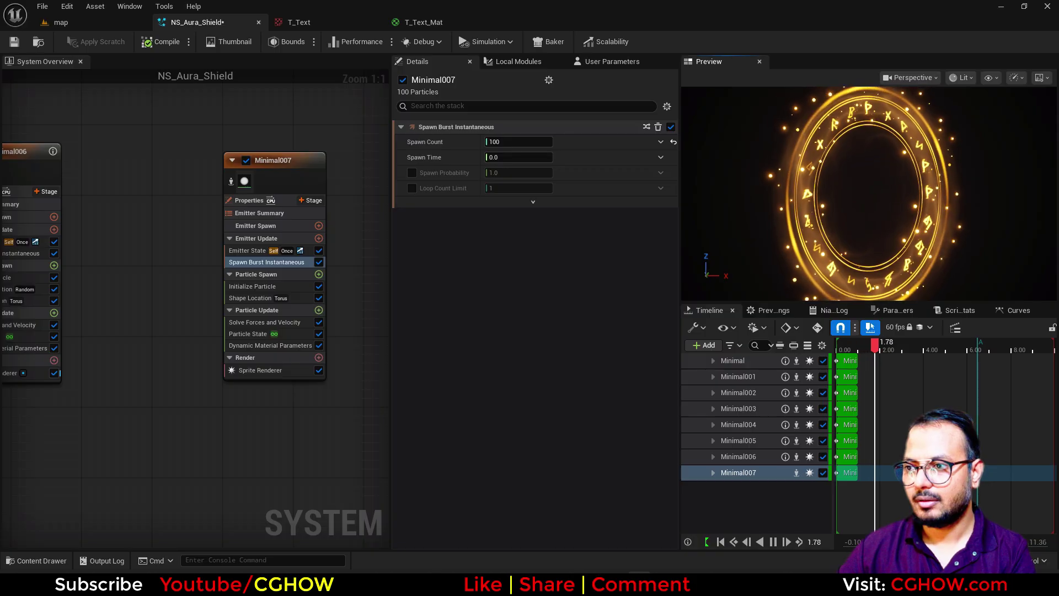
Place a Spot Light in the map level just above the ground at the shield's base
click(113, 25)
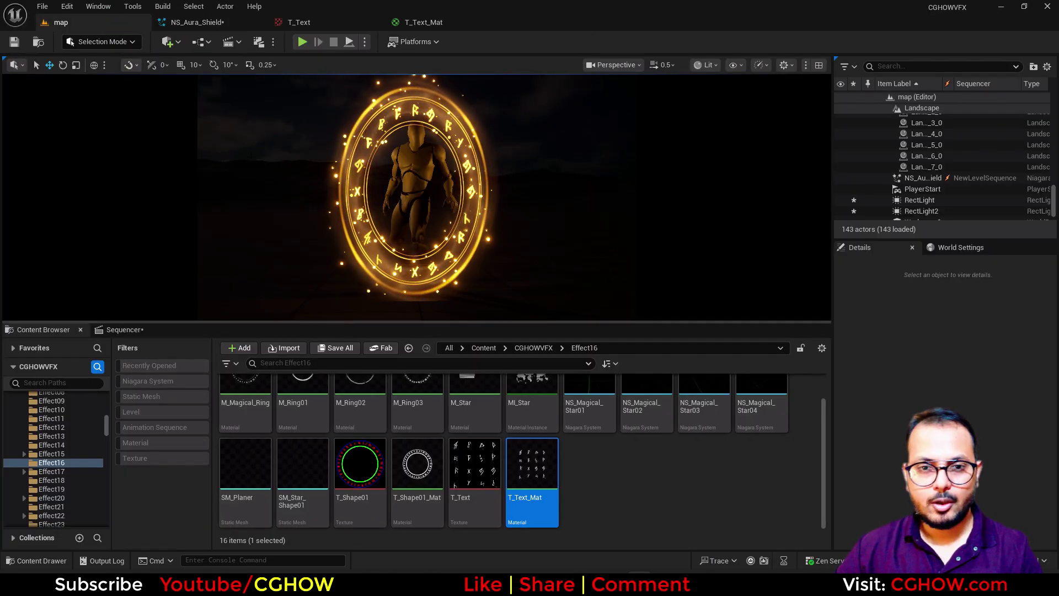
click(170, 42)
mouse_move(232, 166)
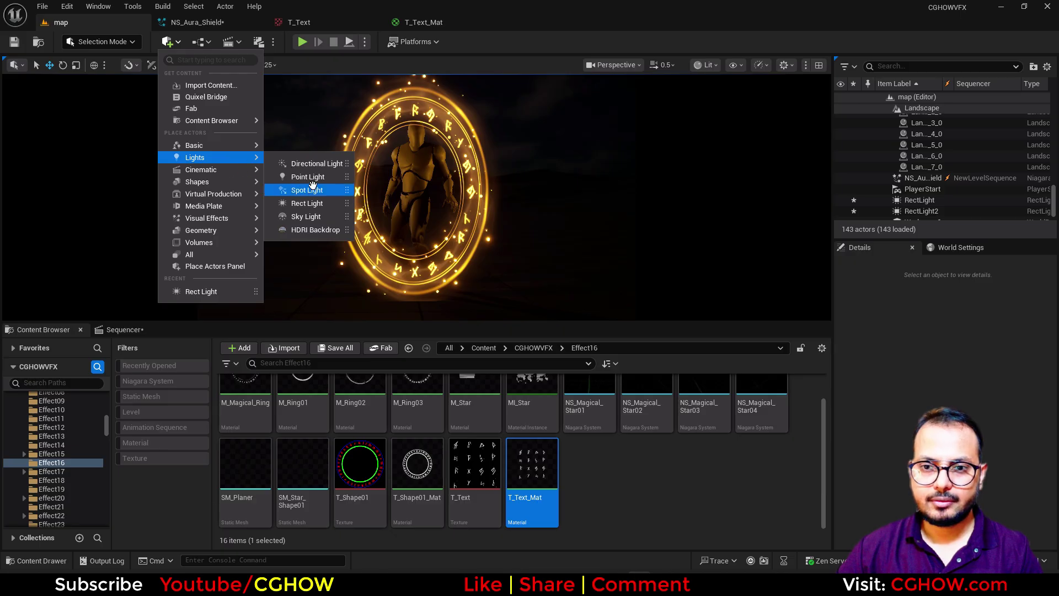
drag(313, 190, 409, 291)
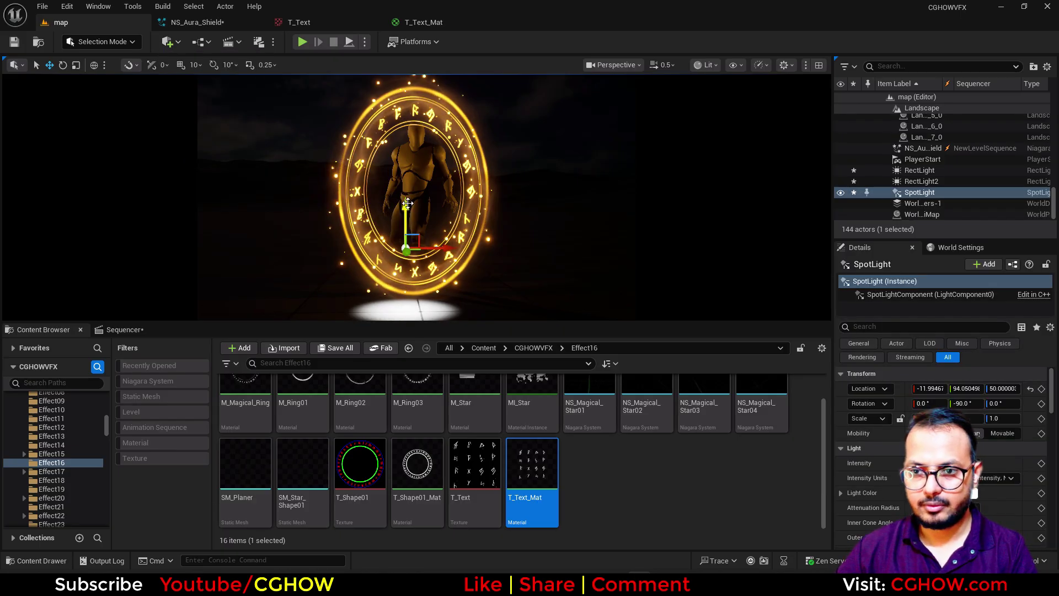
Color the spot light orange (FFA000) and duplicate it lower down, near the base of the shield
click(931, 493)
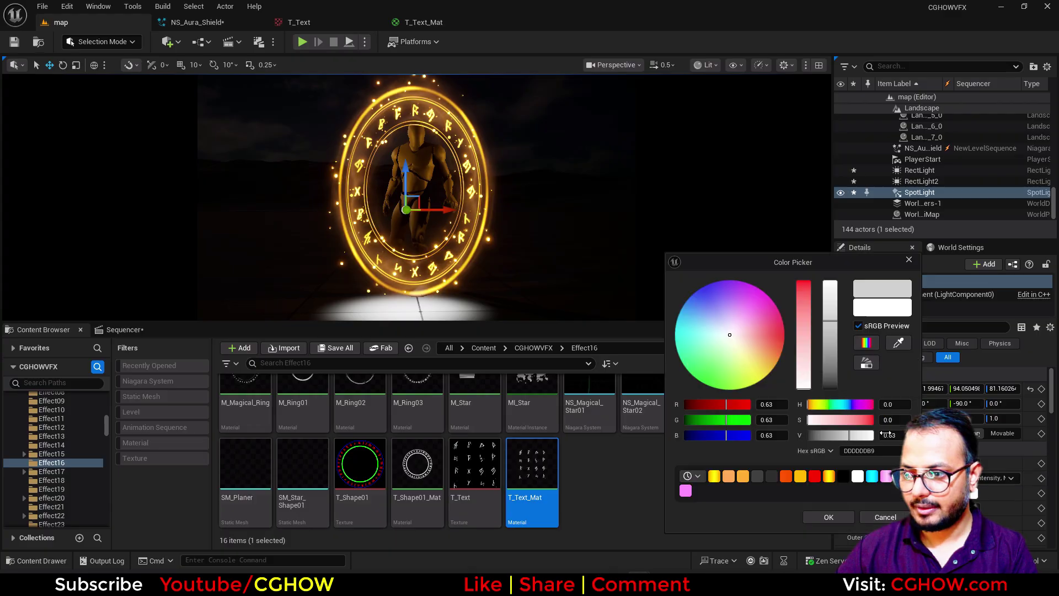
drag(777, 367, 781, 355)
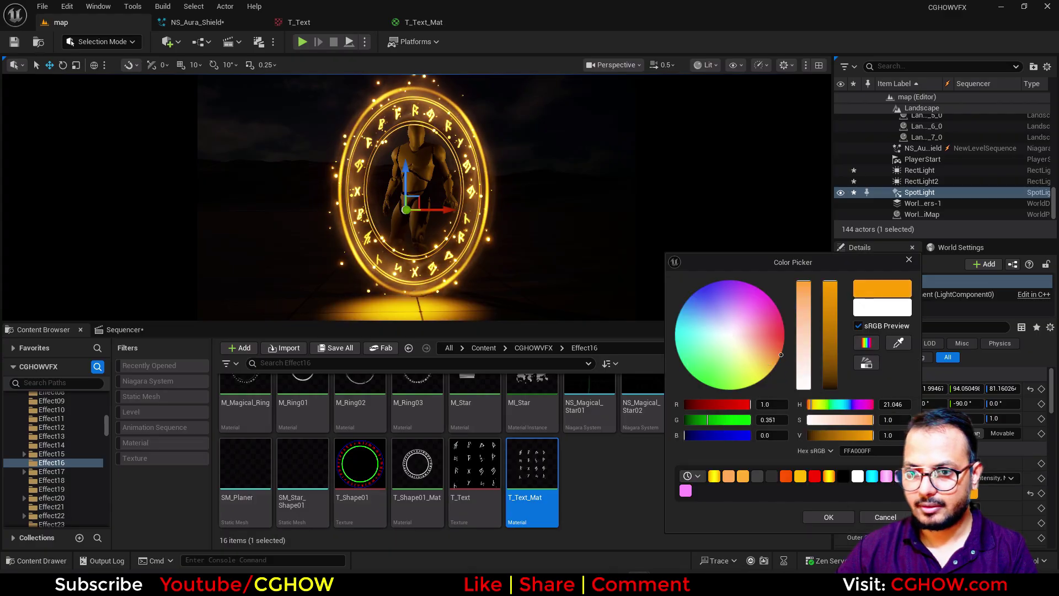
click(822, 517)
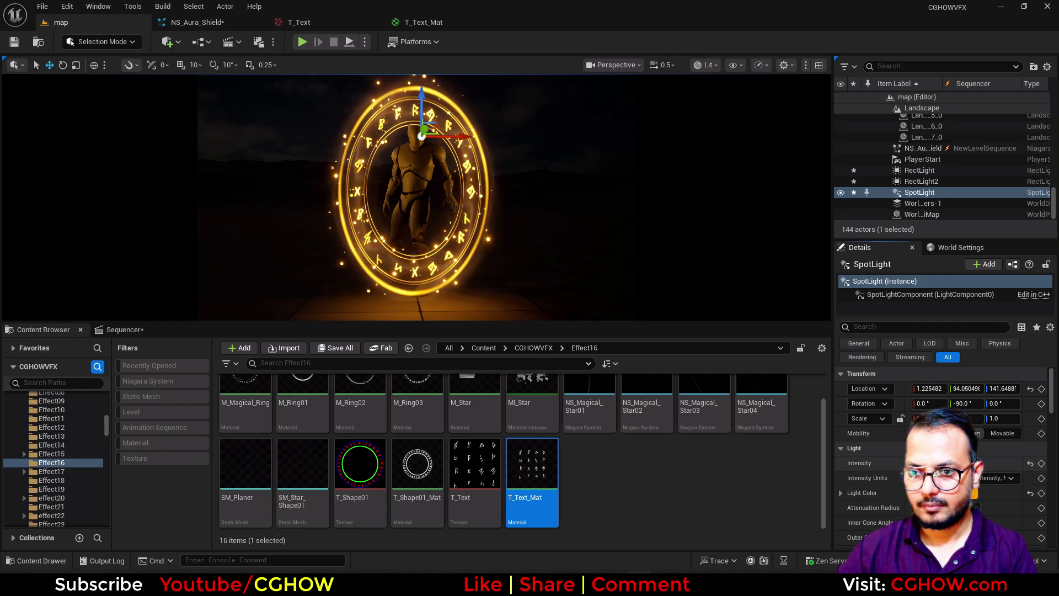
alt+drag(436, 126, 433, 150)
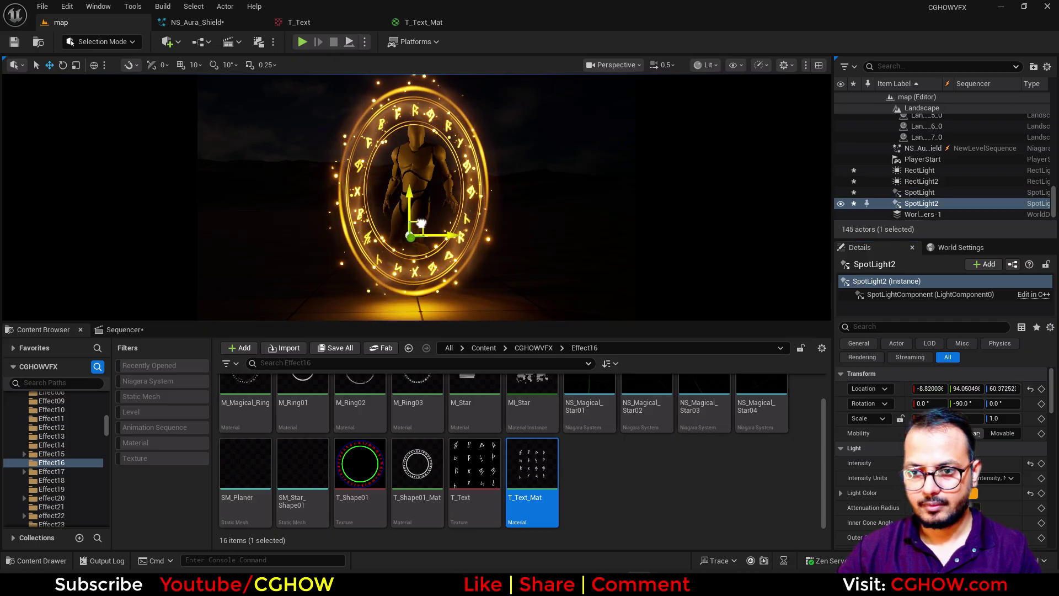
Examine the lit shield in an enlarged and full-screen level view with the editor overlays hidden
click(547, 169)
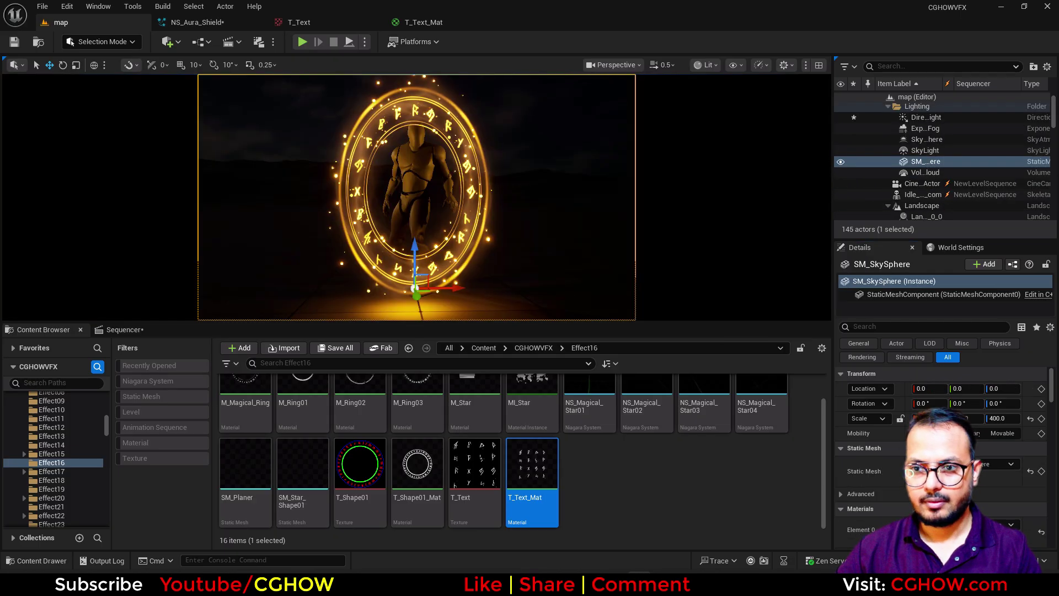
key(g)
key(g)
key(g)
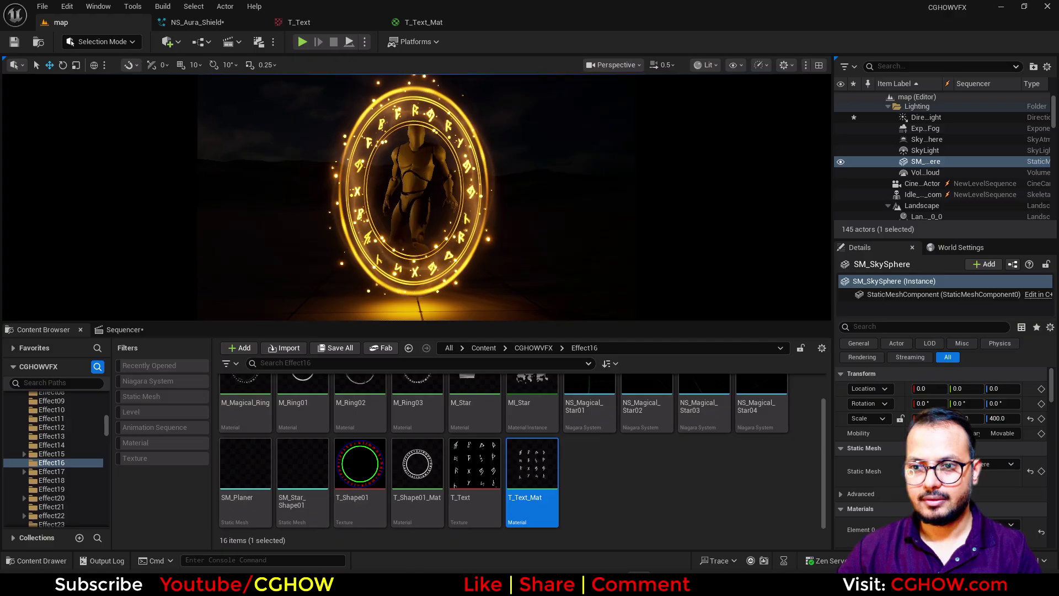
drag(565, 321, 565, 547)
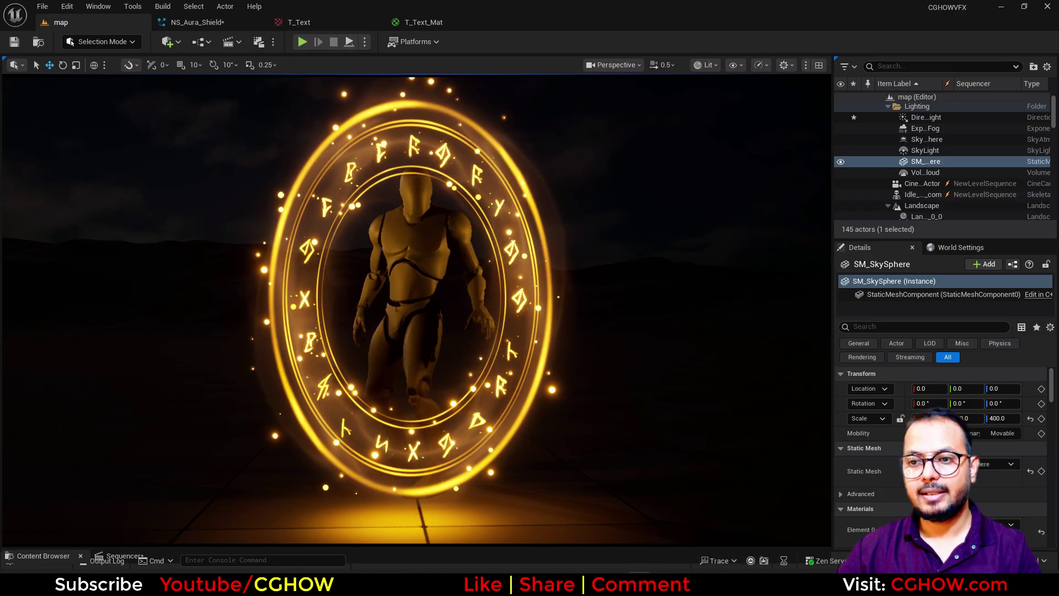
key(F11)
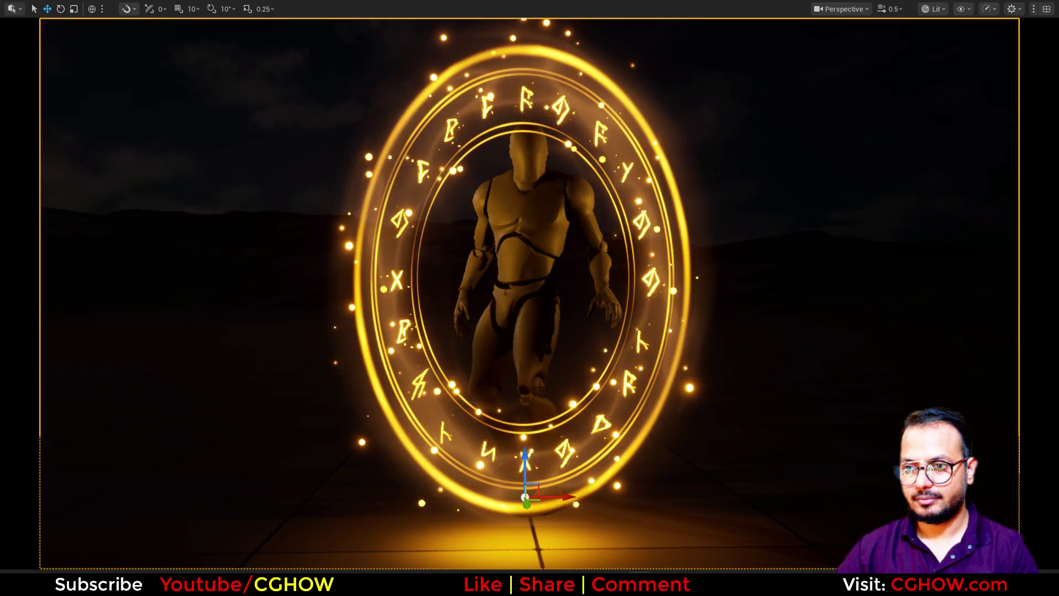
key(F11)
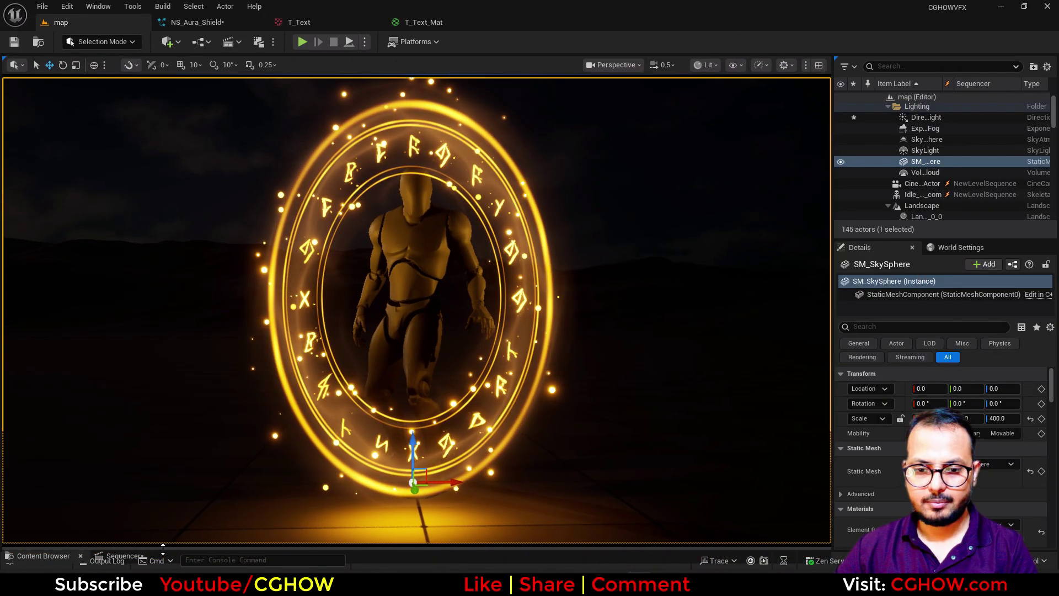
Play the level sequence and watch the shield around the character in an enlarged viewport
drag(163, 547, 163, 357)
click(125, 364)
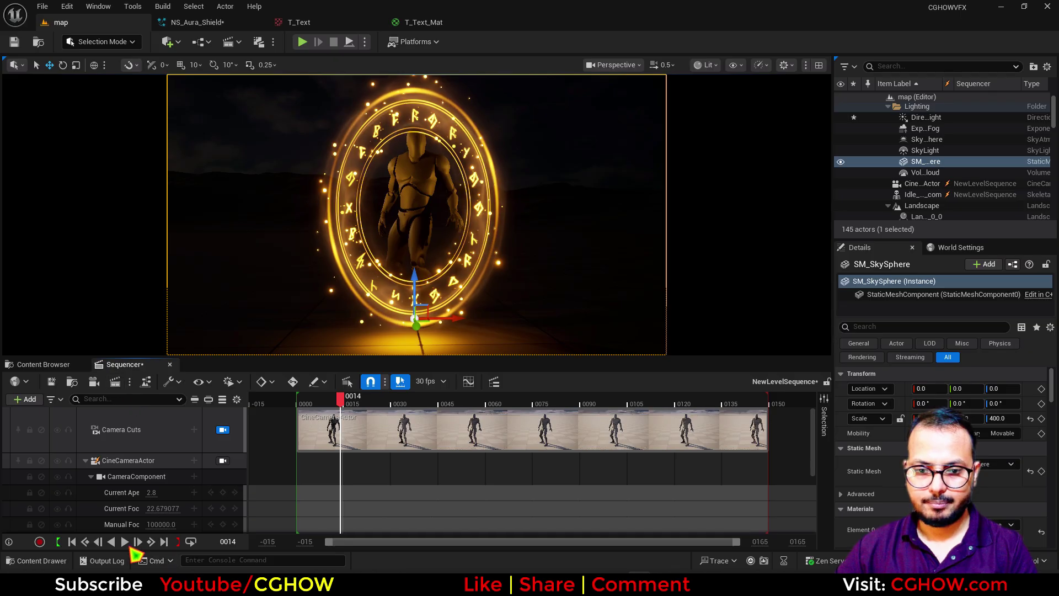
click(126, 542)
drag(343, 356, 343, 517)
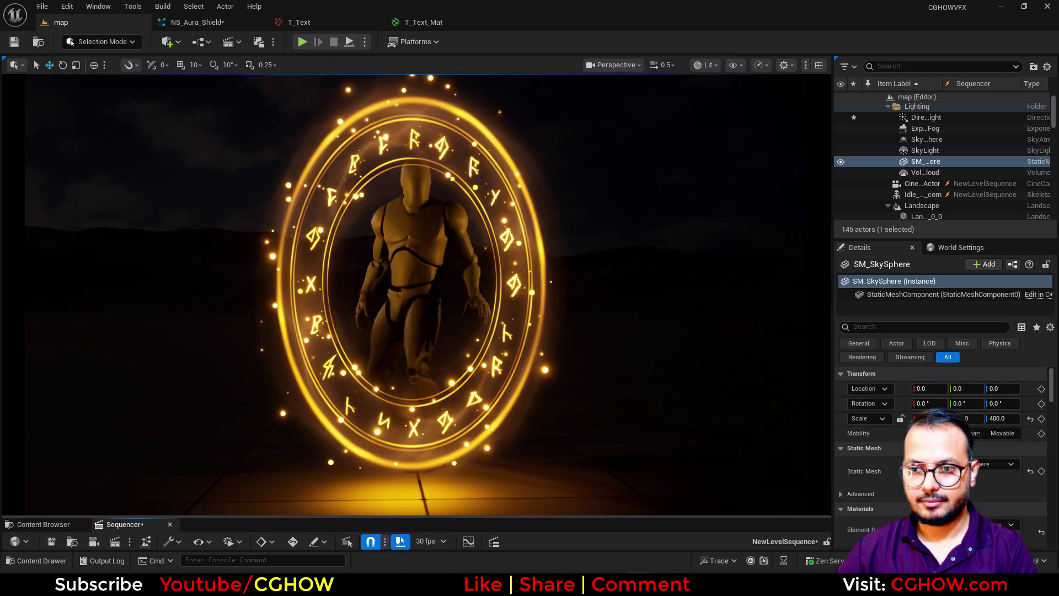
drag(487, 515, 487, 281)
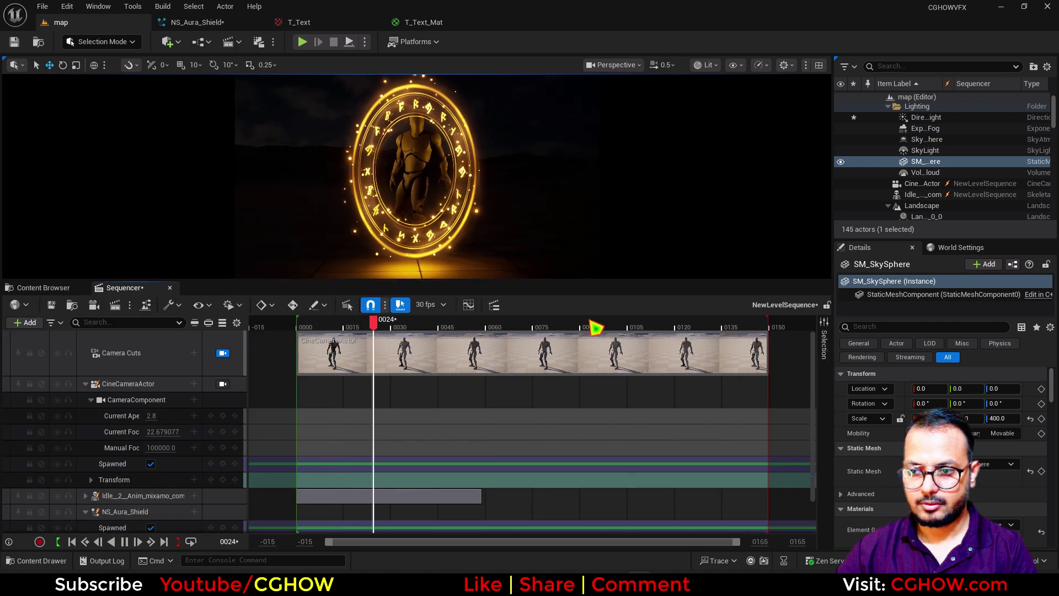
Extend the character's idle animation section to the end of the sequence at frame 150 and view the shield enlarged
scroll(469, 466, down, 1)
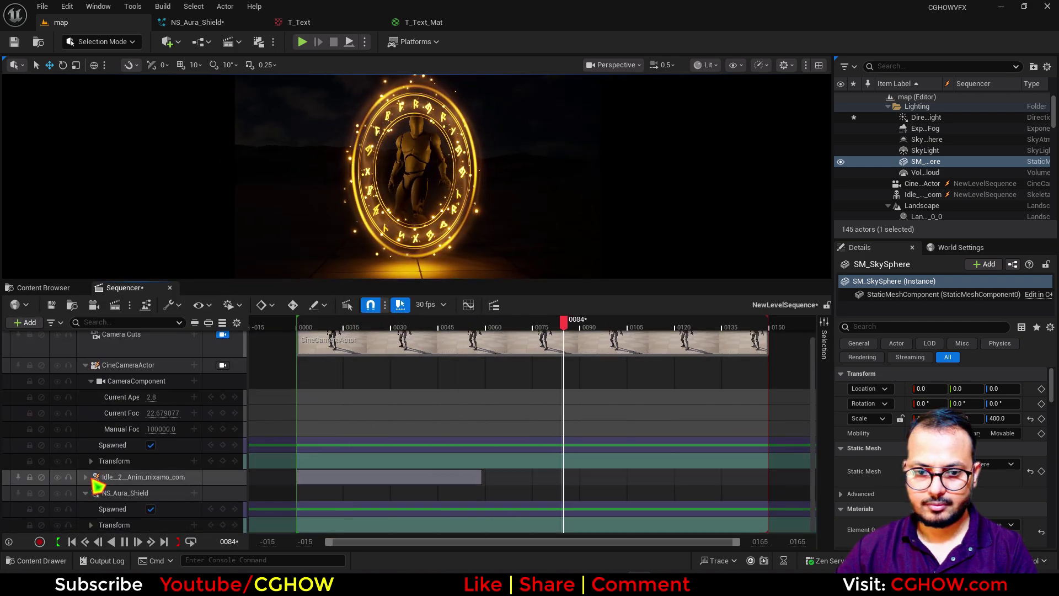
click(86, 476)
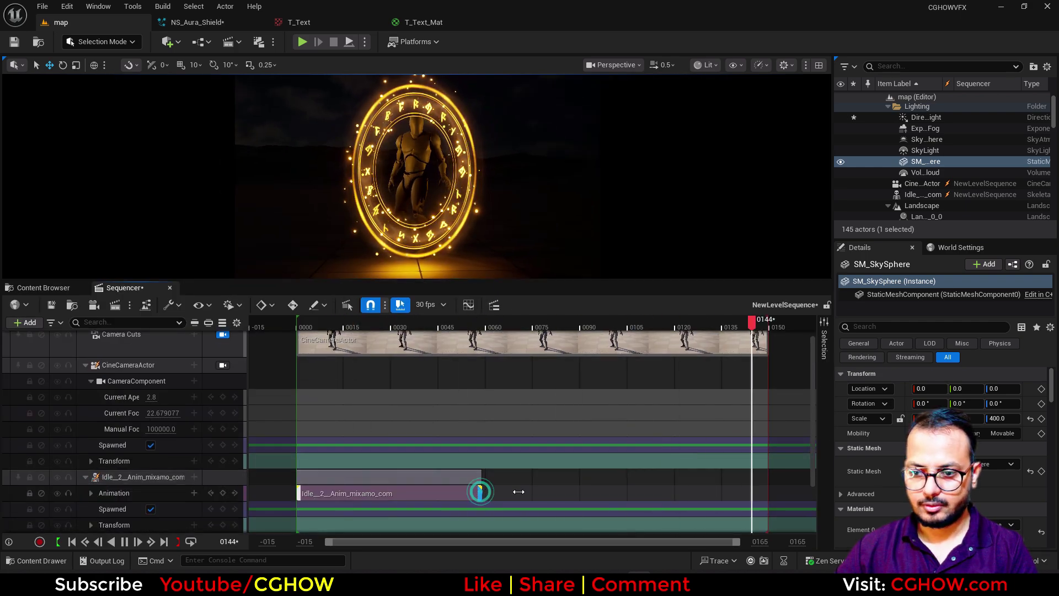
drag(518, 491, 767, 493)
drag(687, 279, 703, 555)
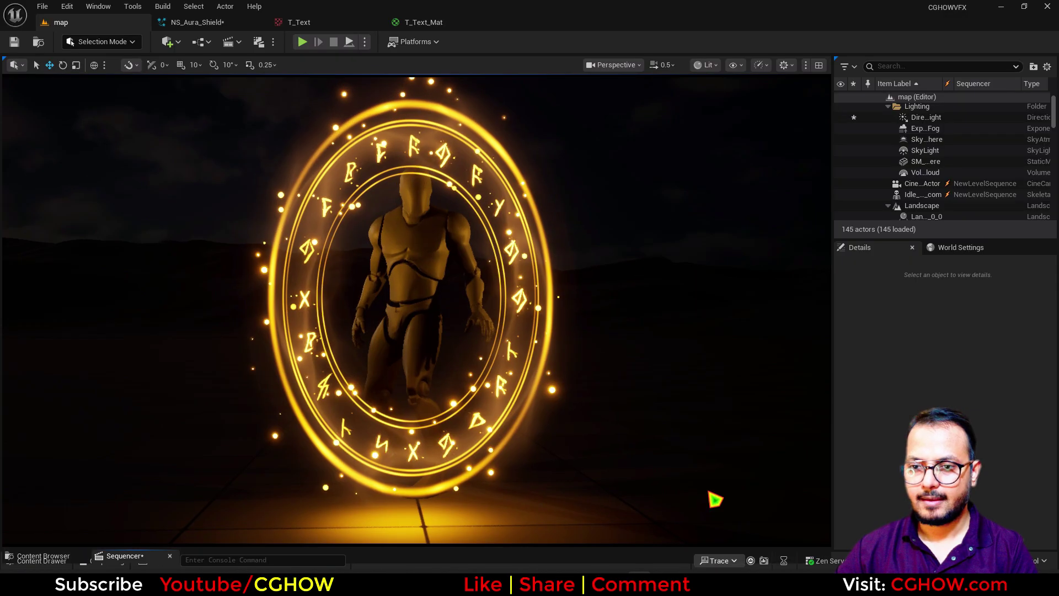
click(764, 251)
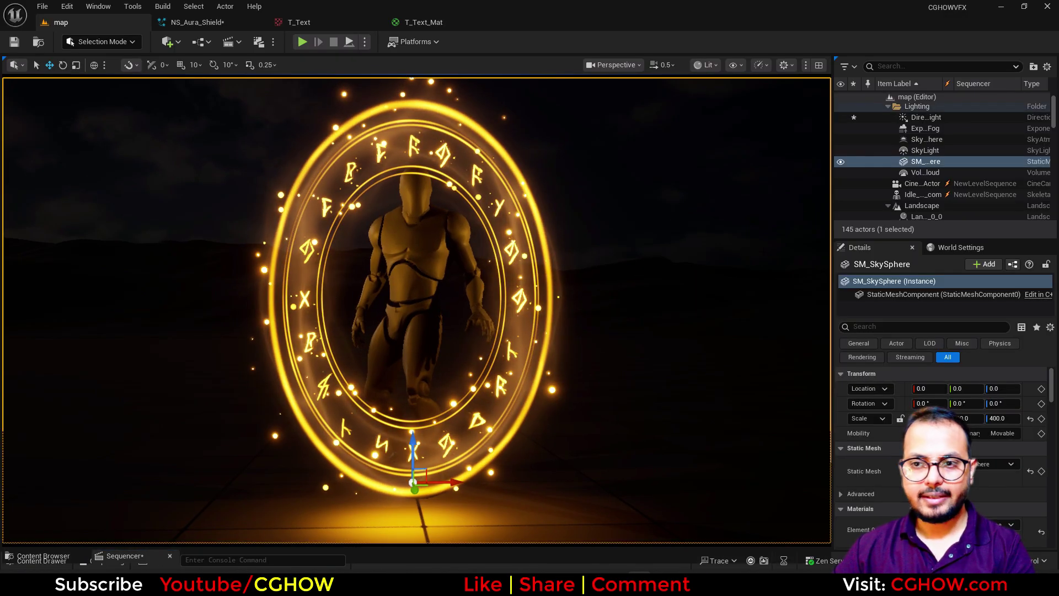